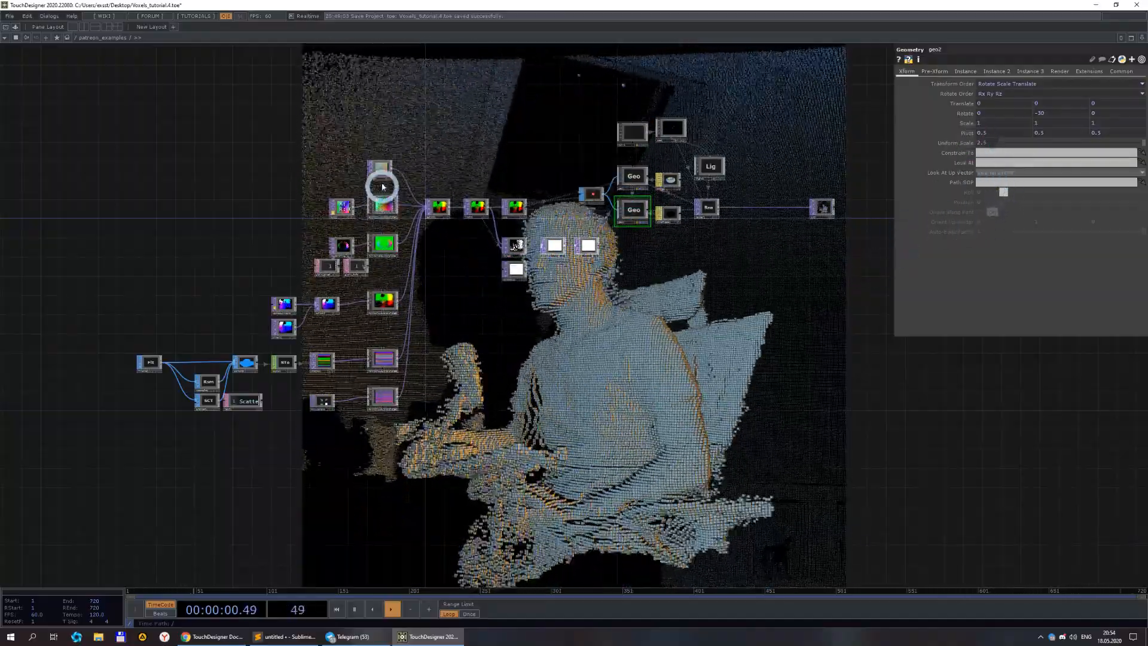
Examine the Switch node and the point cloud source nodes feeding it in the voxel network.
click(440, 207)
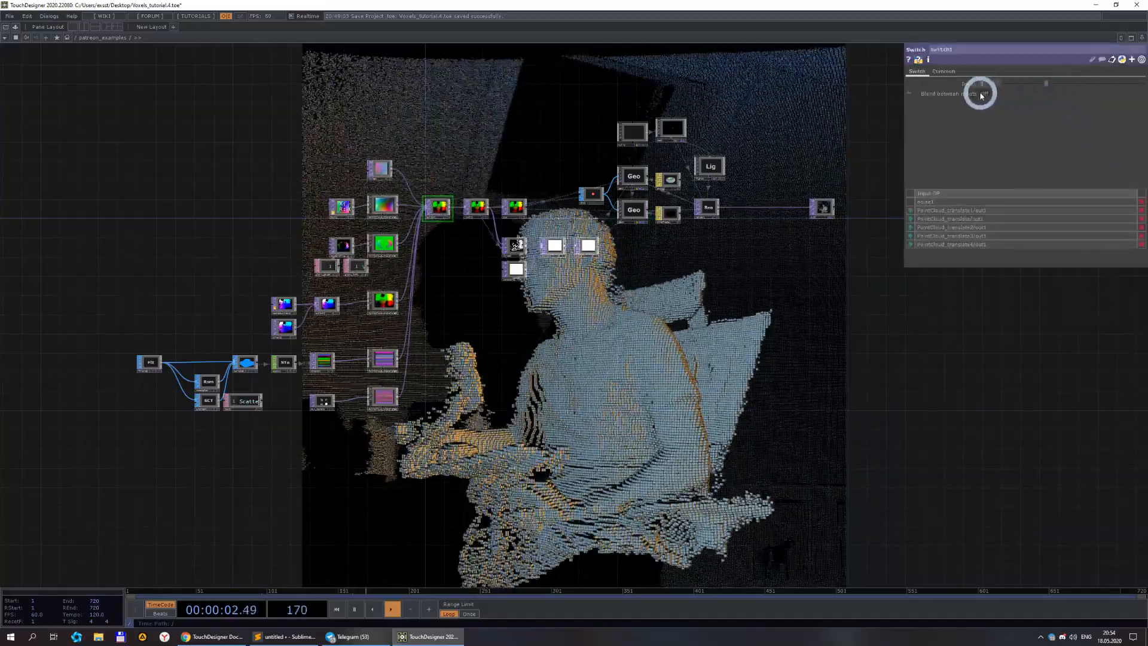
click(767, 362)
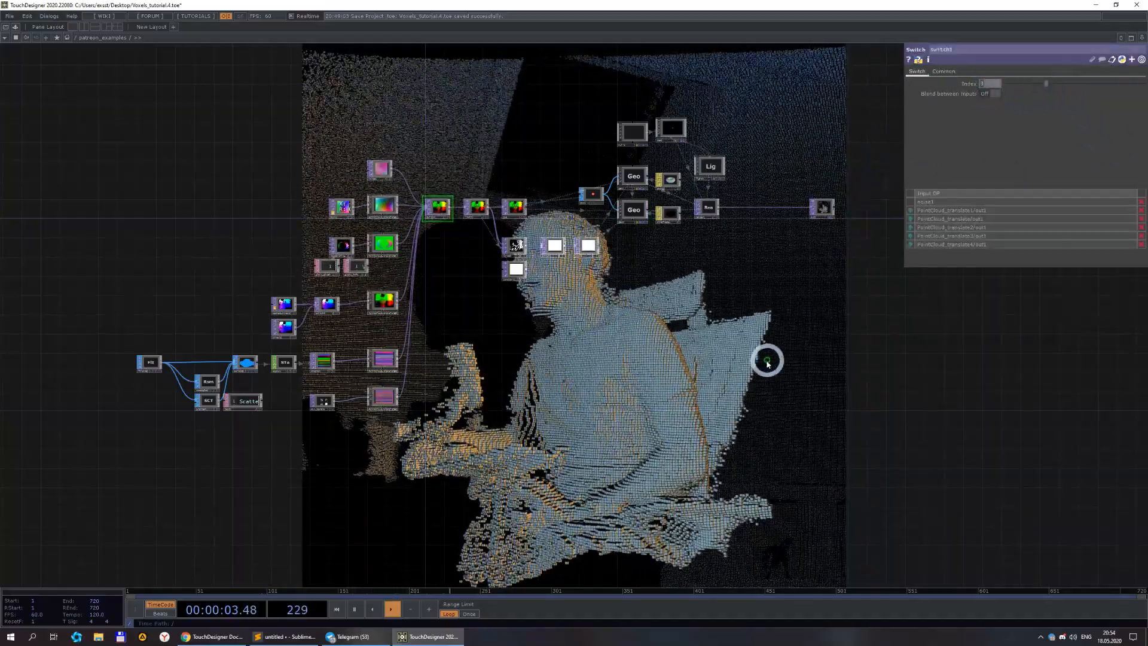
click(703, 381)
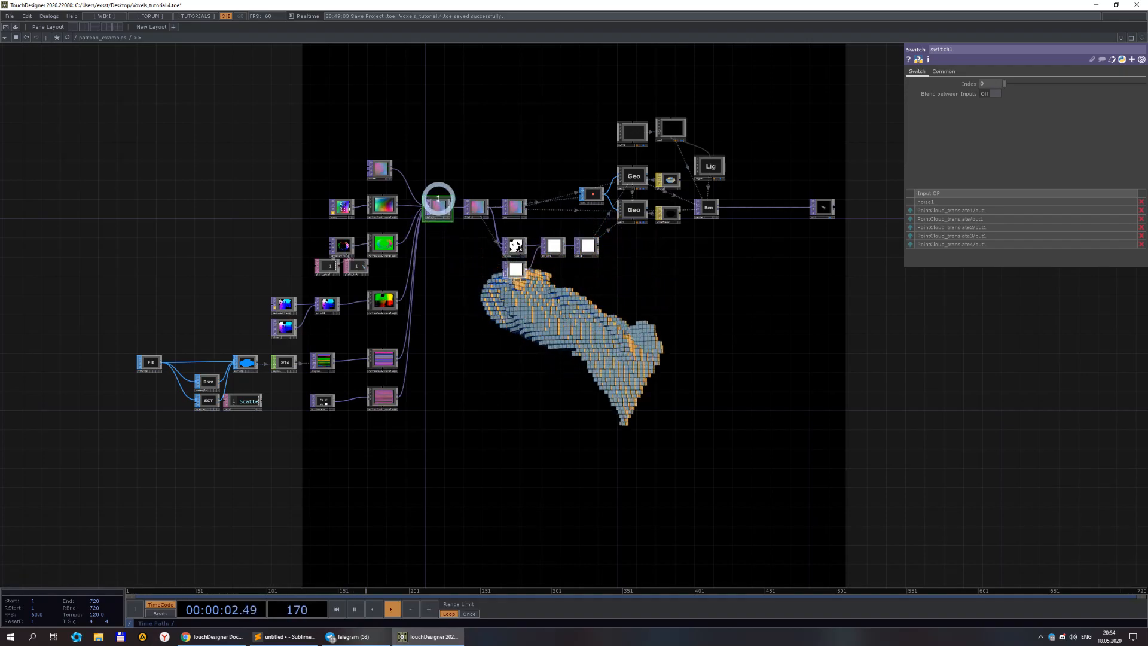
click(380, 210)
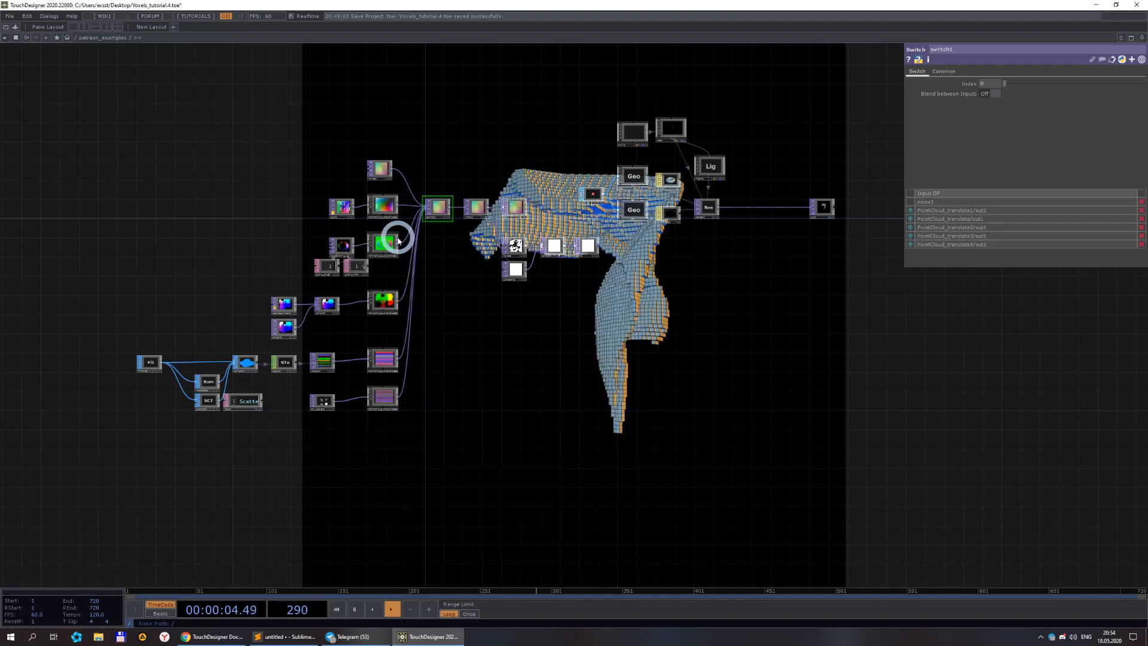
click(341, 206)
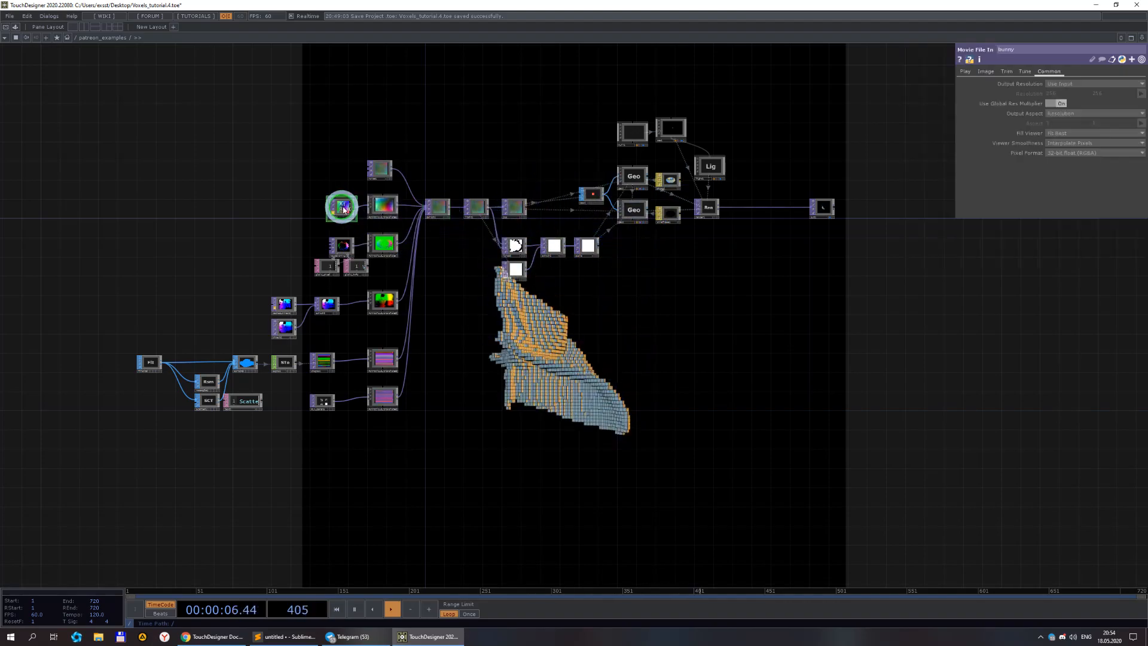
Set the point cloud Switch's index to 1 to display the bunny voxels.
scroll(341, 207, up, 5)
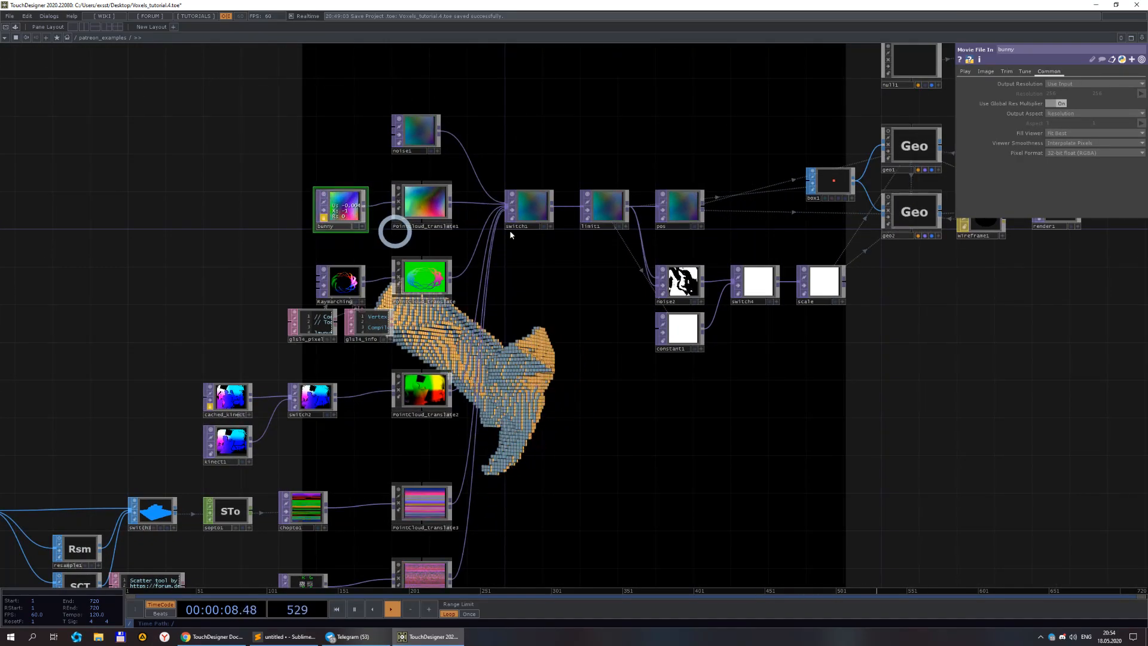
click(532, 205)
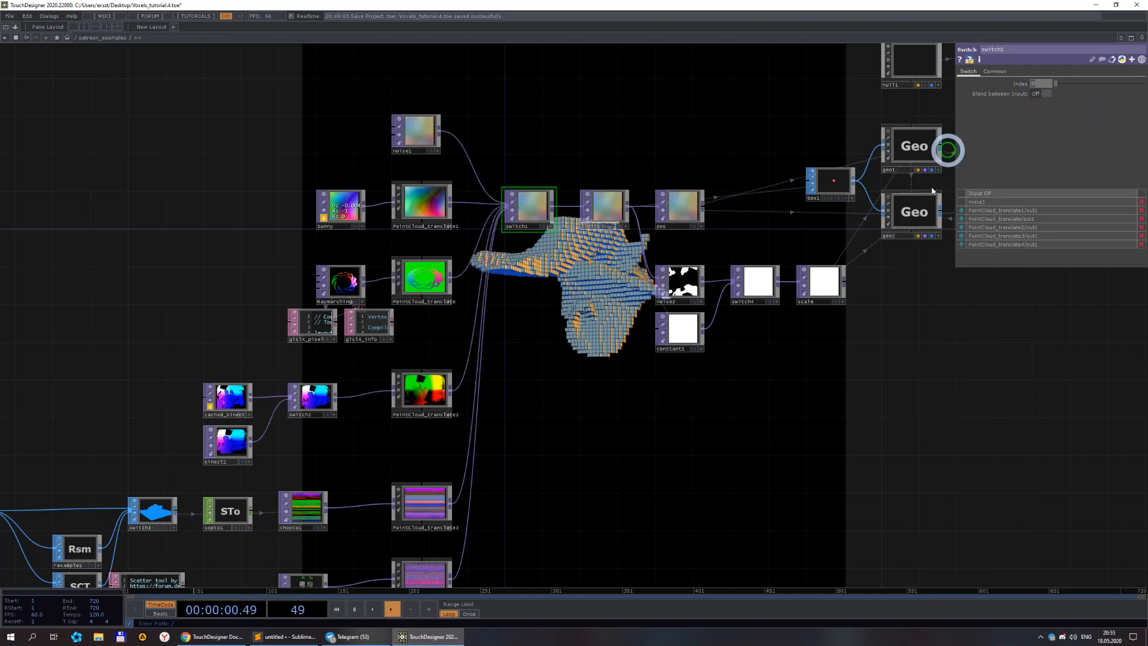
text(1)
key(Return)
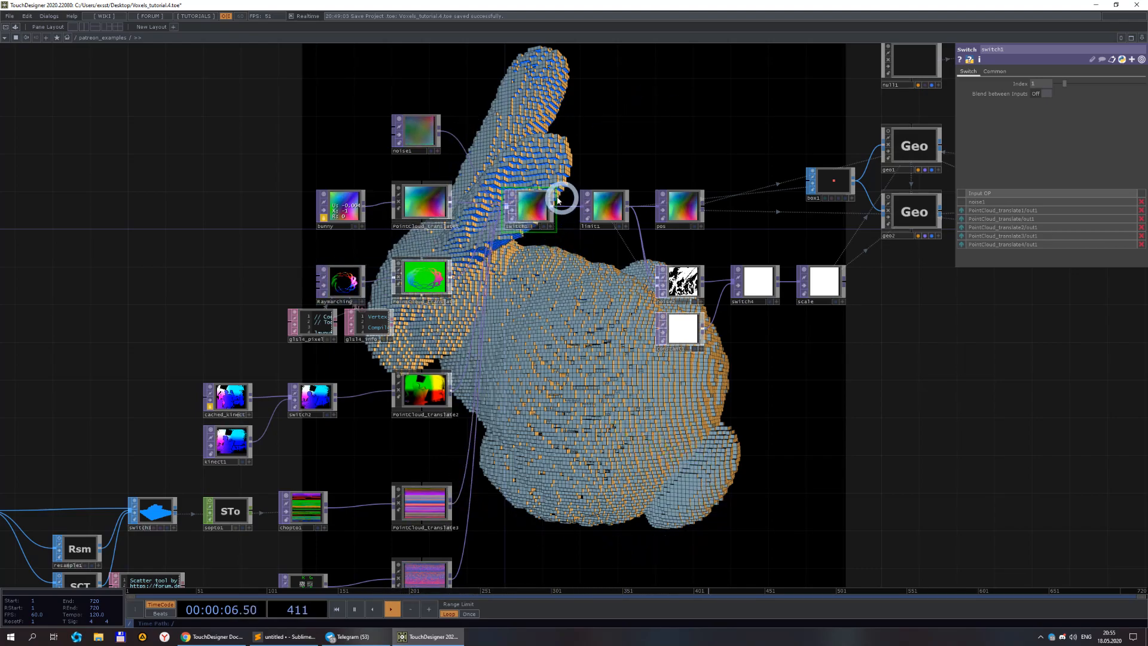
Set the point cloud Switch's index to 2 to display the raymarching shape.
click(1041, 84)
text(2)
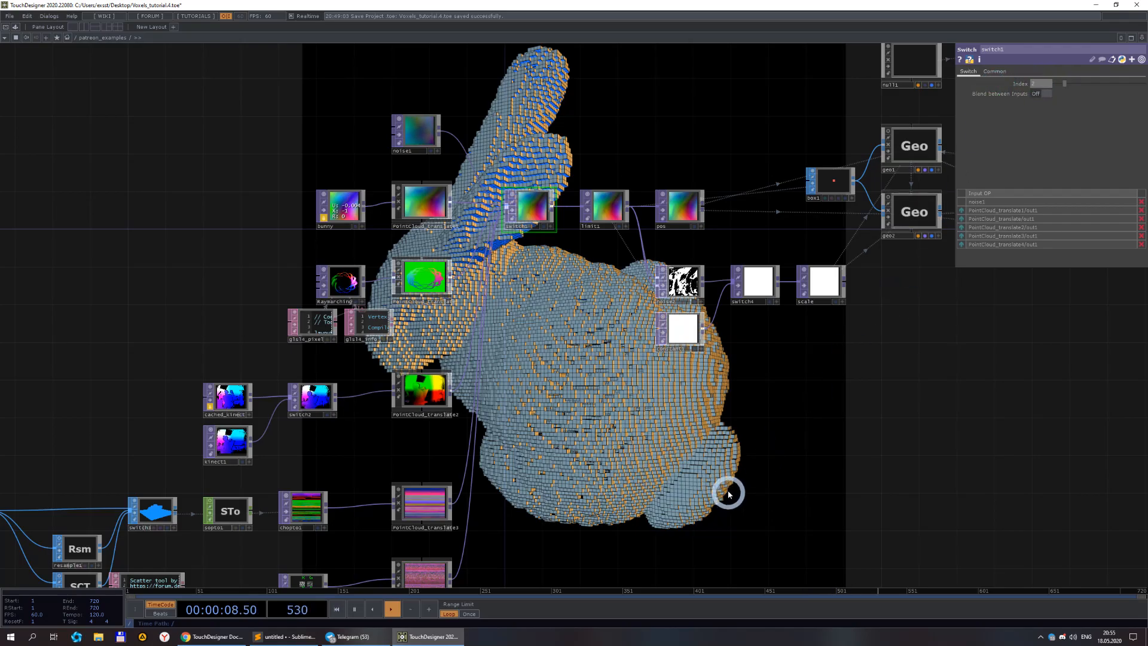
key(Return)
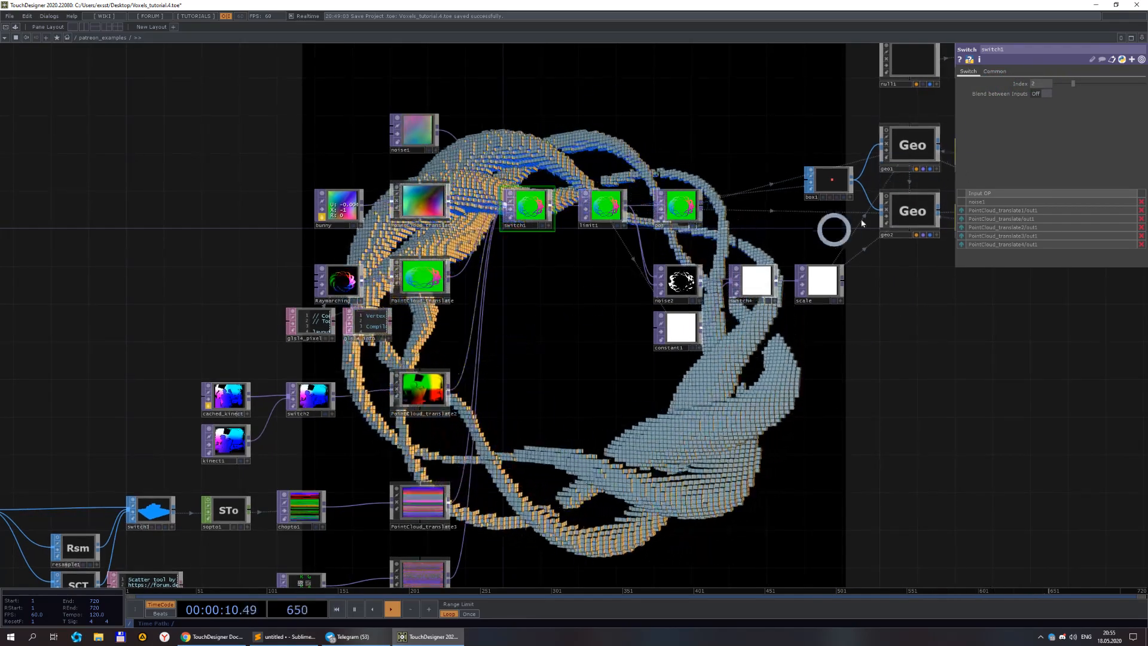
drag(531, 411, 507, 338)
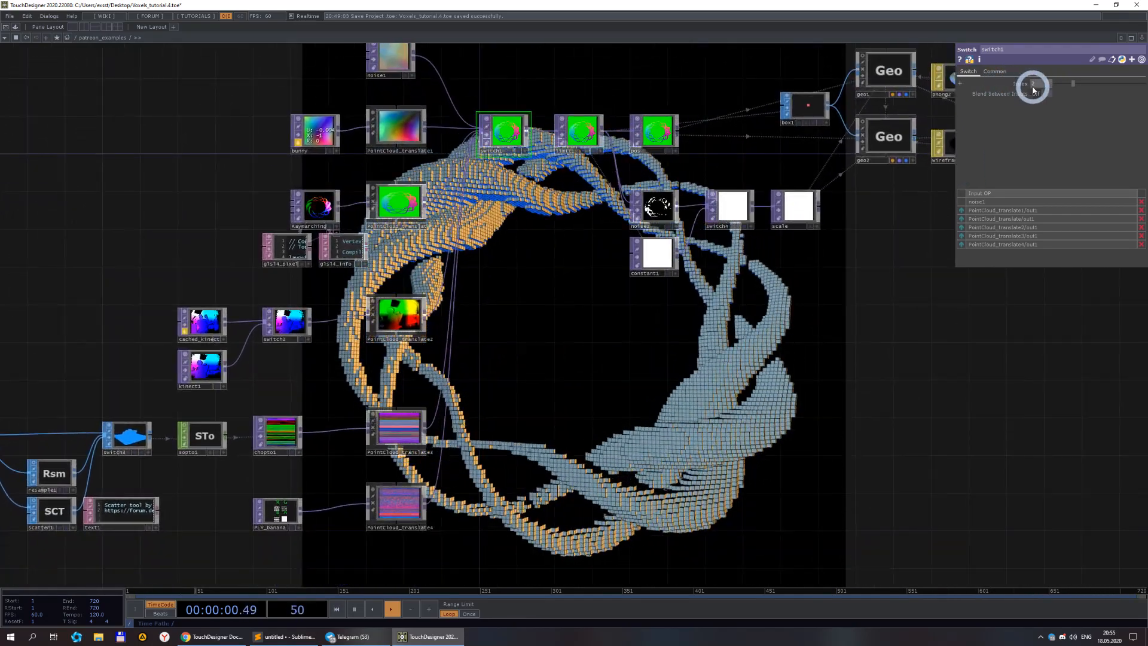
Set the point cloud Switch's index to 3 to display the Kinect point cloud.
click(1036, 85)
text(3)
key(Return)
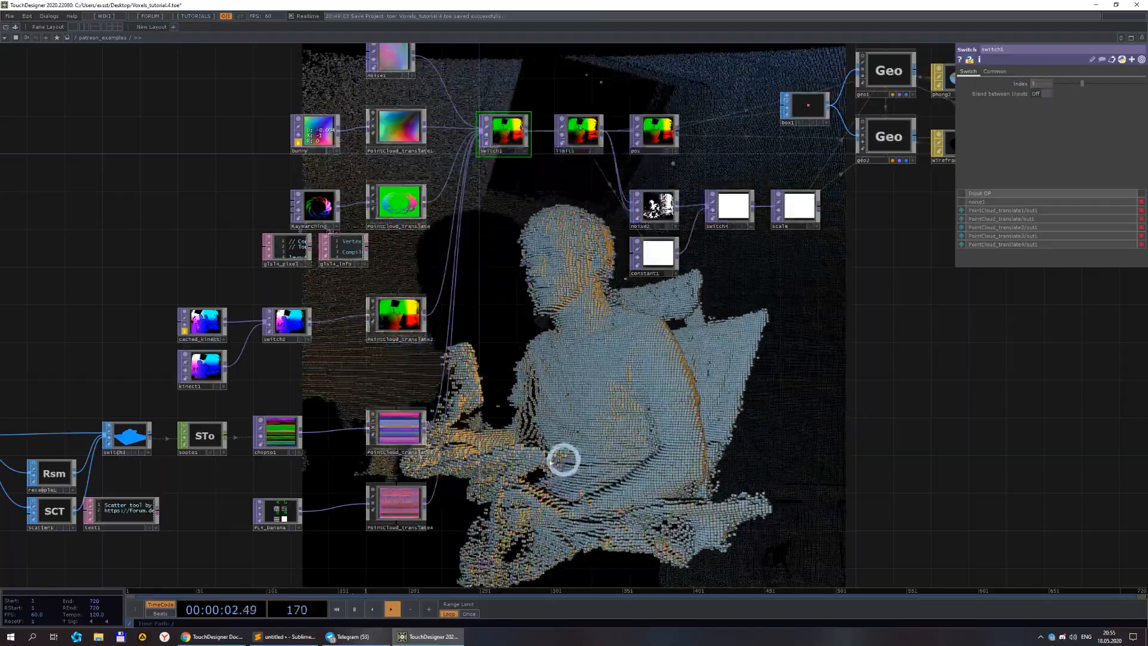
drag(576, 456, 832, 331)
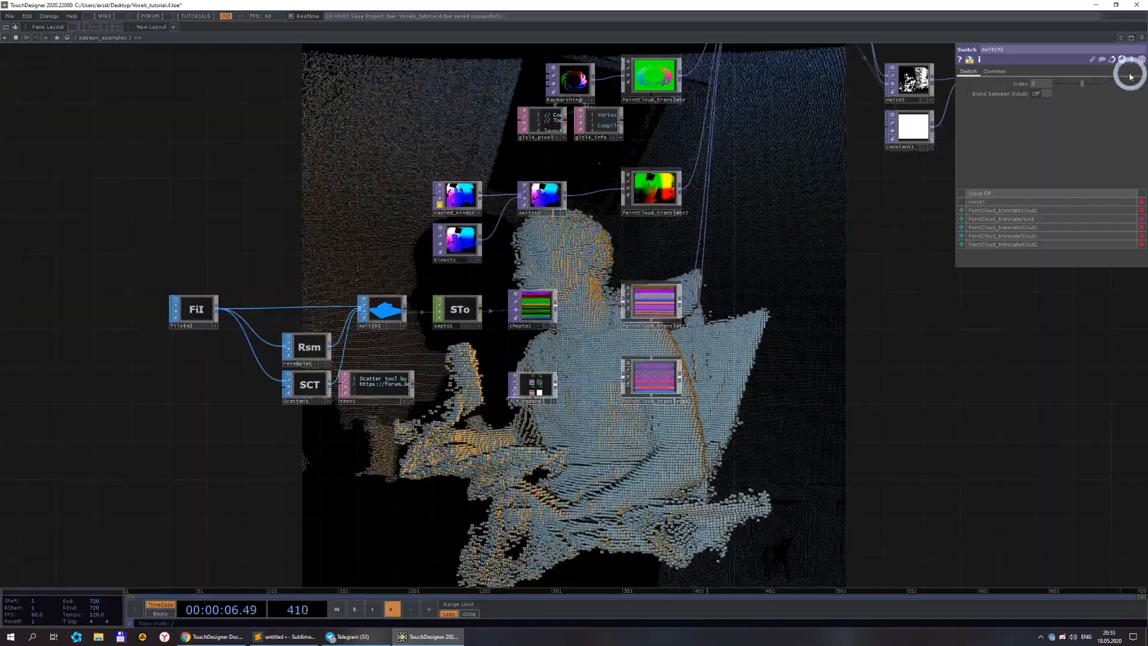
Set the point cloud Switch's index to 4 to display the teapot voxels.
click(1041, 84)
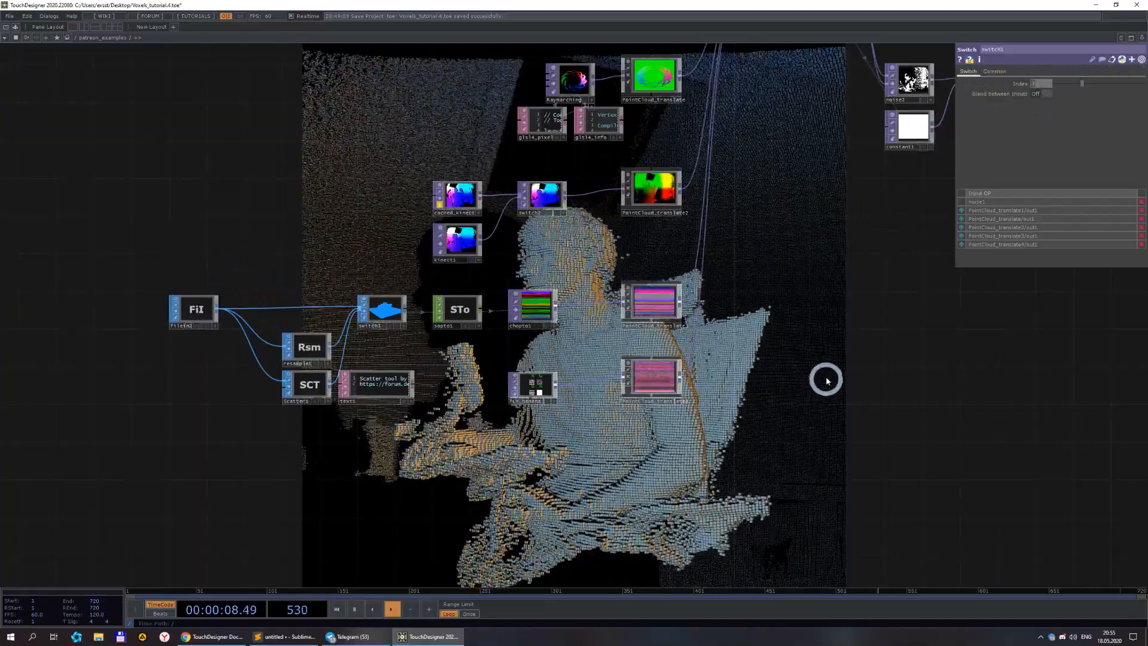
text(4)
key(Return)
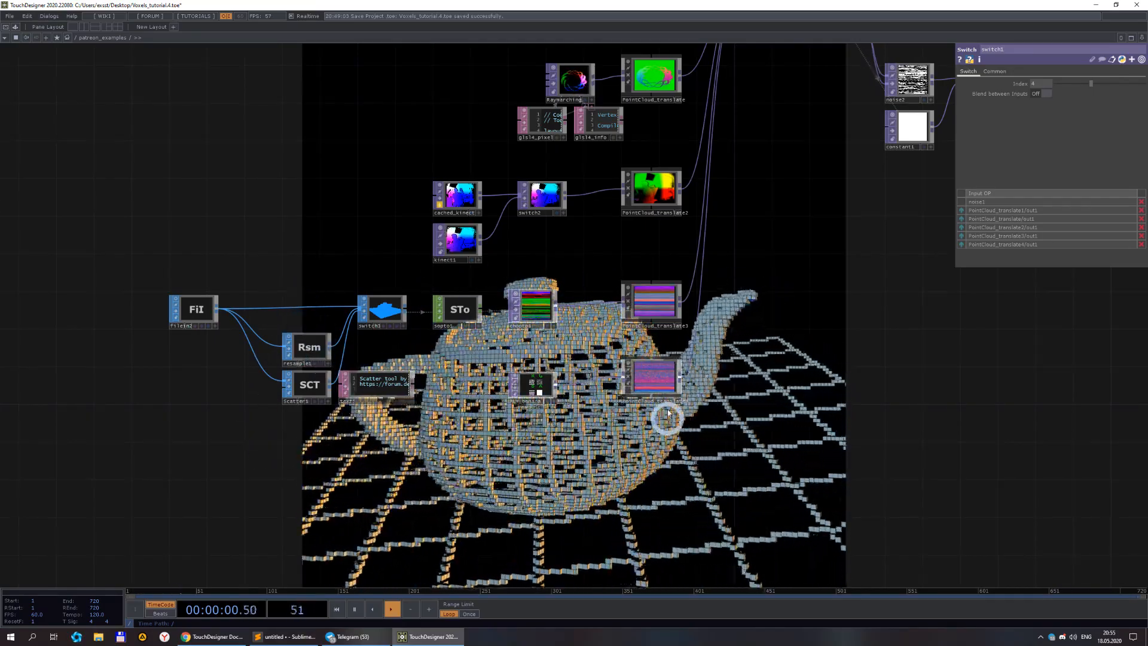
Inspect the PLY_banana Point File In node and its file setting.
scroll(527, 386, up, 3)
click(538, 387)
drag(762, 448, 468, 441)
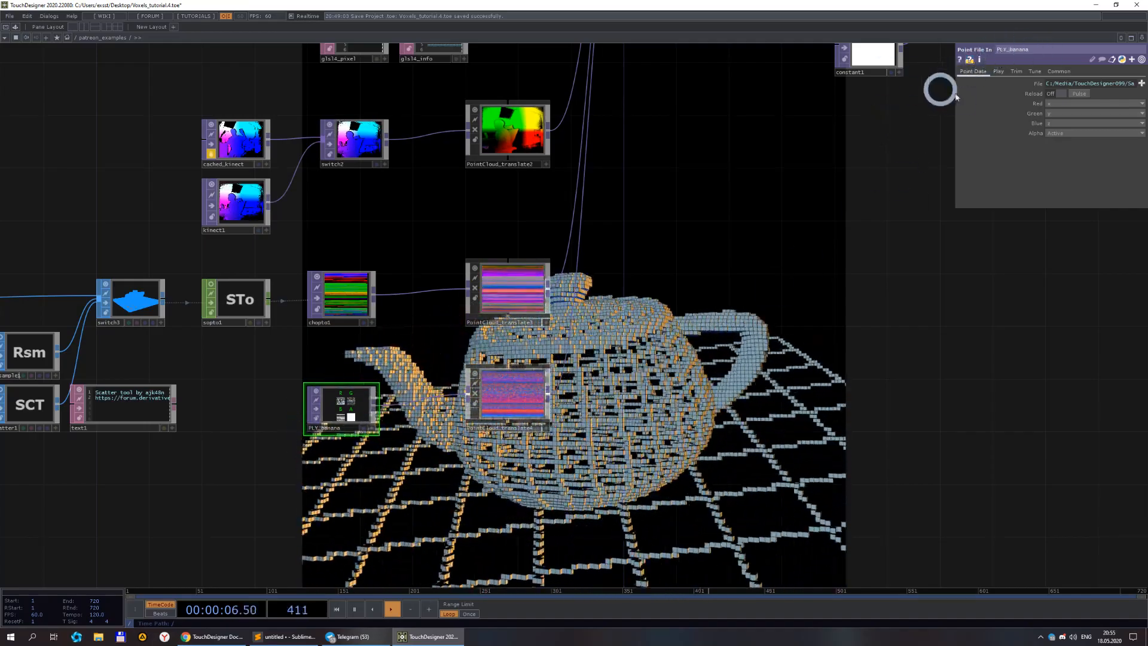
drag(771, 180, 649, 326)
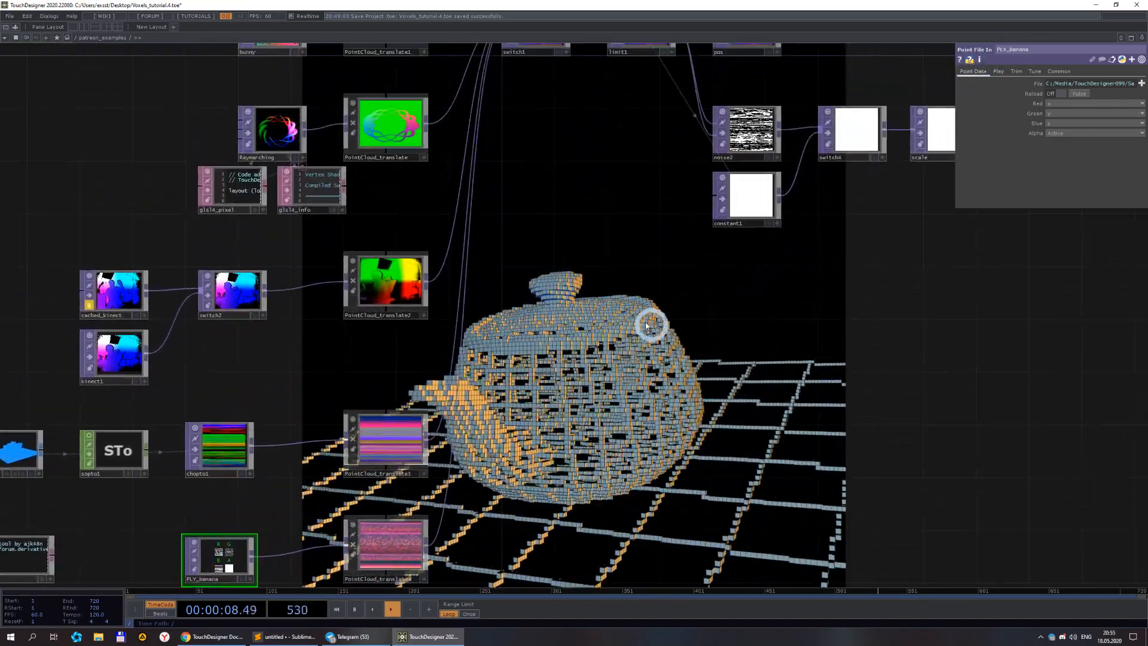
Set the point cloud Switch's index to 5 to display the banana voxels.
scroll(633, 307, down, 3)
click(568, 105)
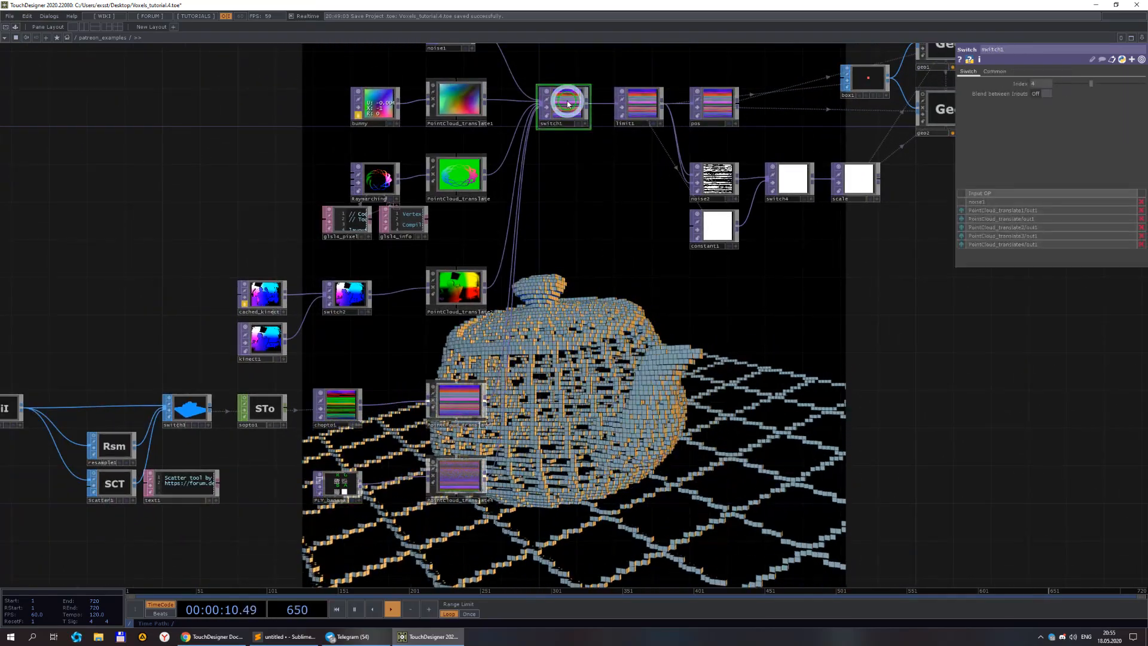
click(1044, 86)
text(5)
click(734, 399)
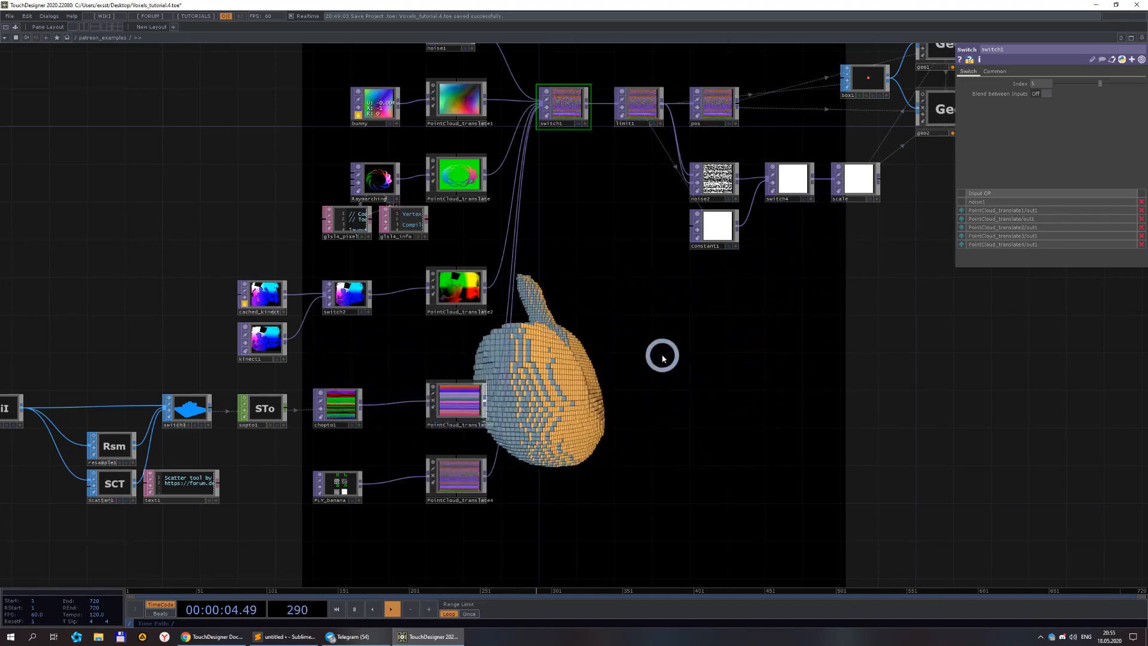
Navigate to the empty ar_ar network.
scroll(667, 400, down, 2)
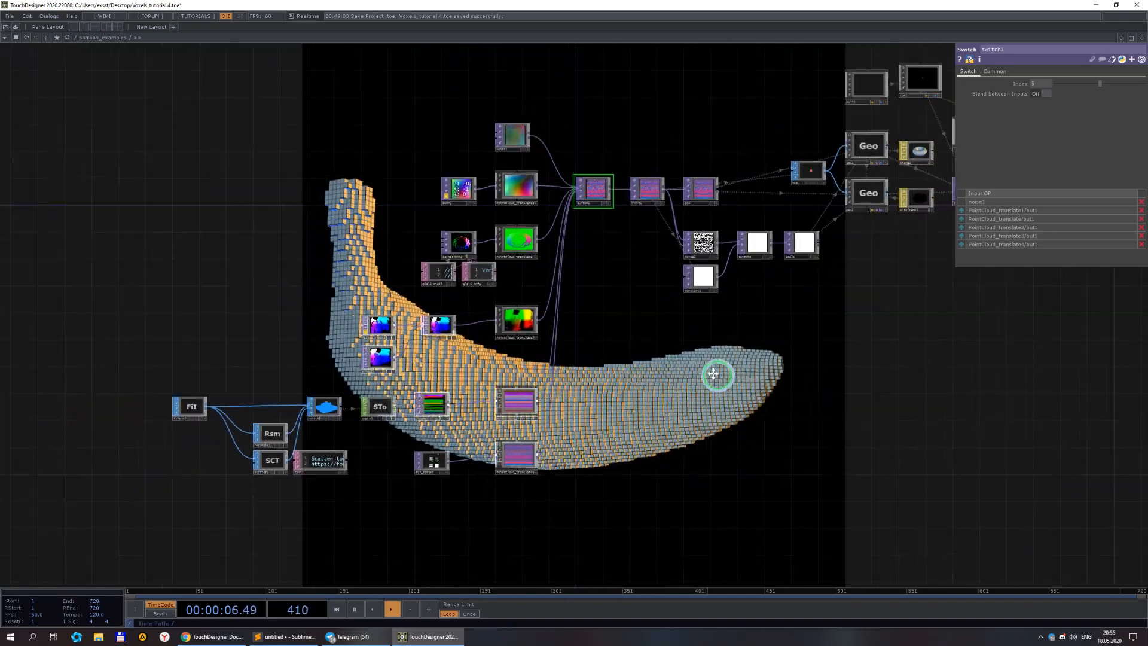
drag(720, 378, 685, 372)
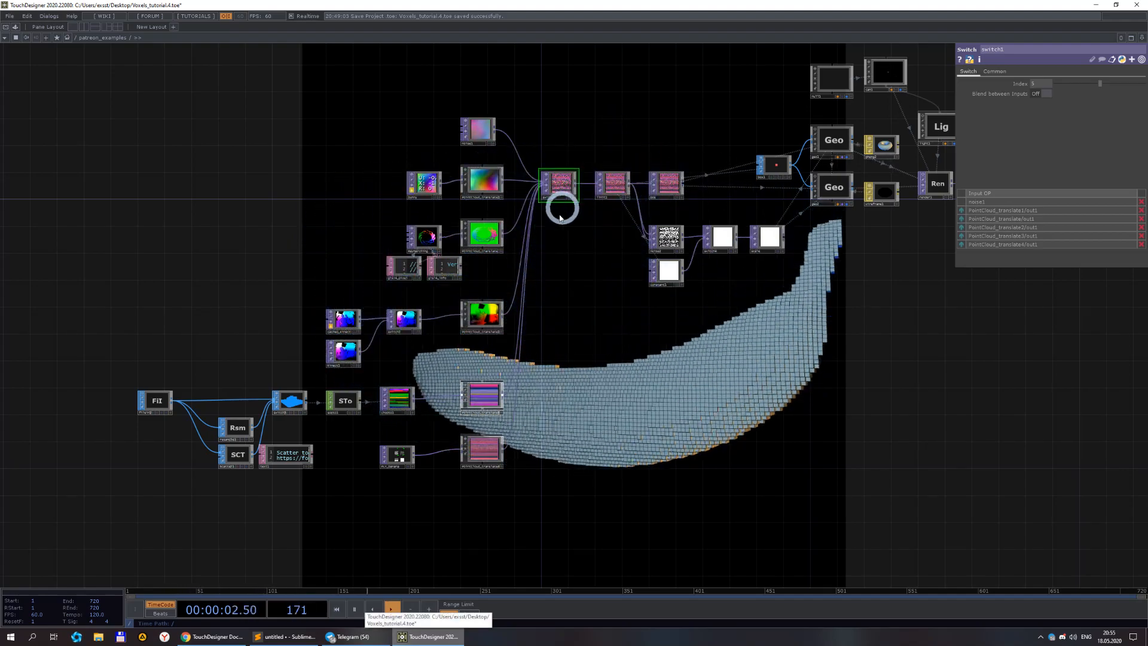
drag(647, 373, 544, 390)
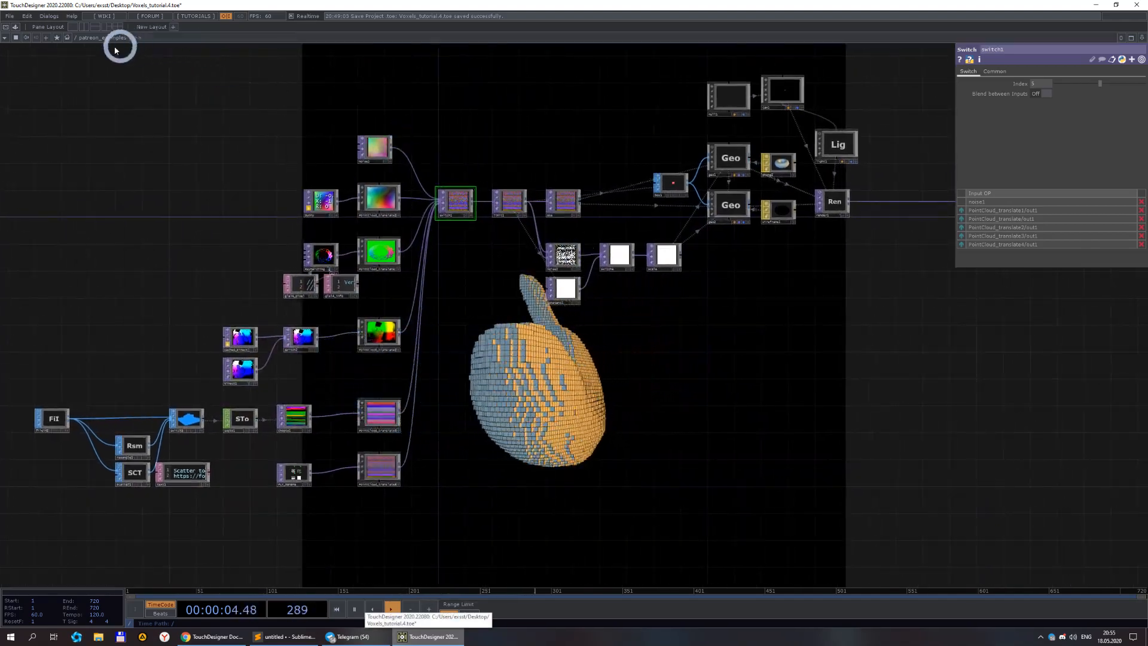
click(77, 39)
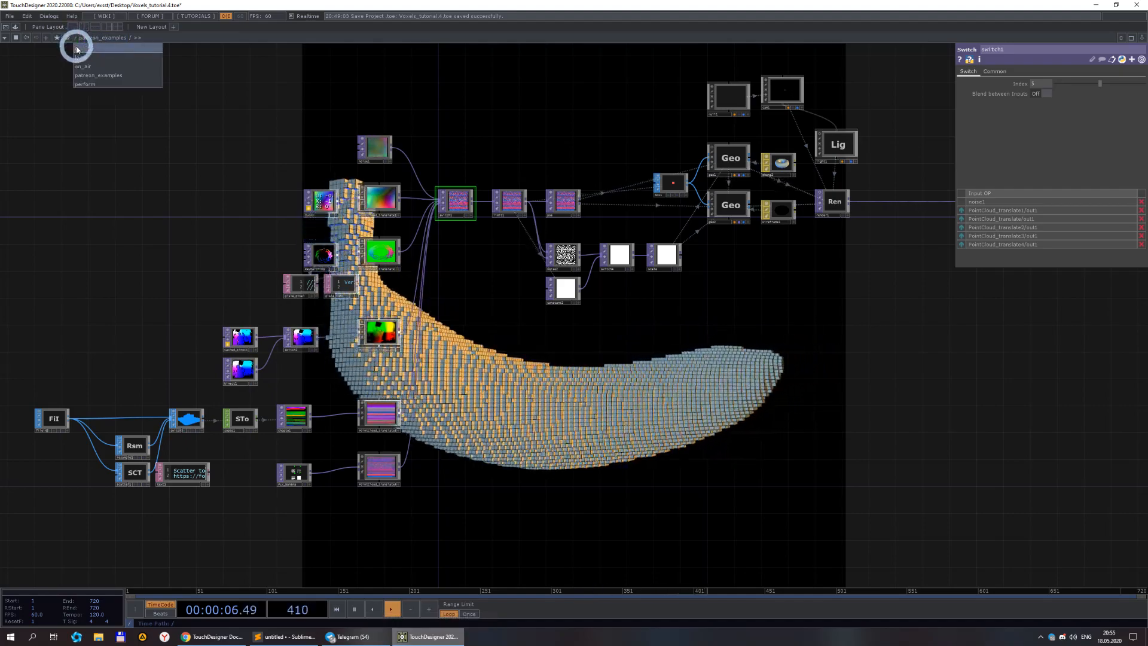
click(77, 47)
double_click(761, 265)
scroll(517, 341, down, 5)
scroll(463, 340, up, 3)
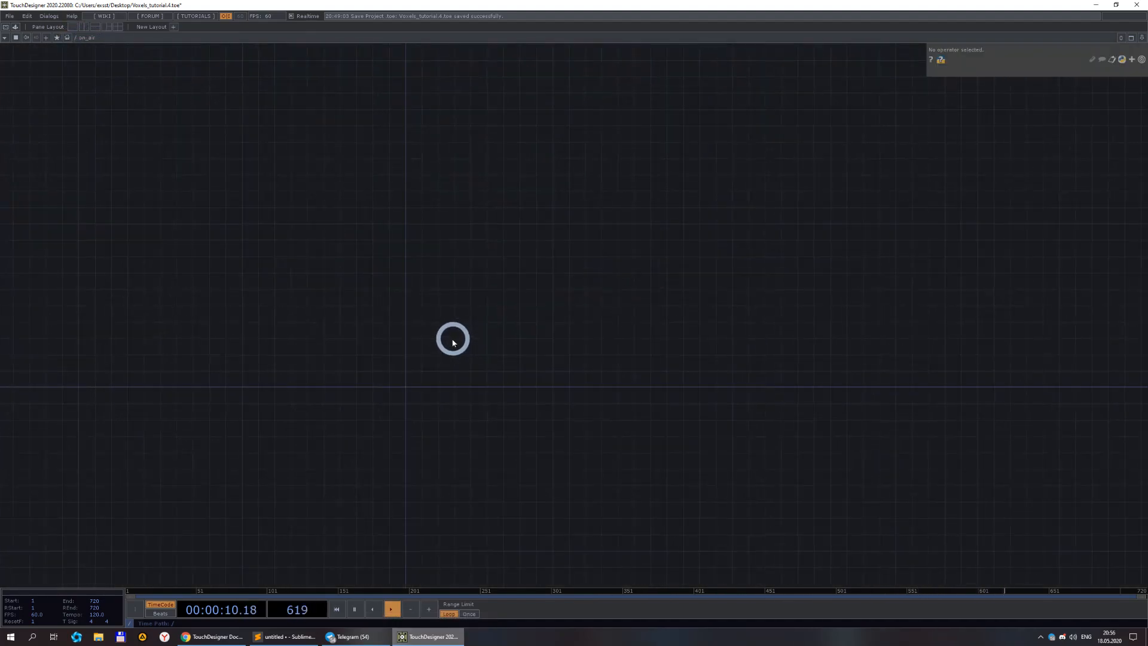
Create a Noise TOP in the ar_ar network.
double_click(413, 371)
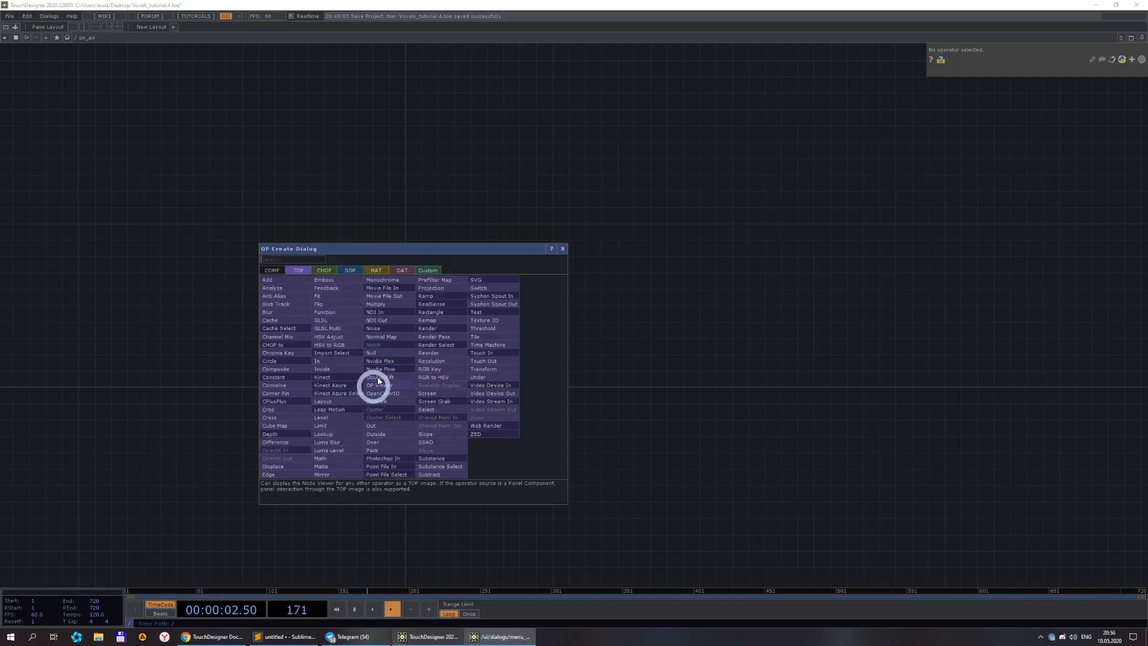
click(377, 328)
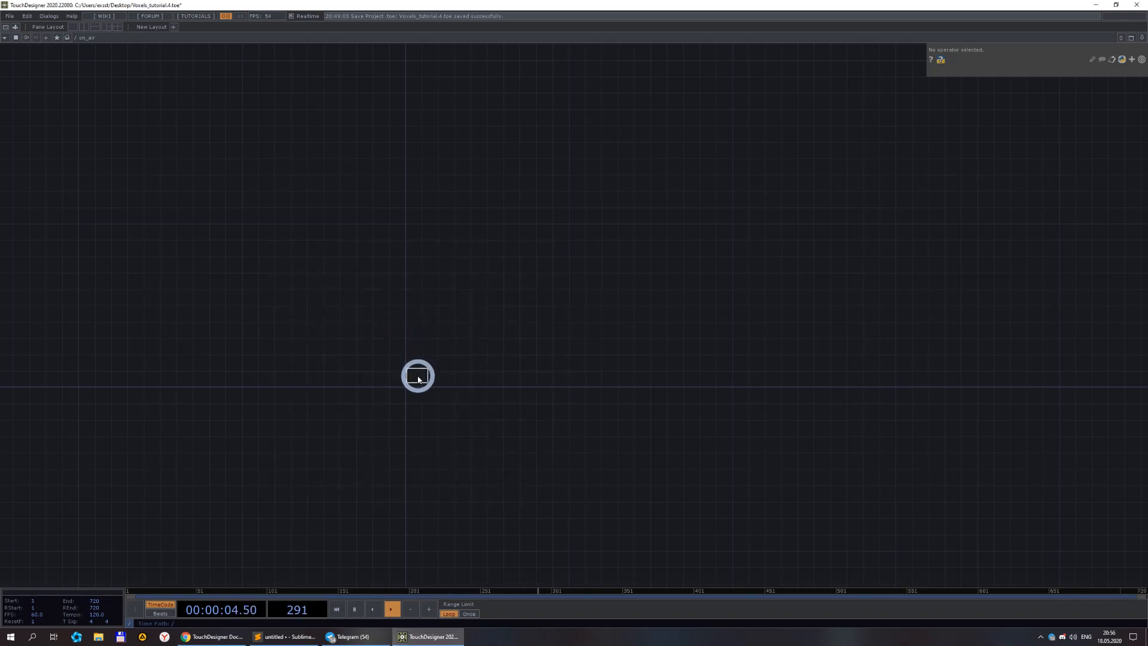
click(419, 376)
scroll(415, 377, up, 5)
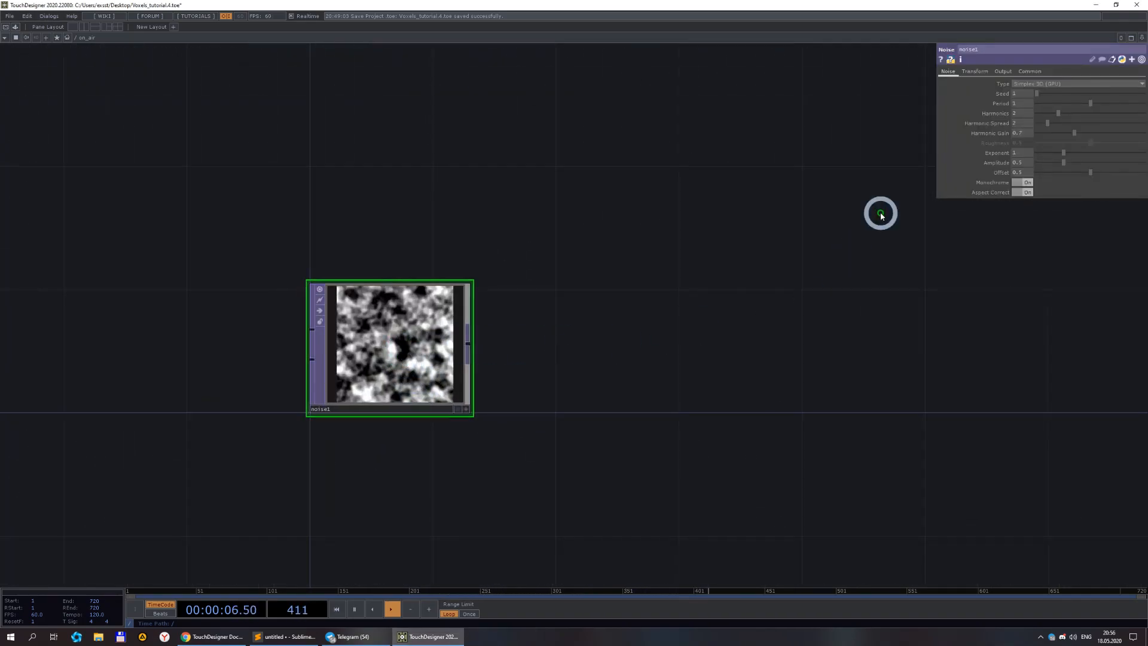
Set the noise's pixel format to 32-bit float (RGBA) and turn off Monochrome.
click(1030, 71)
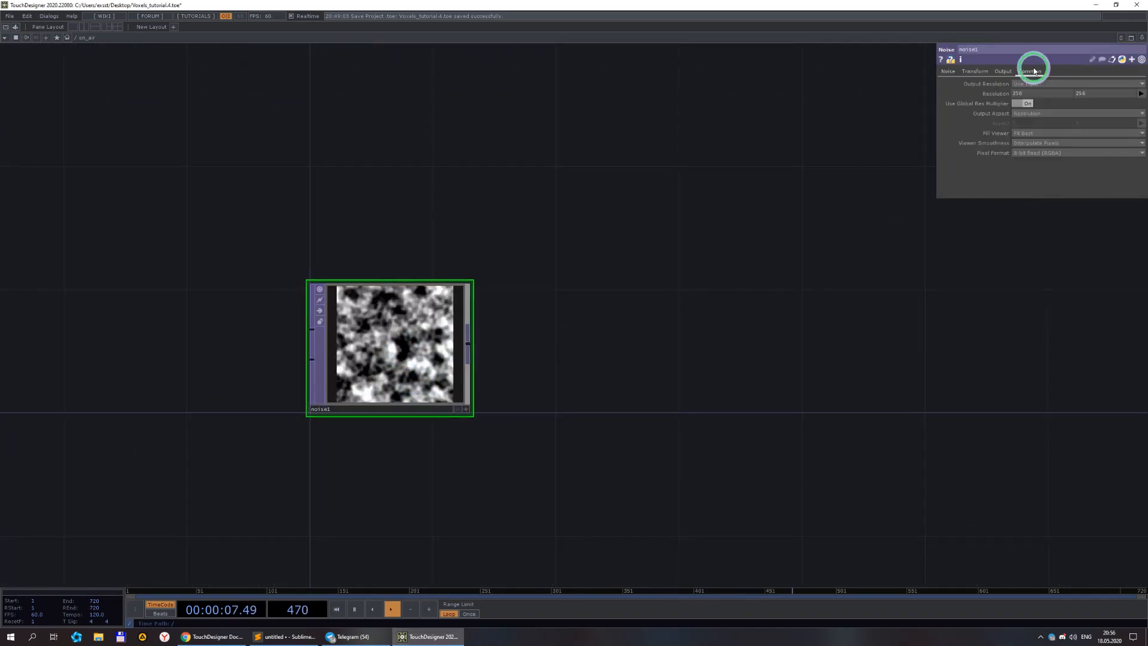
click(1046, 154)
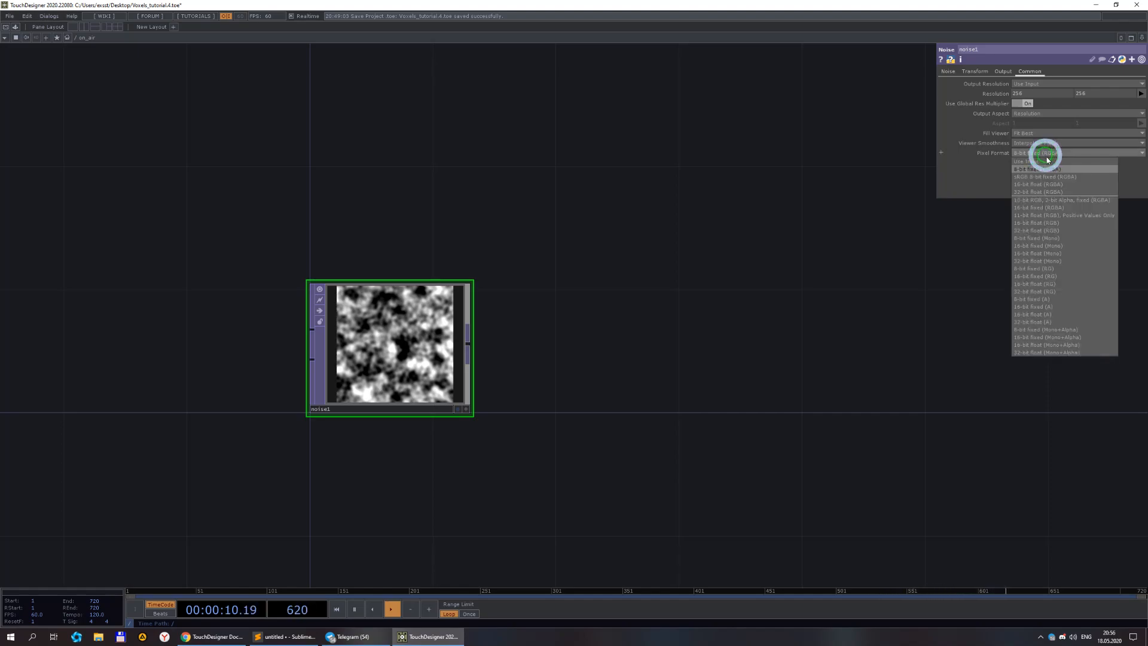
click(1058, 192)
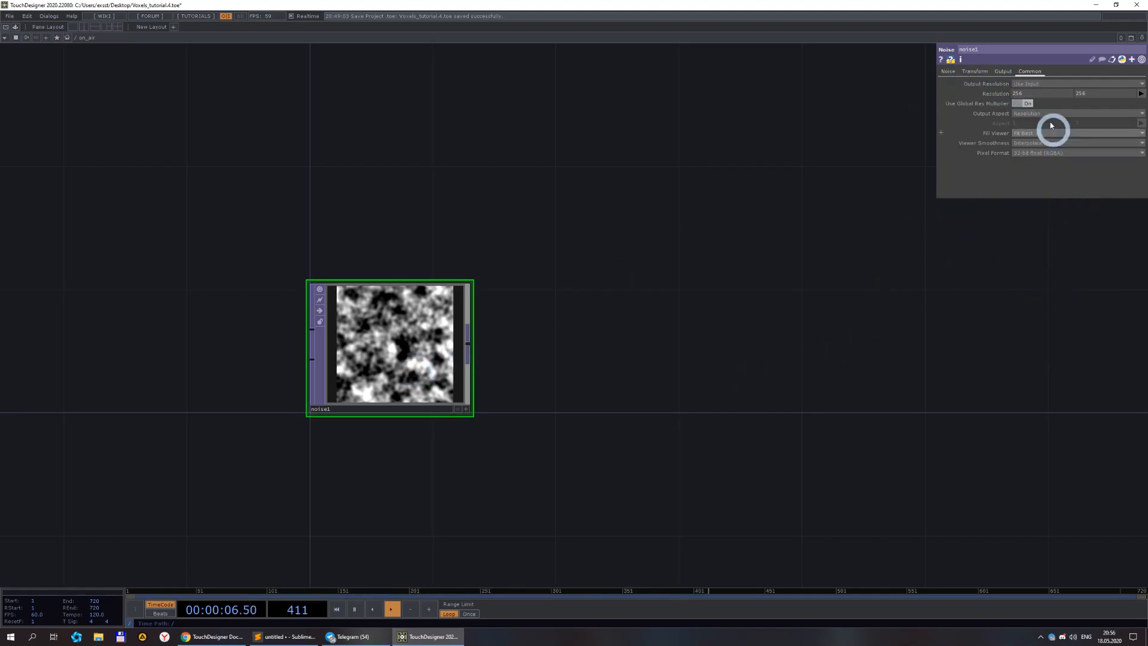
click(949, 72)
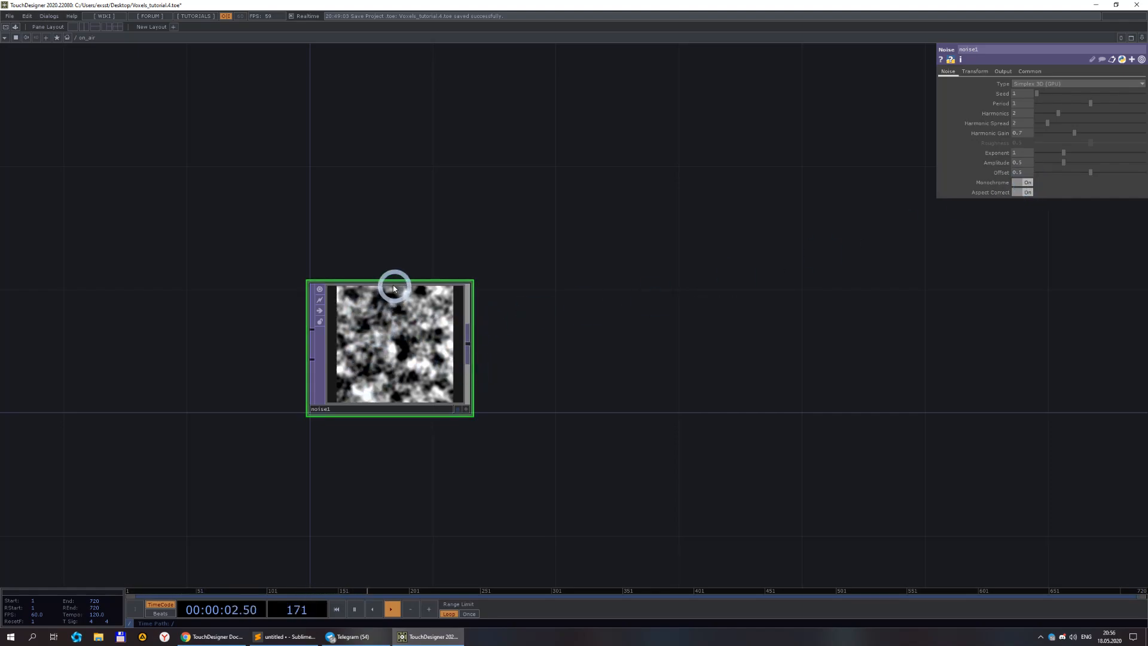
click(1026, 184)
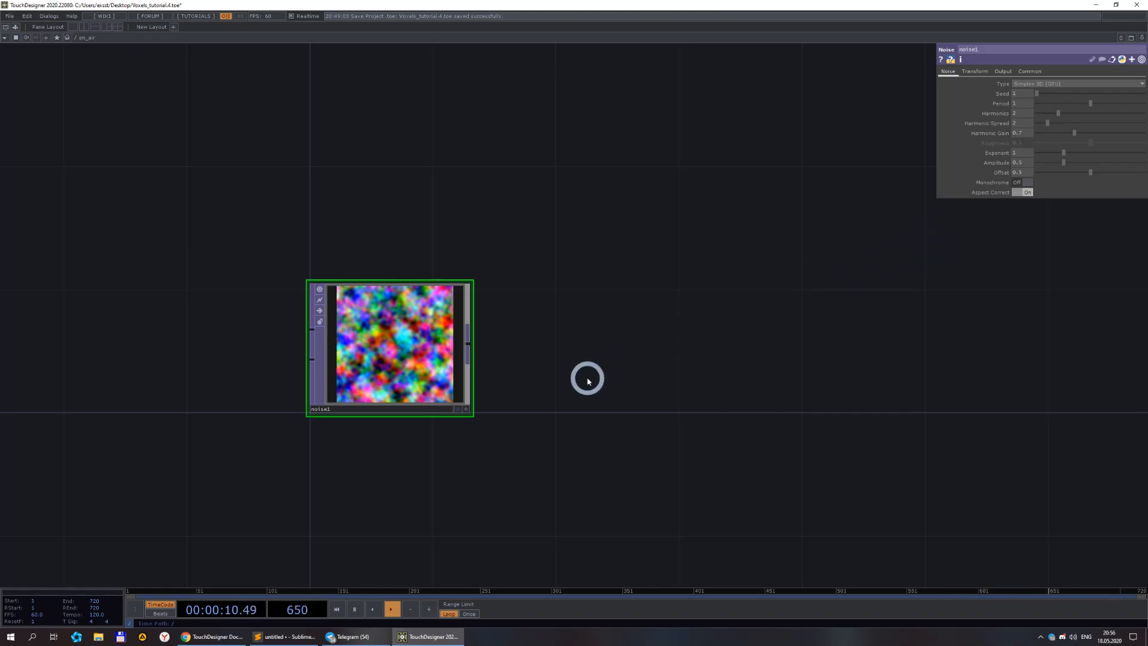
Set the noise's transform scale to 0.1 on all three axes.
click(983, 75)
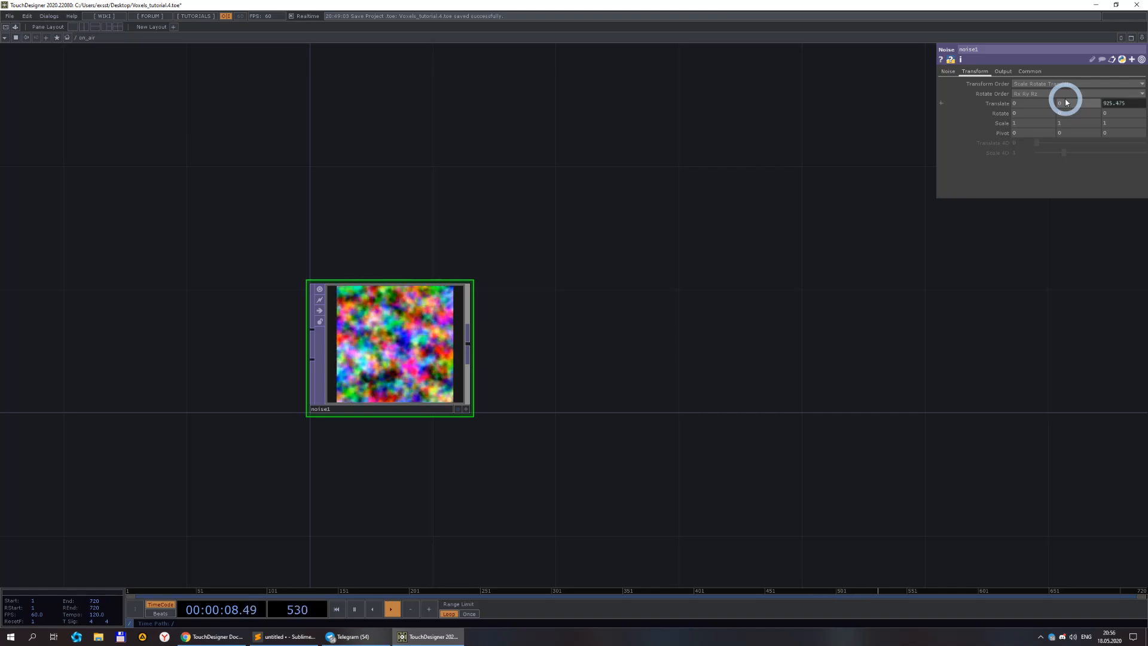
click(522, 392)
click(790, 109)
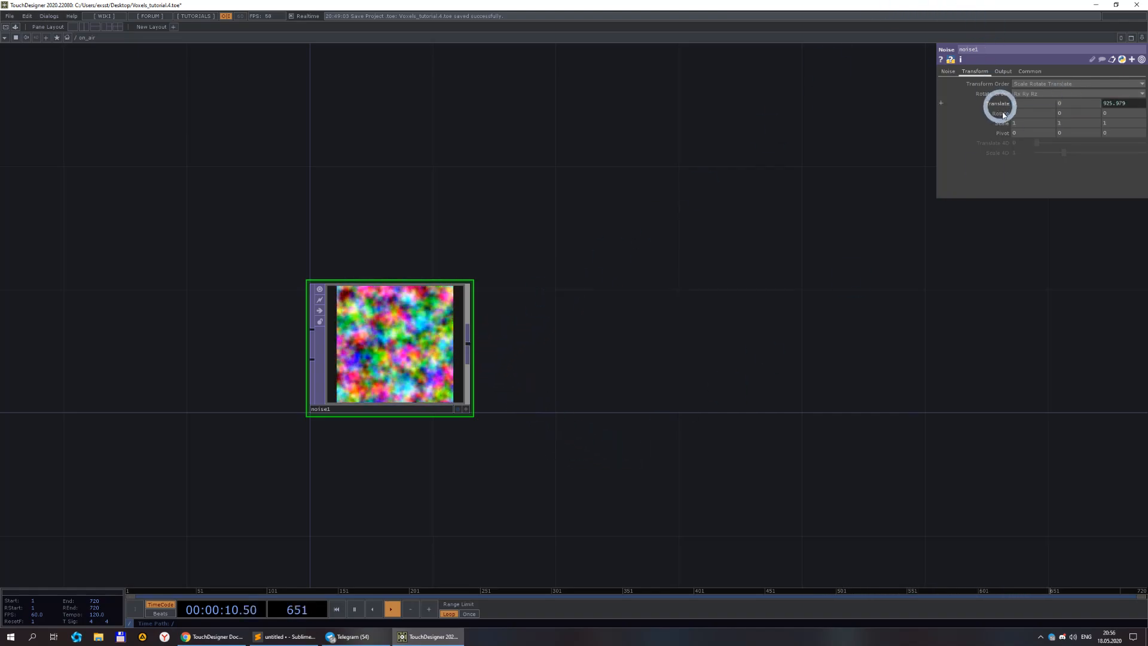
middle_drag(1005, 123, 876, 125)
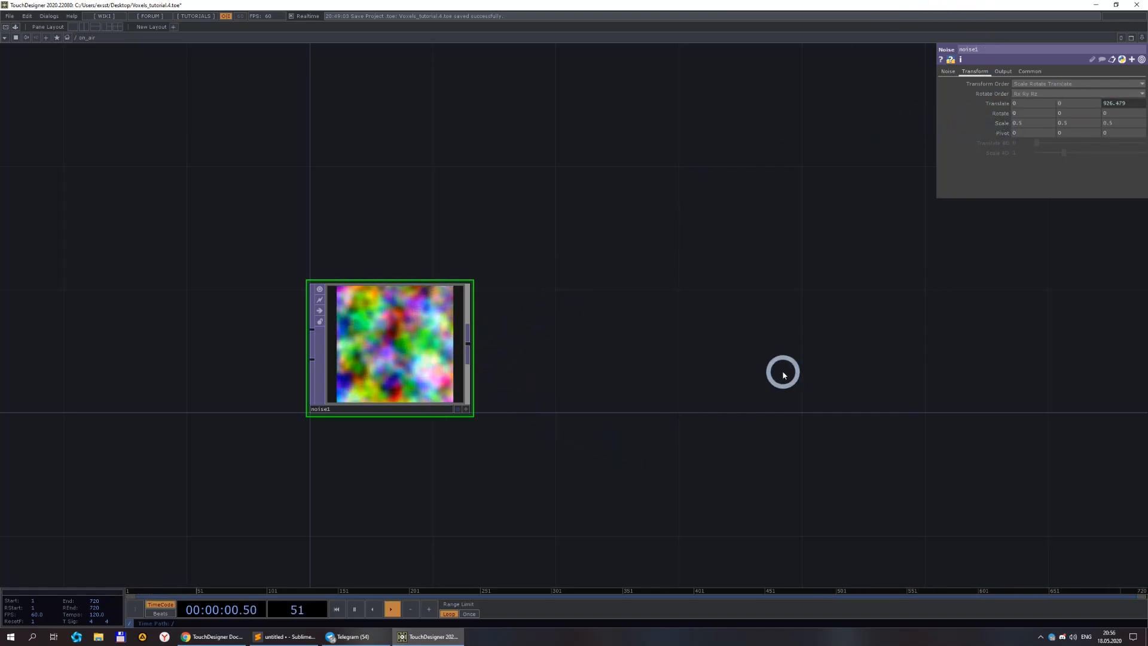
Append a Null TOP to the noise output and name it pos.
scroll(664, 342, down, 3)
drag(657, 341, 551, 306)
right_click(398, 322)
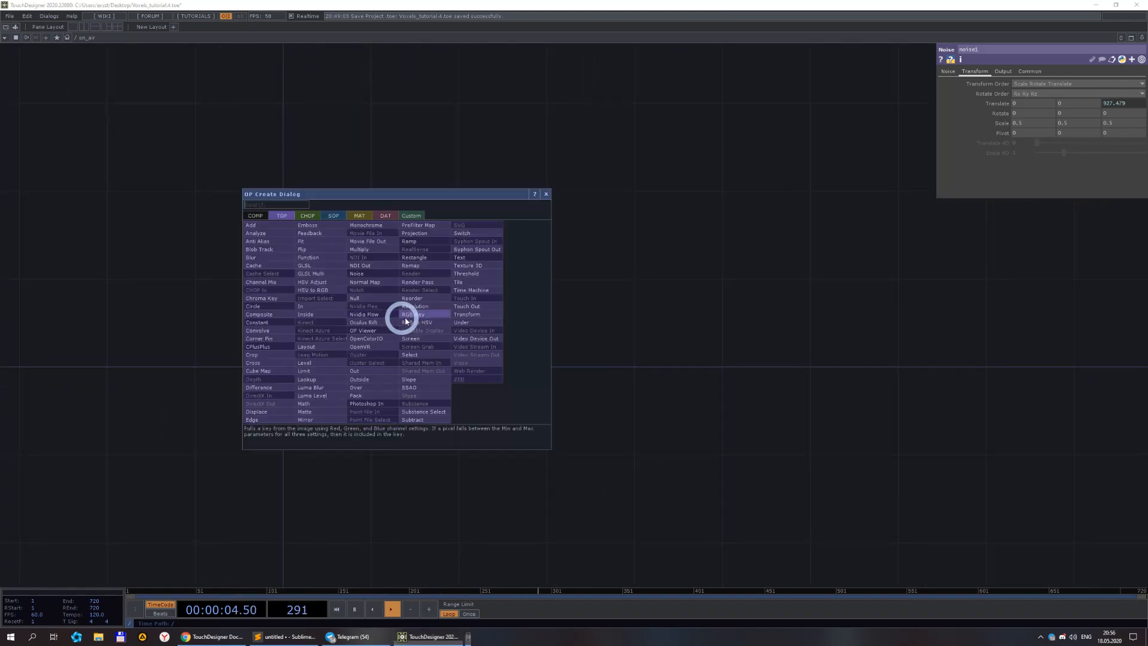
click(362, 294)
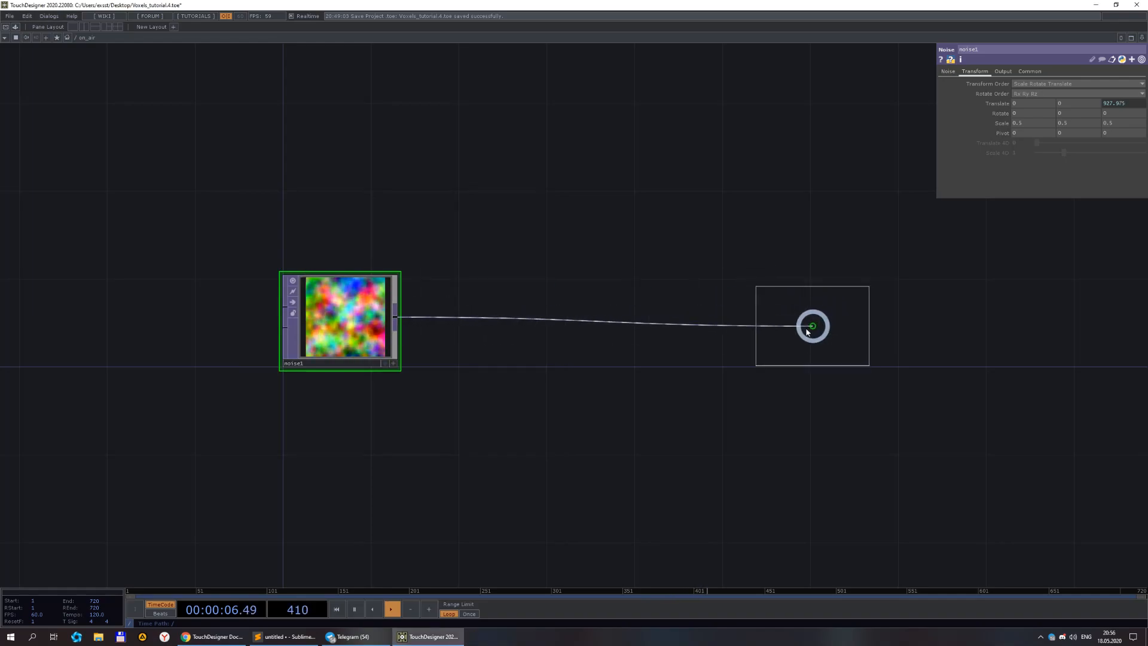
click(801, 323)
text(pos)
key(Return)
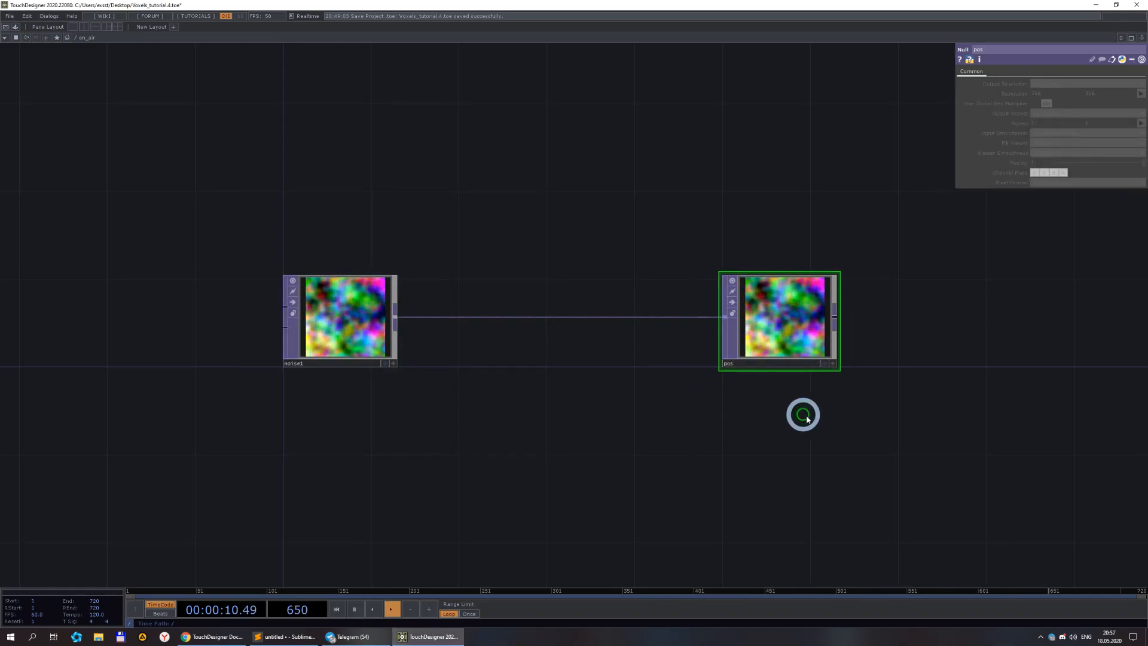
Create a Box SOP and set its uniform scale to 0.1.
drag(802, 413, 584, 433)
scroll(584, 433, down, 2)
drag(725, 429, 649, 387)
key(Tab)
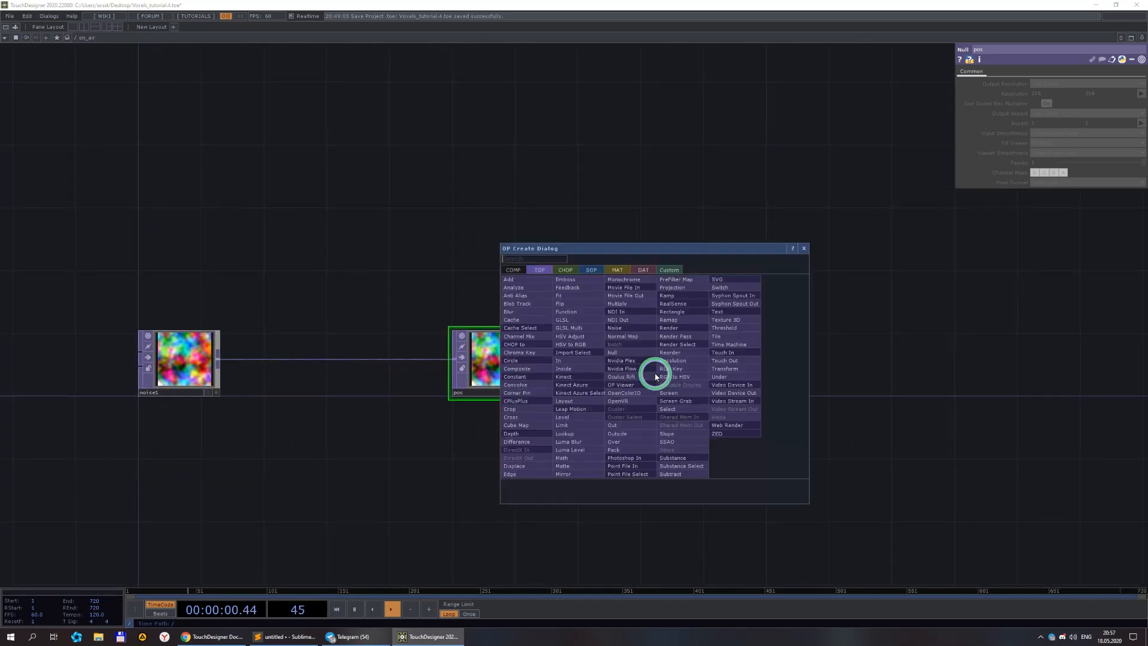
click(590, 270)
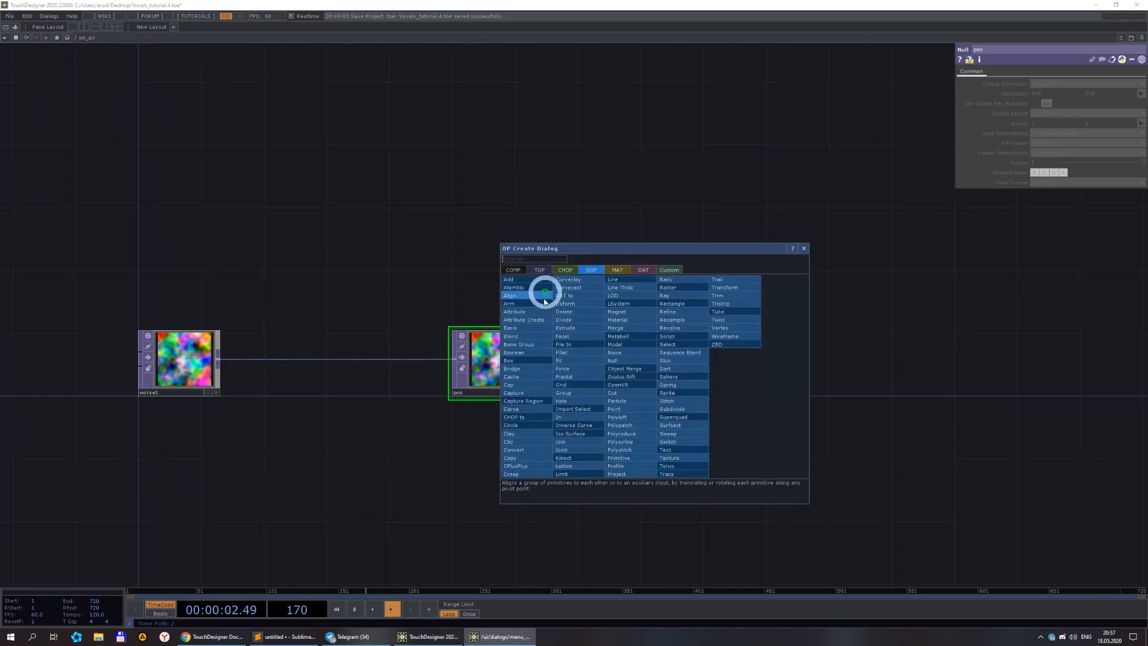
click(516, 362)
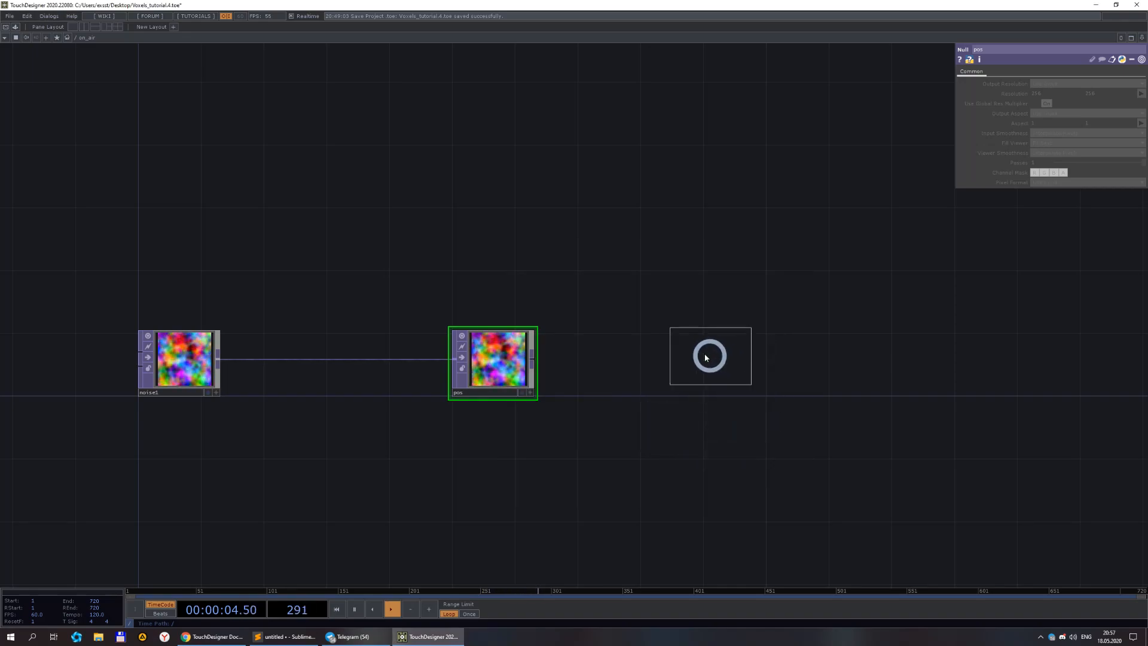
click(621, 369)
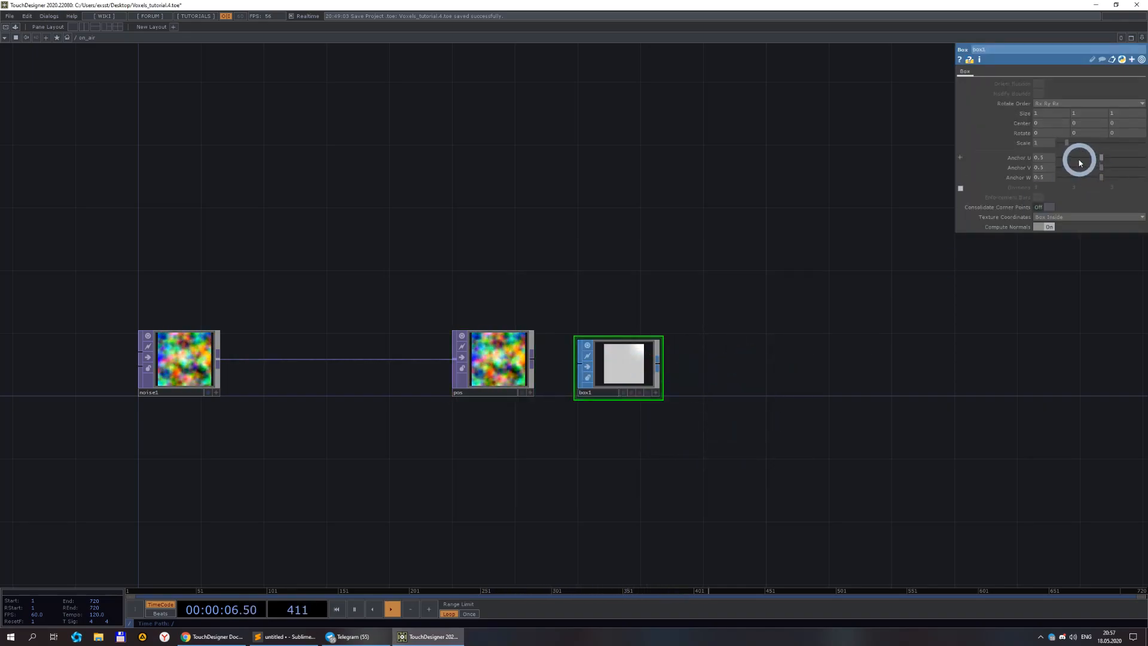
text(1)
key(Return)
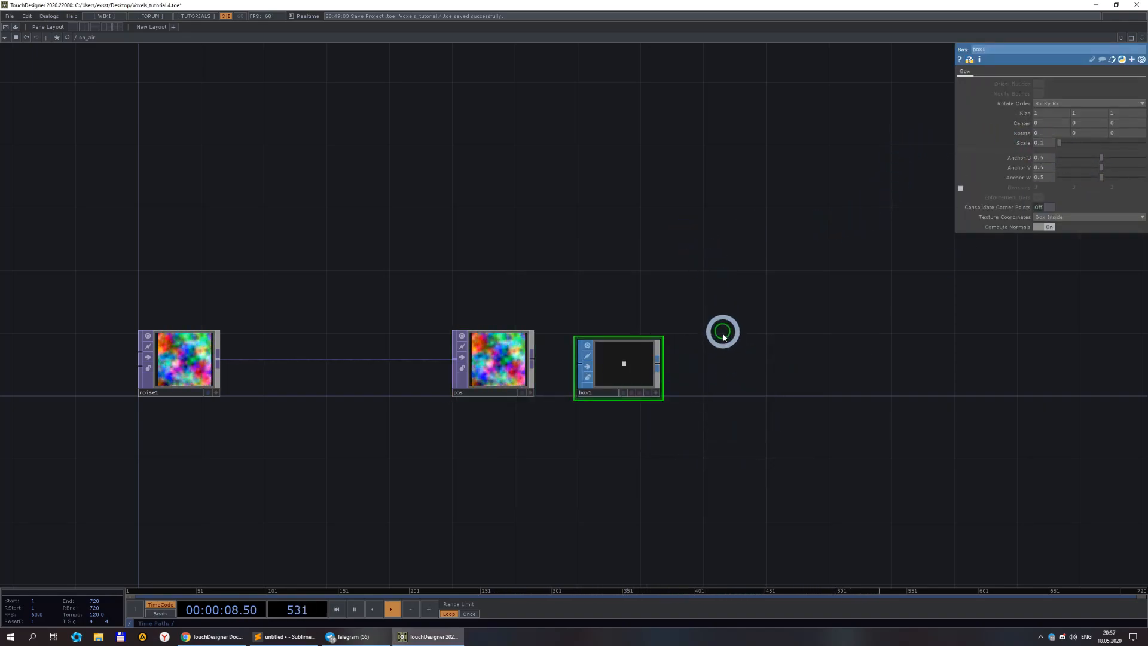
Connect a Geometry COMP to the box output.
right_click(662, 369)
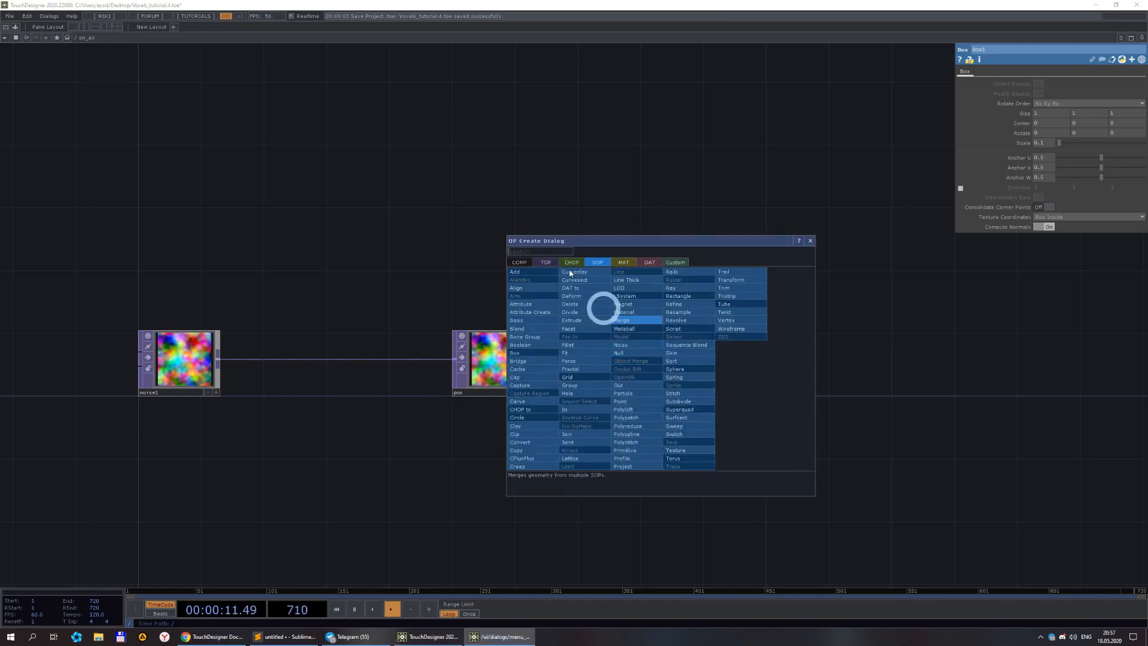
click(521, 265)
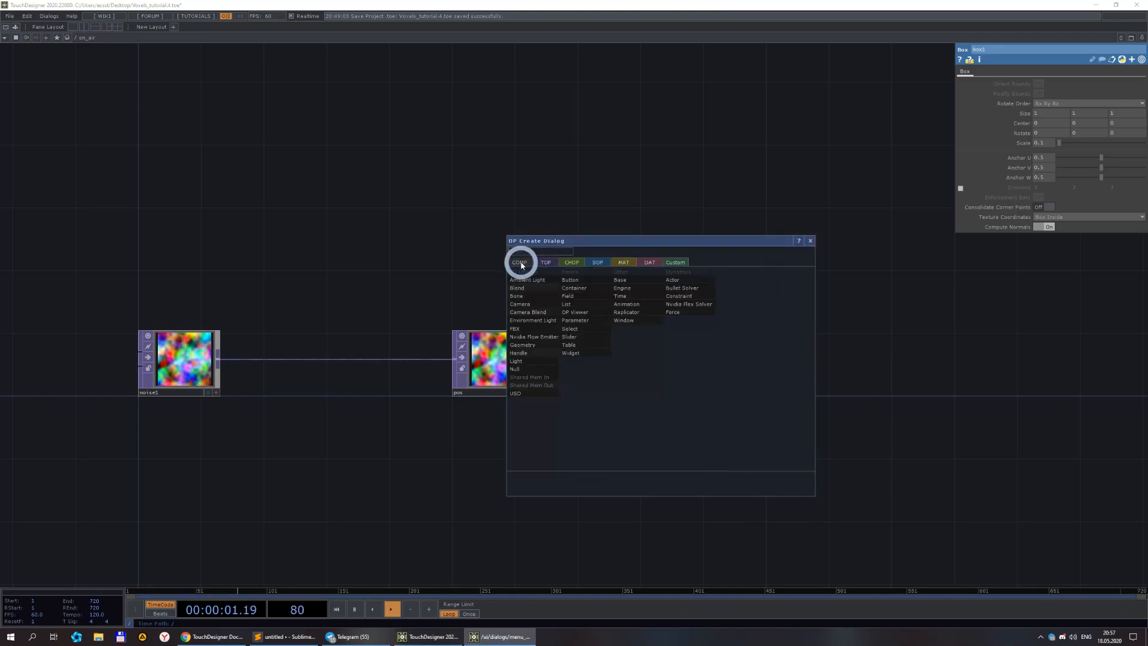
click(531, 345)
click(815, 354)
drag(908, 449, 689, 446)
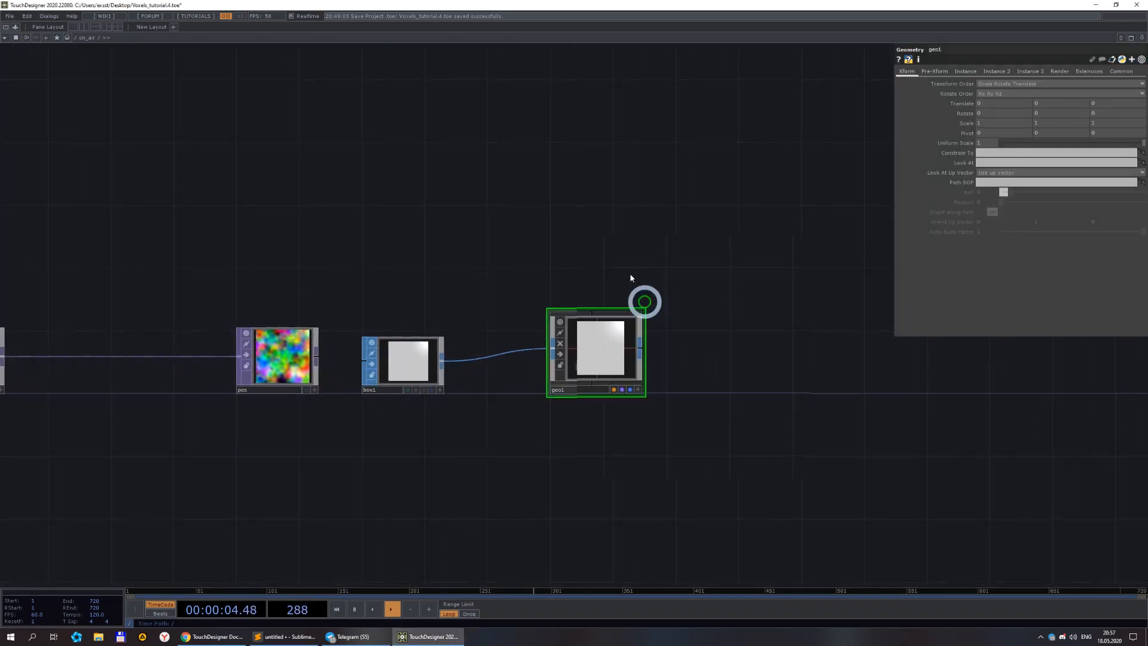
Add a Camera COMP above the geometry.
key(Tab)
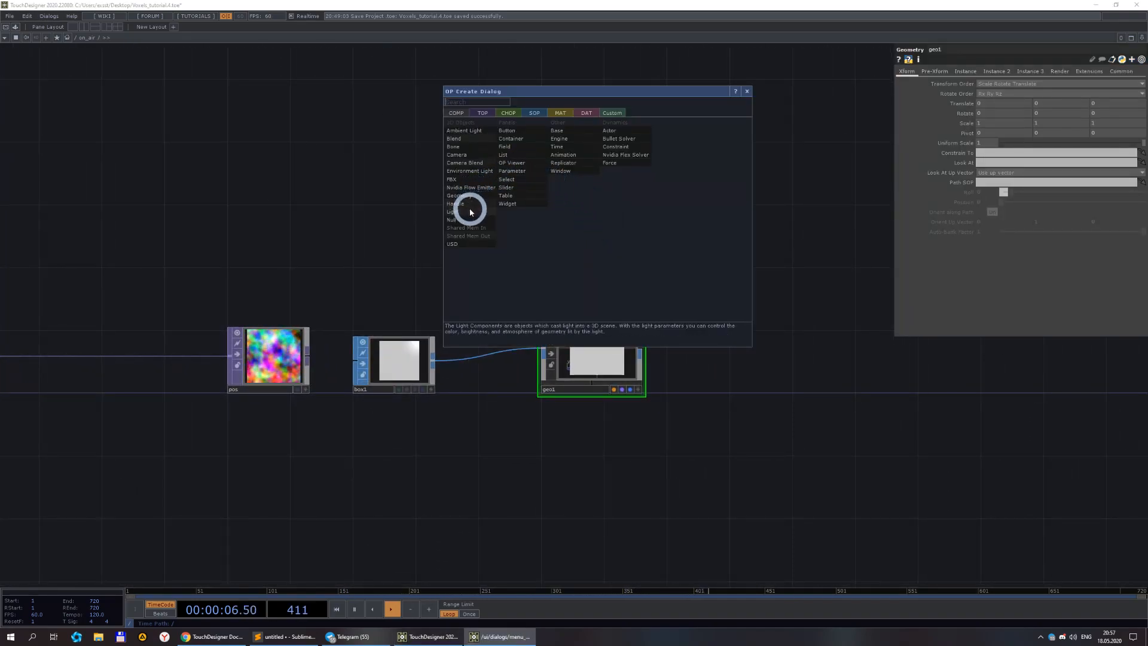
click(461, 155)
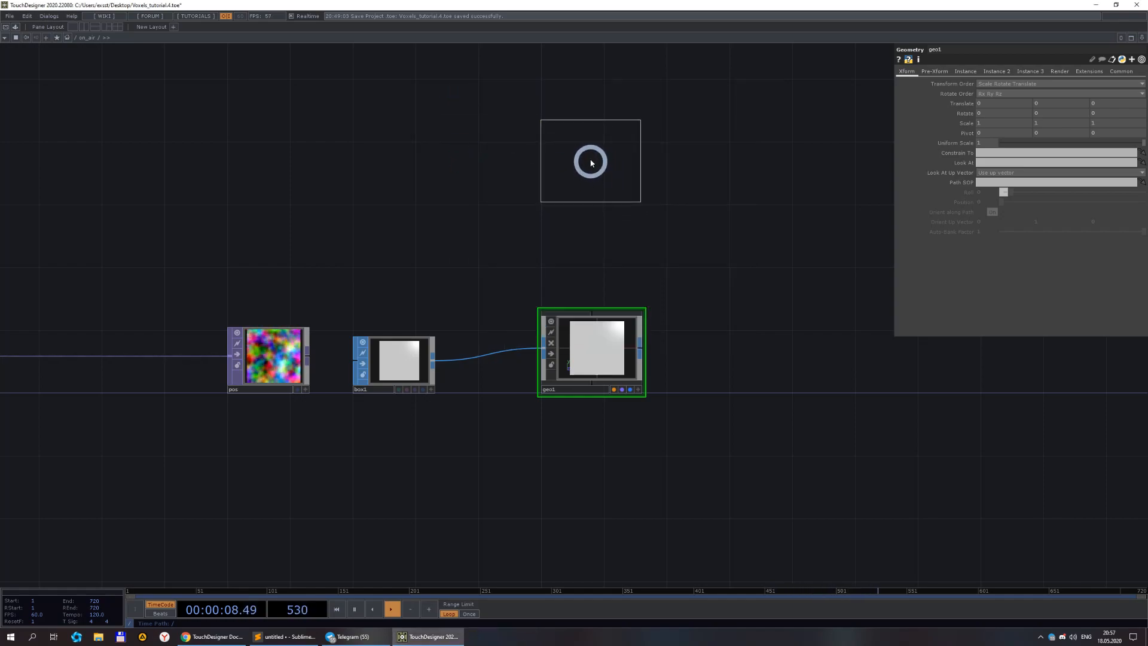
click(591, 100)
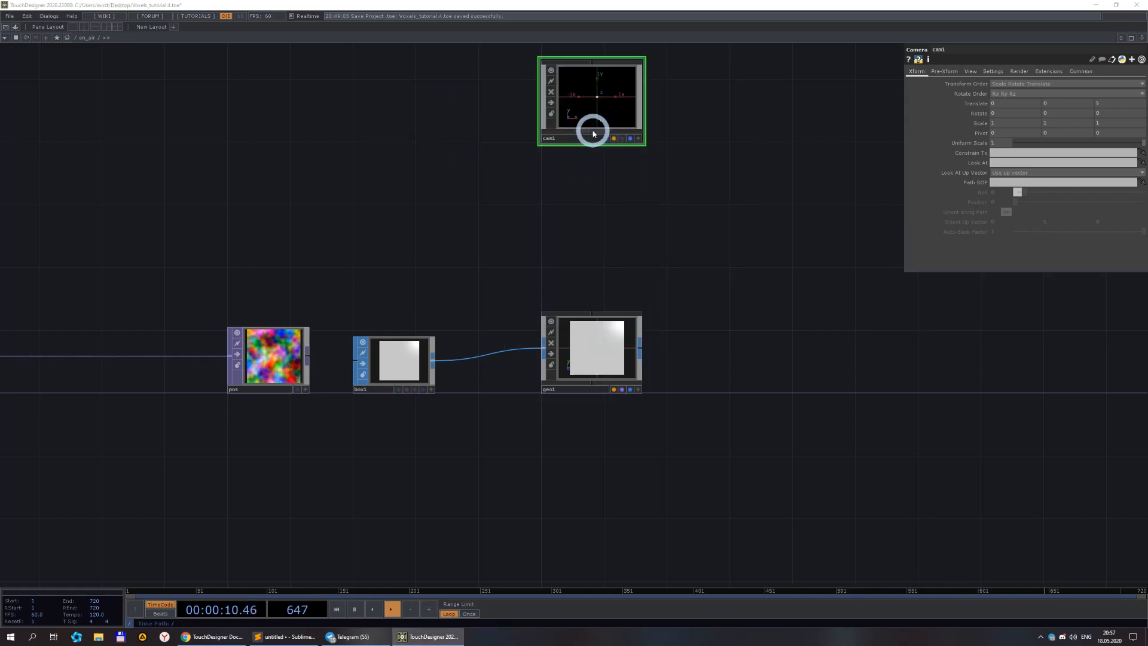
Add a Light COMP between the camera and the geometry.
key(Tab)
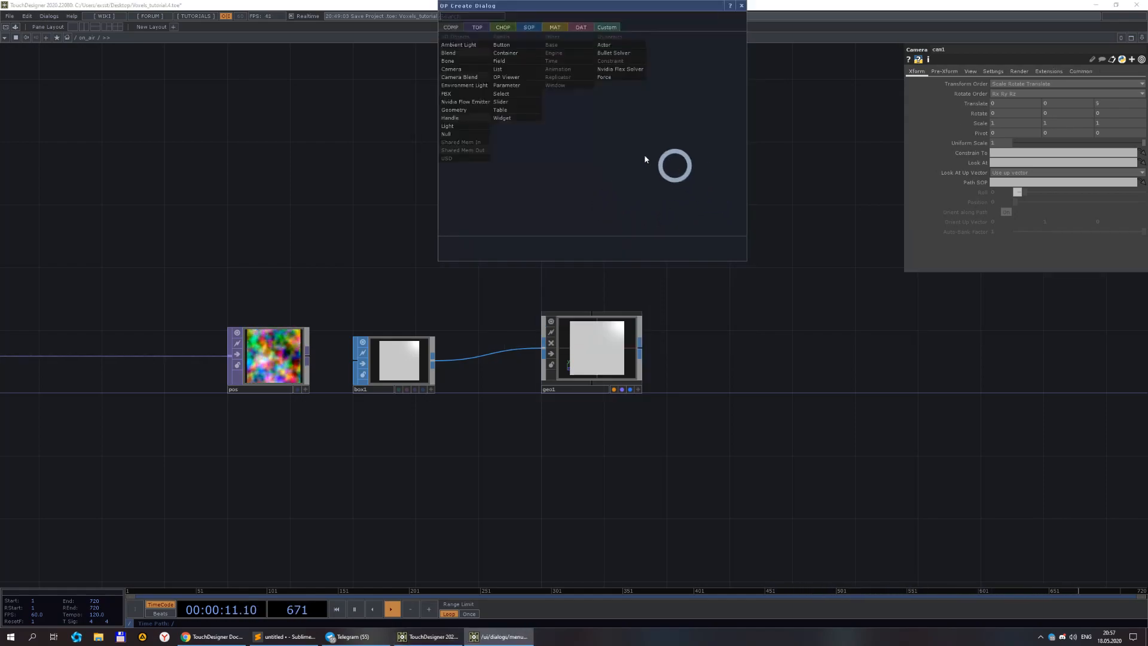
click(453, 126)
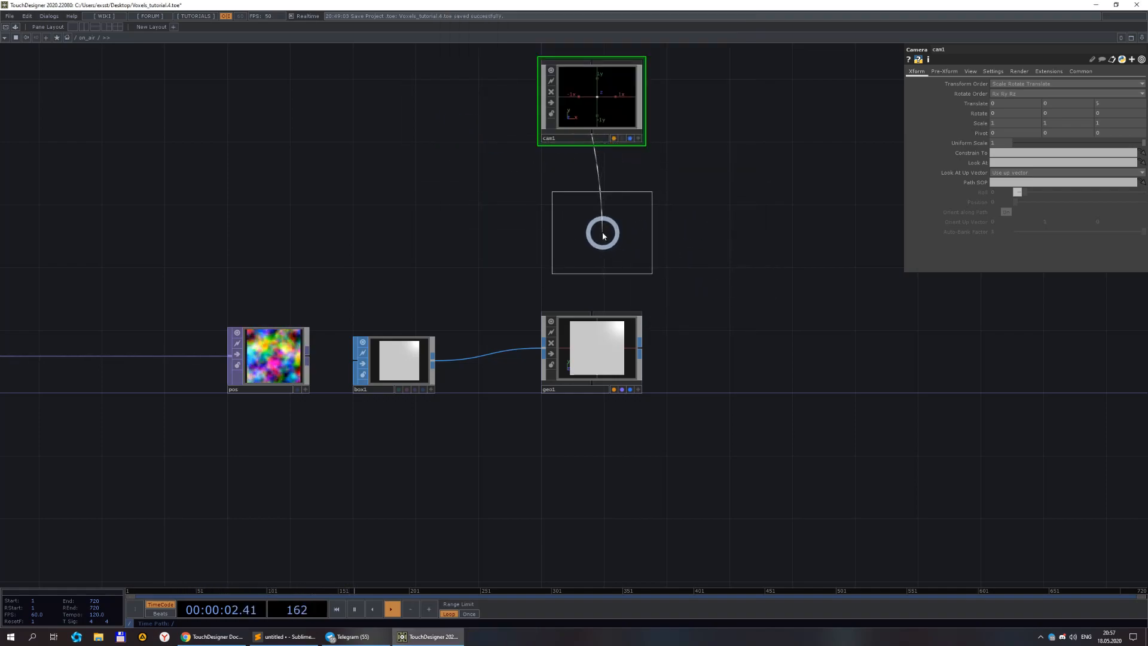
click(592, 227)
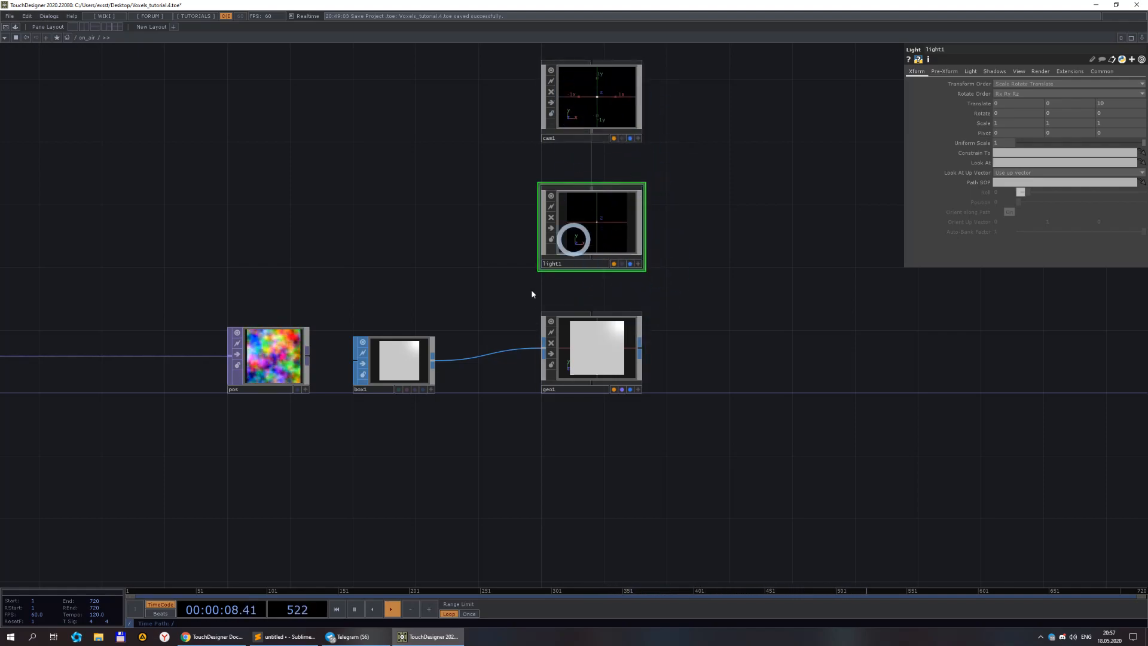
Add a Null COMP and set it as the camera's Look At target.
drag(449, 151, 419, 216)
key(Tab)
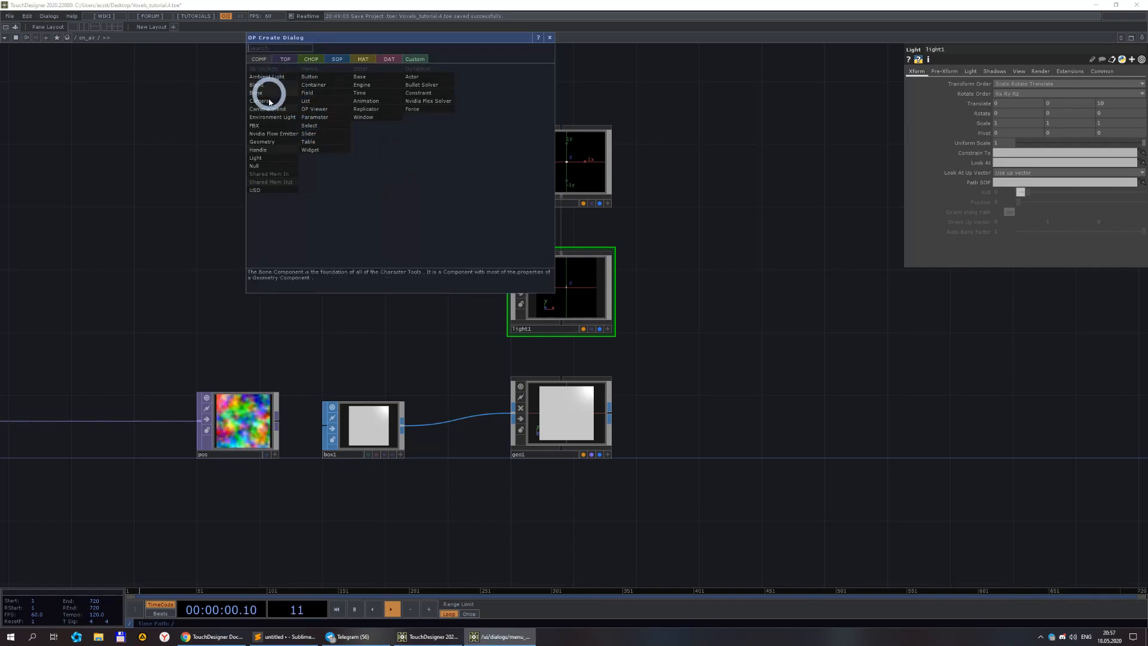
click(259, 166)
click(404, 166)
click(529, 169)
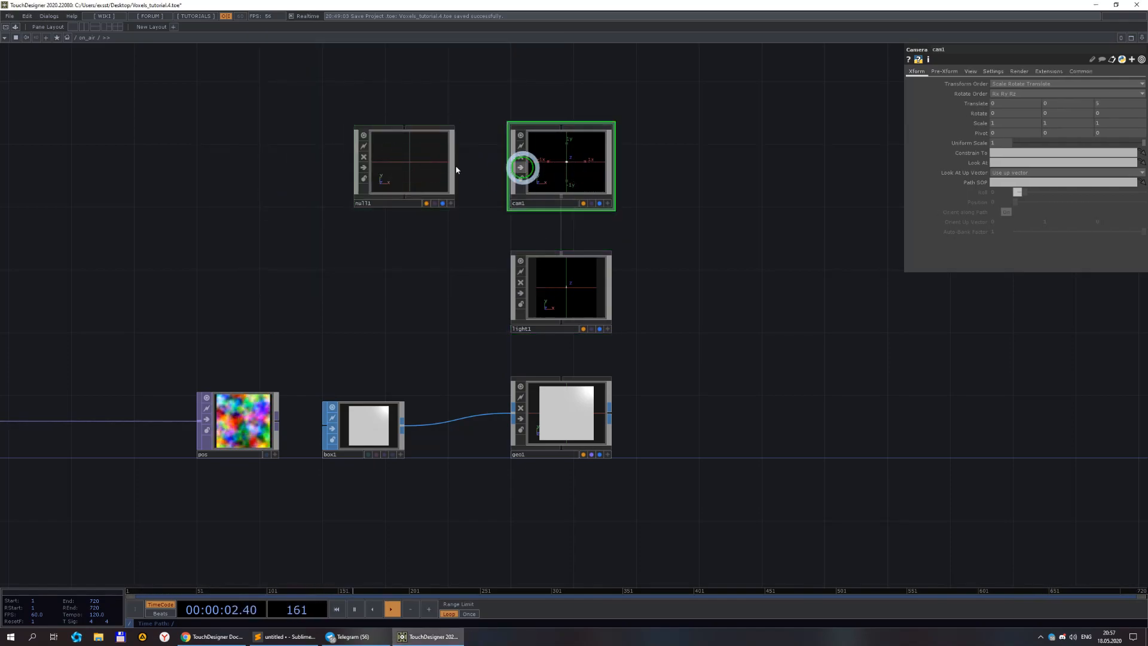
mouse_move(996, 166)
mouse_down()
mouse_move(1000, 174)
mouse_move(1000, 160)
mouse_up()
Create a Render TOP fed by the camera, light and geometry, with resolution 1280 by 1280, and display its viewer.
drag(738, 328, 648, 310)
key(Tab)
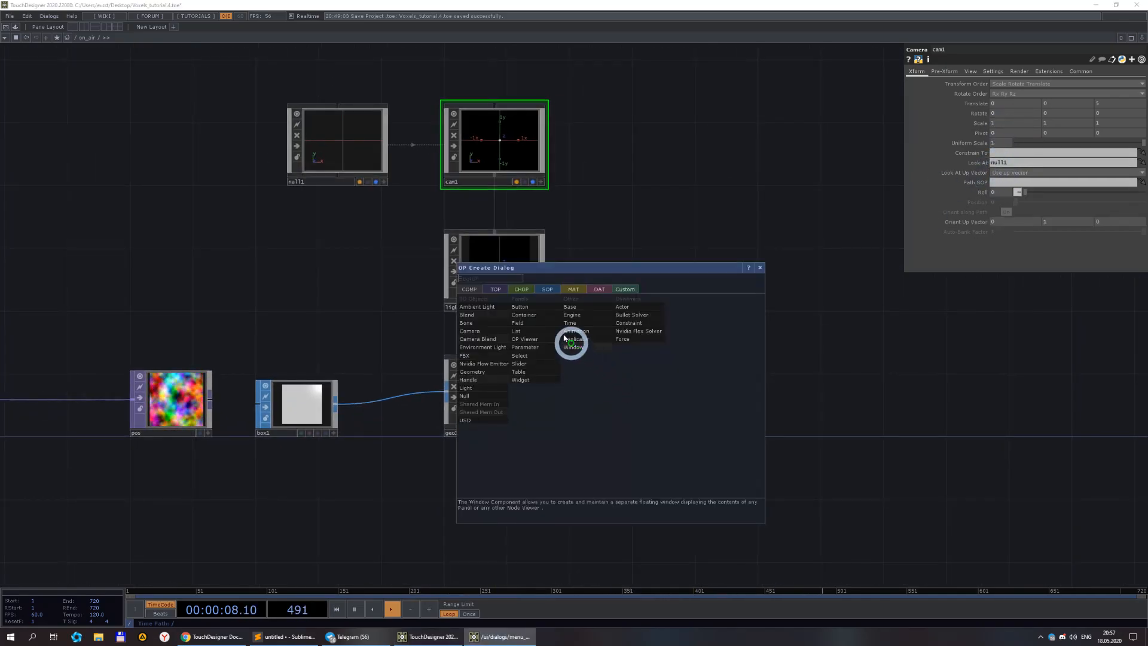
click(496, 289)
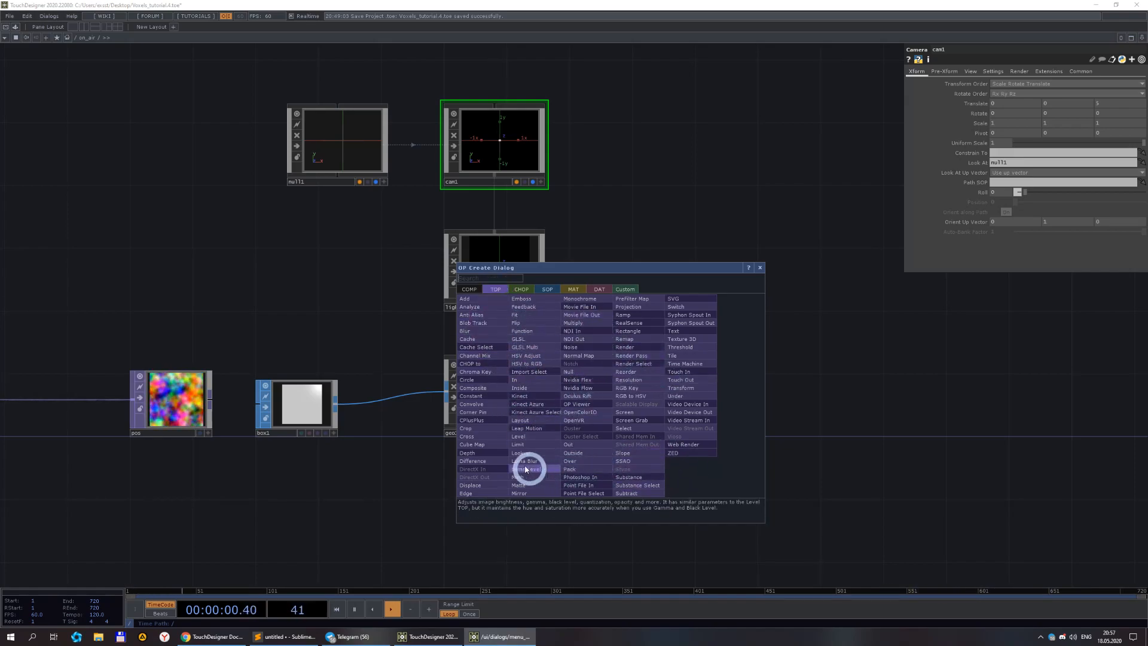
click(625, 347)
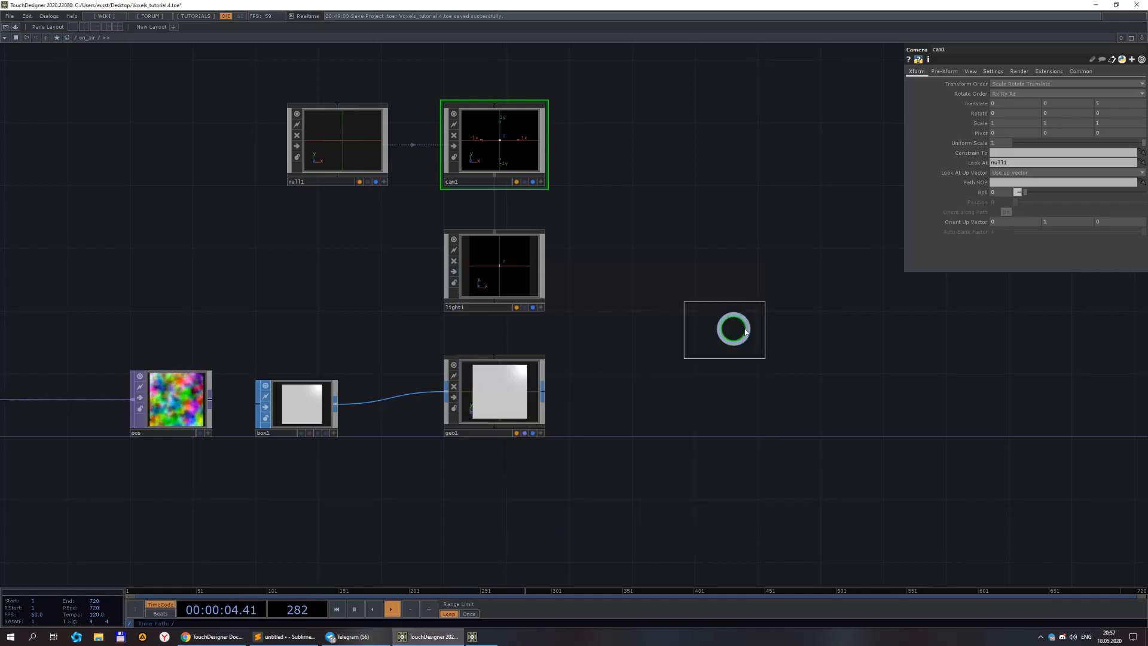
click(675, 411)
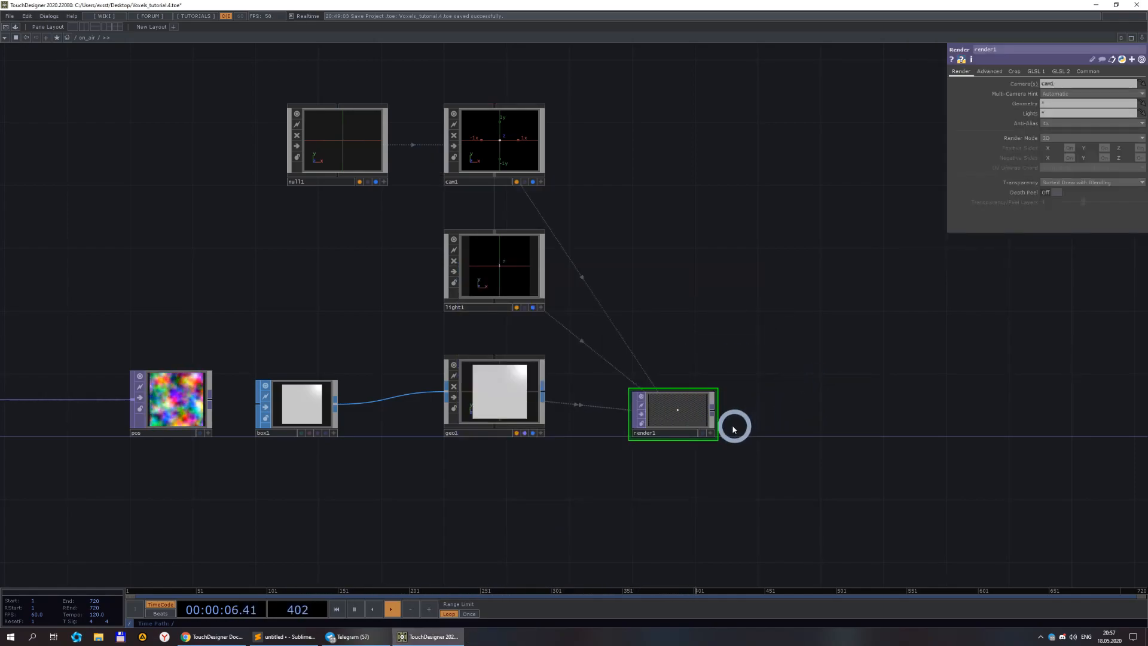
click(1090, 71)
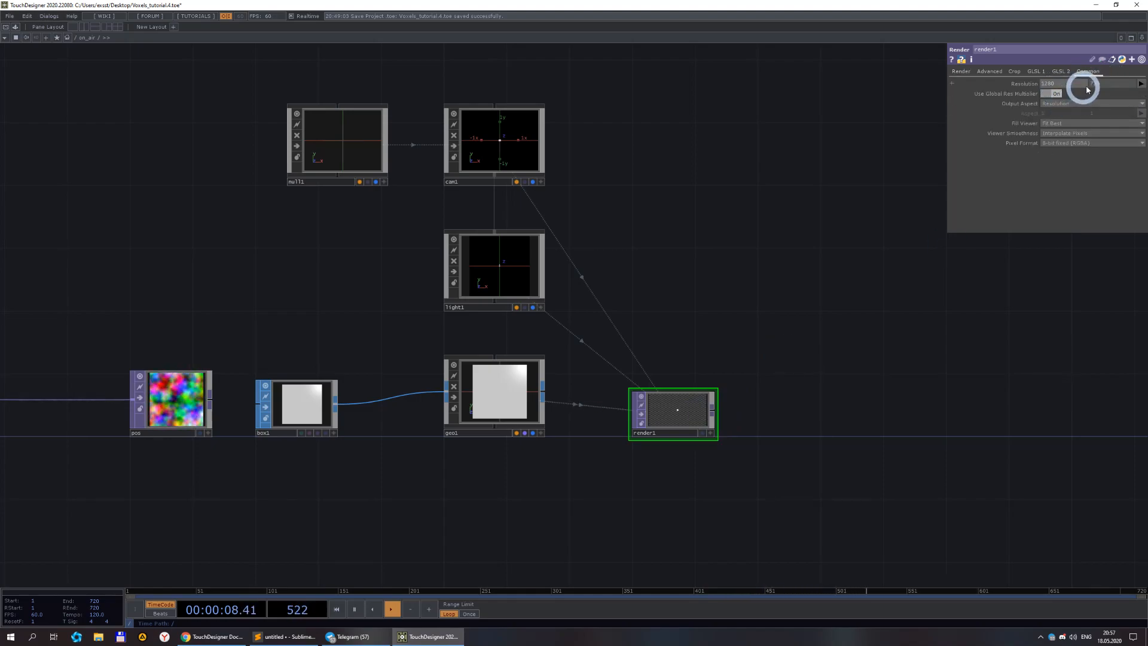
click(713, 409)
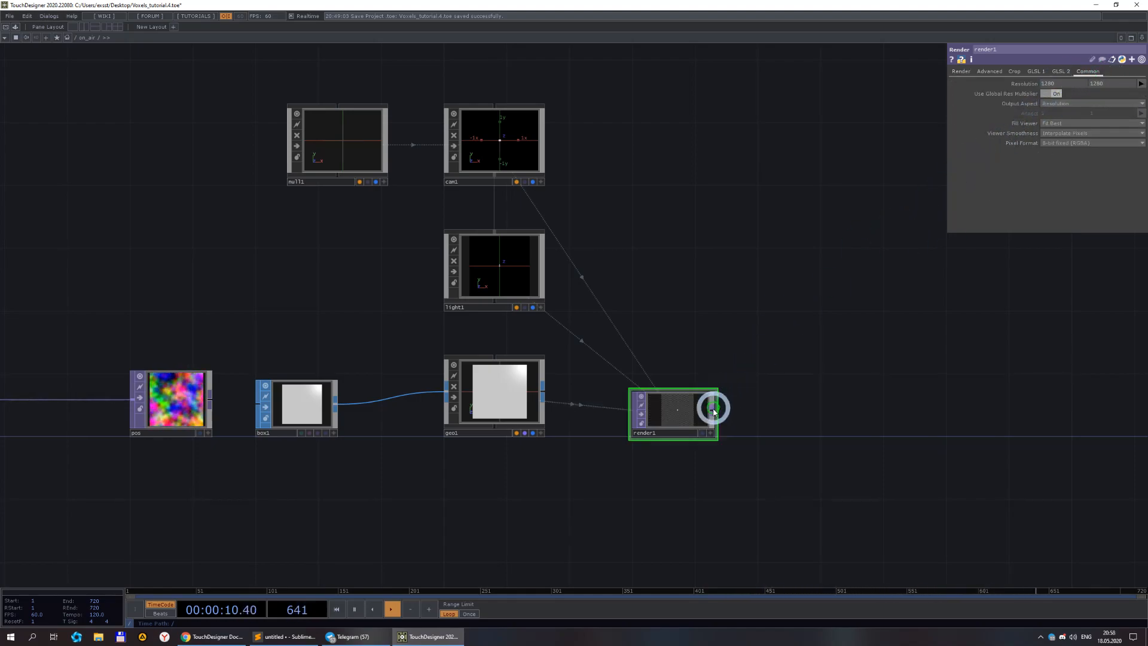
drag(715, 393, 714, 391)
scroll(689, 426, up, 7)
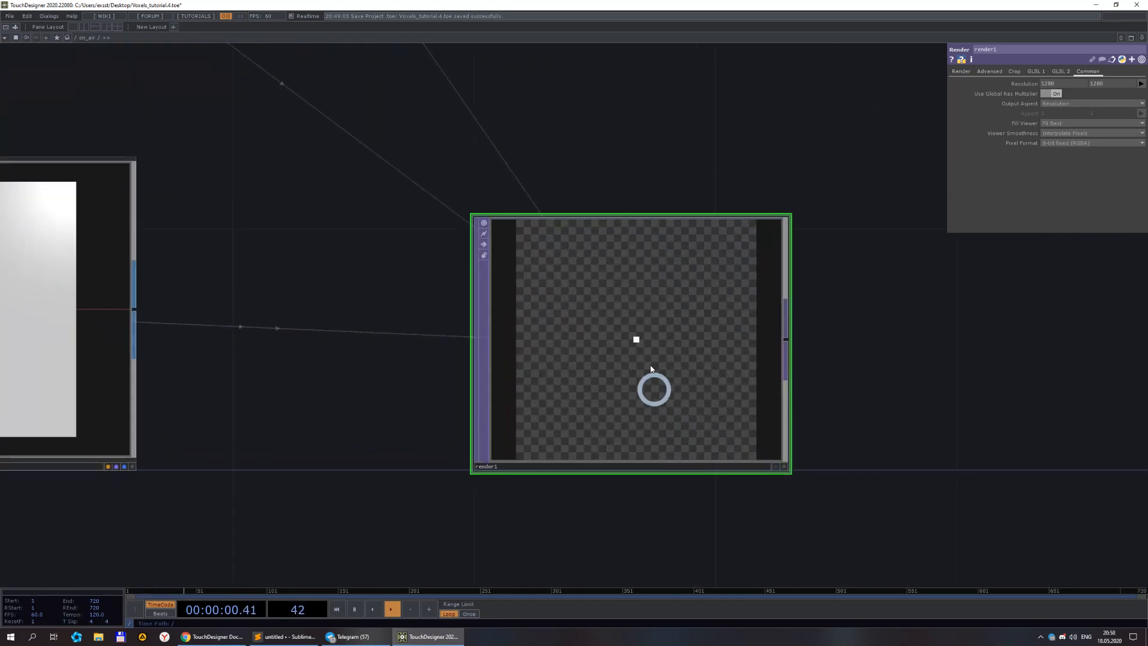
scroll(638, 383, down, 1)
scroll(638, 383, down, 5)
scroll(622, 374, up, 3)
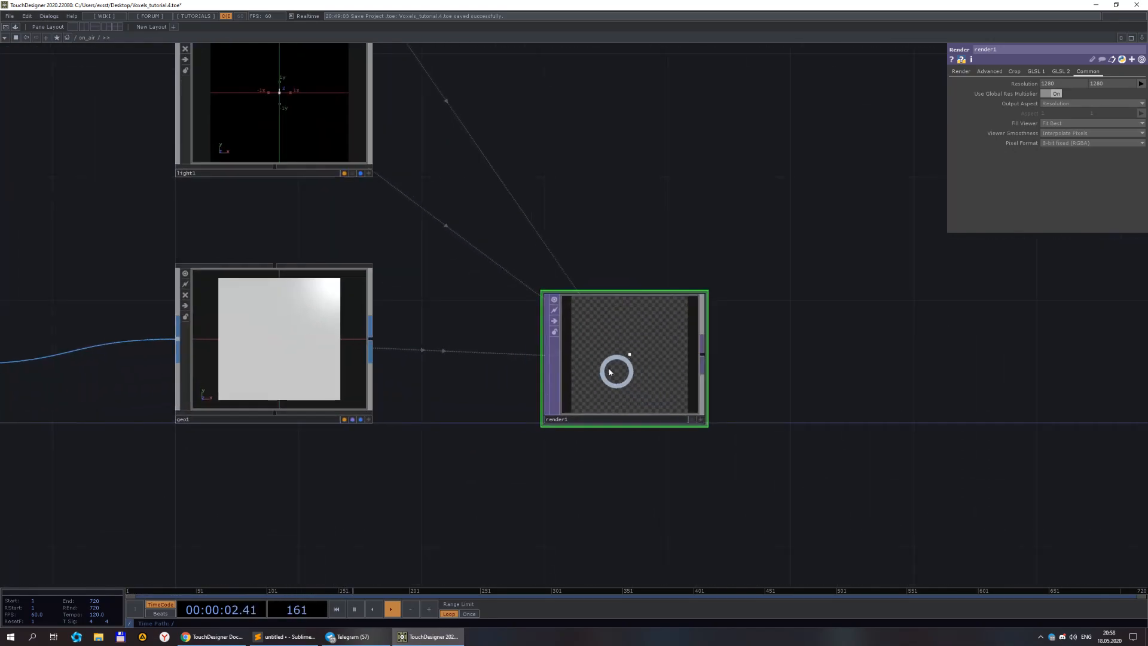
Rotate the geometry COMP 30 on X and 60 on Y.
click(308, 357)
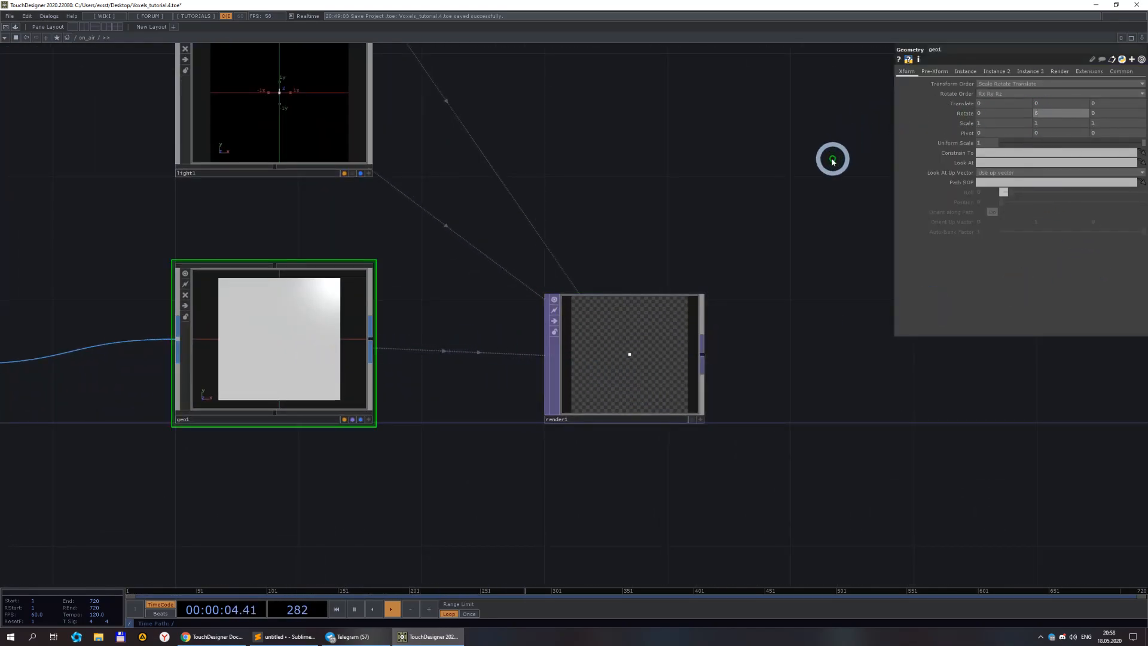
scroll(652, 386, up, 4)
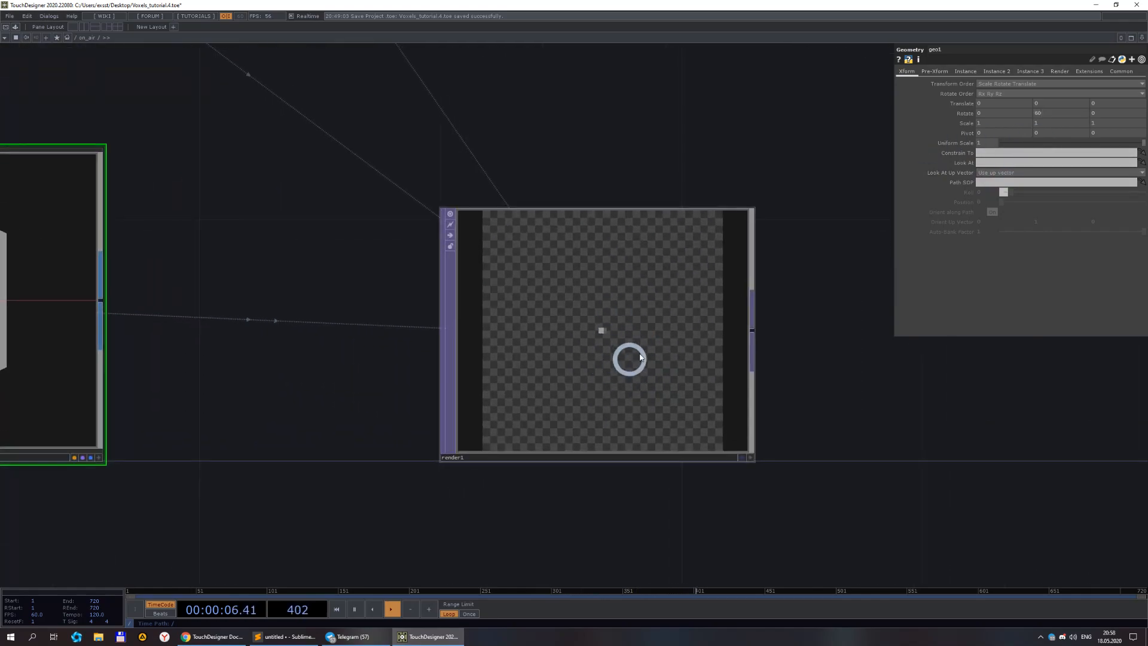
scroll(634, 355, down, 4)
click(1004, 113)
text(30)
key(Return)
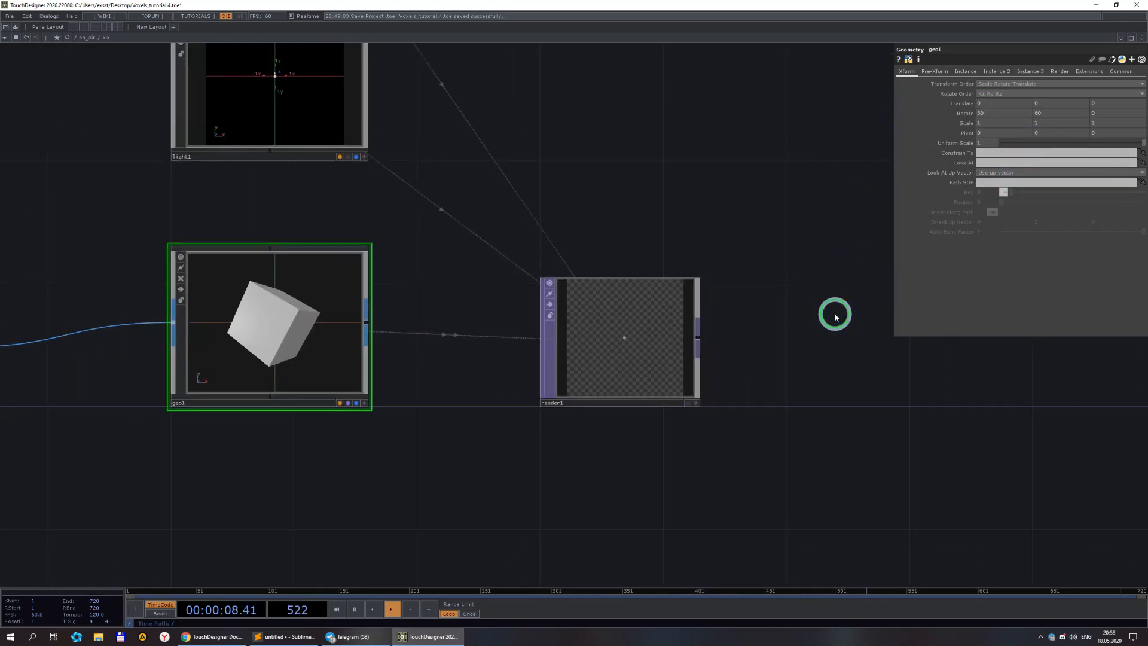
Create a Phong MAT and assign it to the geometry COMP as its material.
scroll(622, 340, up, 4)
scroll(687, 291, down, 5)
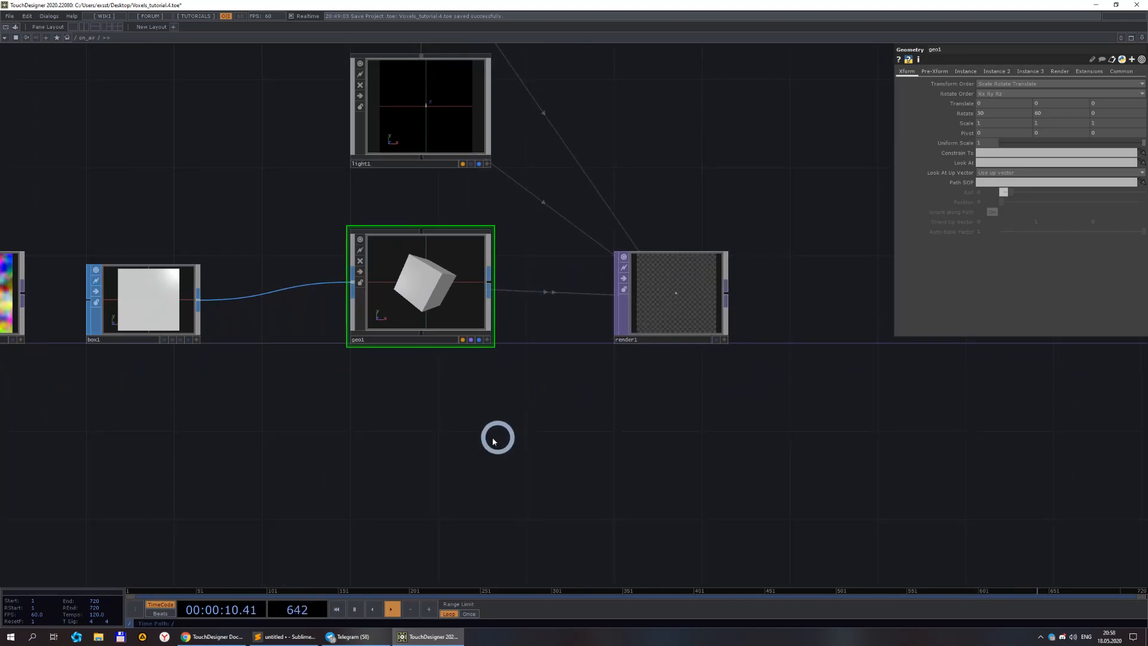
key(Tab)
click(479, 304)
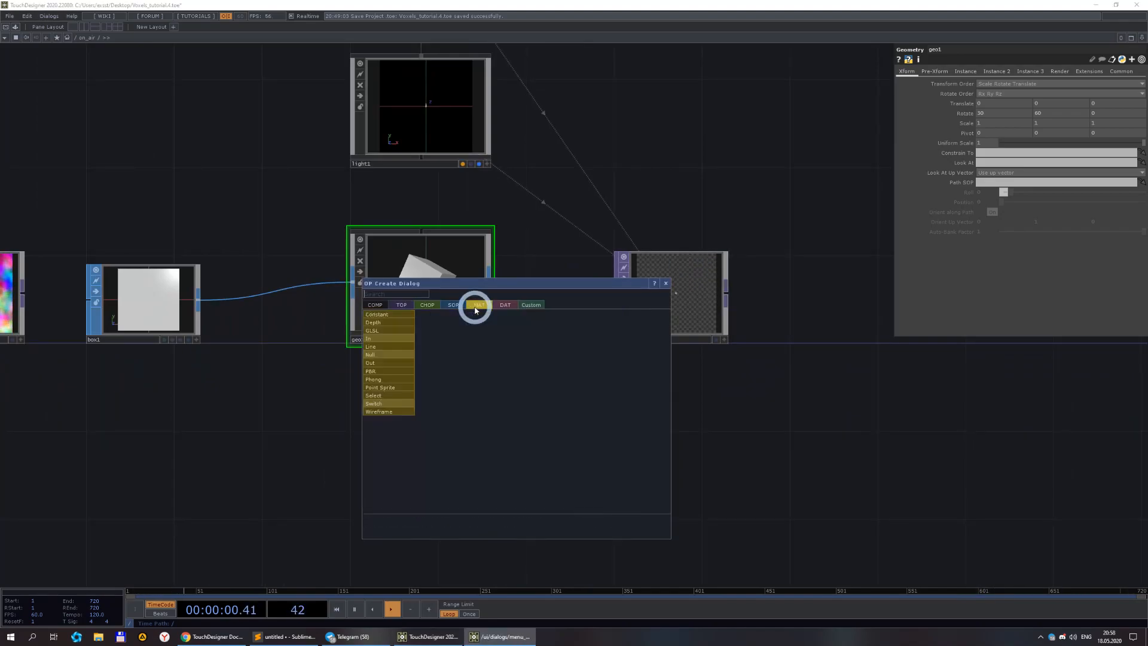
click(387, 379)
click(453, 435)
drag(451, 441, 403, 266)
drag(455, 427, 412, 427)
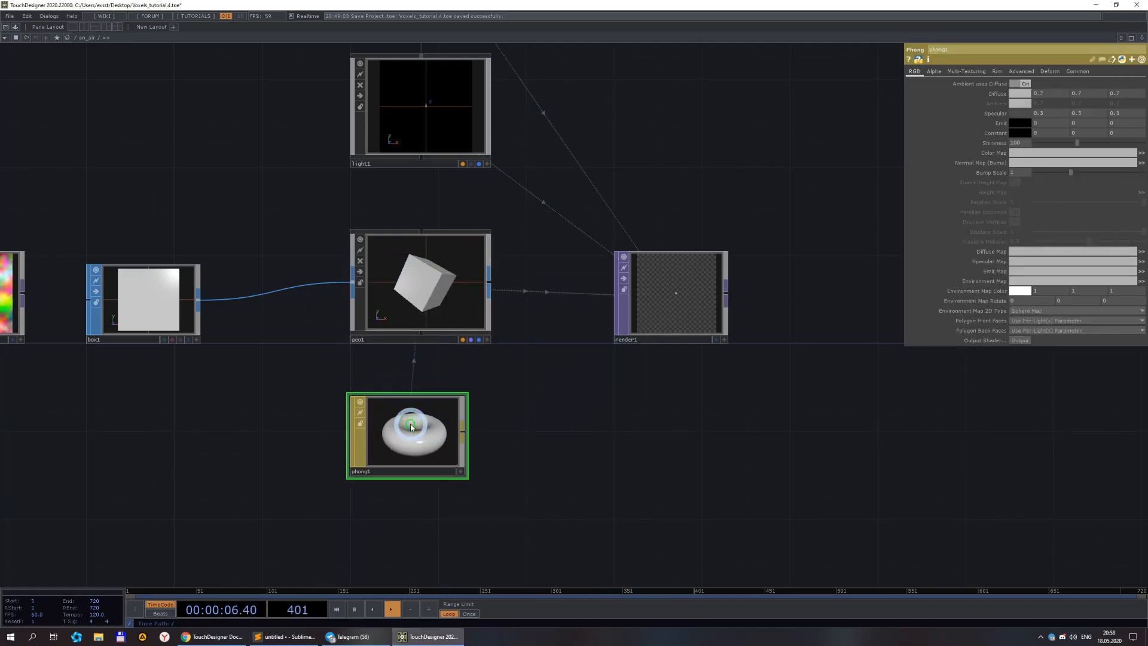
drag(610, 407, 560, 413)
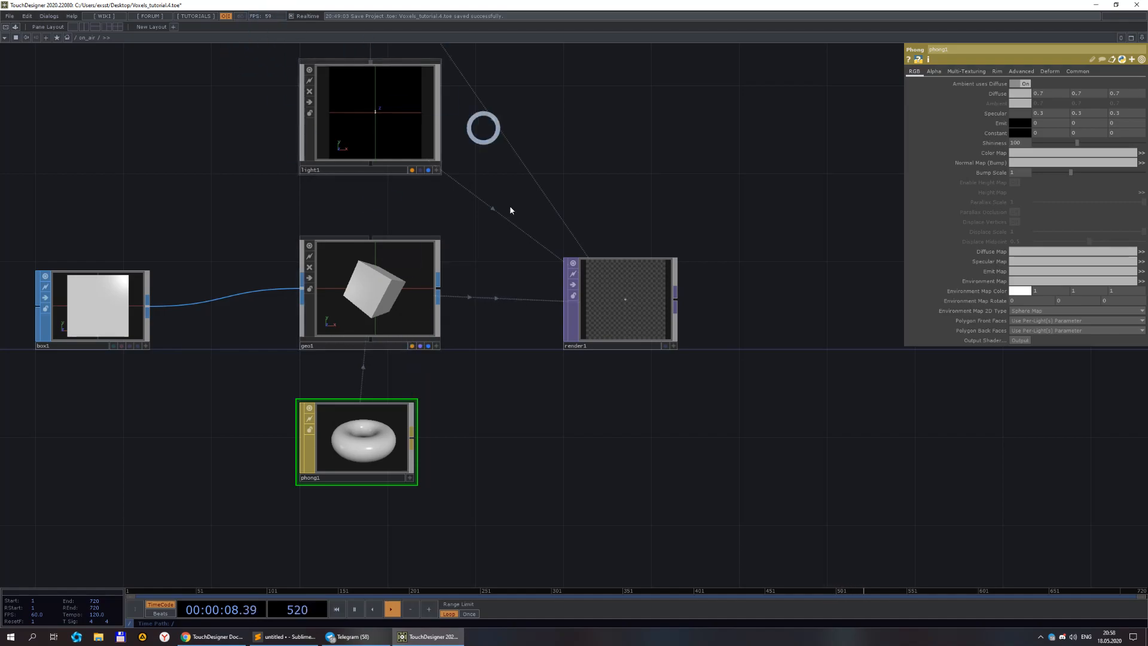
scroll(433, 428, up, 4)
scroll(511, 413, down, 2)
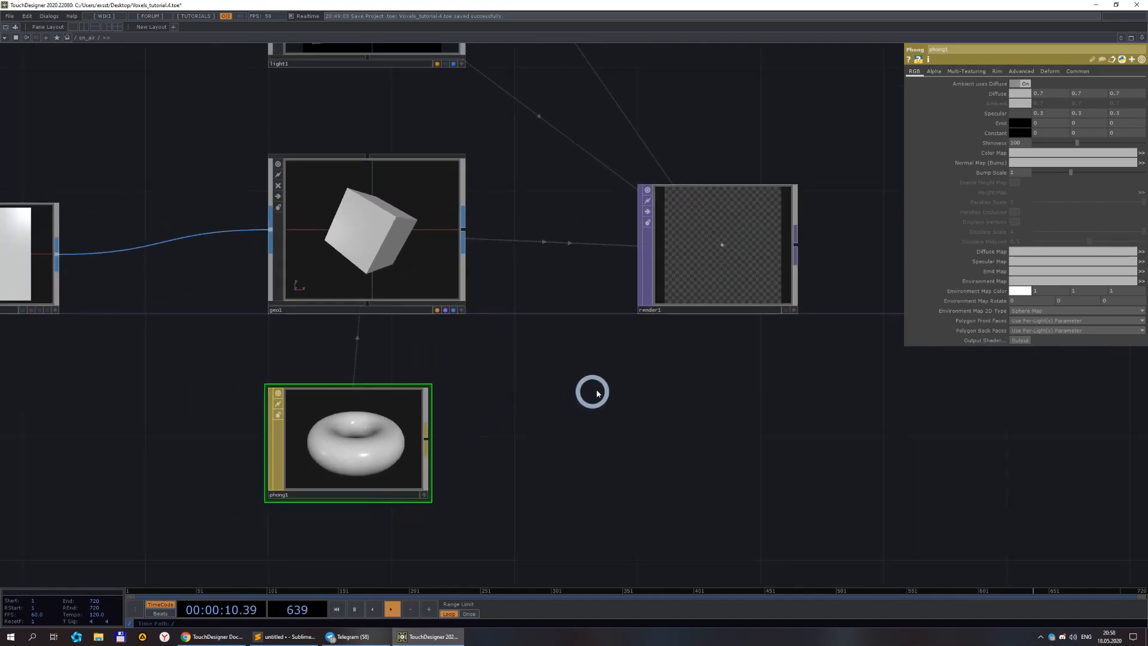
Turn on instancing for the geometry COMP, using pos as Translate OP with channels r, g and b for X, Y and Z.
drag(614, 373, 504, 420)
scroll(508, 407, down, 4)
scroll(562, 311, up, 7)
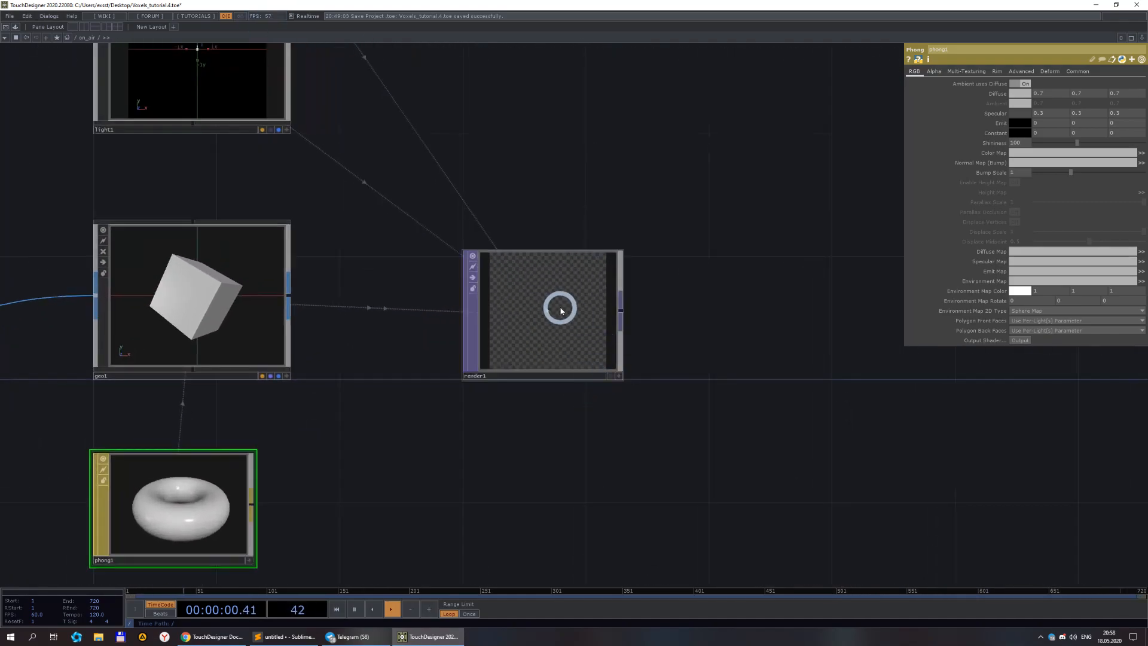
scroll(589, 314, down, 6)
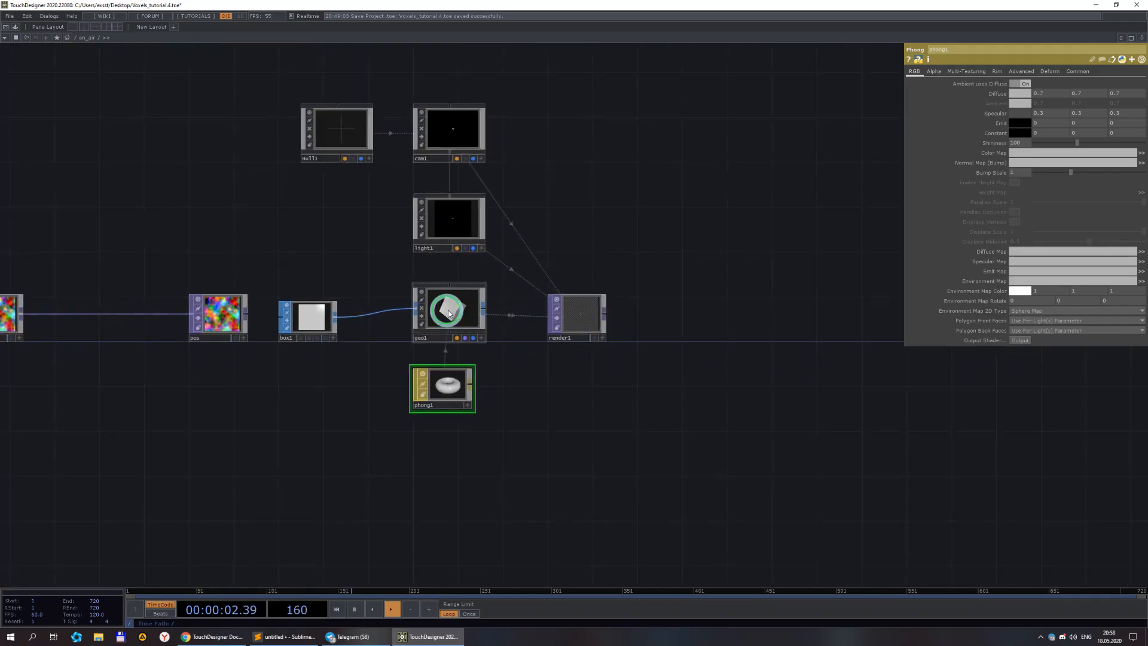
click(448, 310)
click(966, 71)
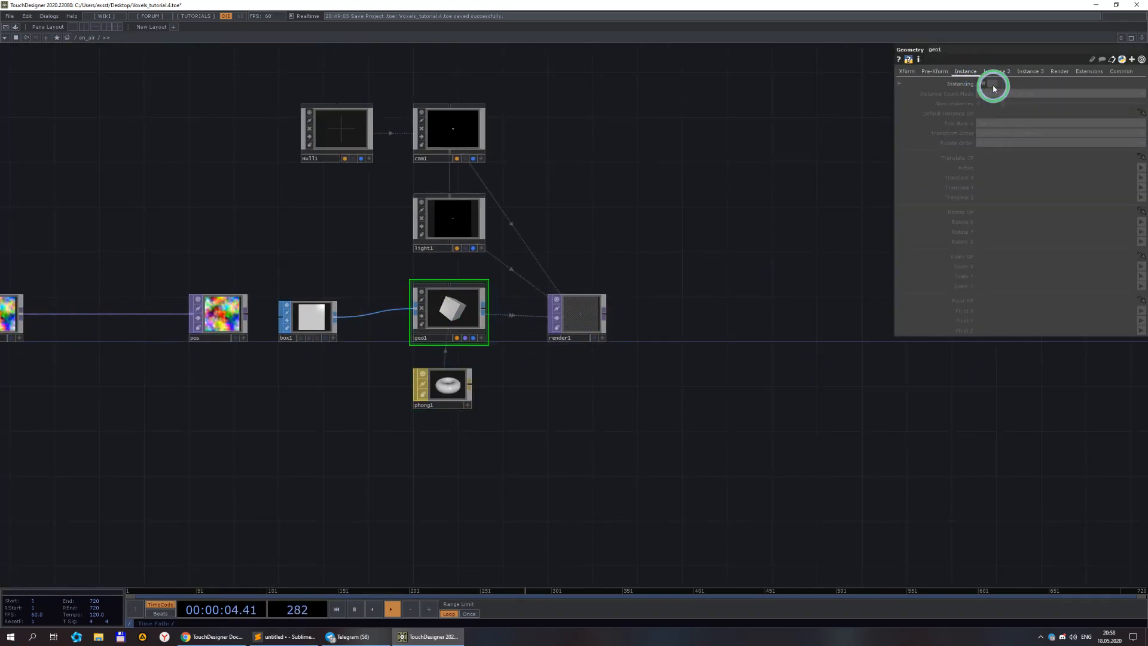
click(994, 87)
click(641, 356)
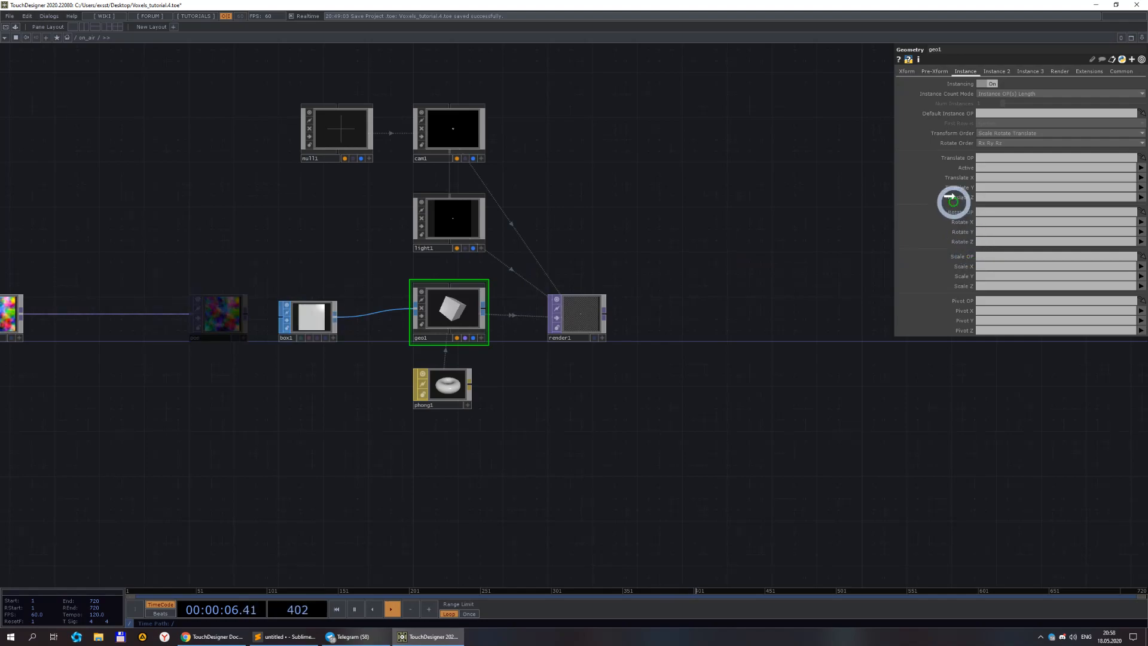
click(994, 187)
text(g)
click(987, 197)
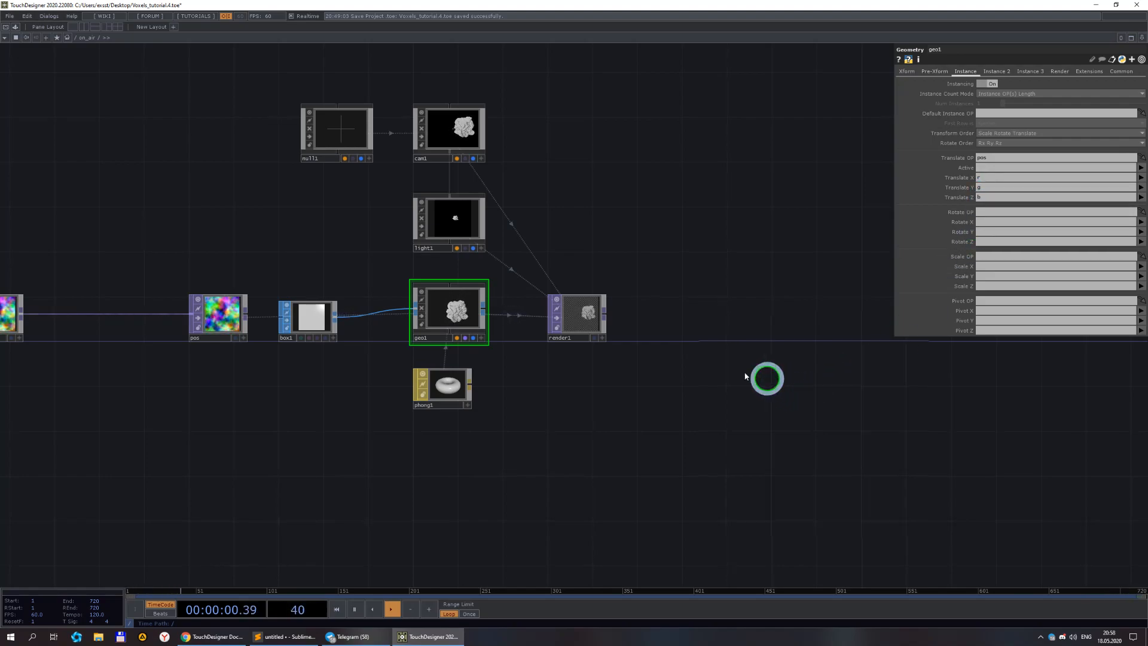
Set the noise TOP's amplitude to 1.
scroll(589, 321, up, 5)
scroll(586, 296, down, 5)
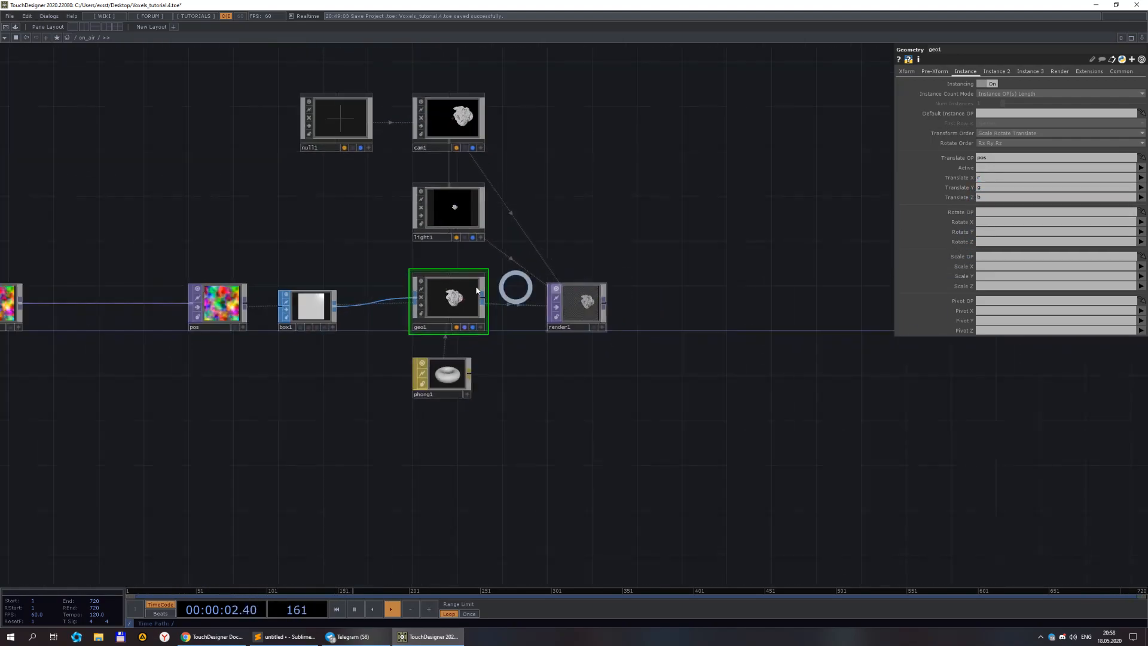
drag(144, 333, 322, 346)
click(176, 324)
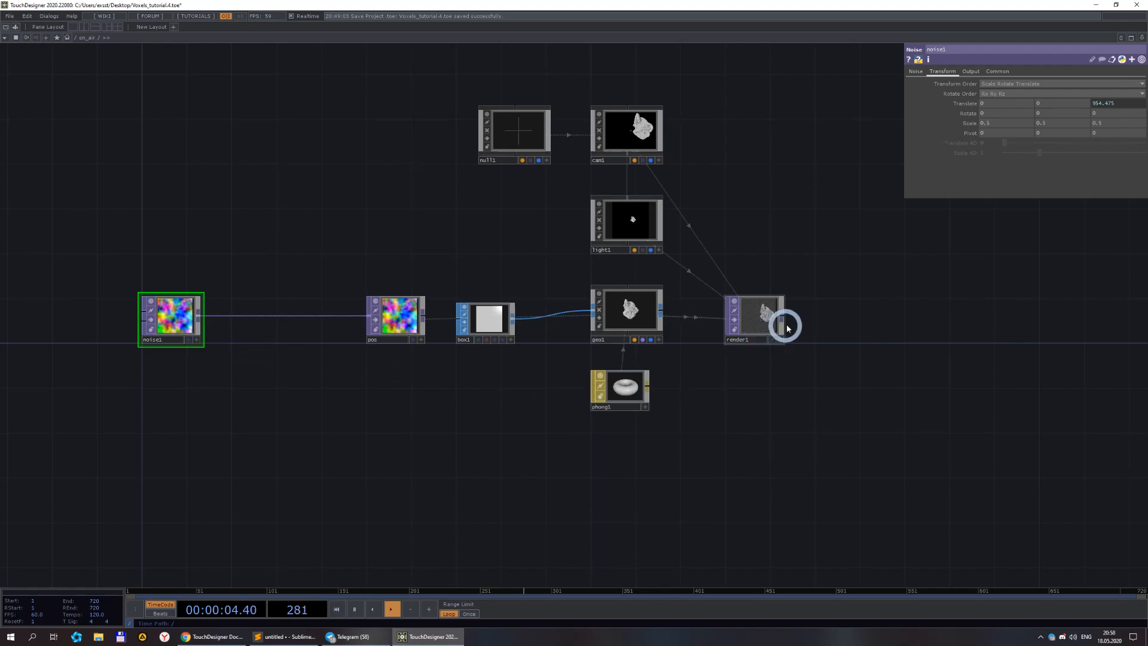
scroll(774, 323, up, 3)
click(914, 76)
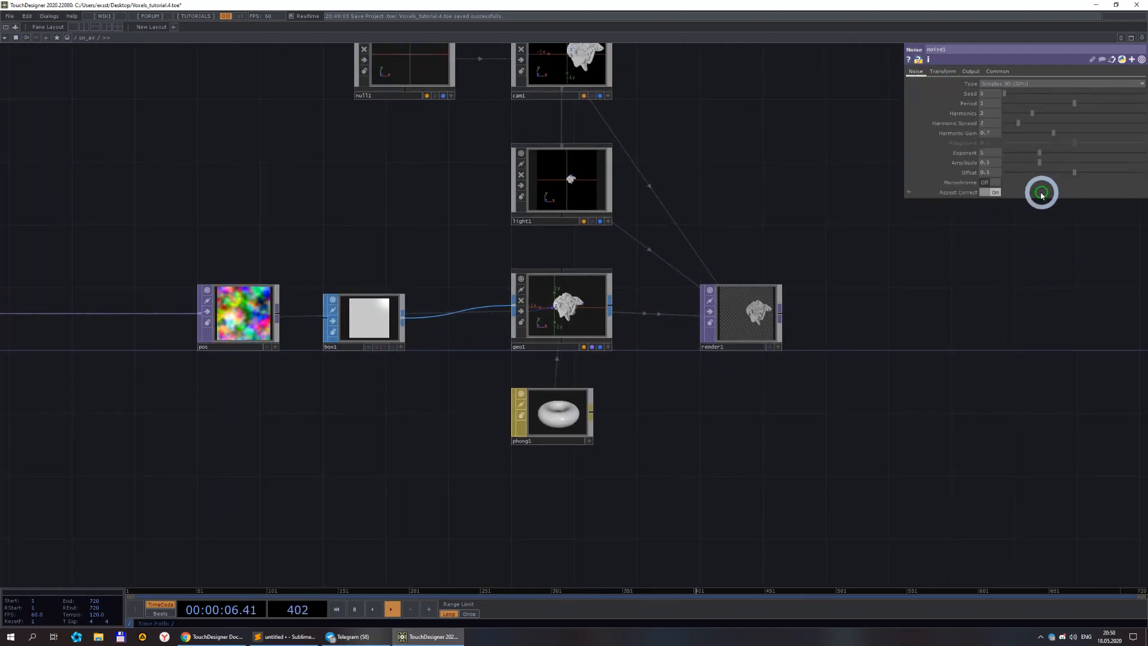
drag(954, 318, 954, 315)
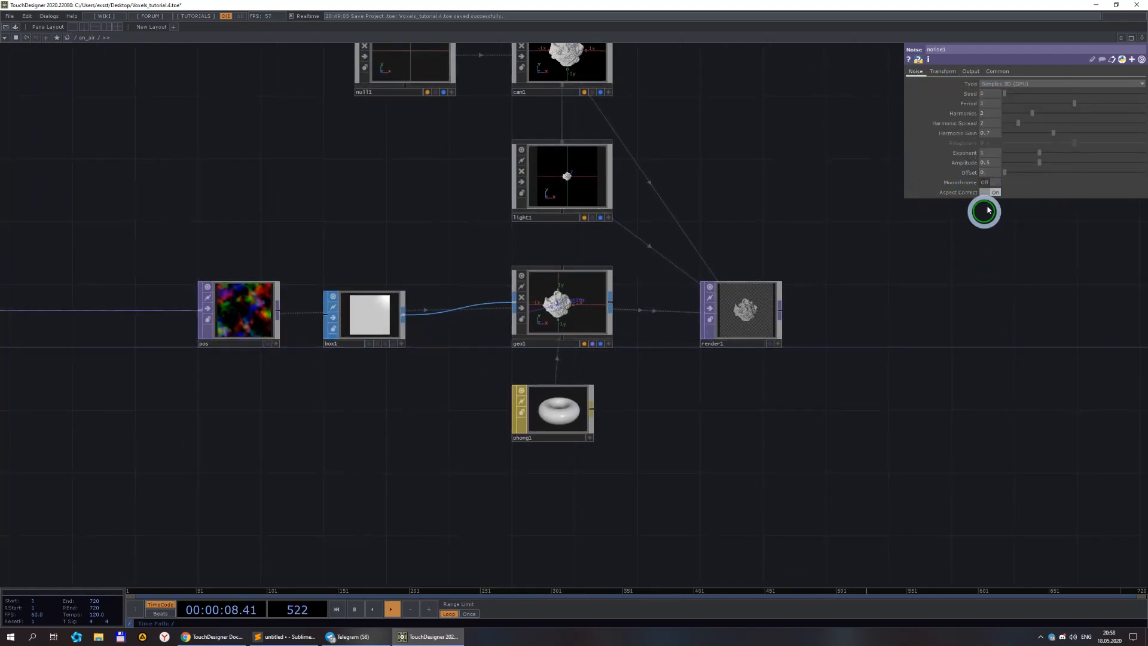
click(994, 165)
text(1)
key(Return)
Animate the noise TOP's Z translate with the expression absTime.seconds*0.05.
scroll(743, 308, up, 5)
scroll(831, 317, down, 5)
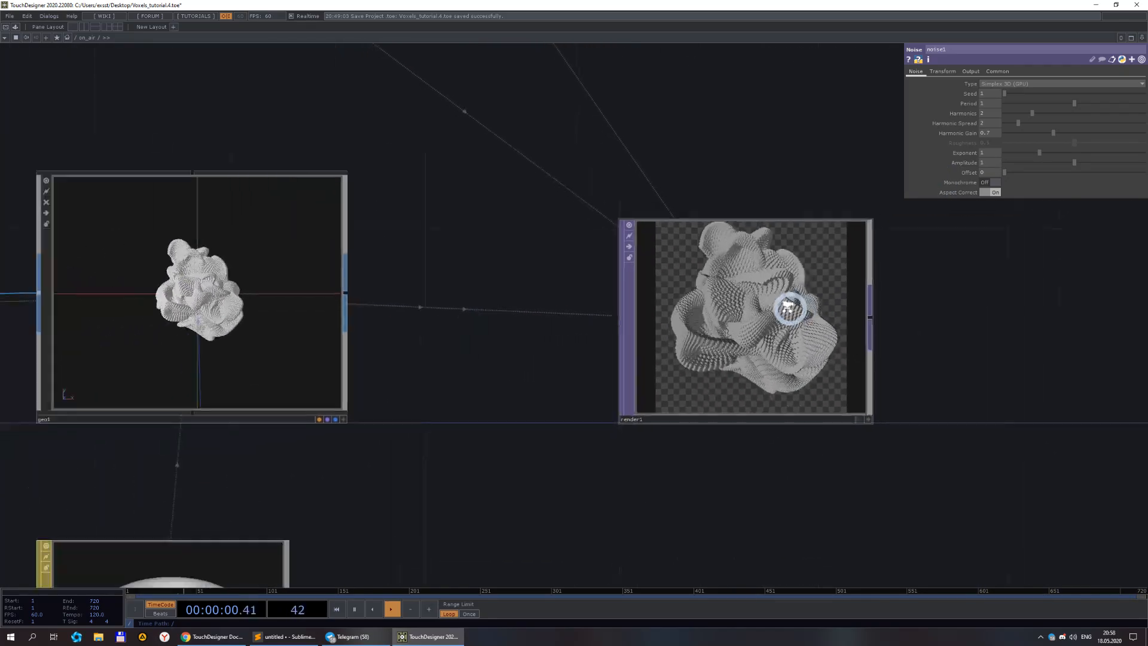
click(943, 71)
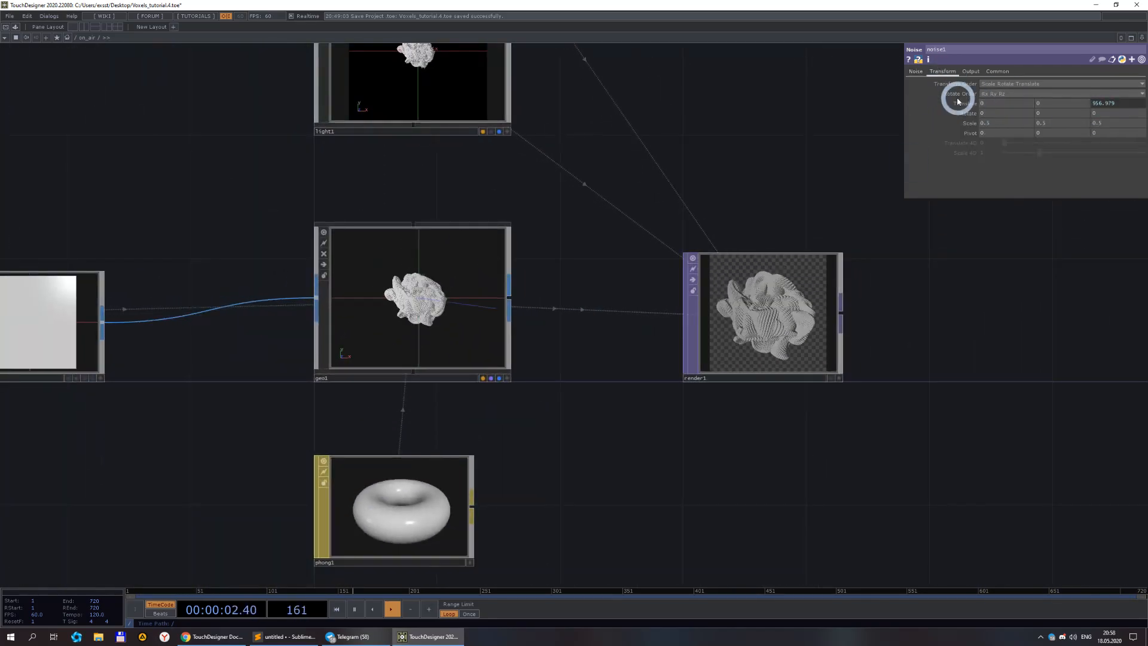
click(960, 103)
click(1034, 136)
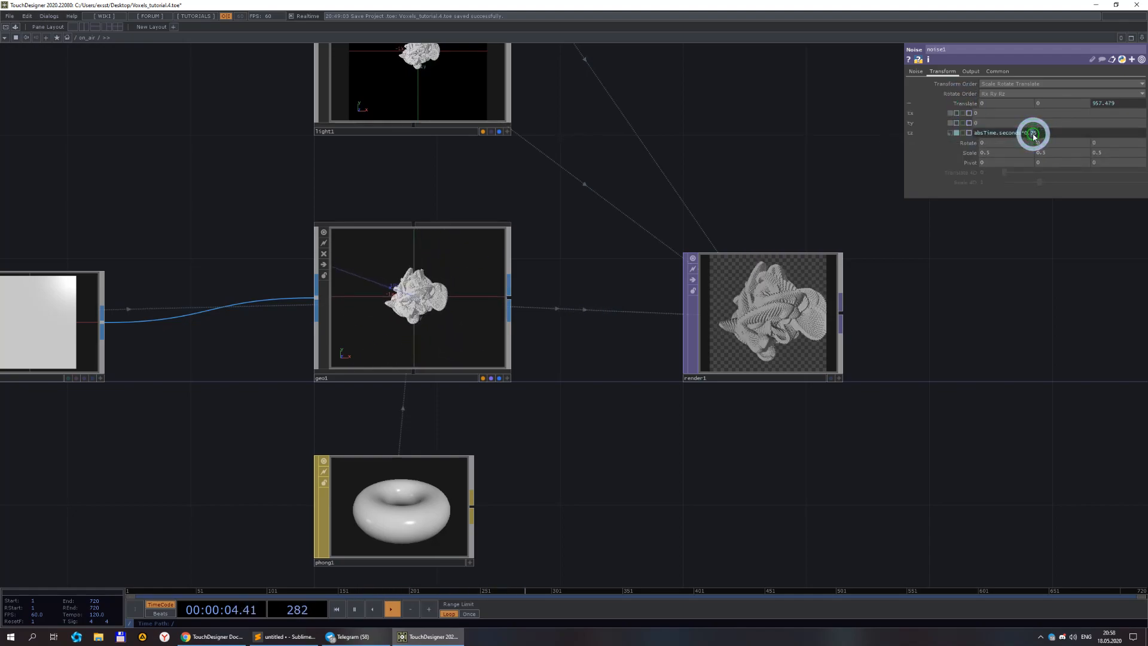
text(05)
click(981, 369)
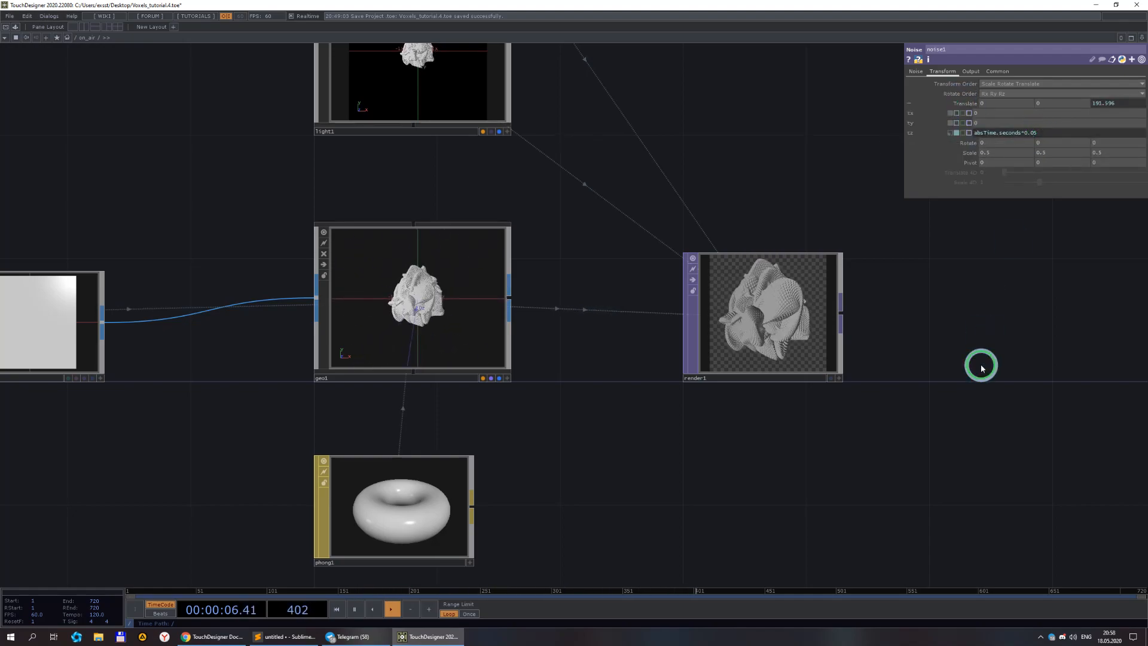
Display the Render TOP's output as the network background.
scroll(805, 320, up, 4)
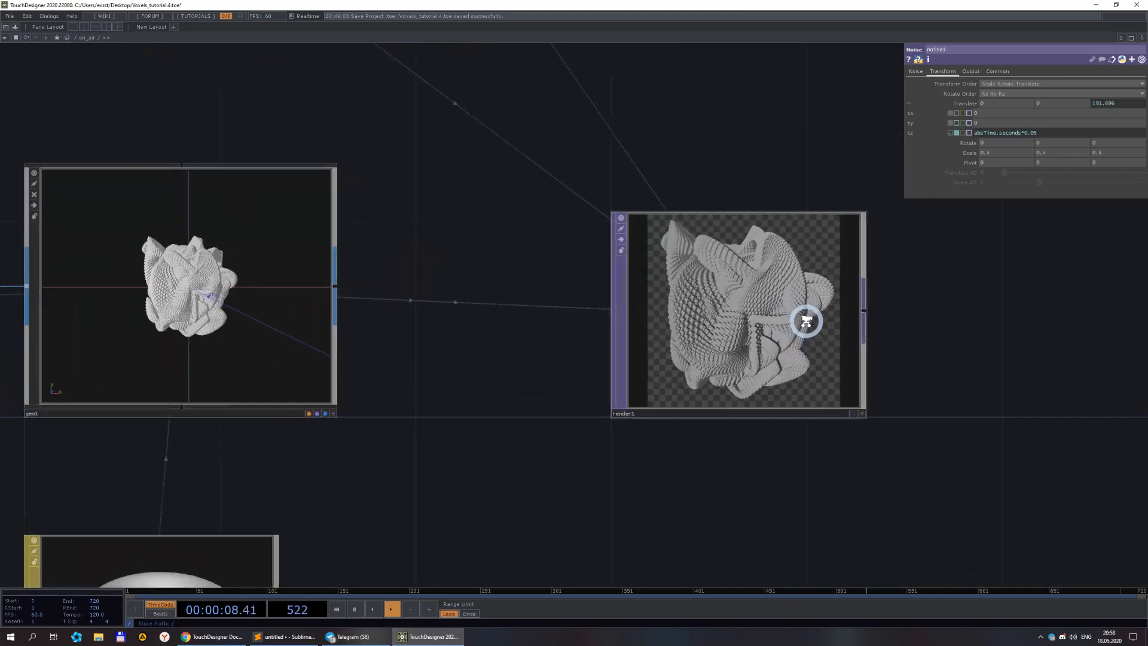
scroll(805, 321, down, 4)
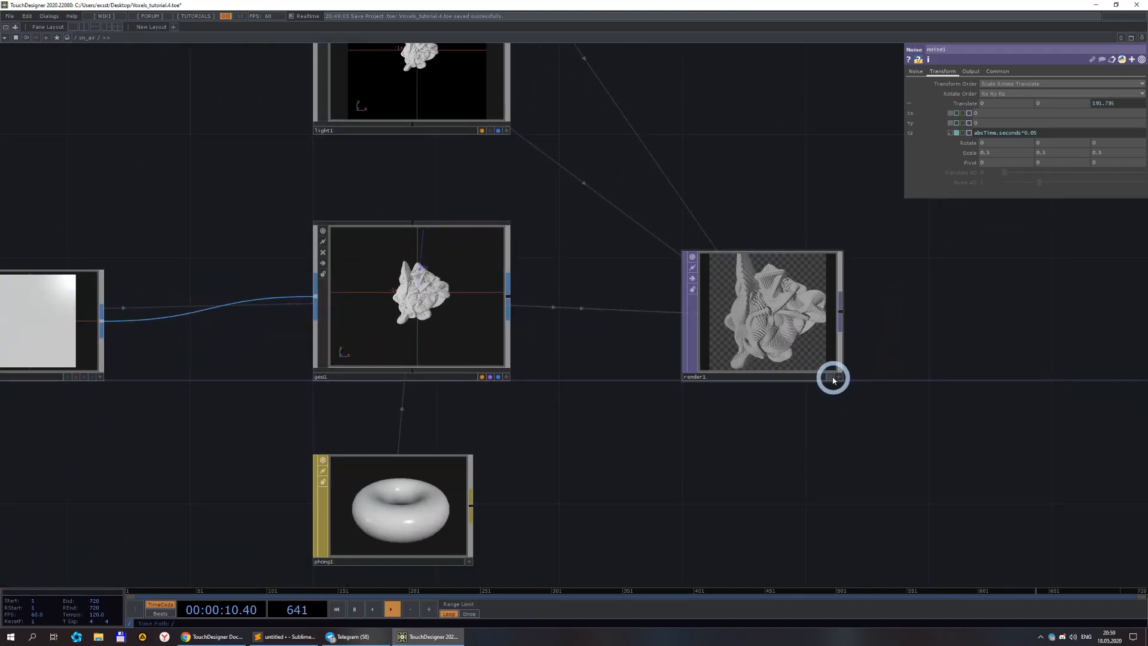
click(833, 379)
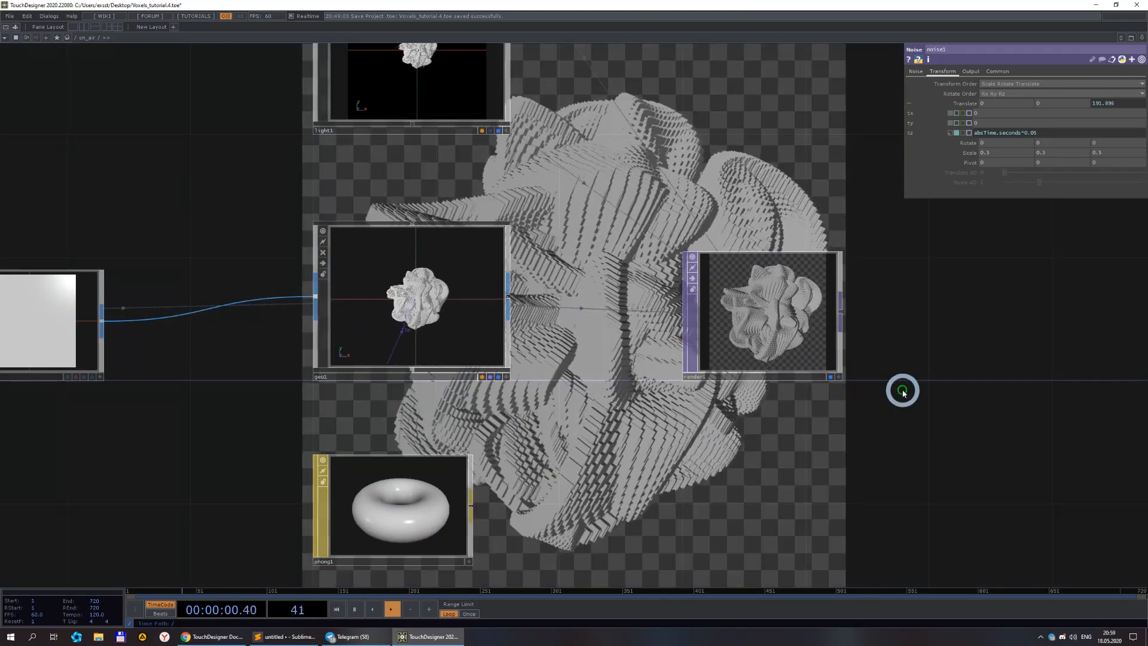
scroll(777, 437, down, 3)
drag(761, 451, 683, 364)
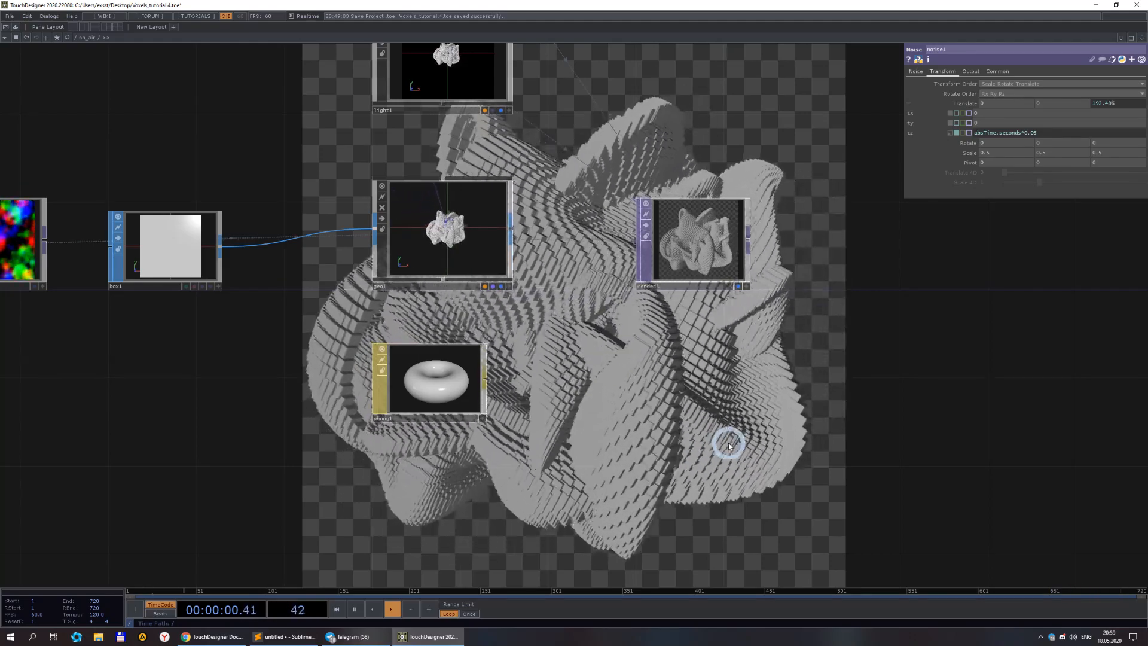
scroll(712, 376, down, 3)
drag(708, 392, 823, 394)
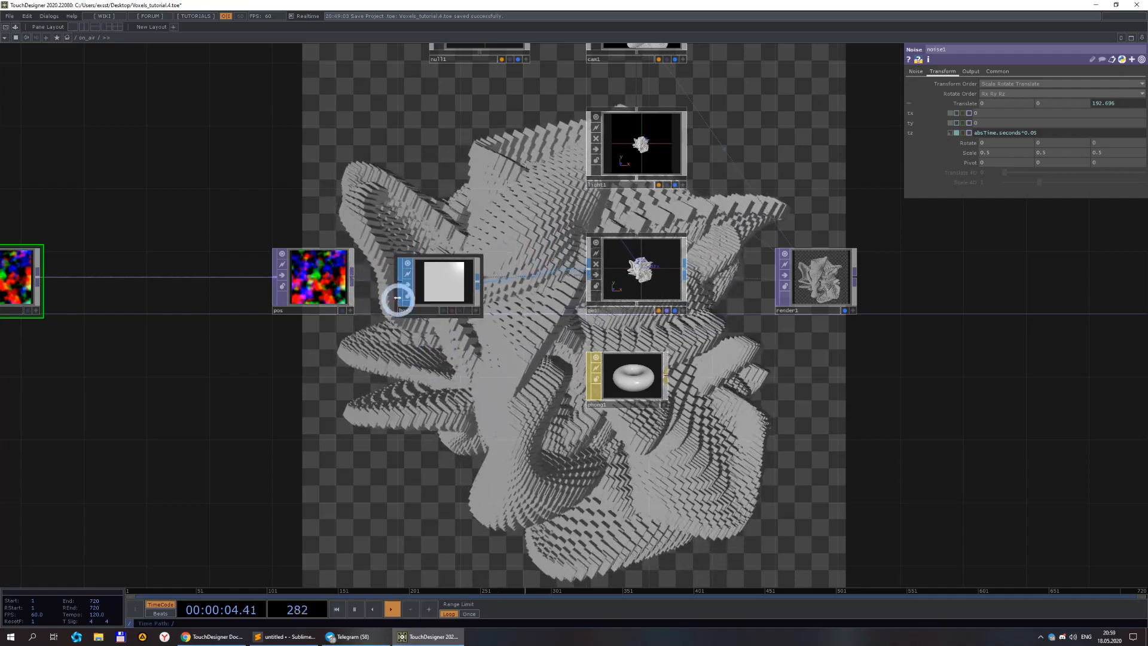
drag(244, 367, 483, 368)
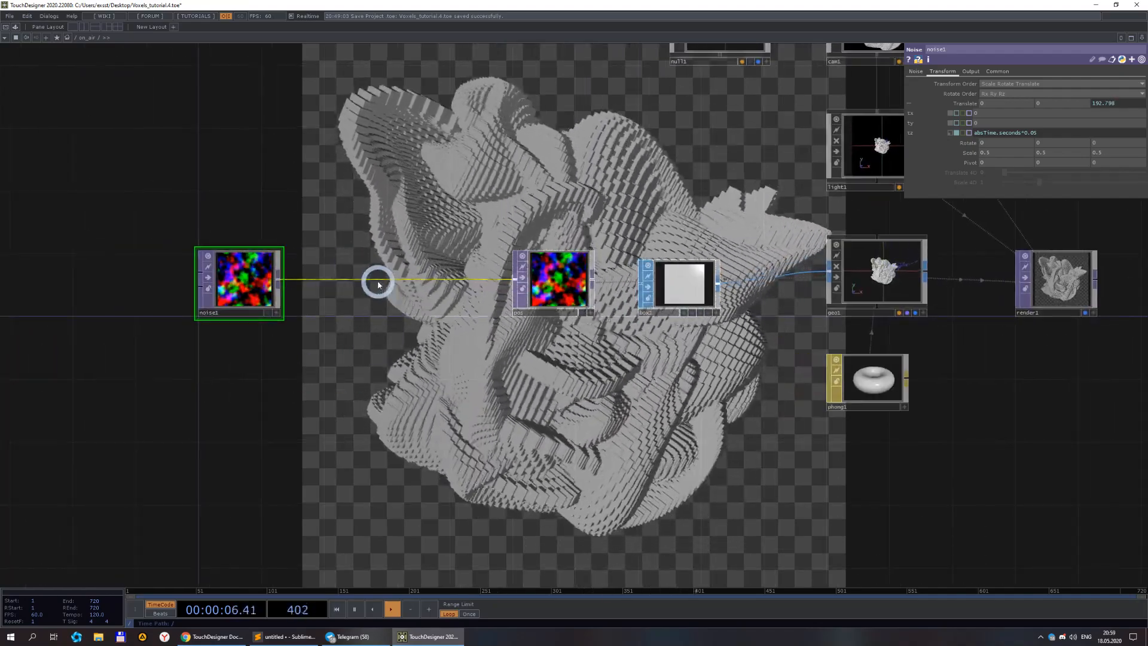
right_click(380, 278)
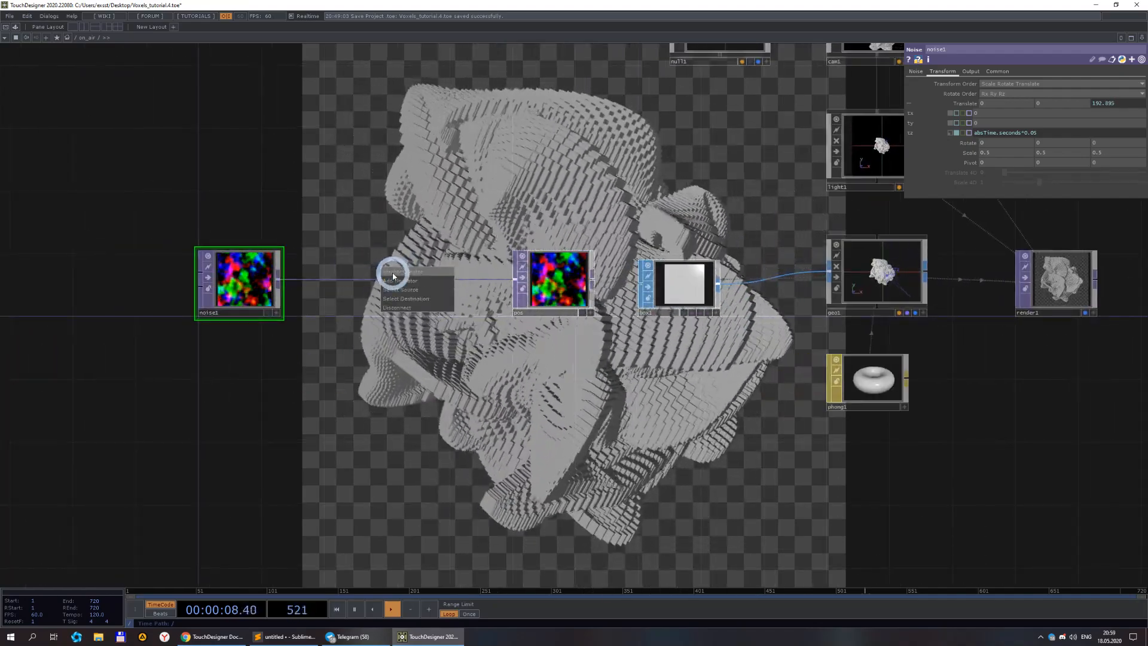
click(394, 273)
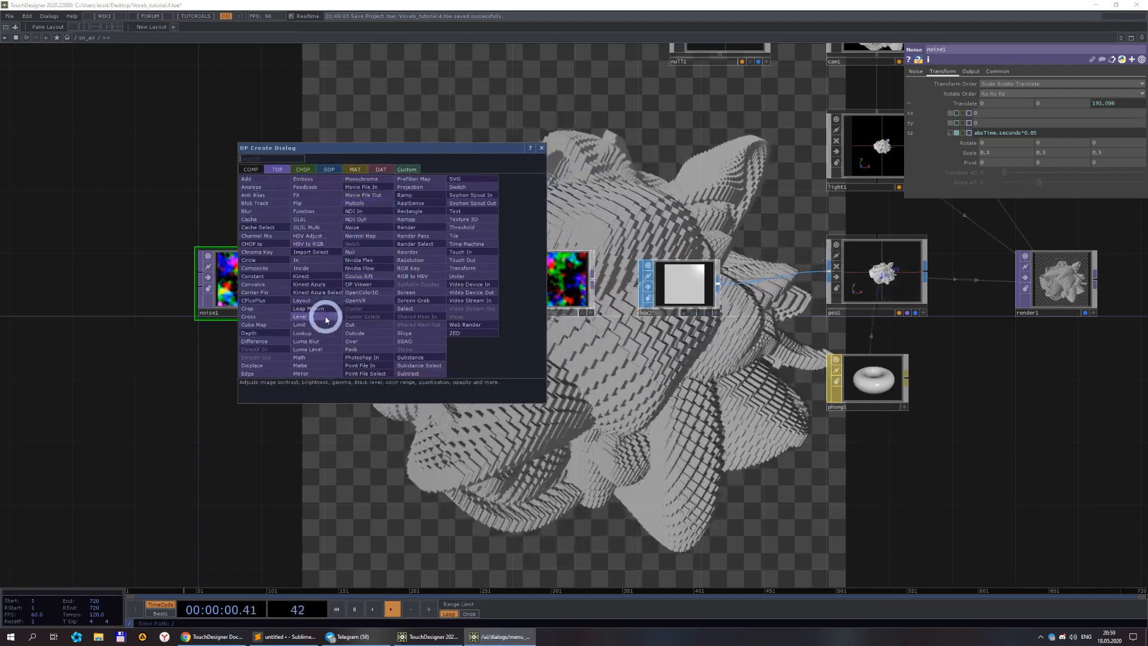
click(326, 320)
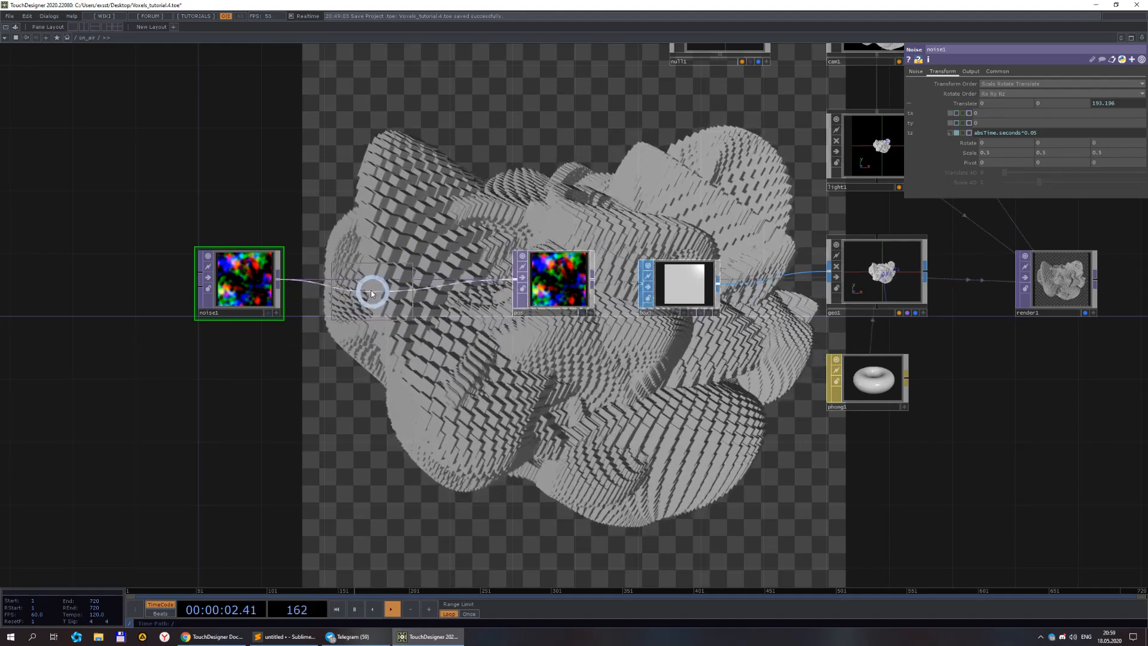
click(368, 282)
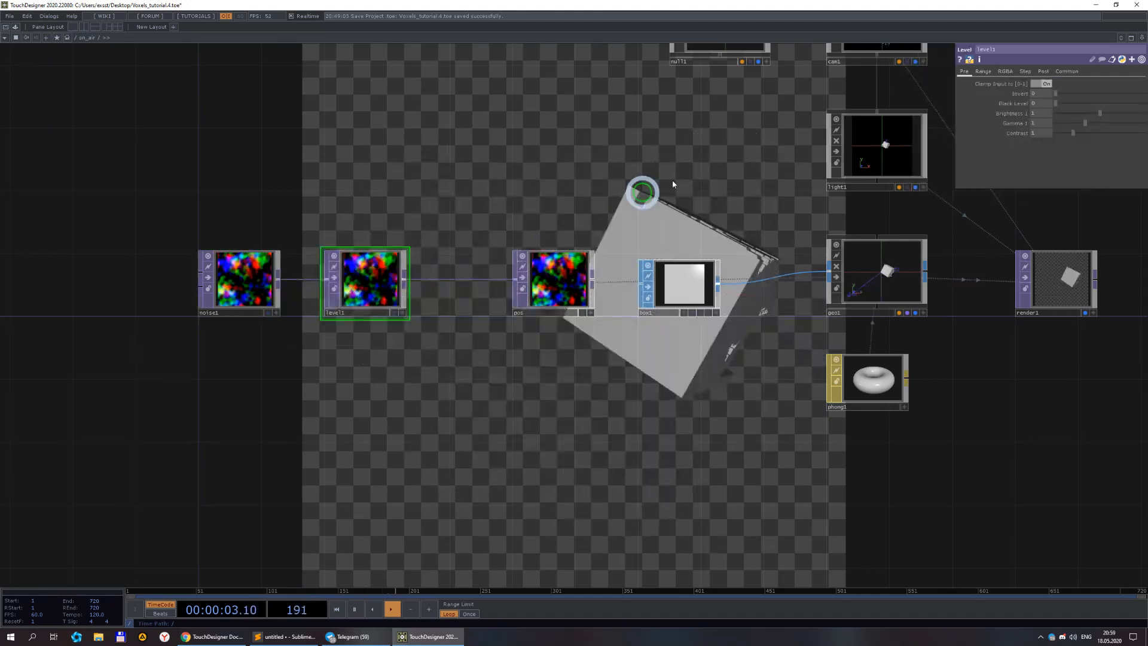
click(1027, 71)
click(1033, 74)
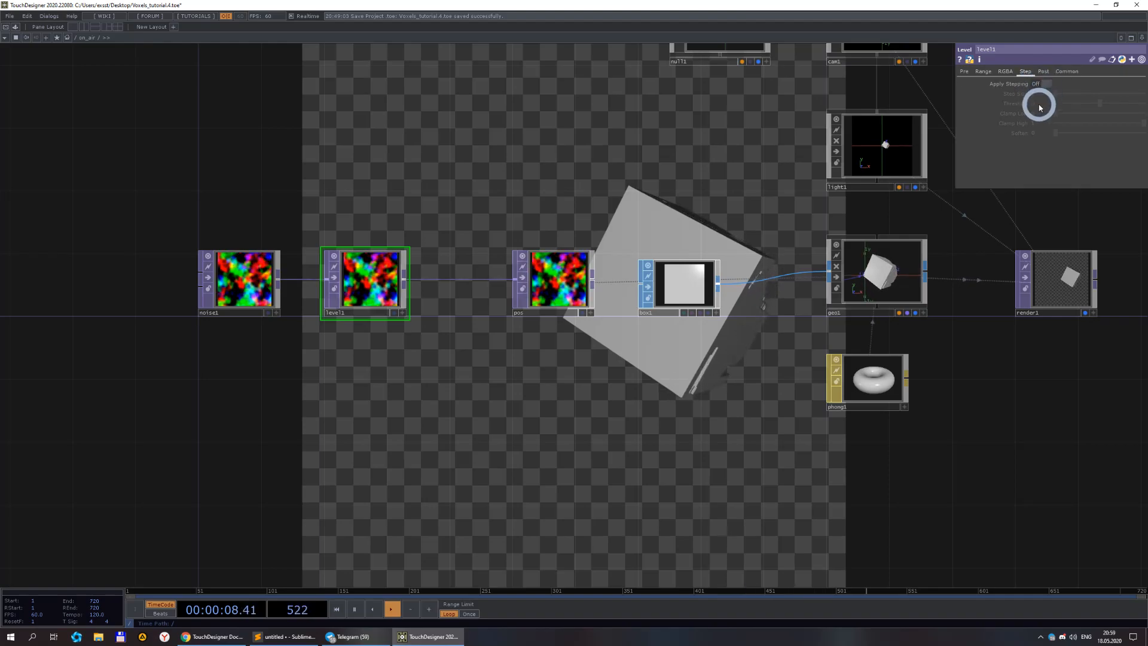
click(1046, 85)
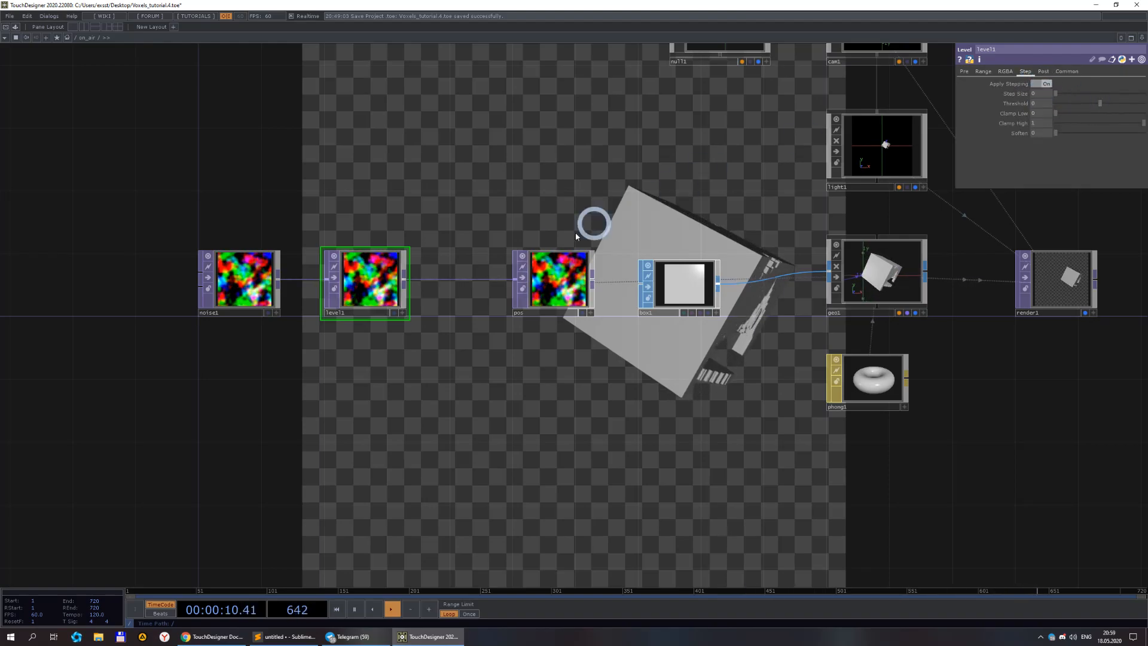
key(Delete)
Insert a Limit TOP between the noise and pos TOPs and set its Quantize Value to Round.
right_click(358, 275)
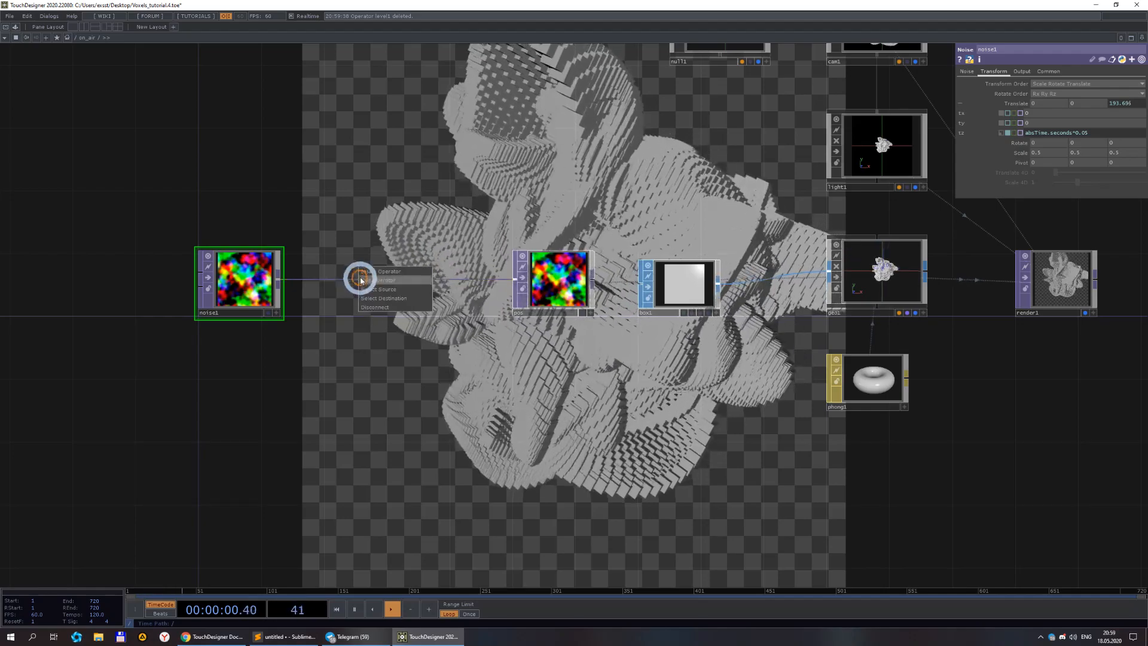
click(363, 274)
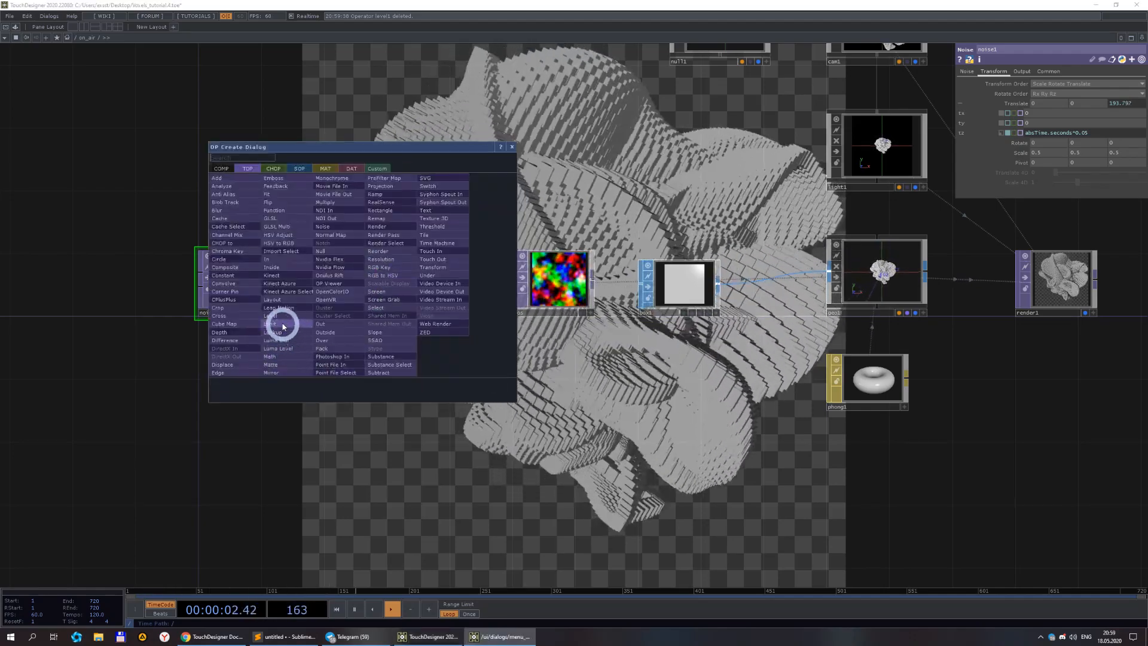
click(282, 327)
click(366, 281)
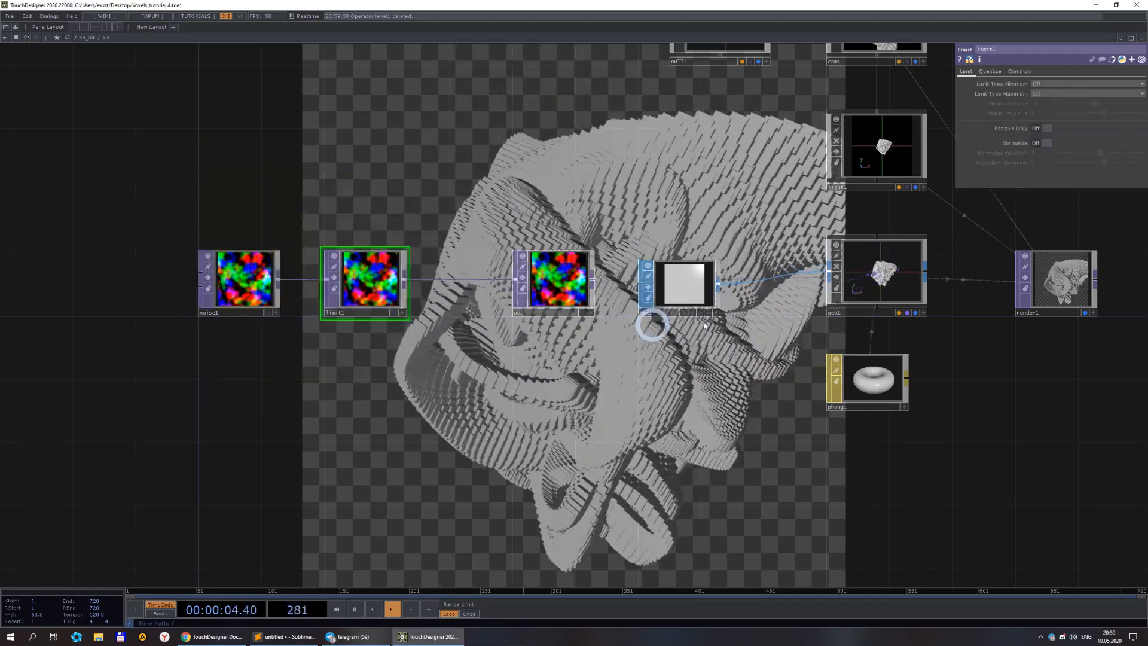
click(990, 71)
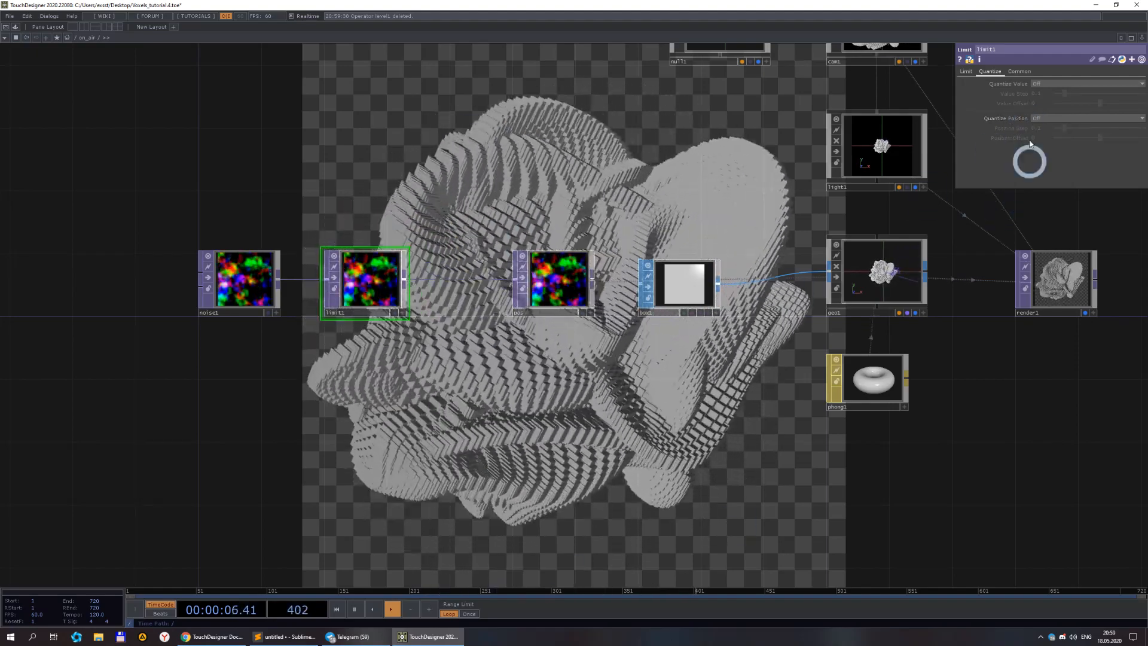
click(1039, 85)
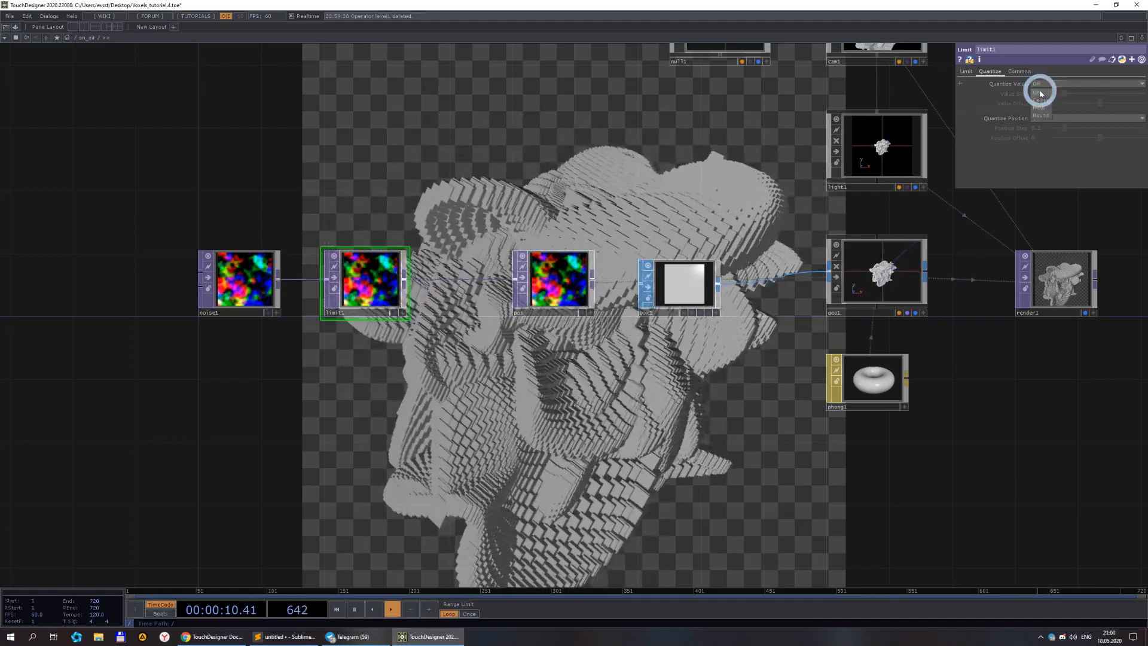
click(1040, 108)
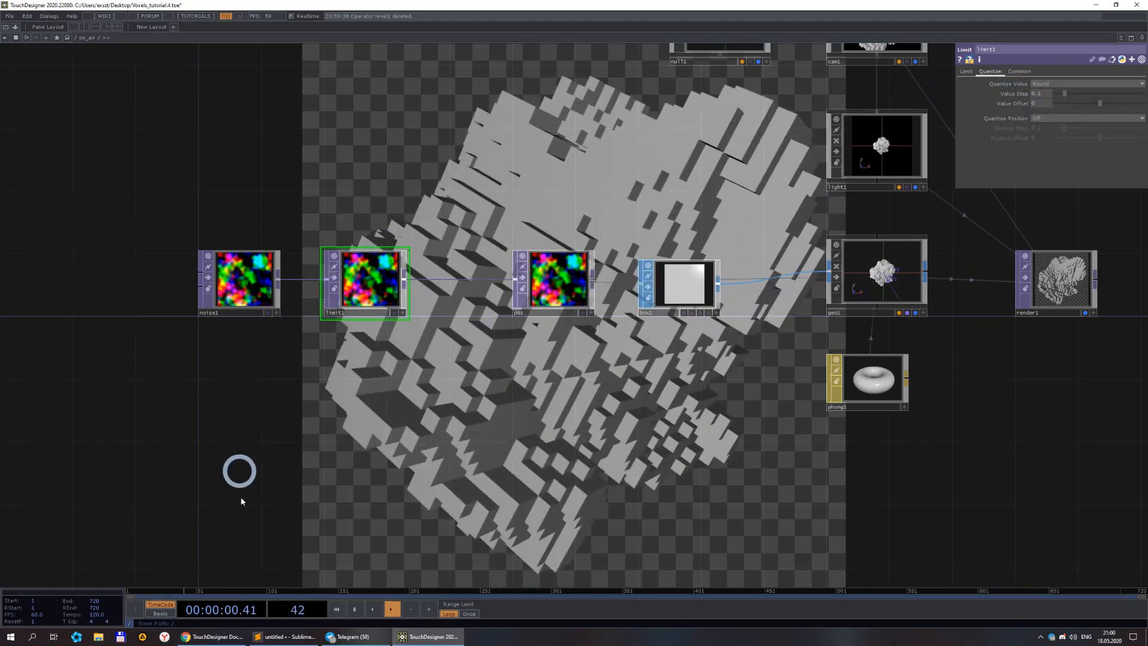
Consult the Limit TOP documentation page in the browser and return to the network.
click(212, 637)
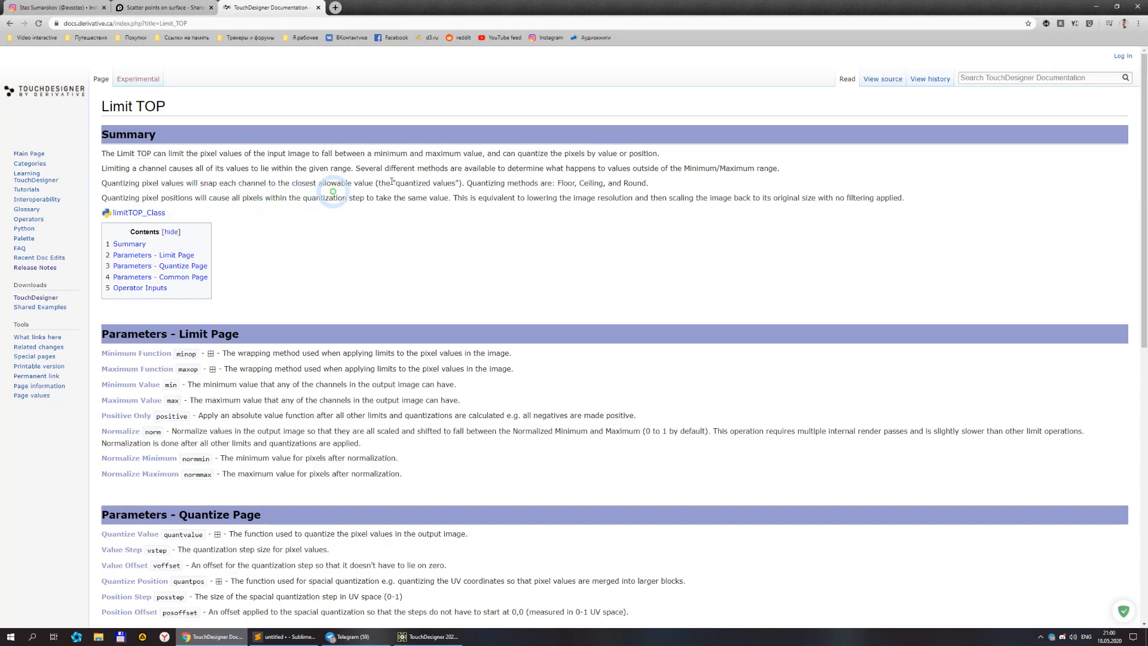
click(424, 636)
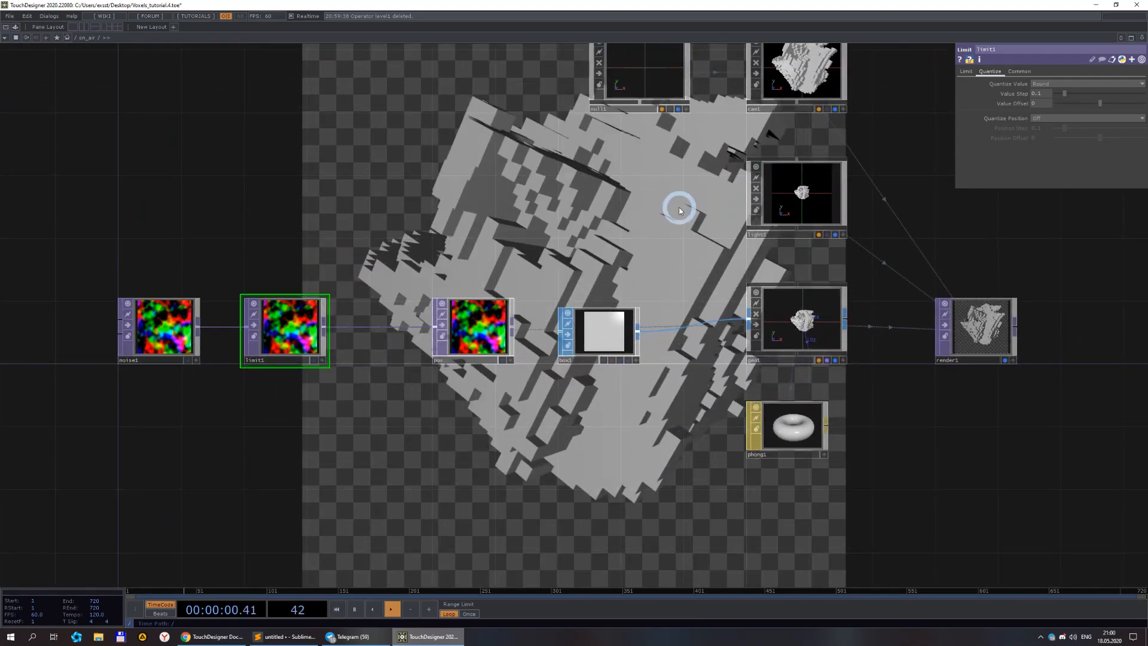
drag(609, 277, 656, 279)
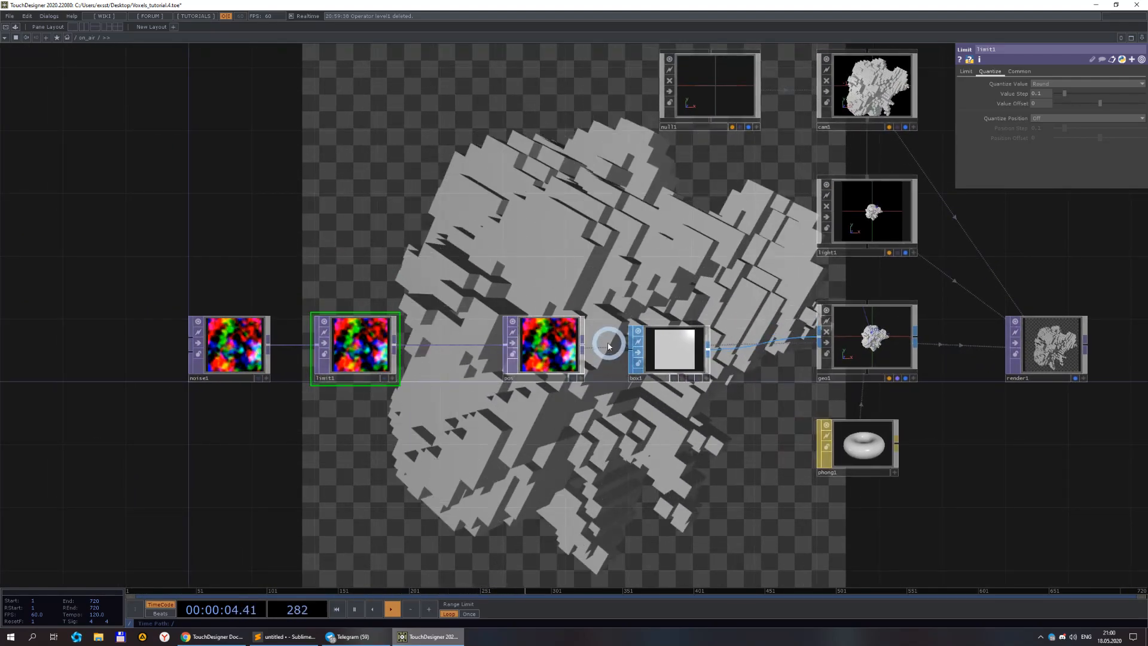
click(564, 361)
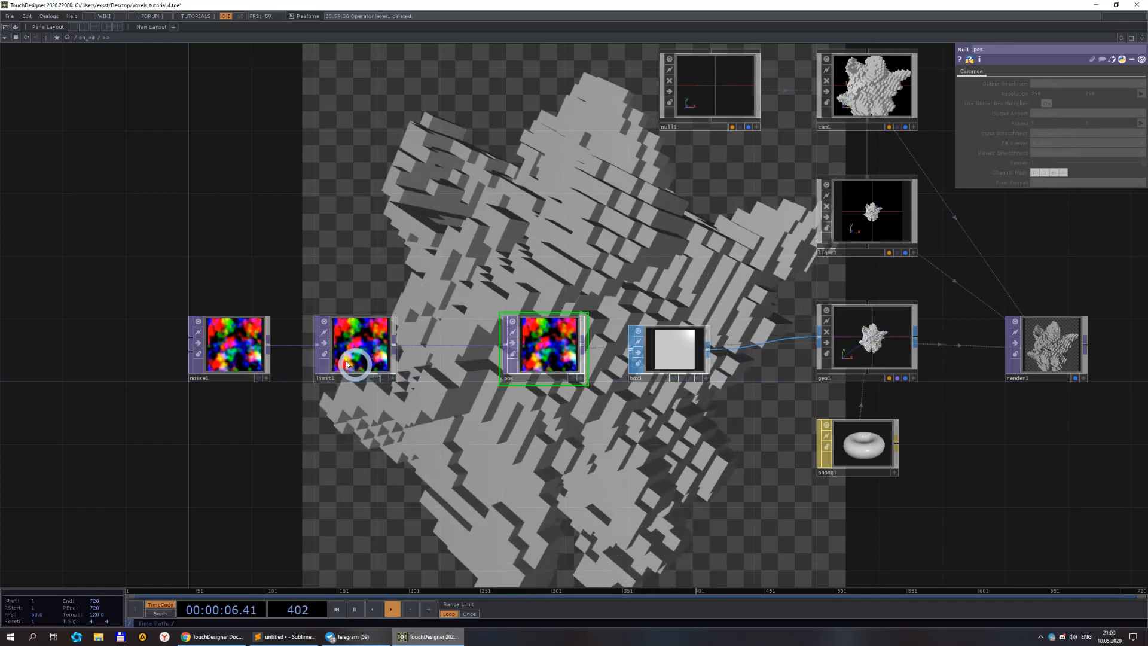
Create a Ramp TOP in an empty area below the noise chain.
click(352, 367)
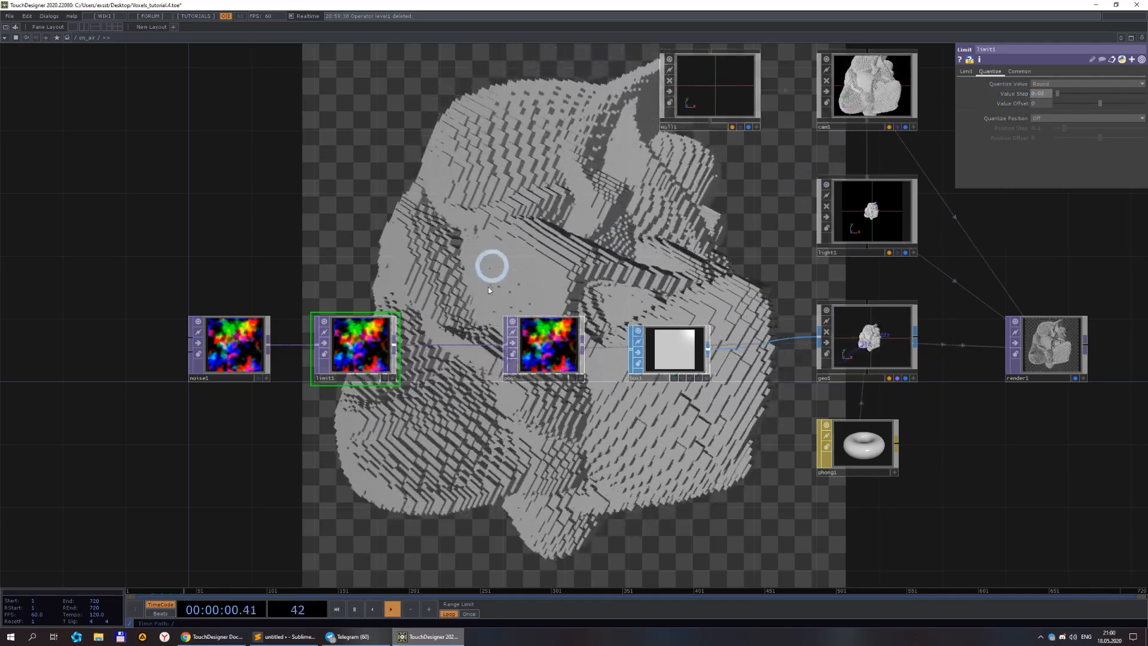
drag(444, 461, 440, 321)
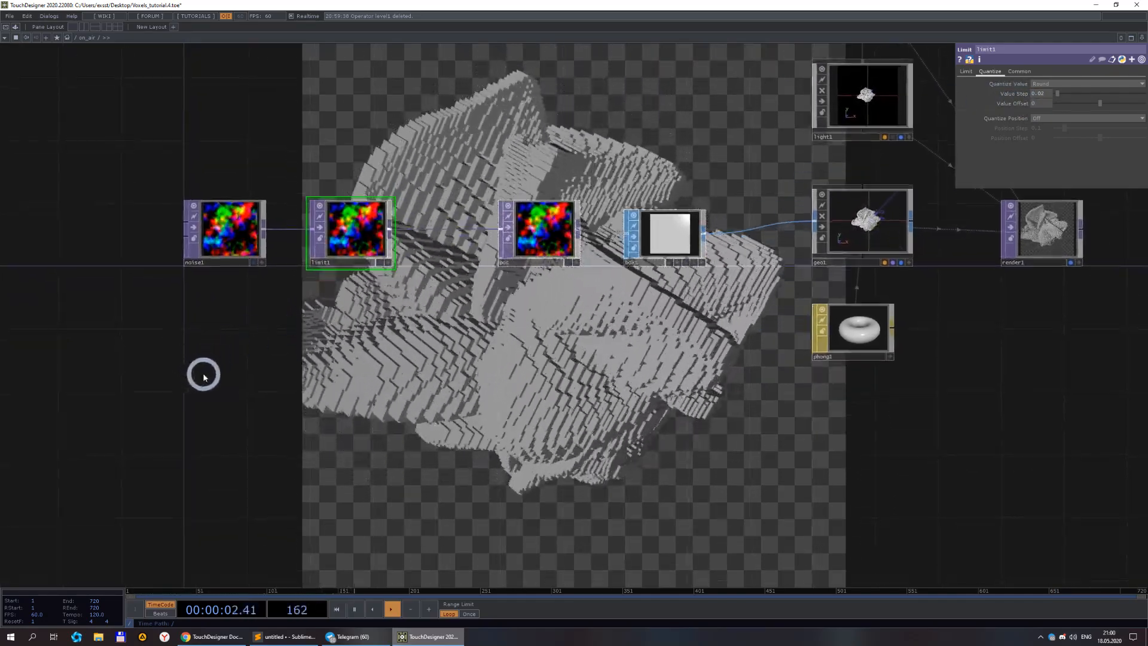
double_click(208, 378)
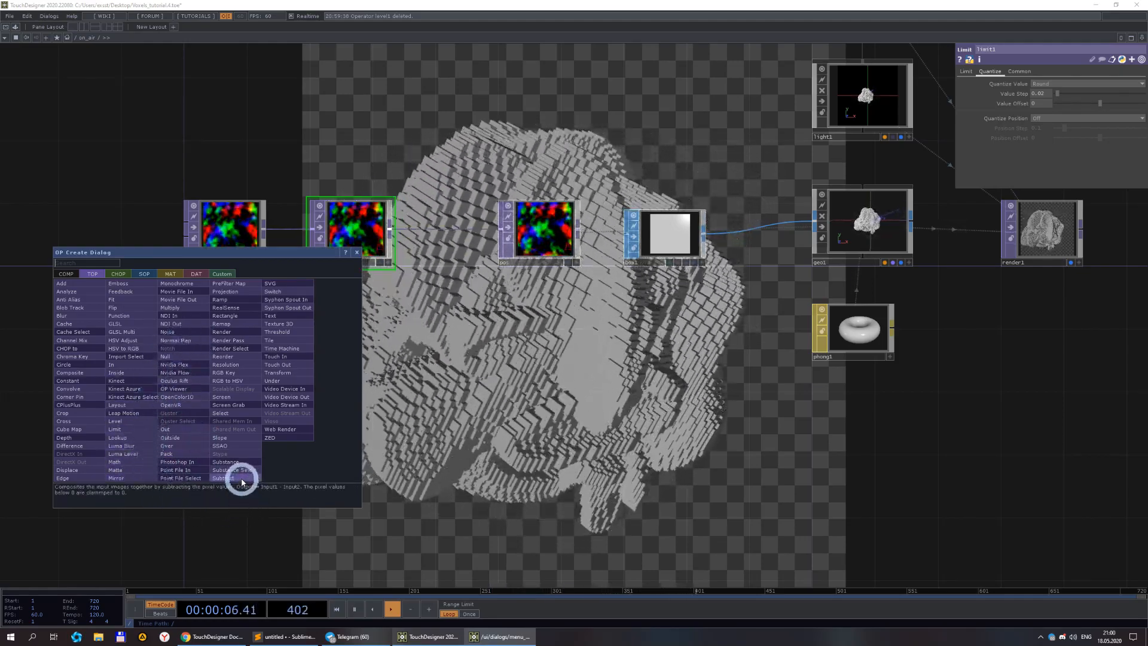
click(231, 300)
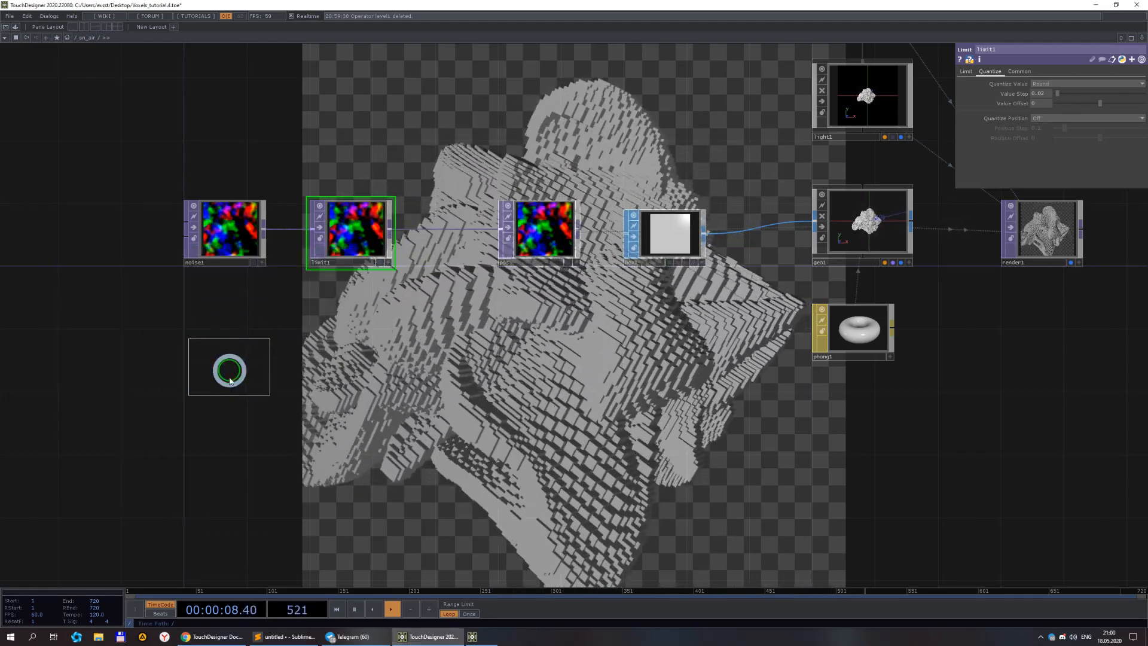
click(256, 405)
scroll(256, 406, up, 3)
Append a new Limit TOP to the ramp's output.
right_click(267, 363)
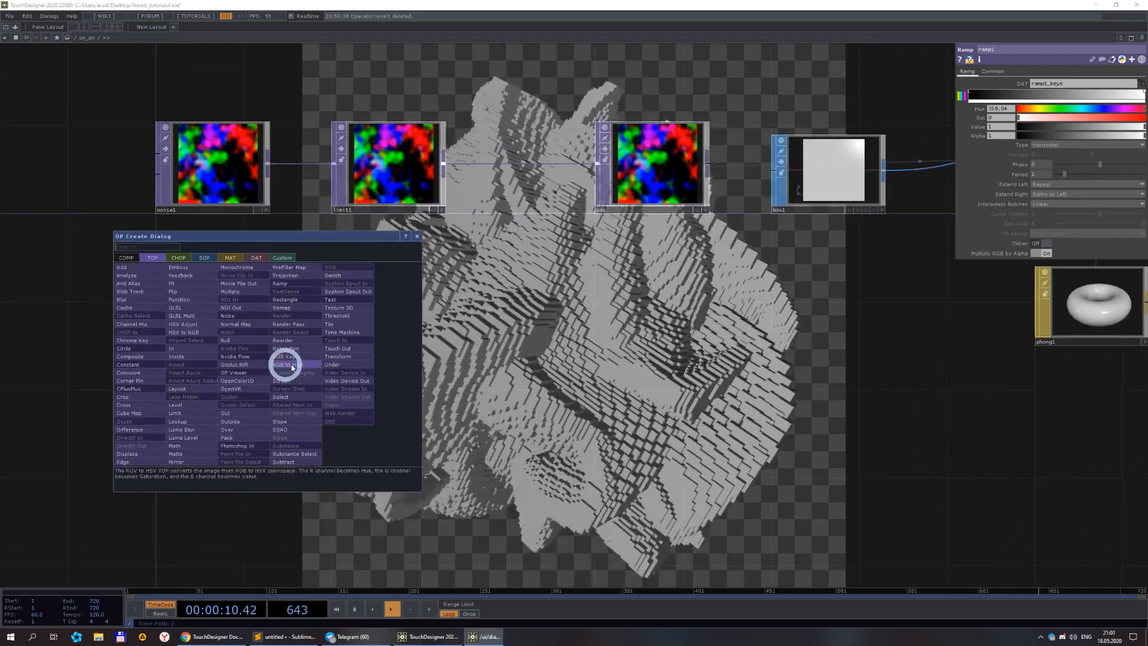
click(185, 412)
click(388, 365)
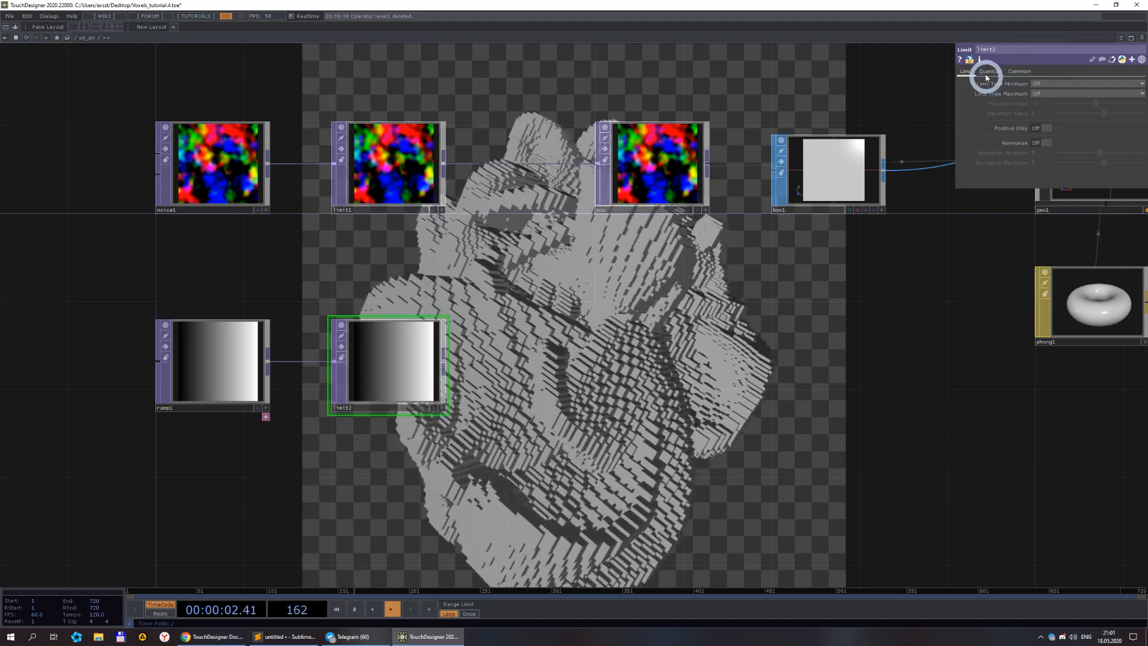
Set the ramp's Limit TOP Quantize Value to Round.
click(988, 72)
click(1026, 88)
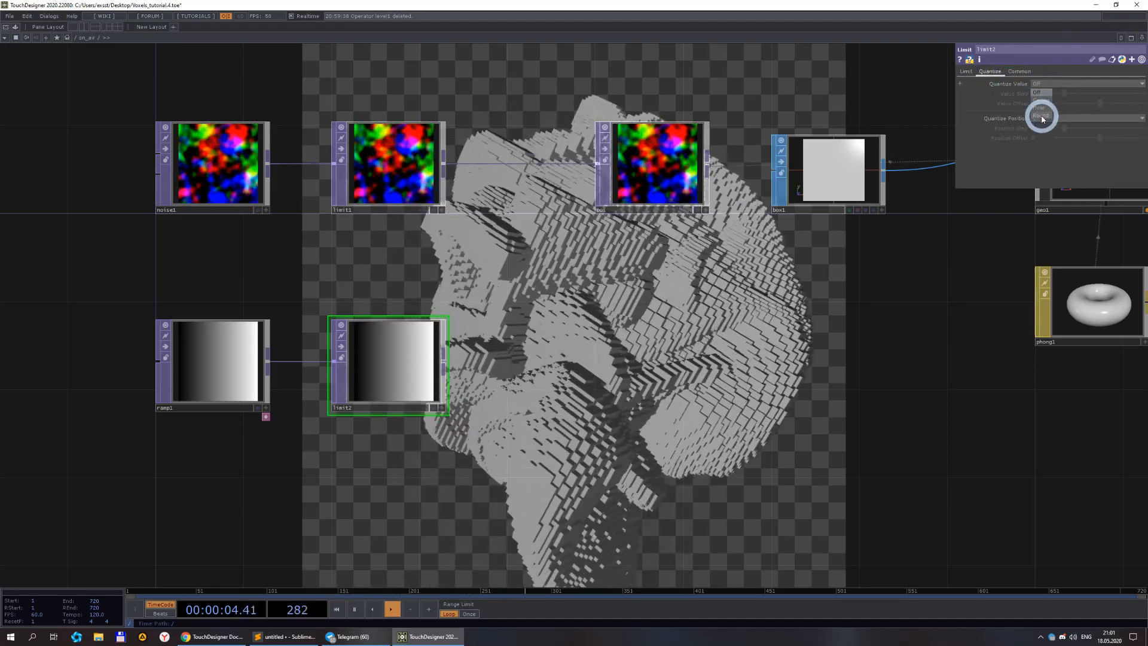
click(1042, 113)
Set the ramp's Limit TOP Value Step to 0.05 and compare its stepped gradient with the ramp.
scroll(320, 494, up, 5)
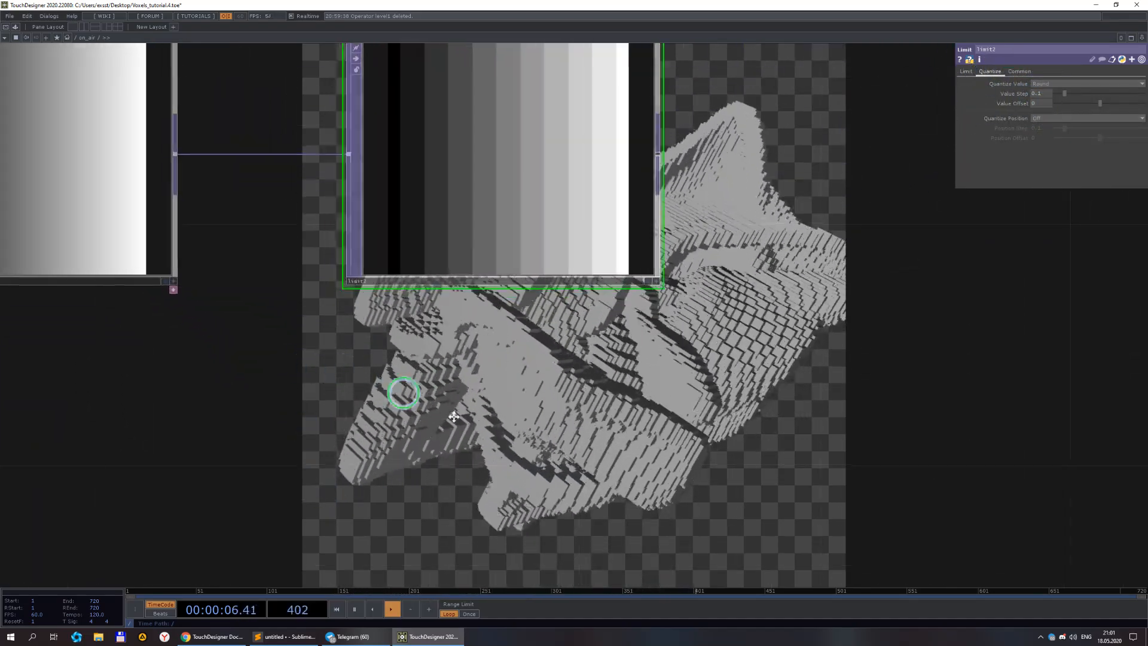
drag(415, 399, 601, 481)
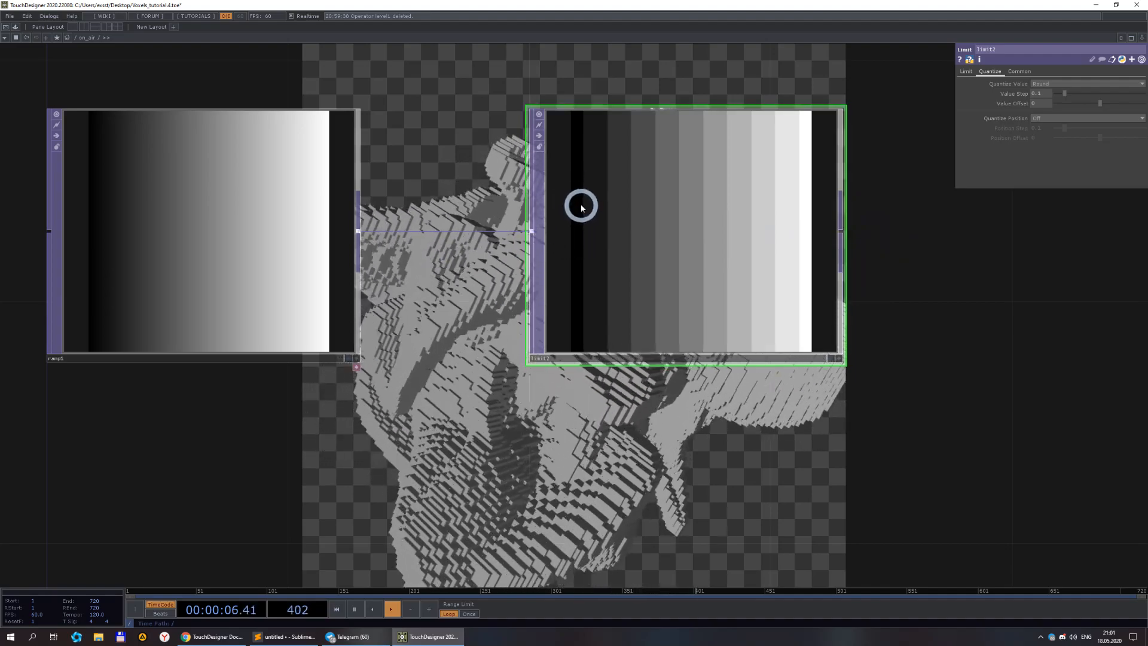
click(839, 359)
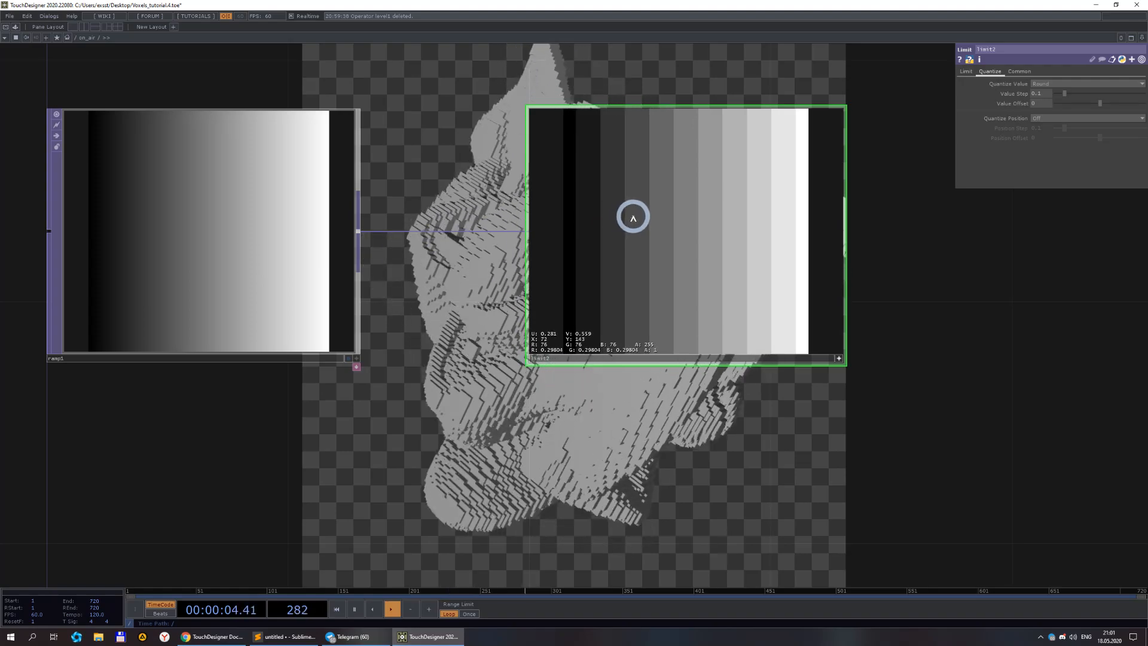
click(1038, 95)
text(0.05)
key(Return)
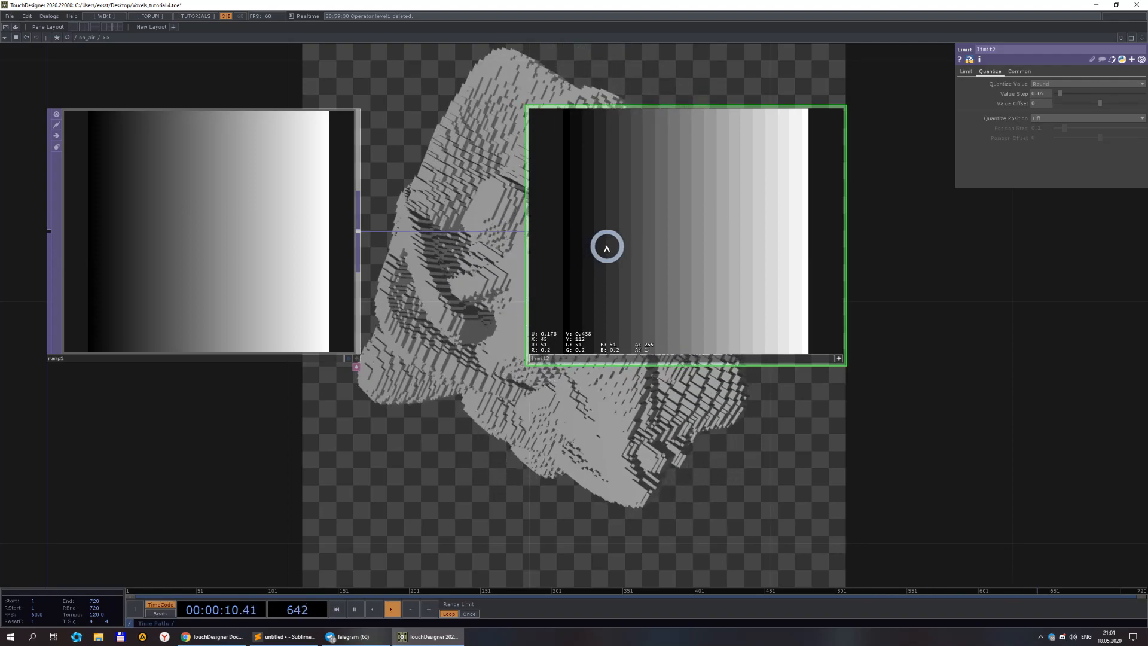
click(838, 358)
scroll(833, 354, down, 5)
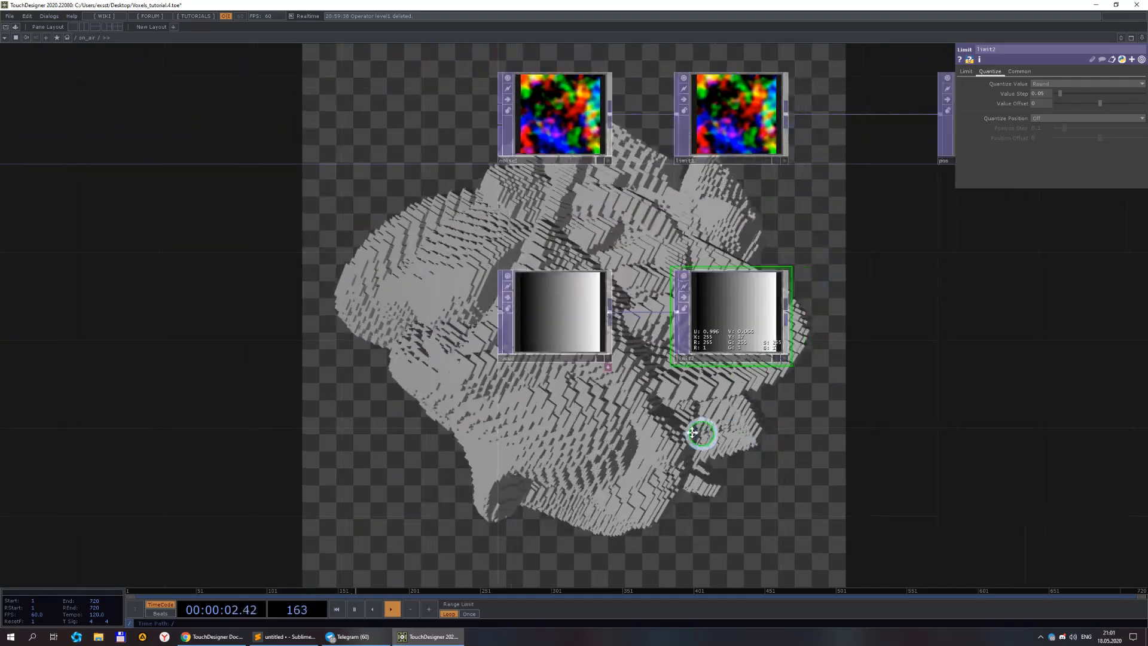
Delete the ramp and its Limit TOP.
right_drag(668, 384, 429, 279)
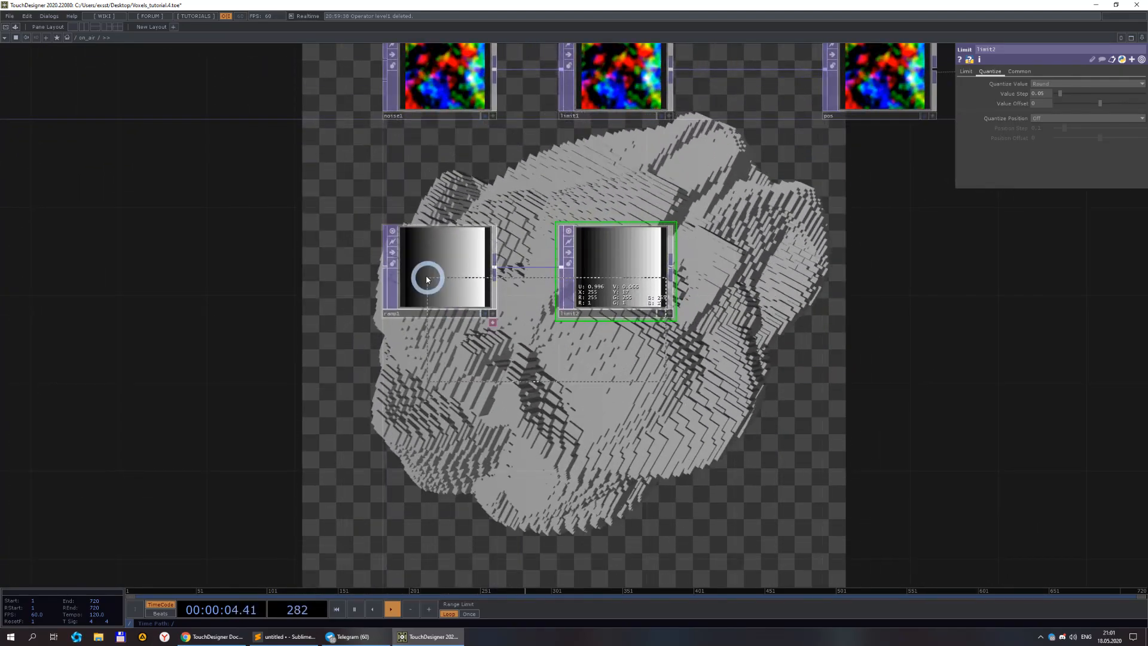
key(Delete)
Copy limit1's Value Step parameter and paste it as a reference into the box's Scale.
drag(589, 323, 515, 438)
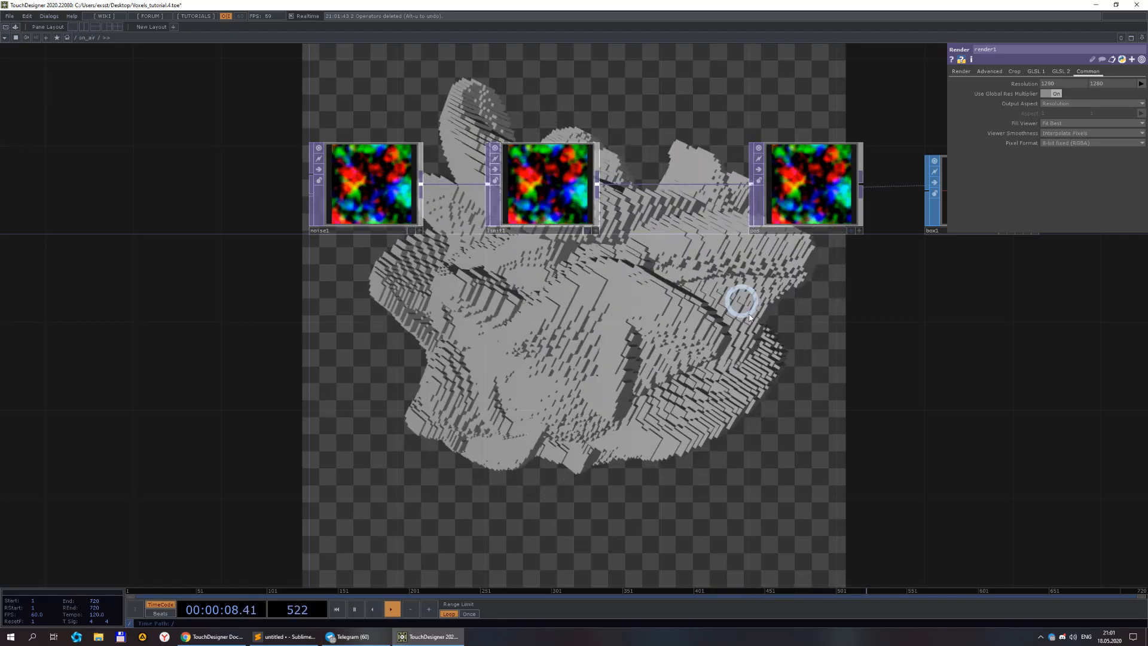
drag(716, 314, 479, 315)
scroll(823, 297, down, 4)
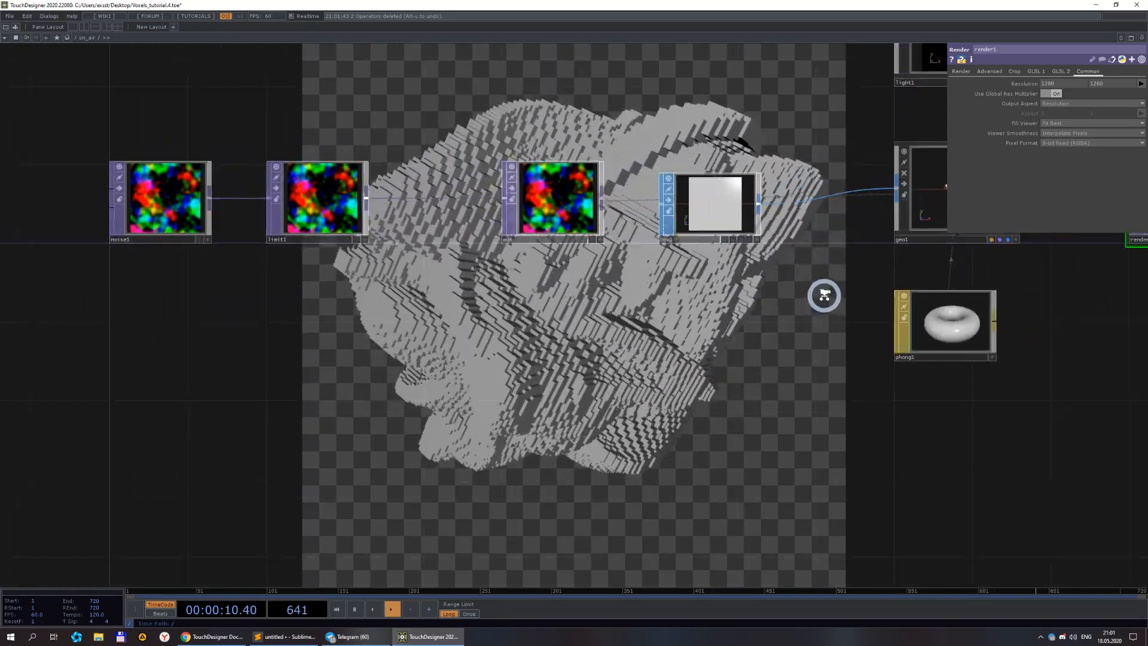
scroll(704, 302, up, 4)
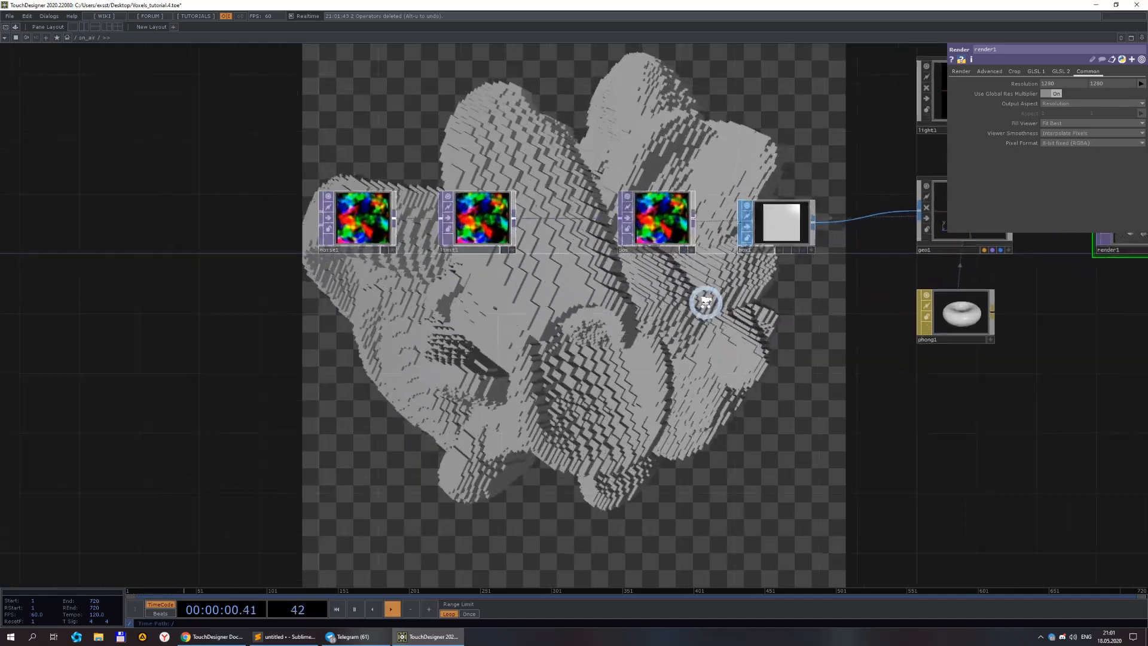
drag(661, 322, 645, 328)
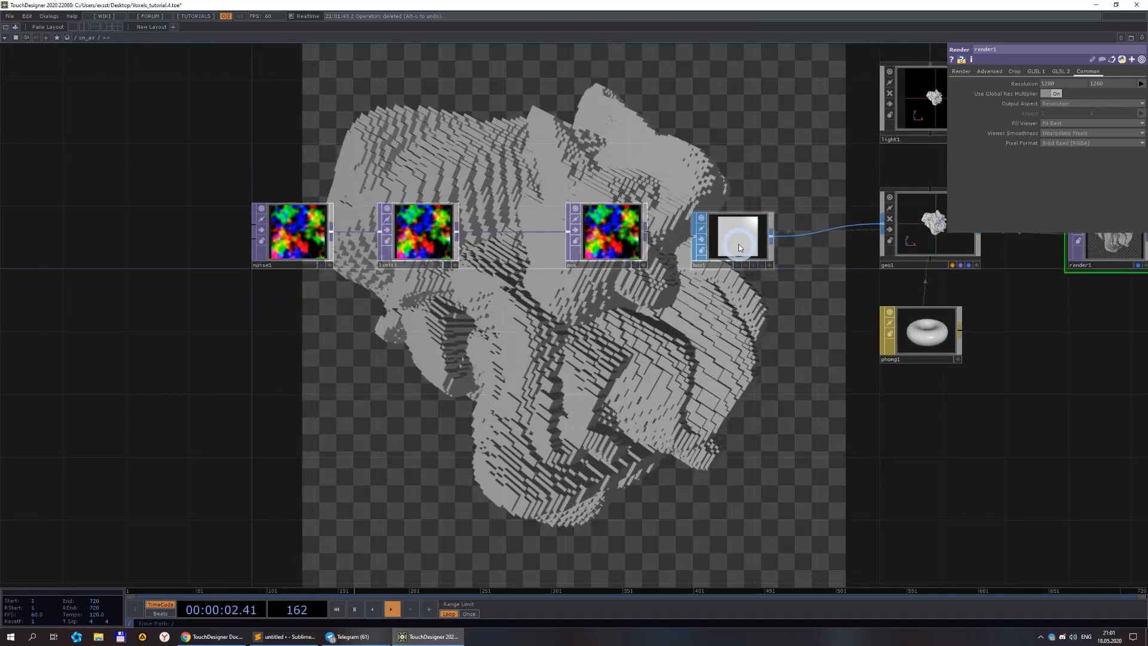
click(739, 247)
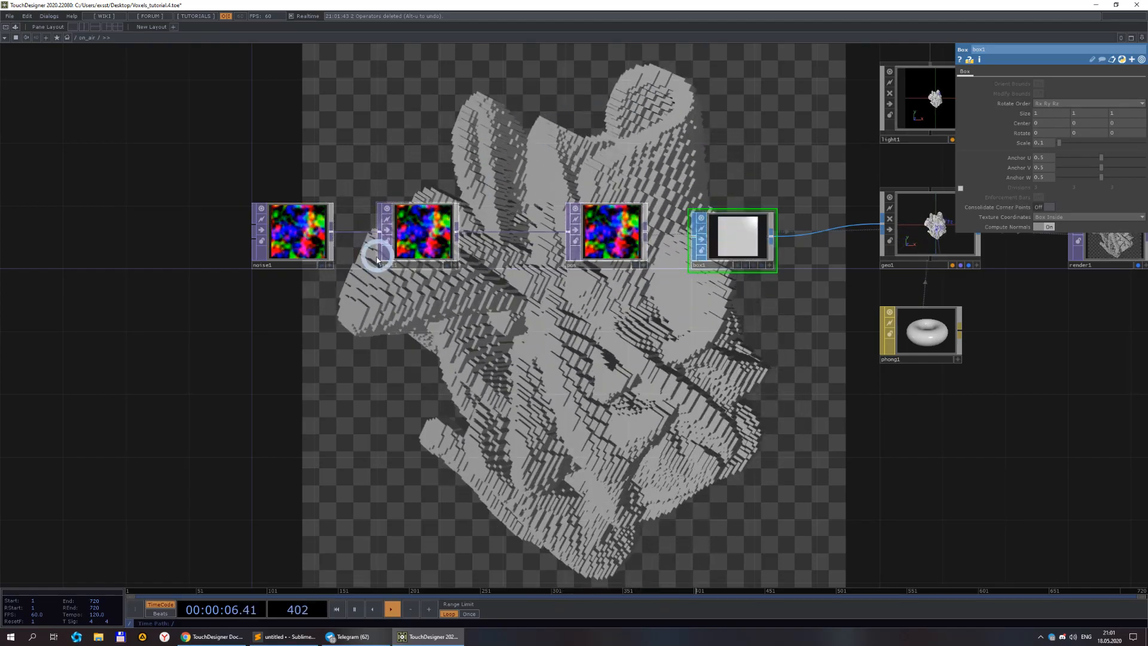
click(416, 246)
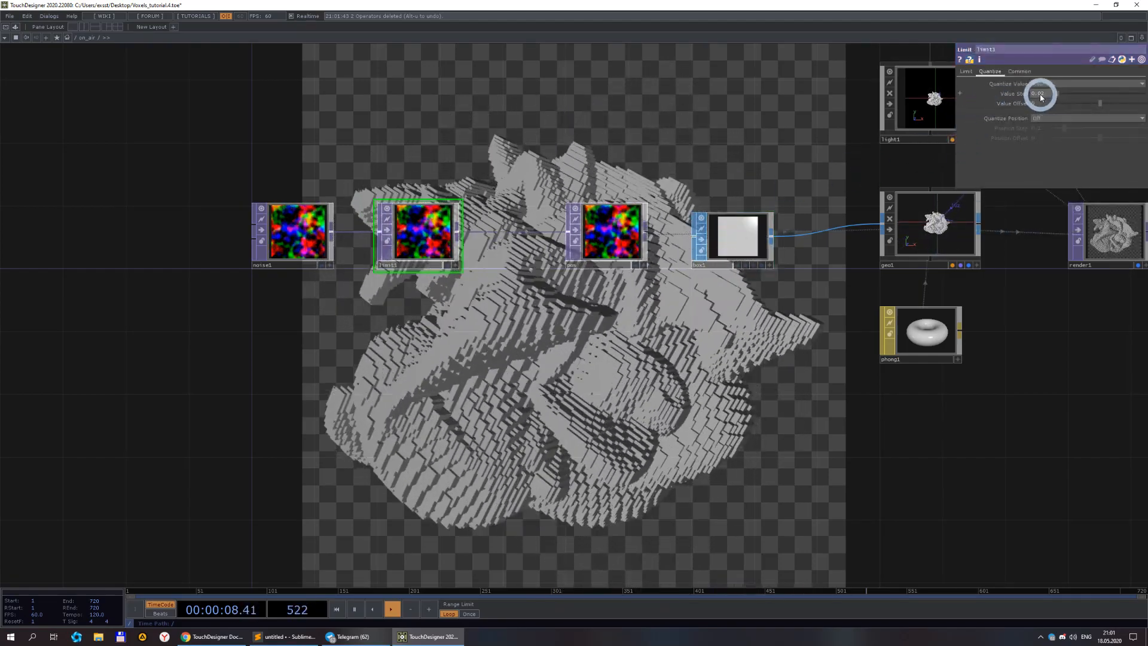
right_click(1040, 96)
click(964, 75)
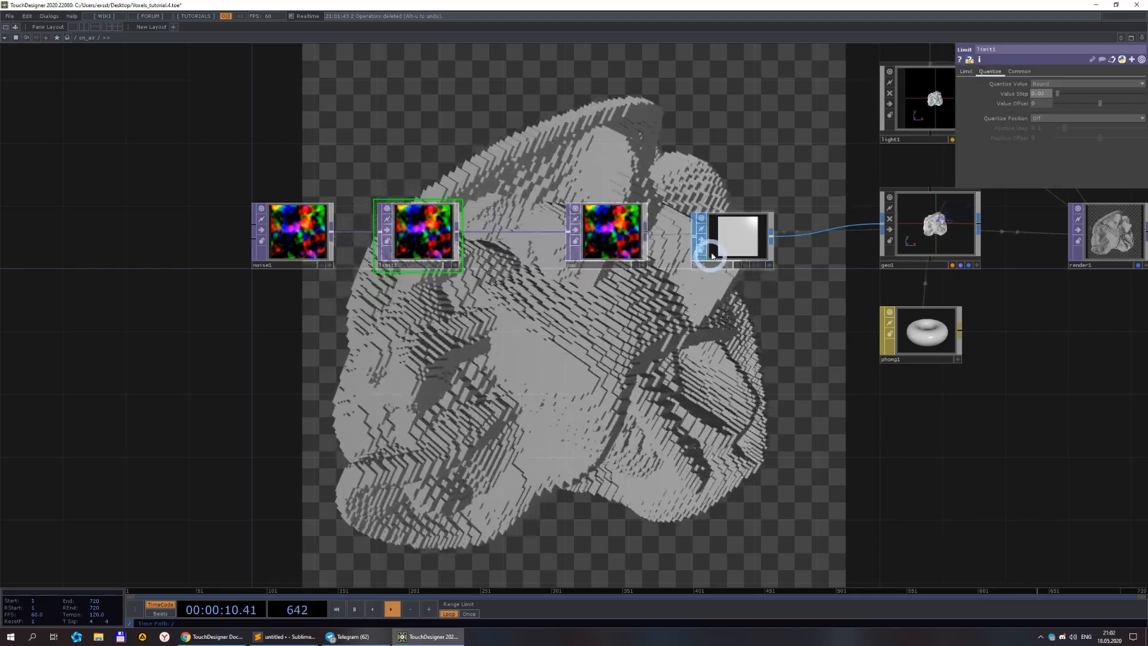
click(727, 253)
right_click(1038, 142)
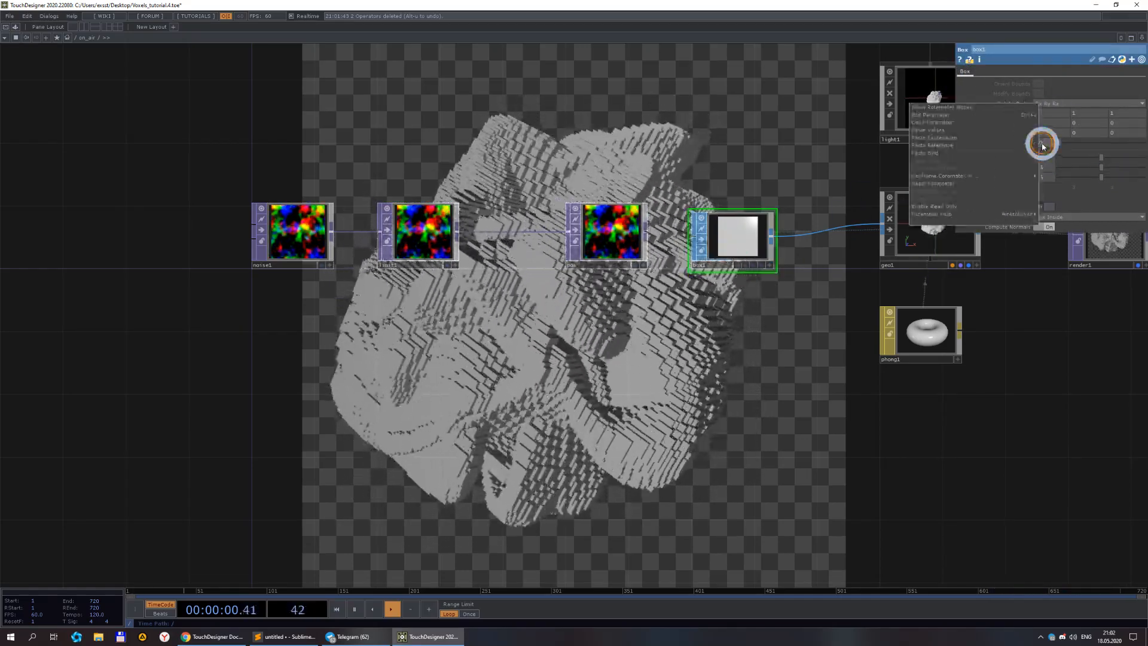
click(1014, 146)
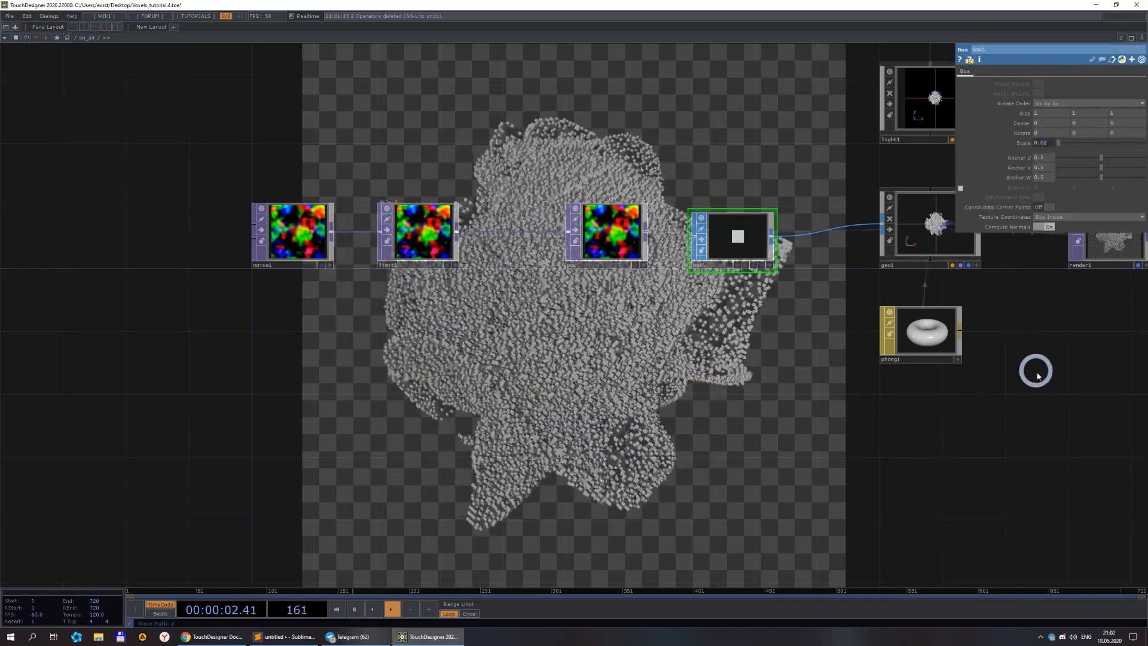
Adjust the box's Scale to about 0.06.
drag(729, 385, 726, 349)
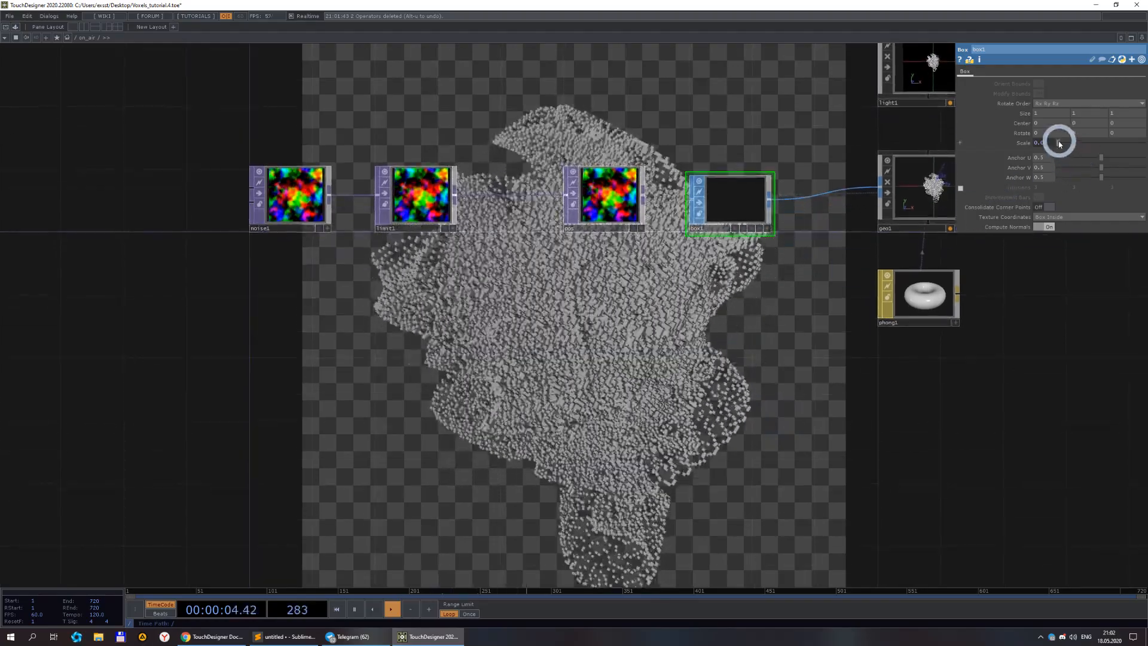
drag(1058, 145, 509, 148)
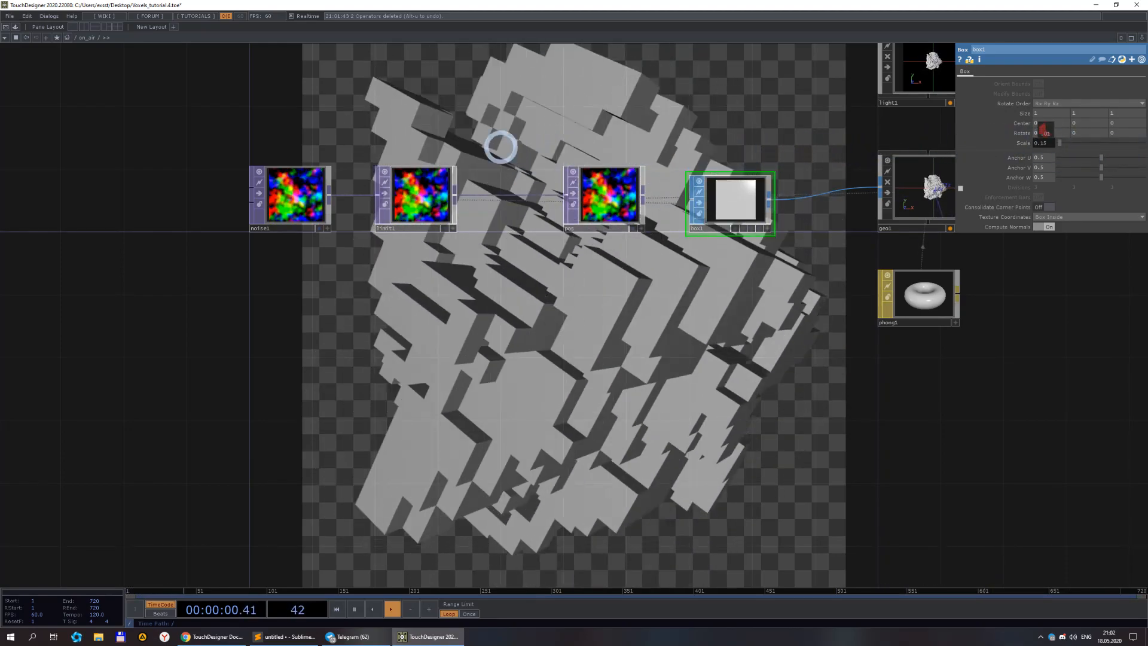
drag(351, 142, 300, 139)
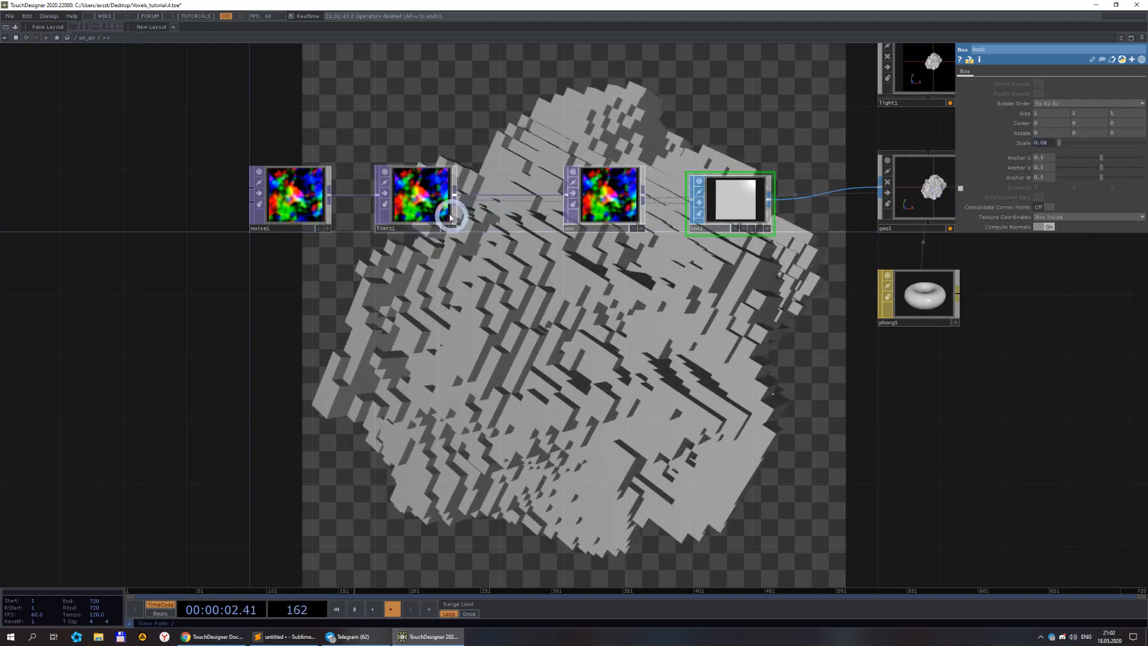
Lower limit1's Value Step to about 0.005.
click(429, 209)
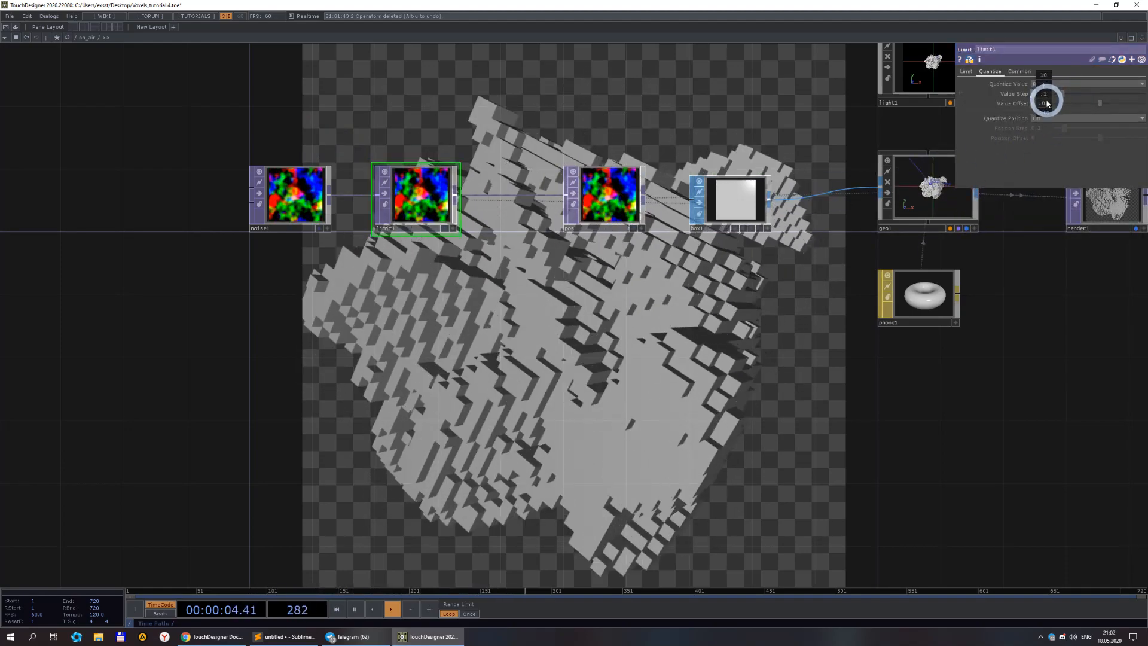
middle_drag(1045, 114, 887, 108)
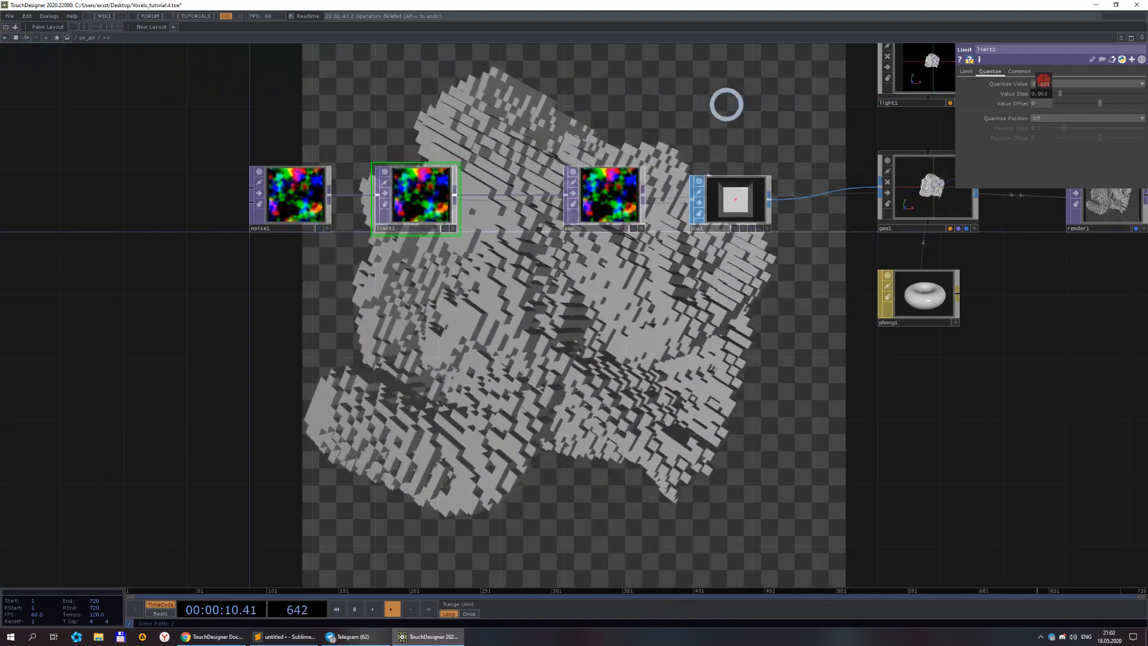
middle_drag(159, 63, 13, 29)
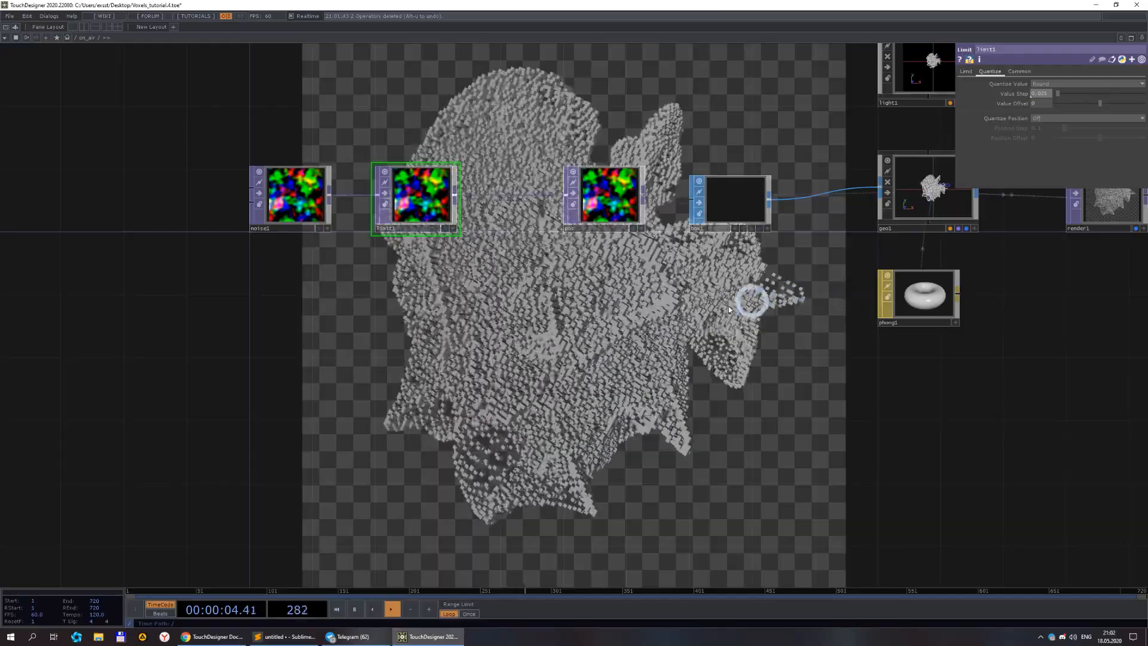
Set the noise TOP's resolution to 512 by 512.
click(298, 211)
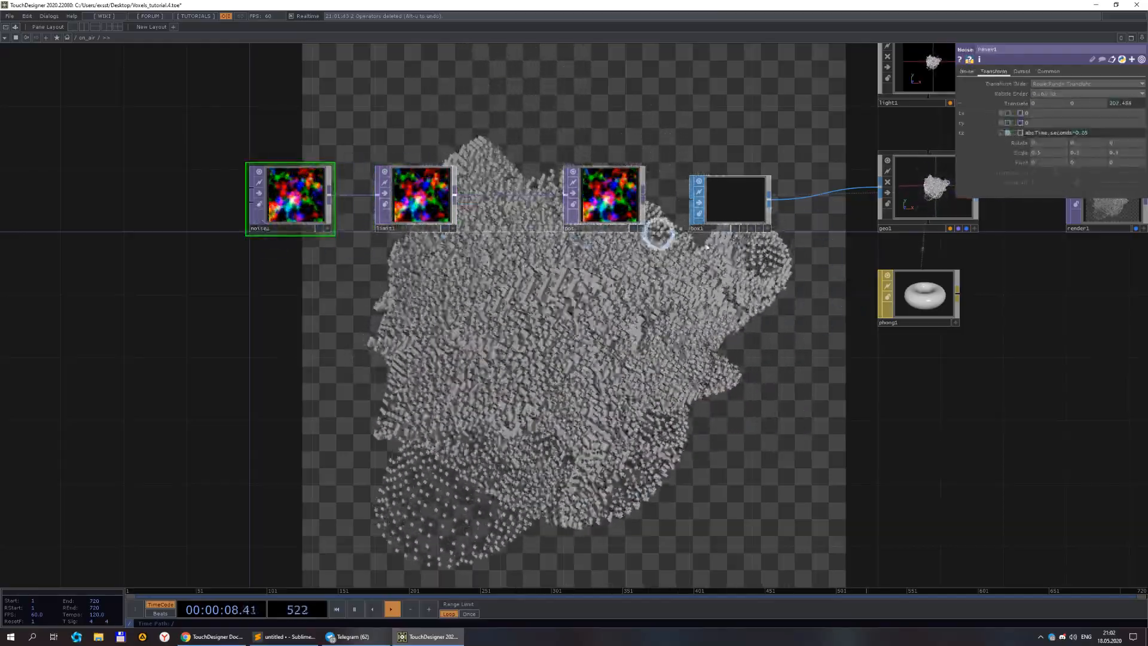
click(1050, 71)
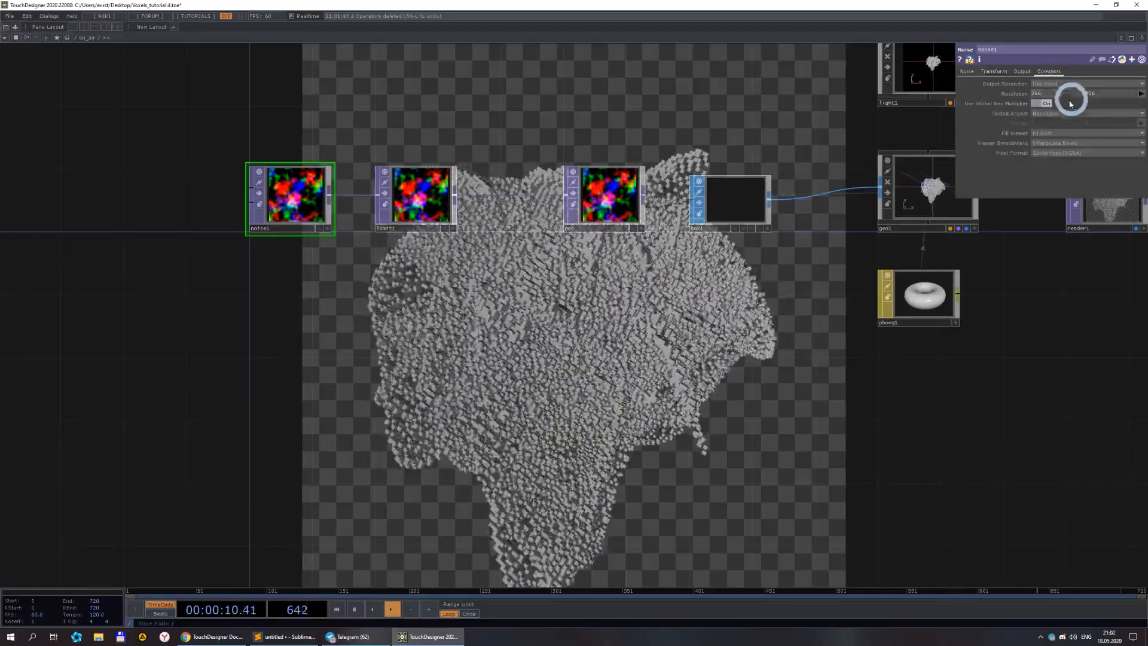
click(1142, 94)
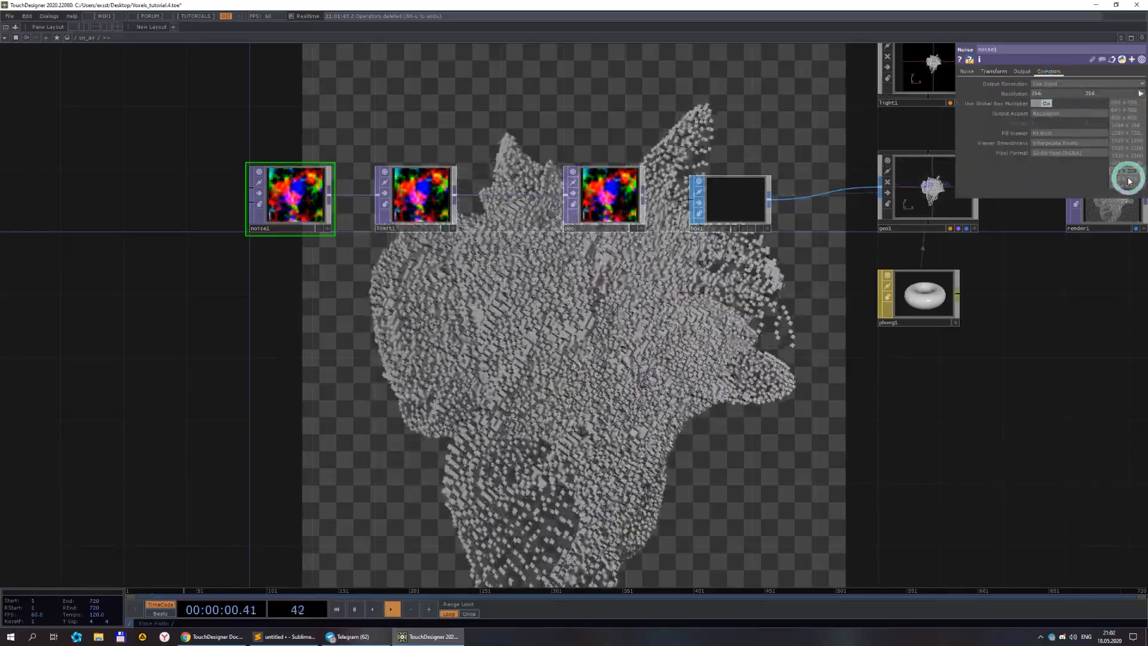
click(1127, 177)
Select the Phong material and set its first rim light colour to orange.
drag(736, 424, 596, 364)
drag(751, 341, 646, 392)
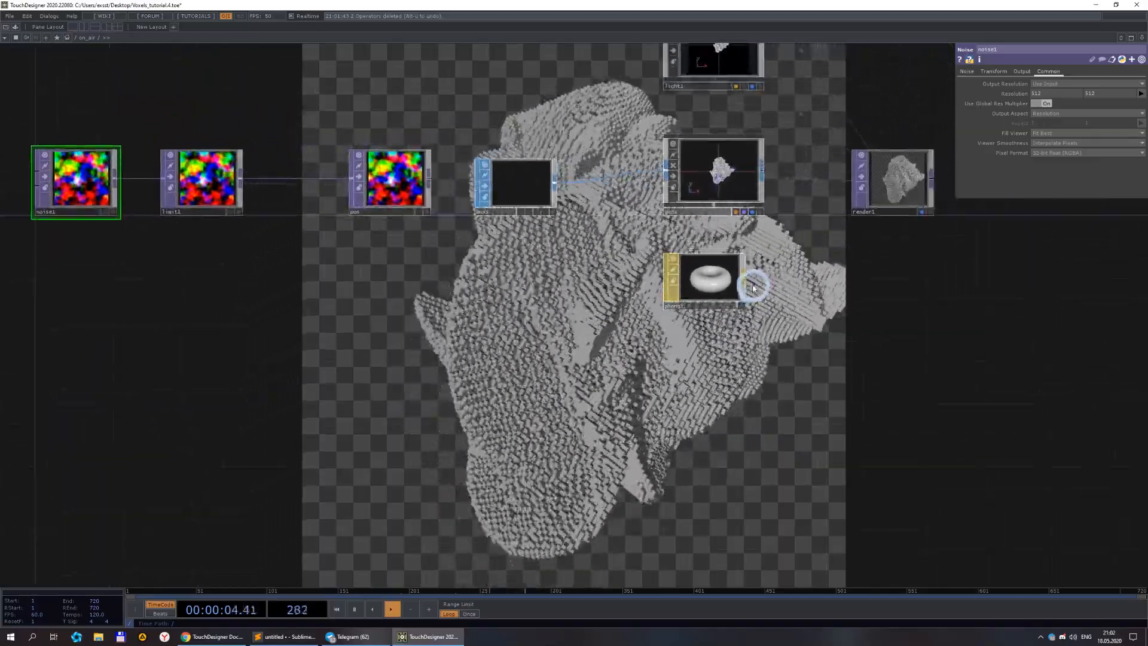
click(720, 279)
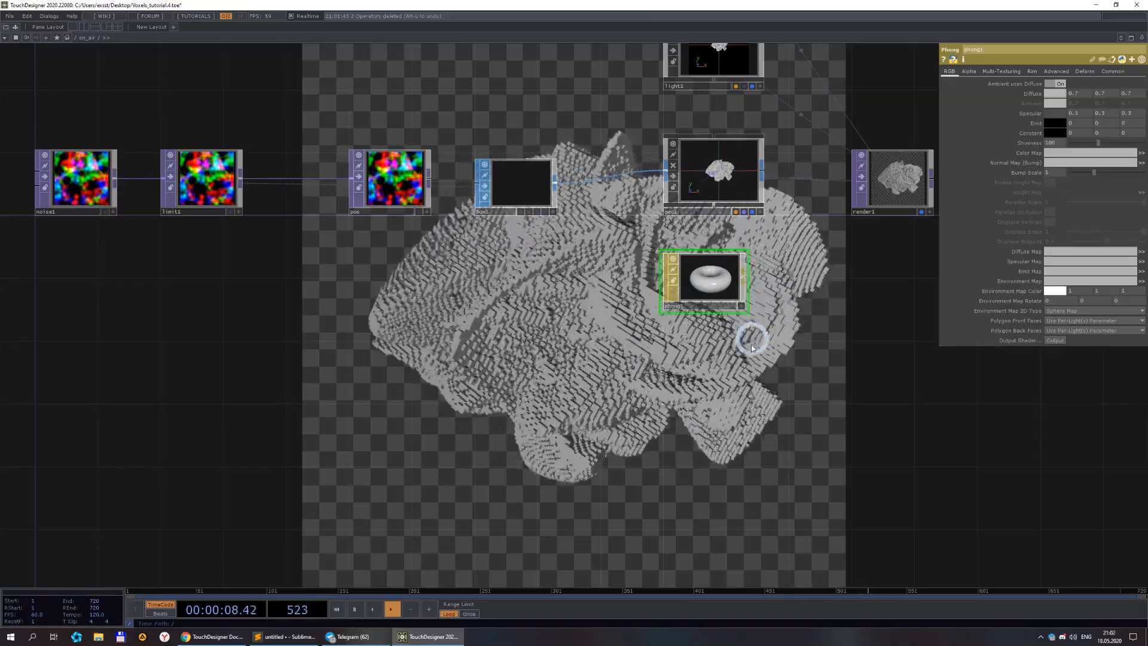
drag(759, 378, 809, 338)
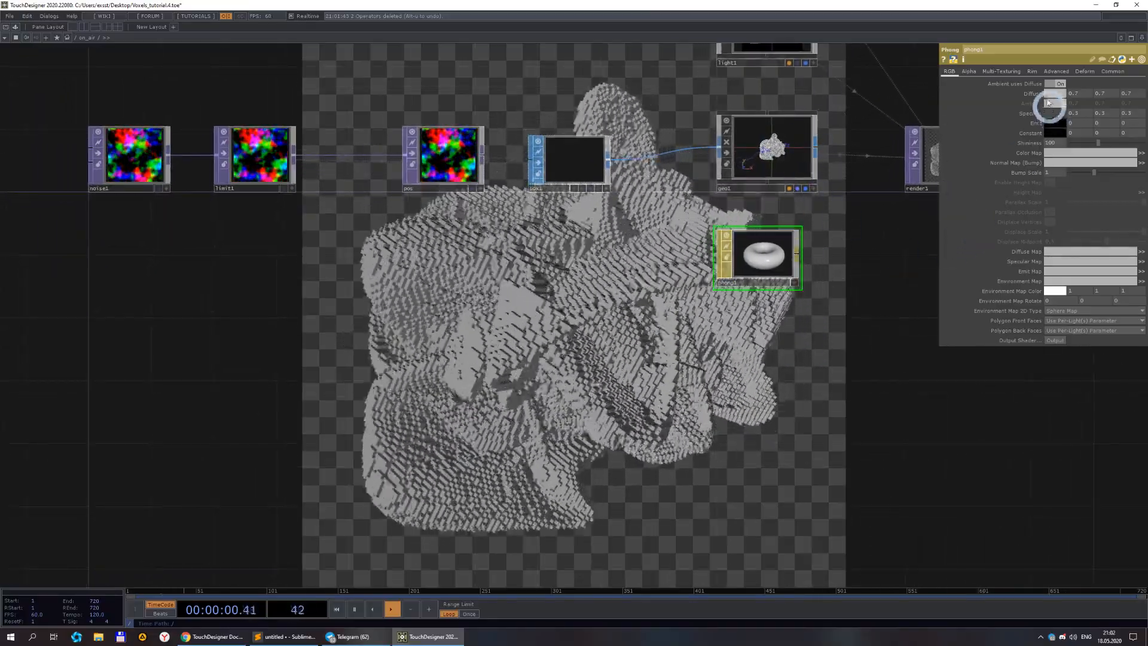
click(1034, 71)
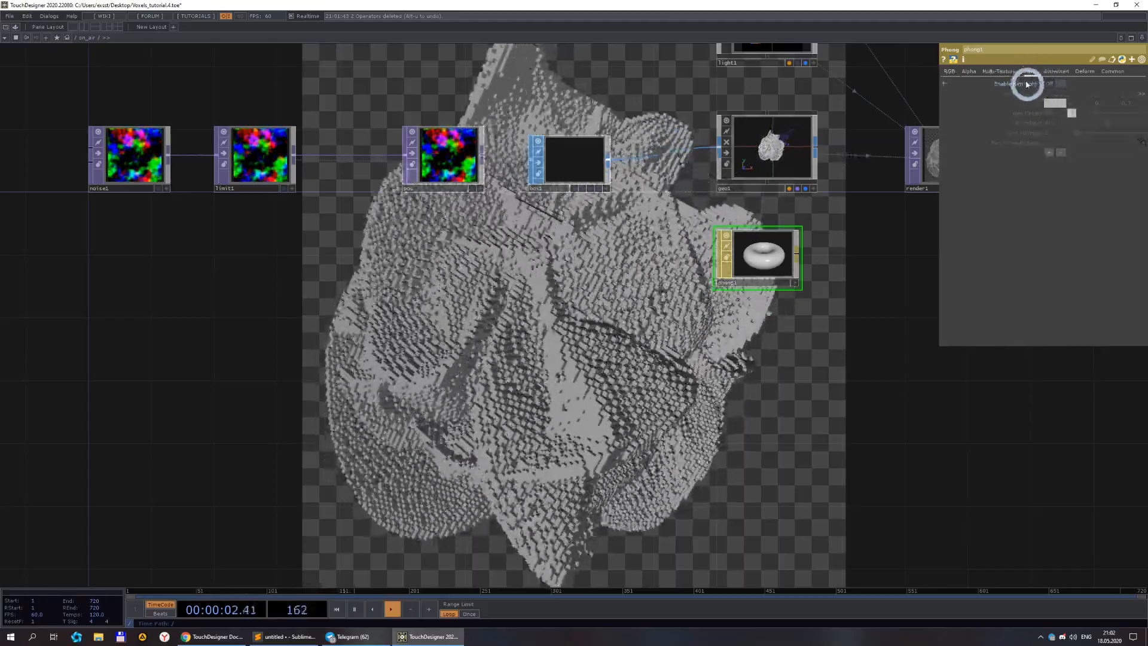
click(1063, 102)
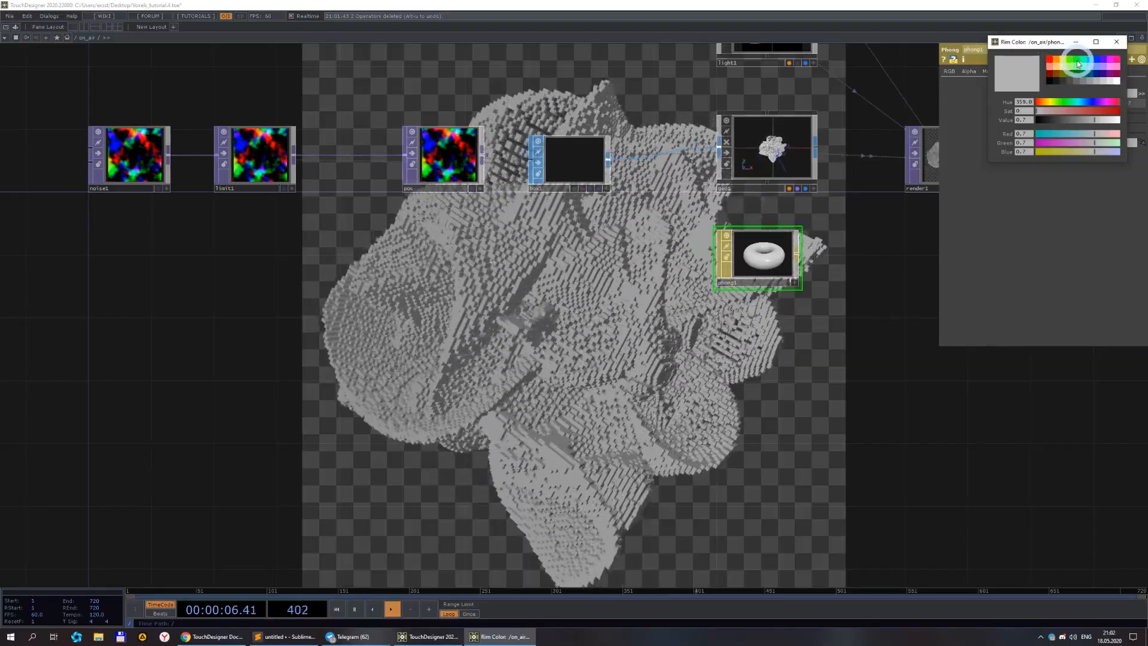
click(1061, 61)
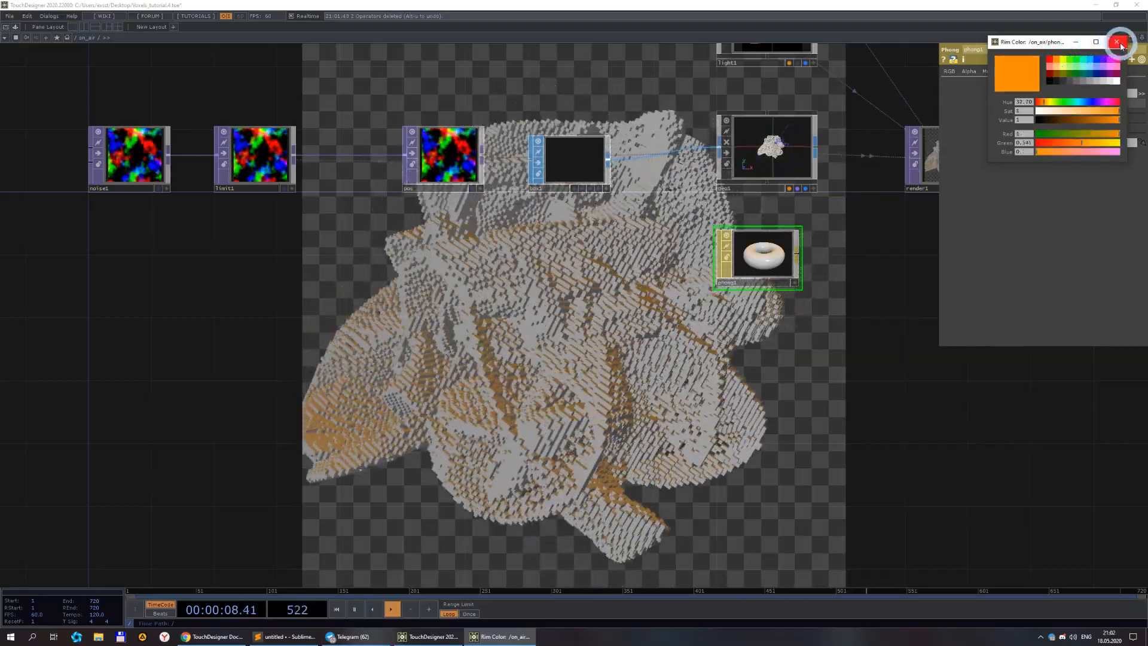
click(1117, 42)
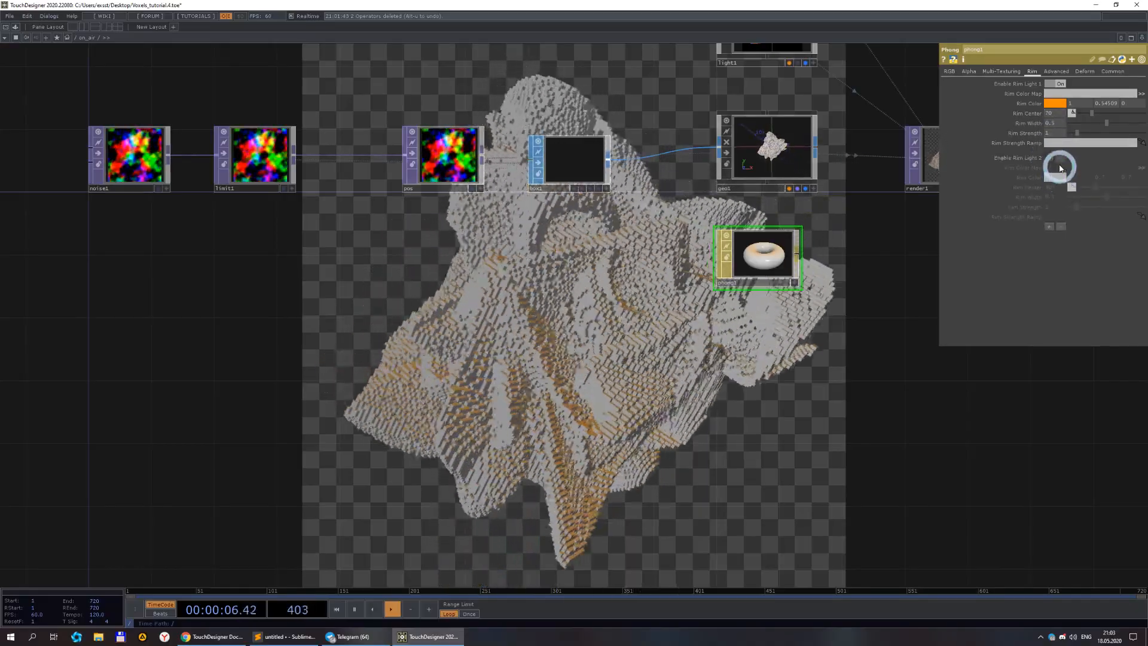
Set the Phong material's second rim light colour to dark blue.
click(1058, 177)
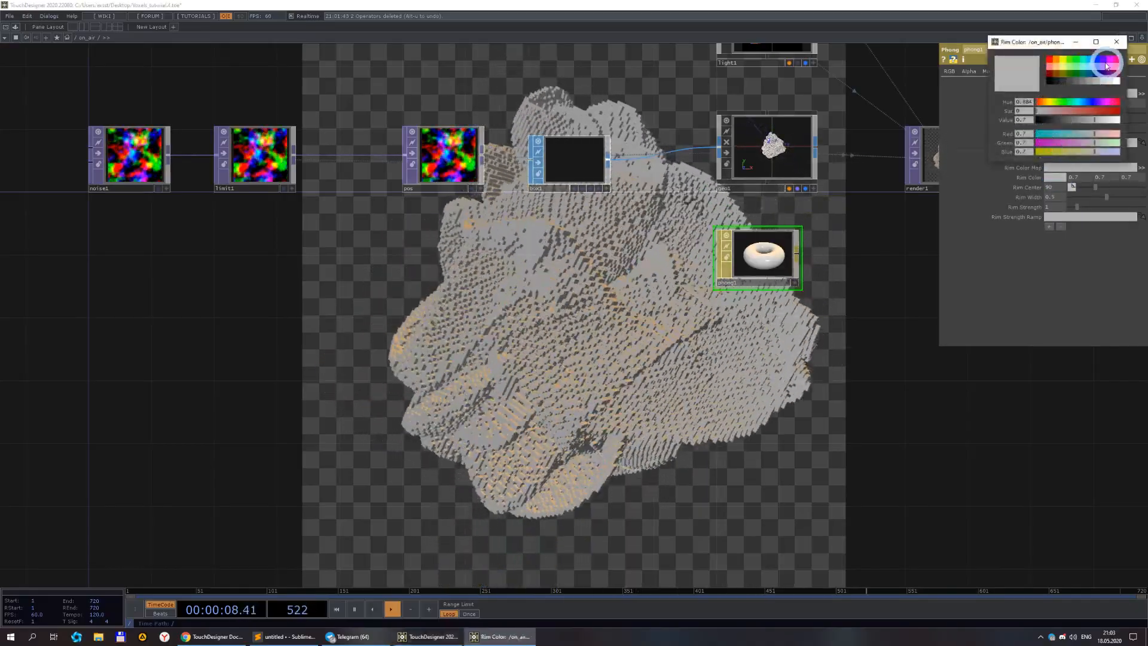
click(1120, 48)
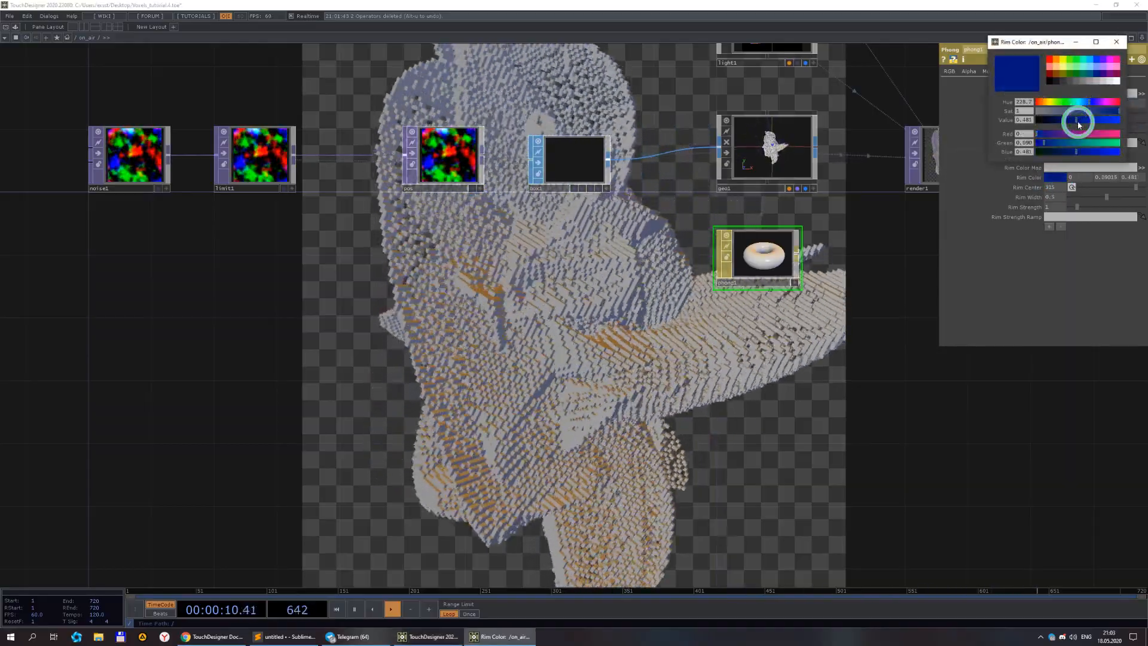
click(1119, 48)
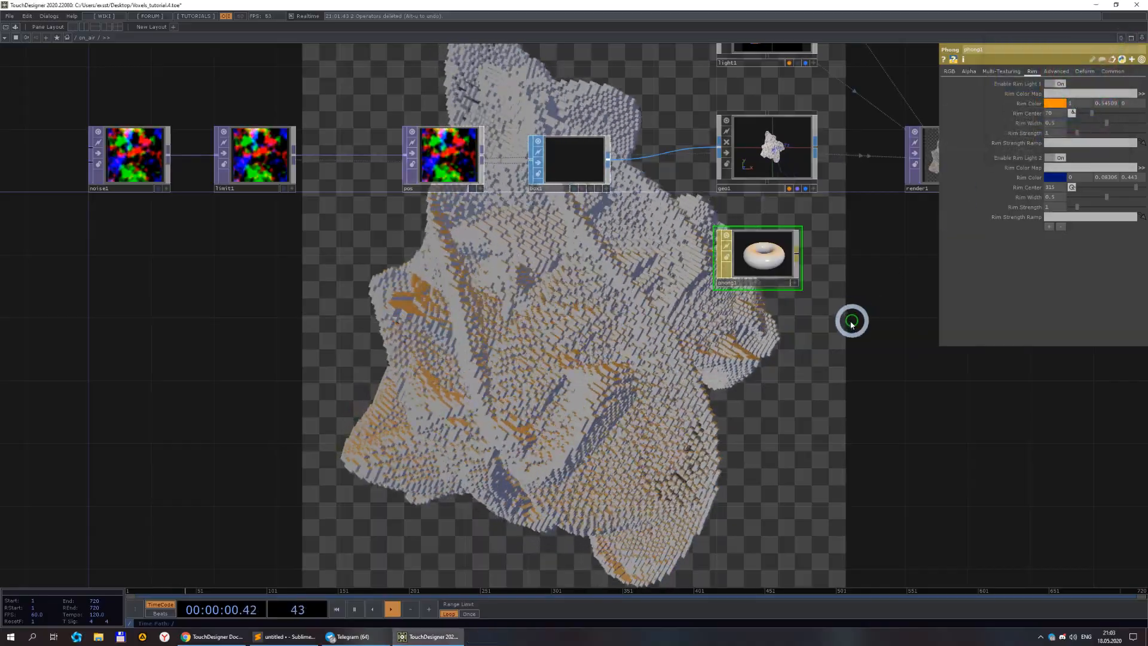
Create a Wireframe material beside the second Geometry COMP.
scroll(826, 346, down, 2)
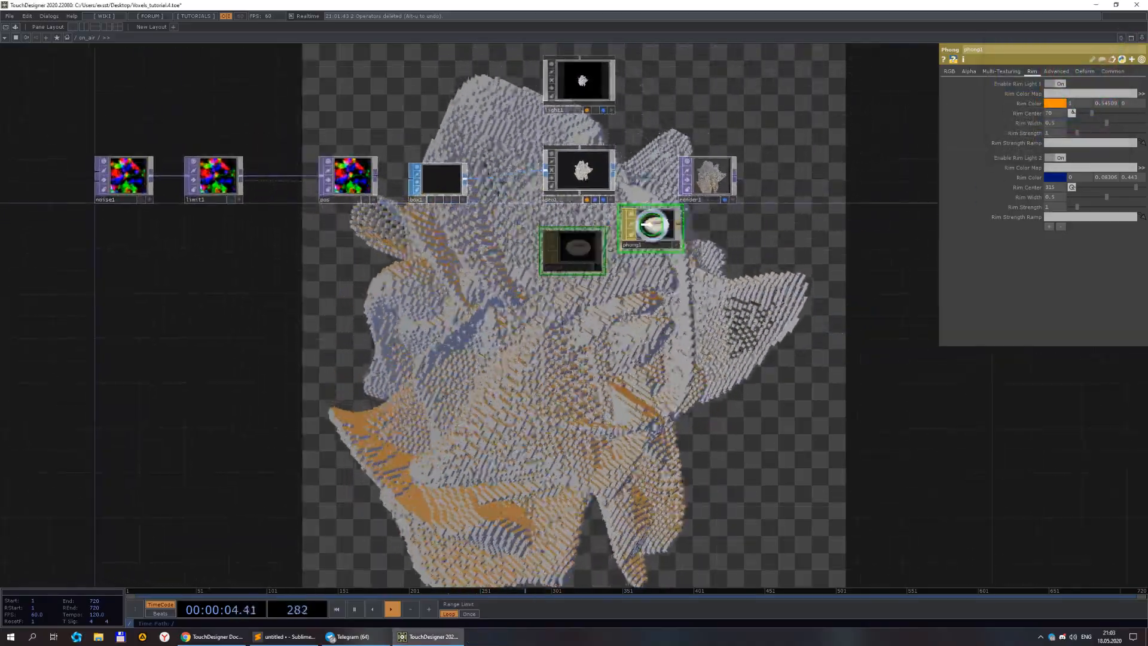
click(591, 186)
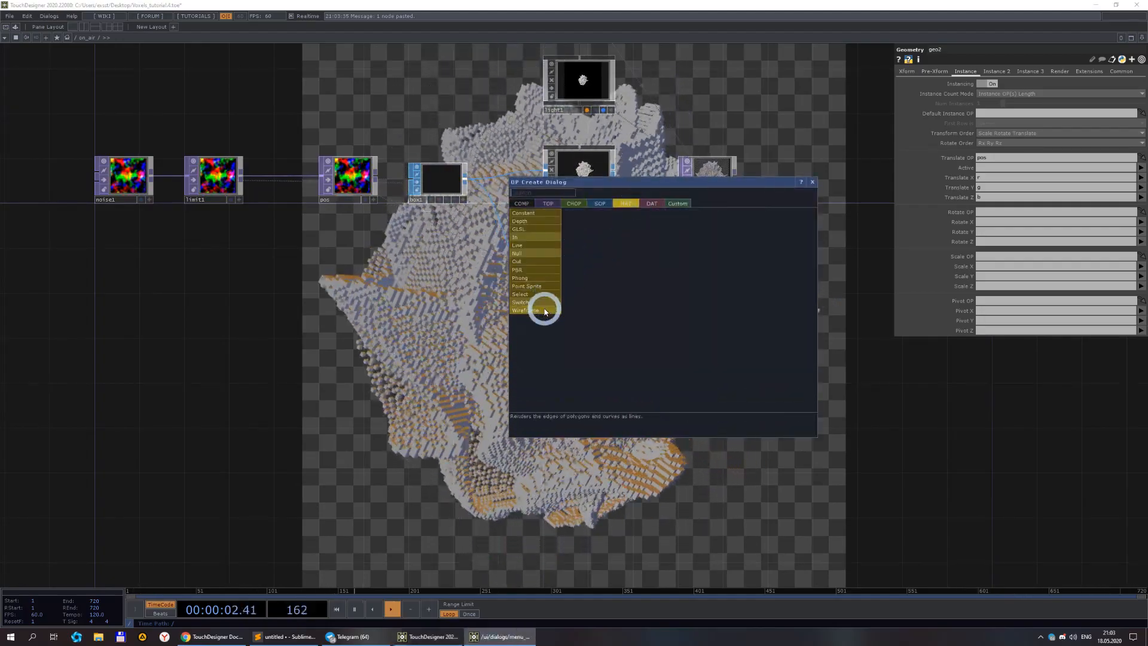
click(659, 309)
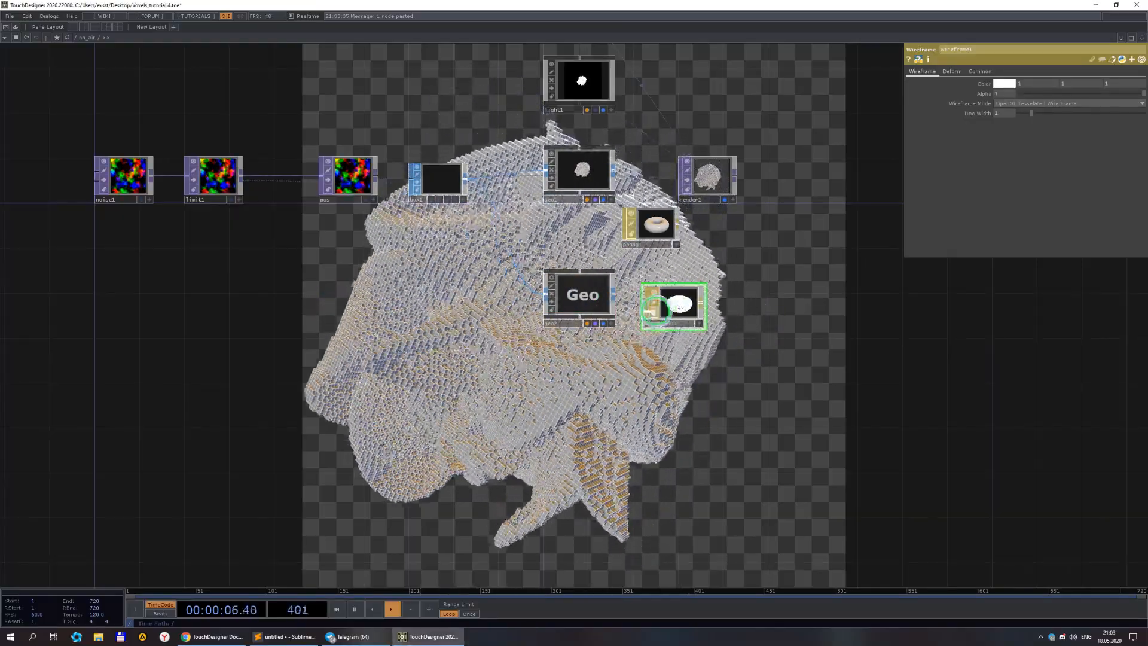
Set the Wireframe material's colour to black.
click(1008, 84)
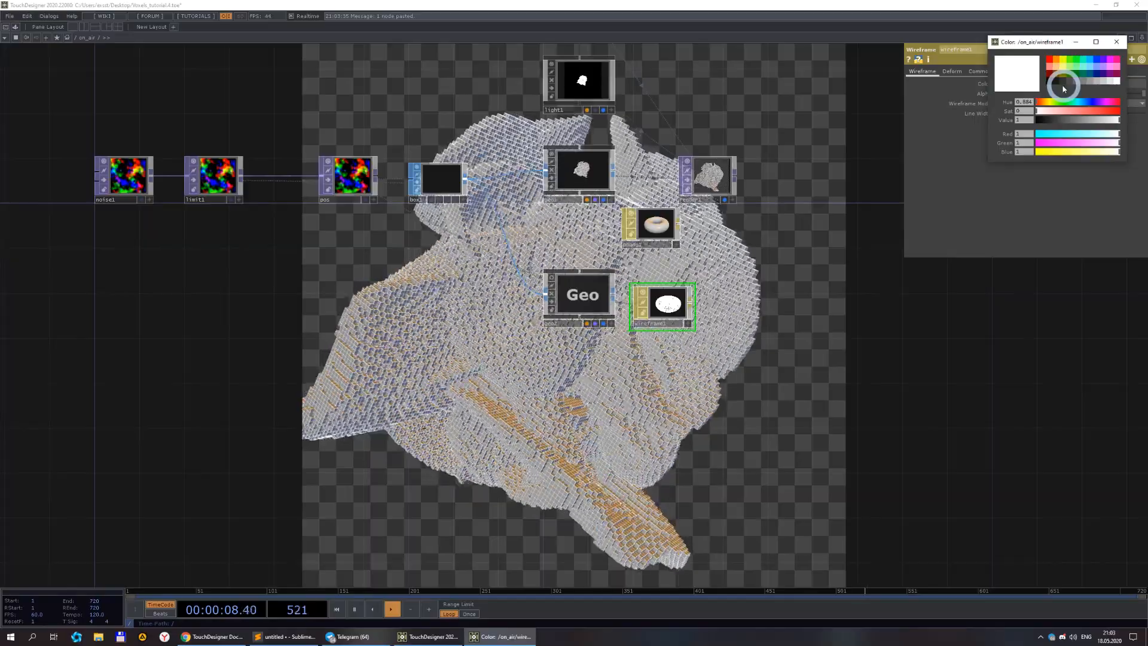
click(1127, 40)
scroll(726, 281, up, 5)
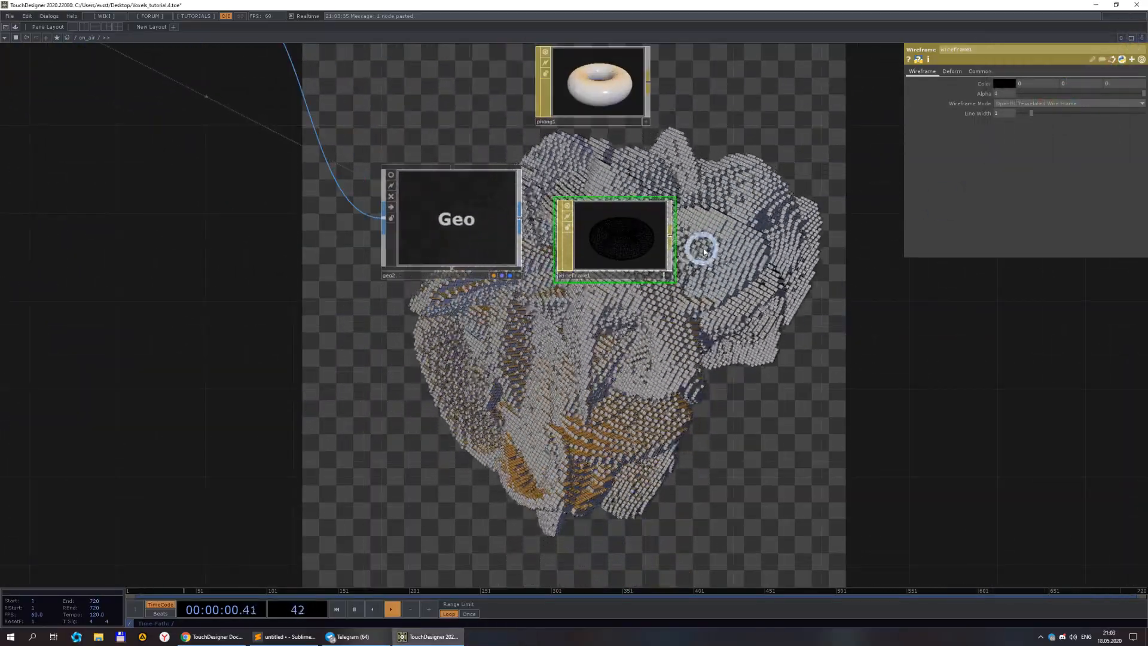
drag(734, 220, 712, 317)
scroll(716, 292, down, 3)
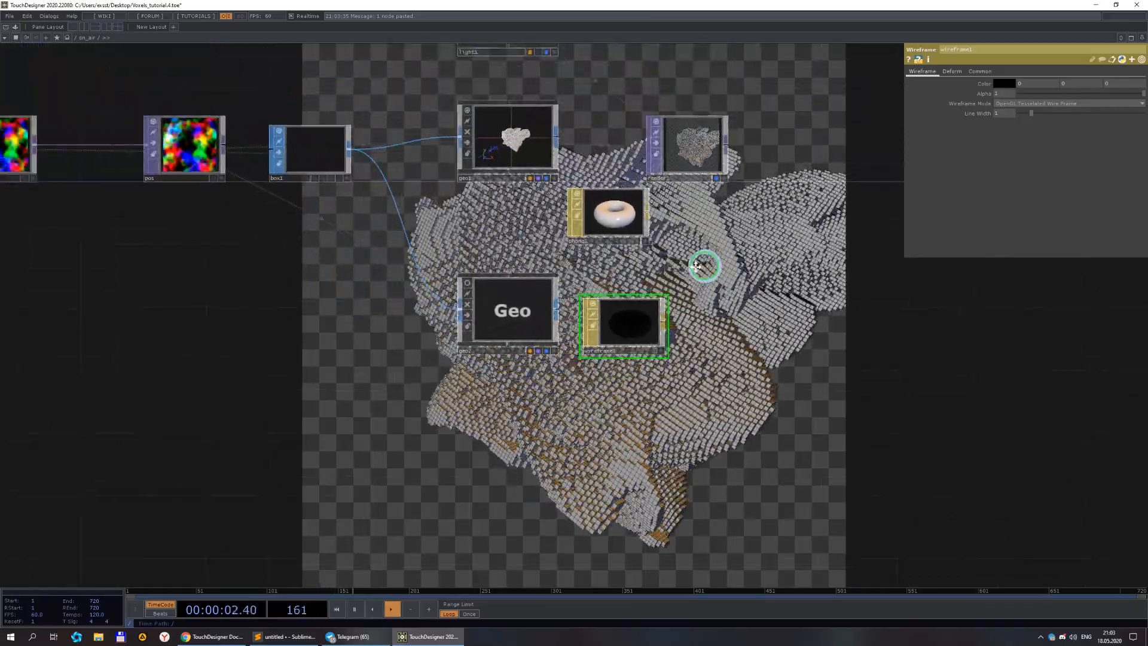
drag(710, 267, 667, 271)
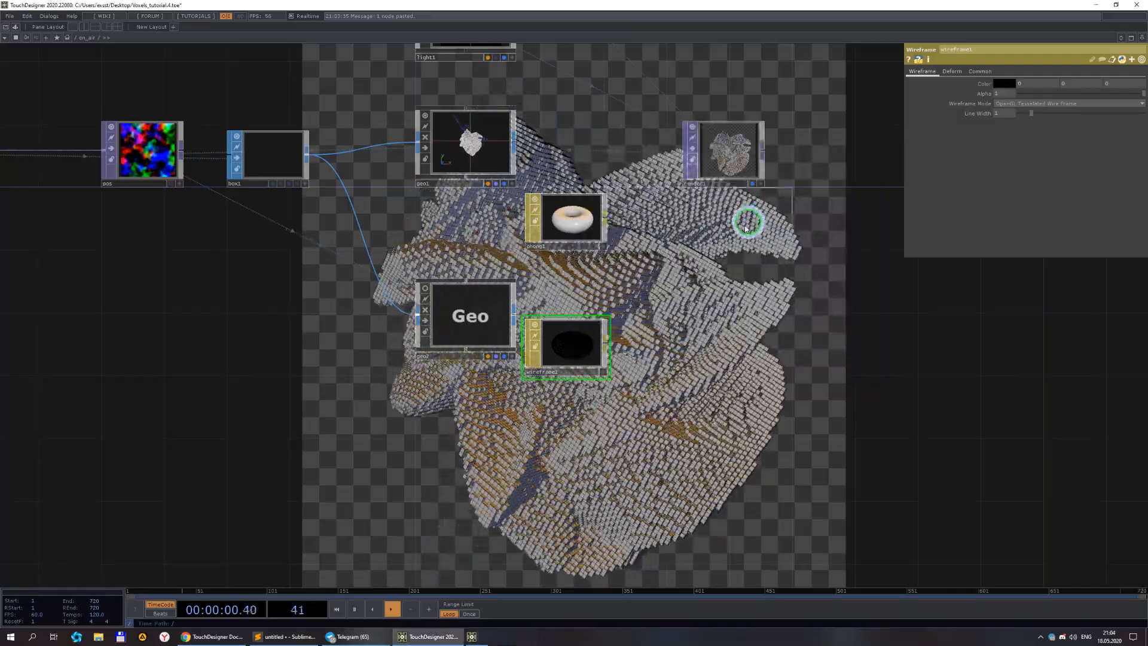
Set up a Render Pass TOP after render1 that renders geo2 and turn on Clear to Camera Color.
click(726, 239)
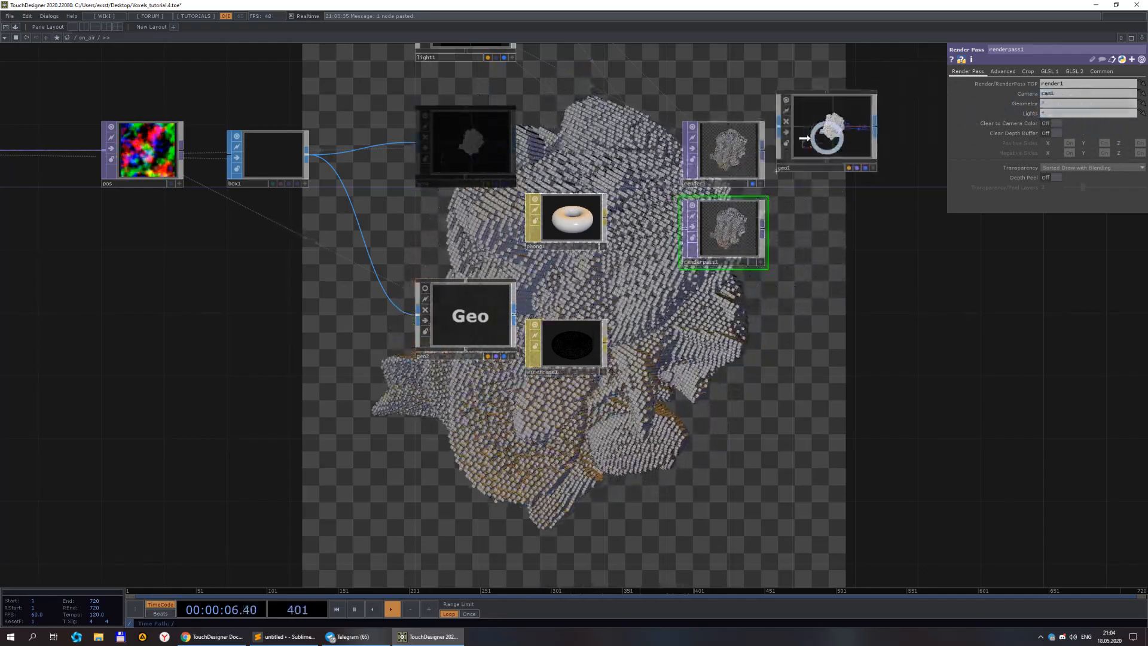
click(718, 154)
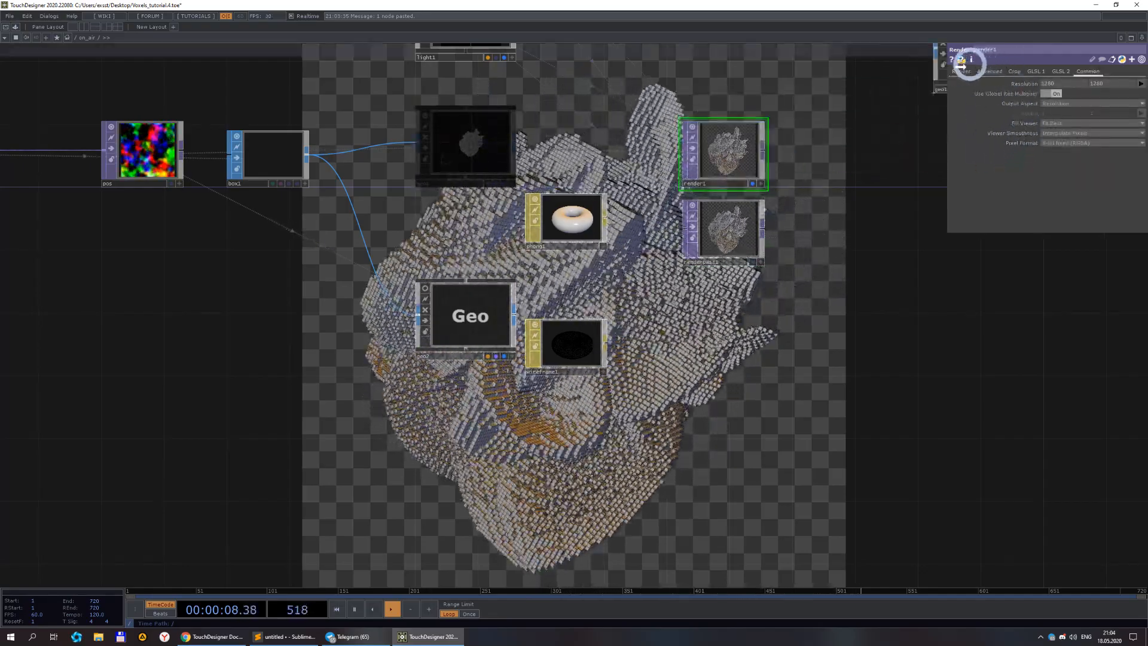
click(959, 71)
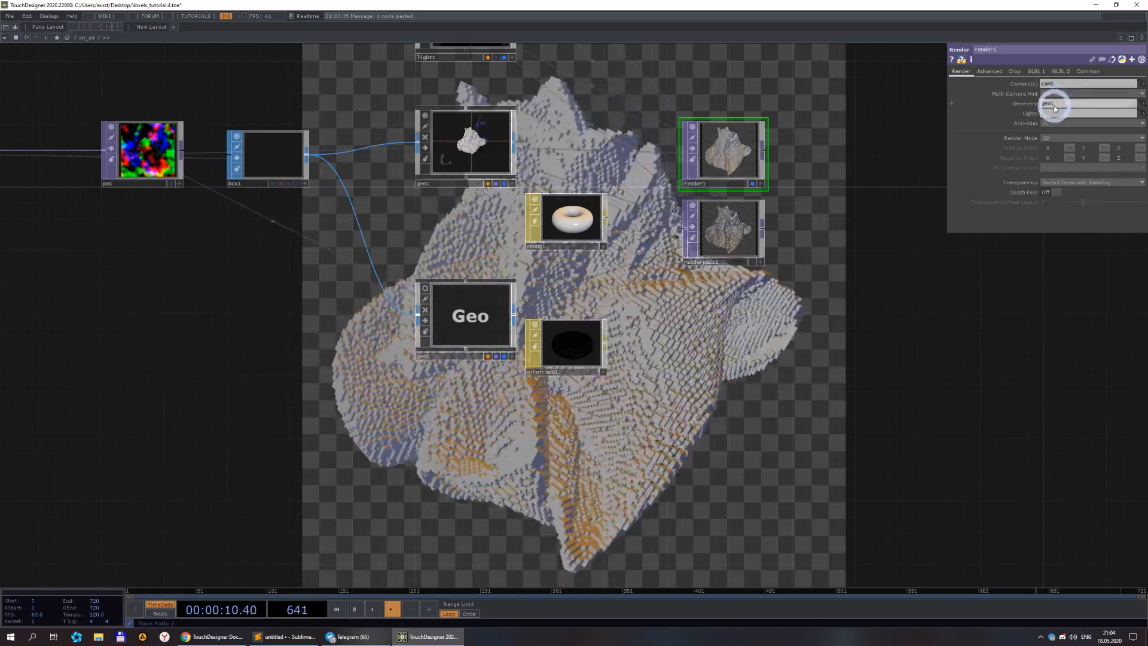
drag(479, 326, 741, 233)
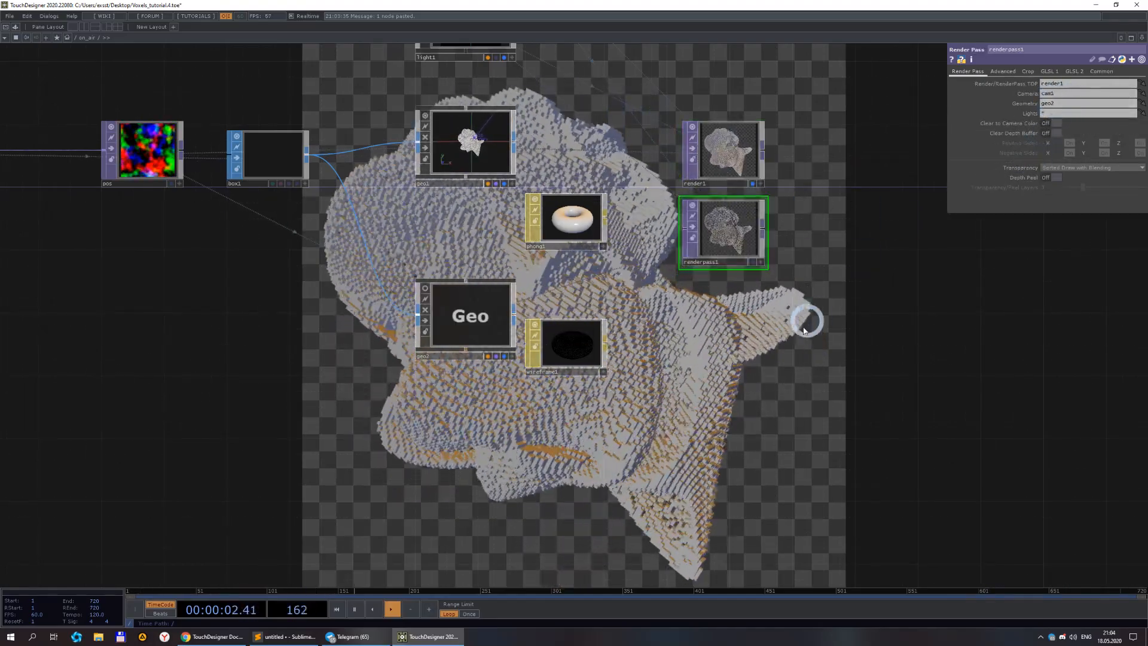
click(1055, 124)
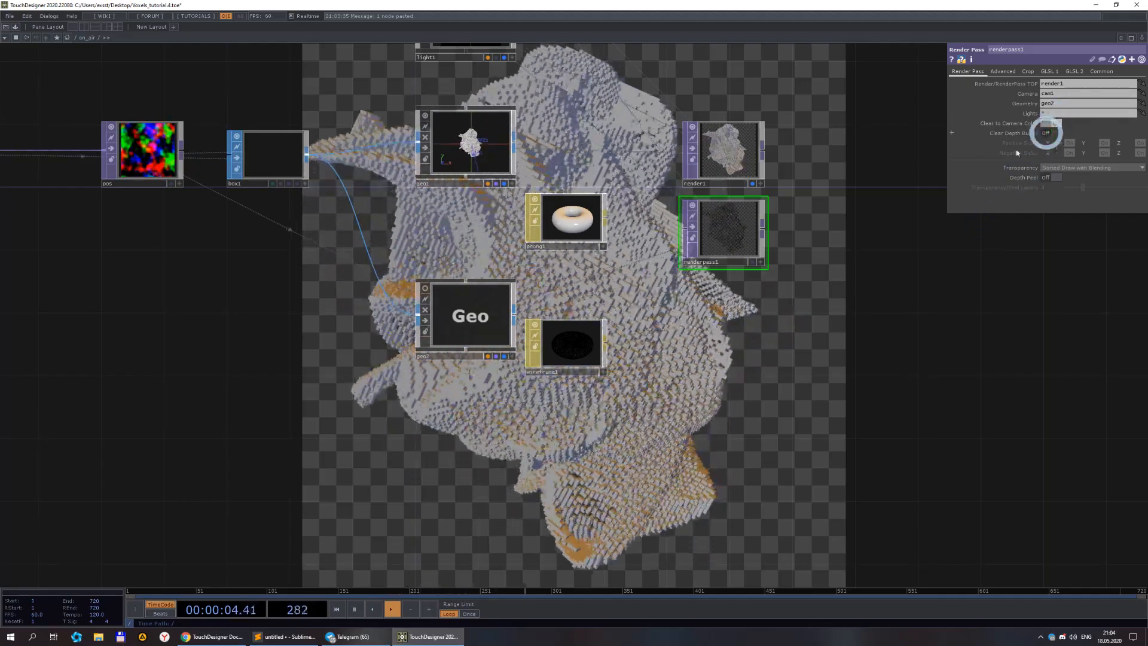
Inspect the render pass output and the surrounding network.
scroll(761, 180, up, 5)
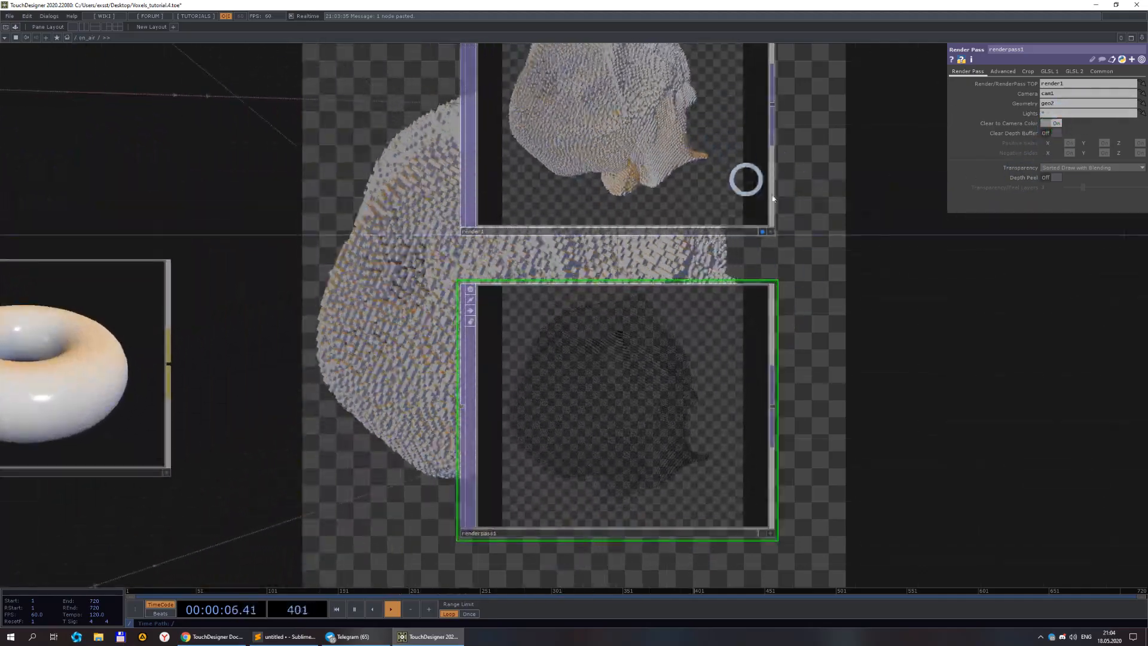
scroll(804, 253, down, 3)
drag(752, 285, 595, 330)
scroll(522, 177, up, 6)
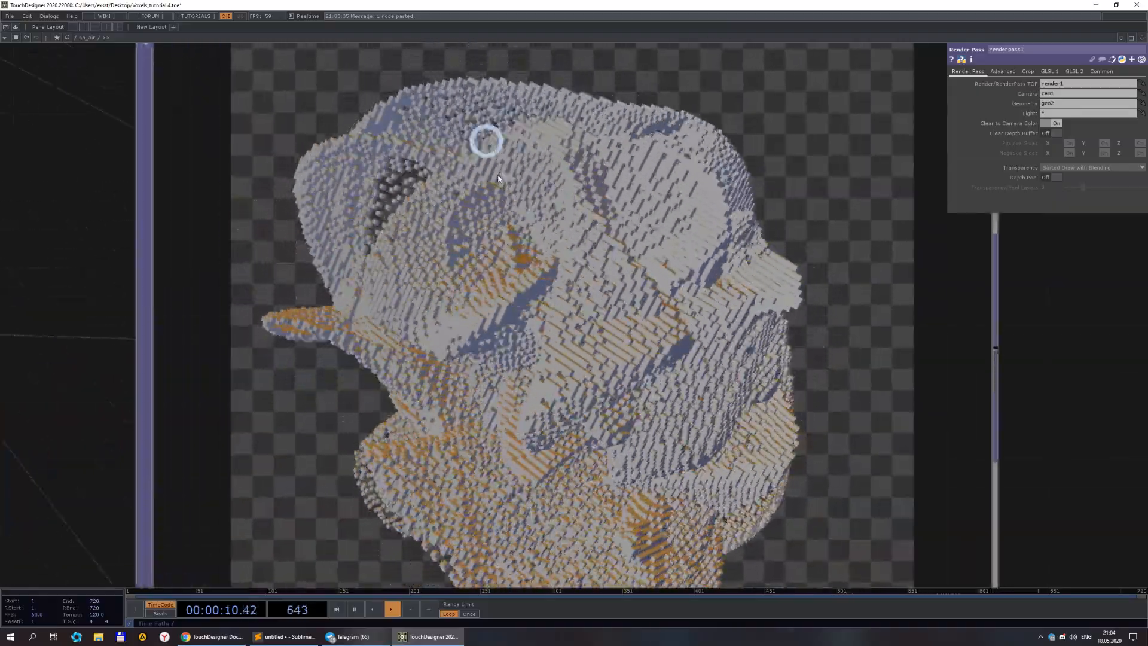
scroll(574, 258, down, 8)
scroll(502, 359, up, 5)
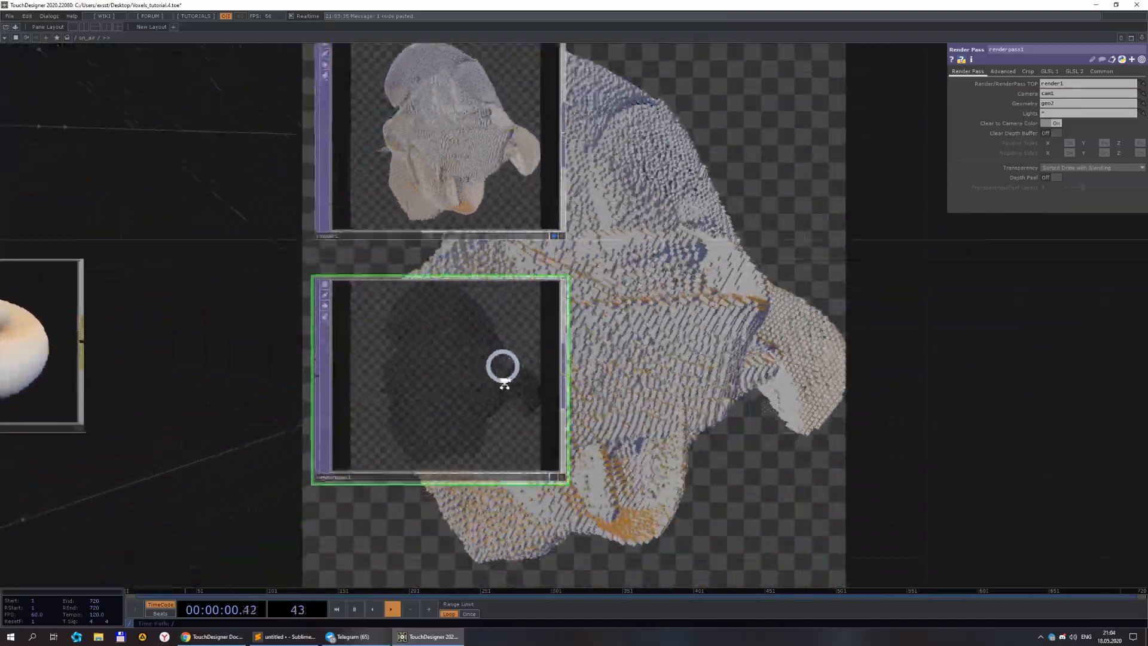
scroll(539, 349, down, 3)
scroll(616, 356, down, 10)
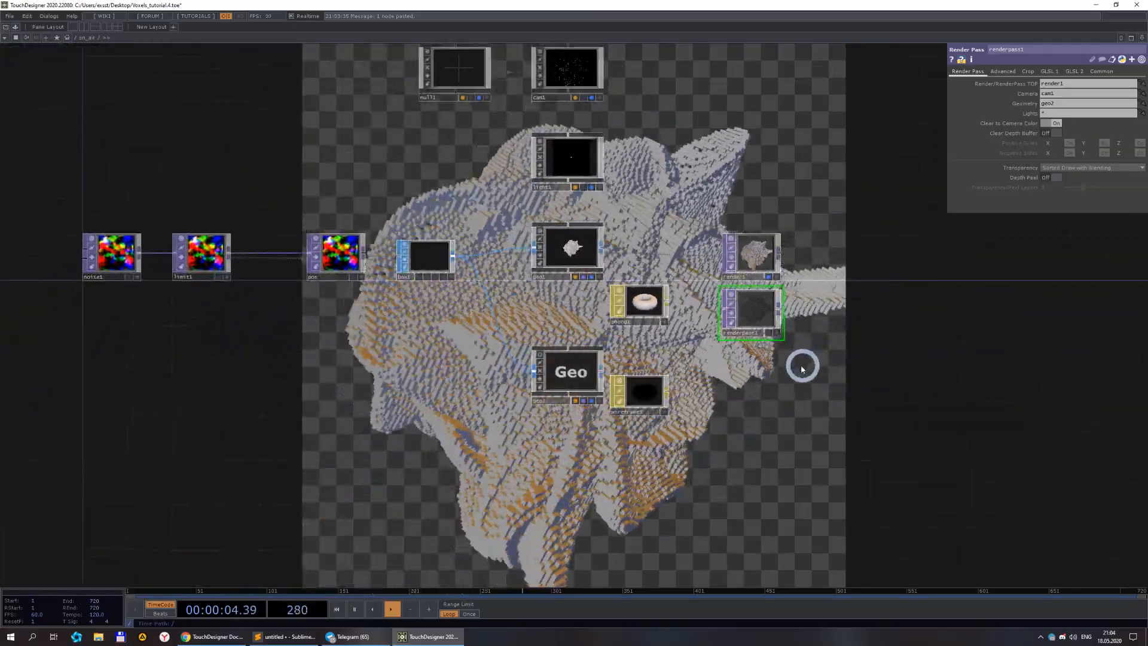
scroll(803, 362, down, 4)
scroll(784, 381, up, 3)
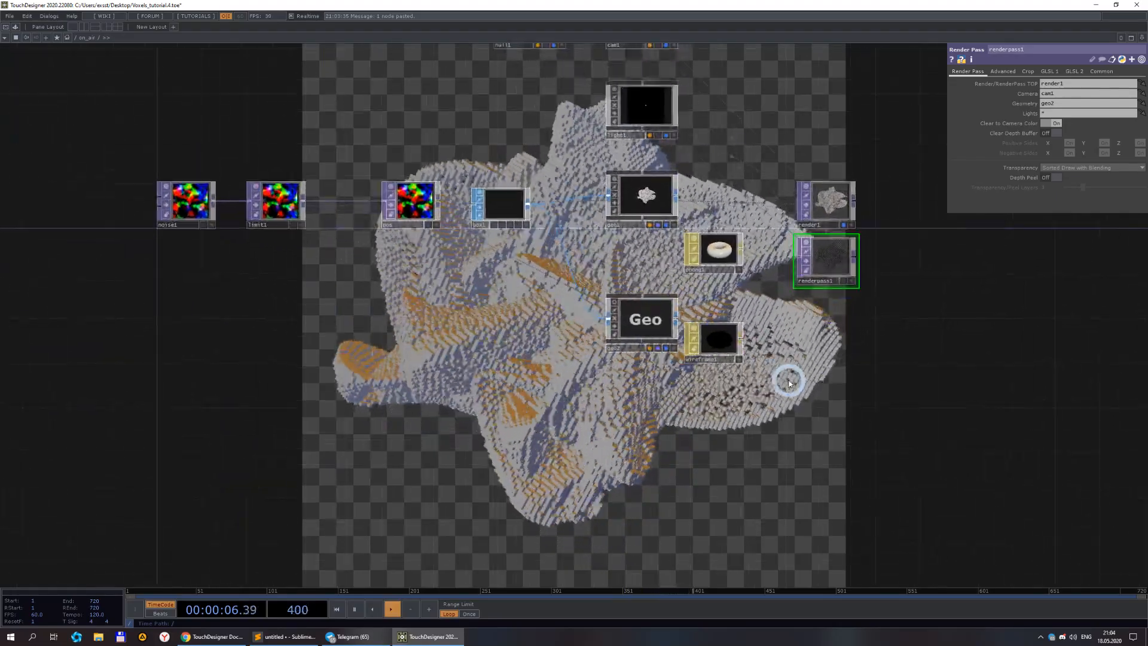
drag(549, 400, 653, 404)
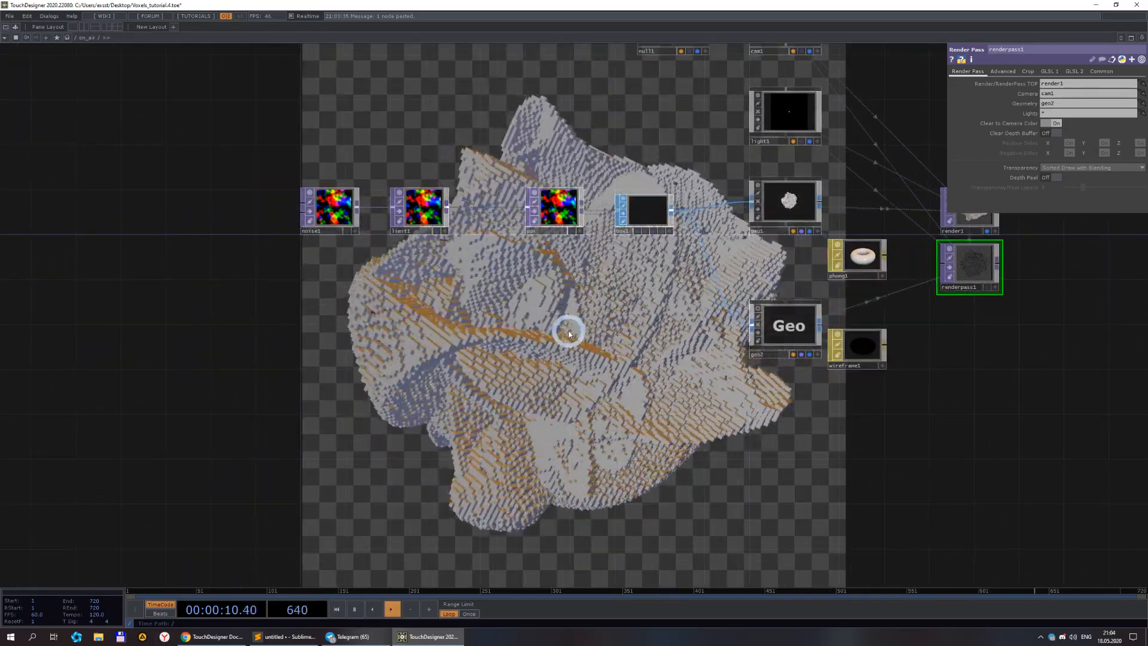
scroll(570, 329, up, 3)
drag(492, 274, 619, 295)
Add a Ramp TOP below the noise chain.
click(360, 179)
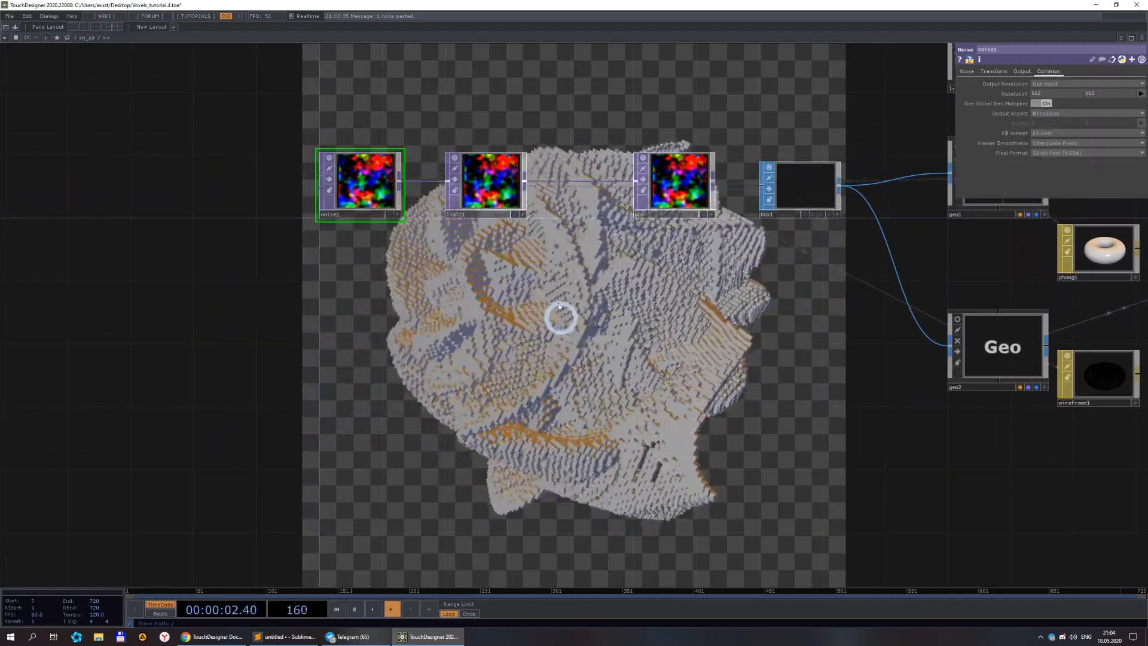
click(522, 203)
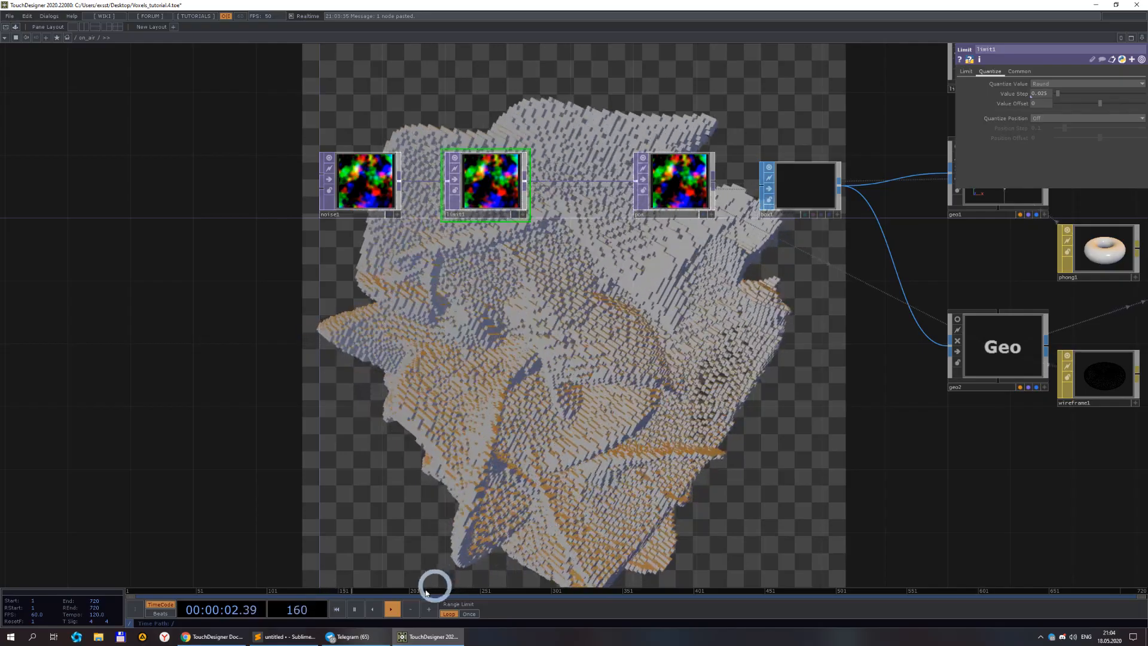
double_click(373, 347)
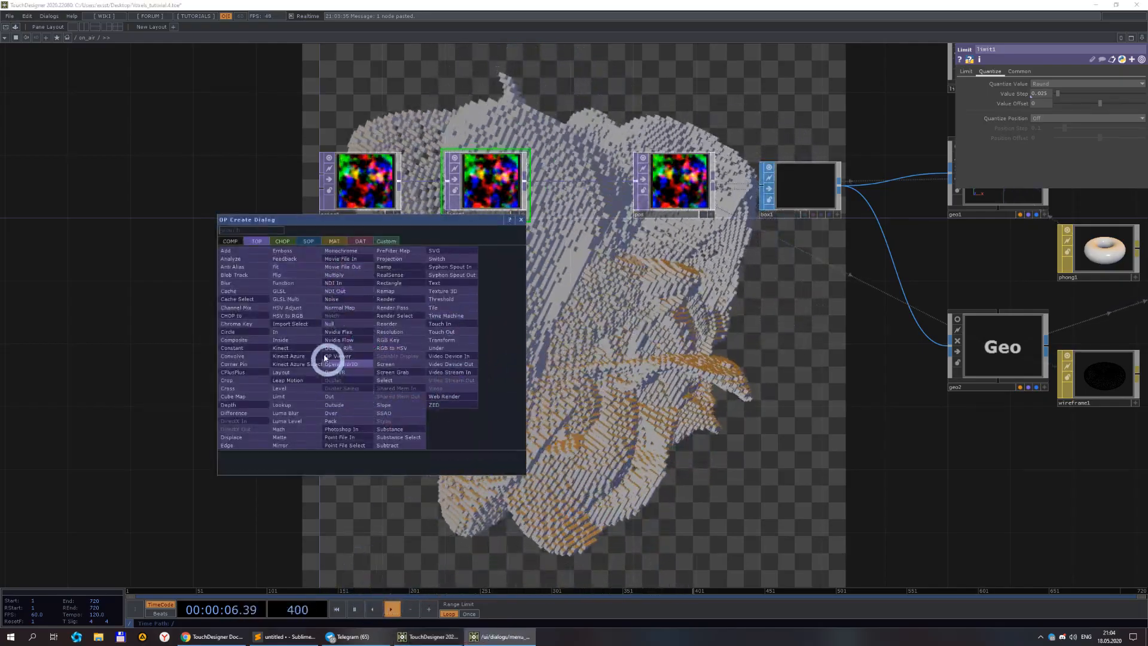
click(393, 271)
click(373, 335)
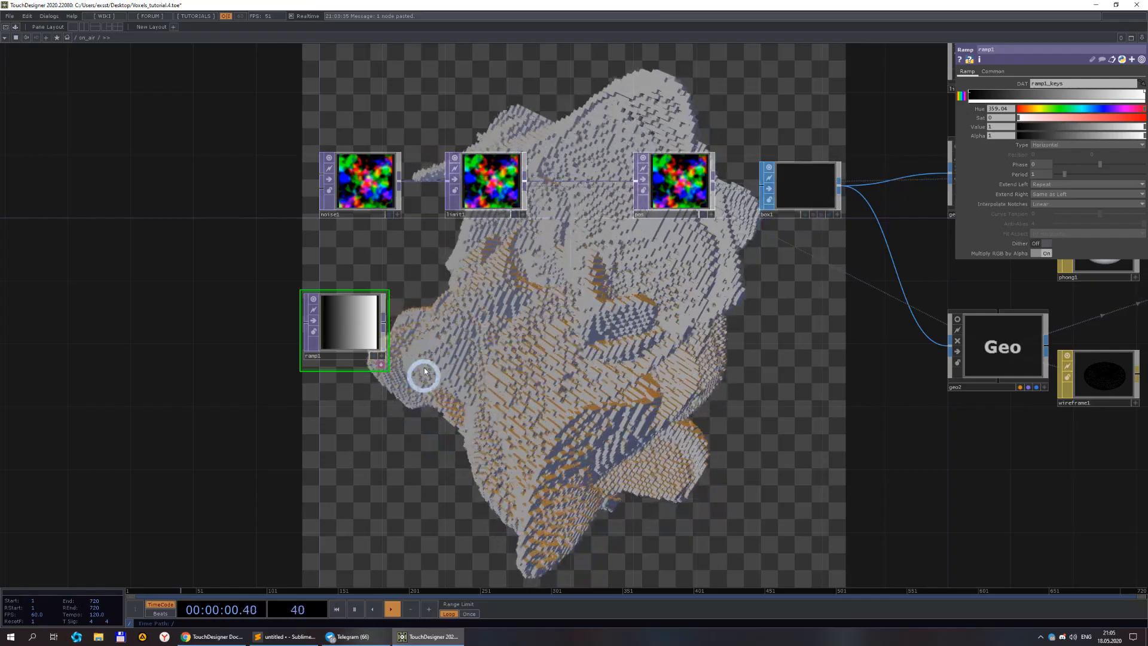
Append a Limit TOP to the ramp's output.
scroll(398, 332, up, 3)
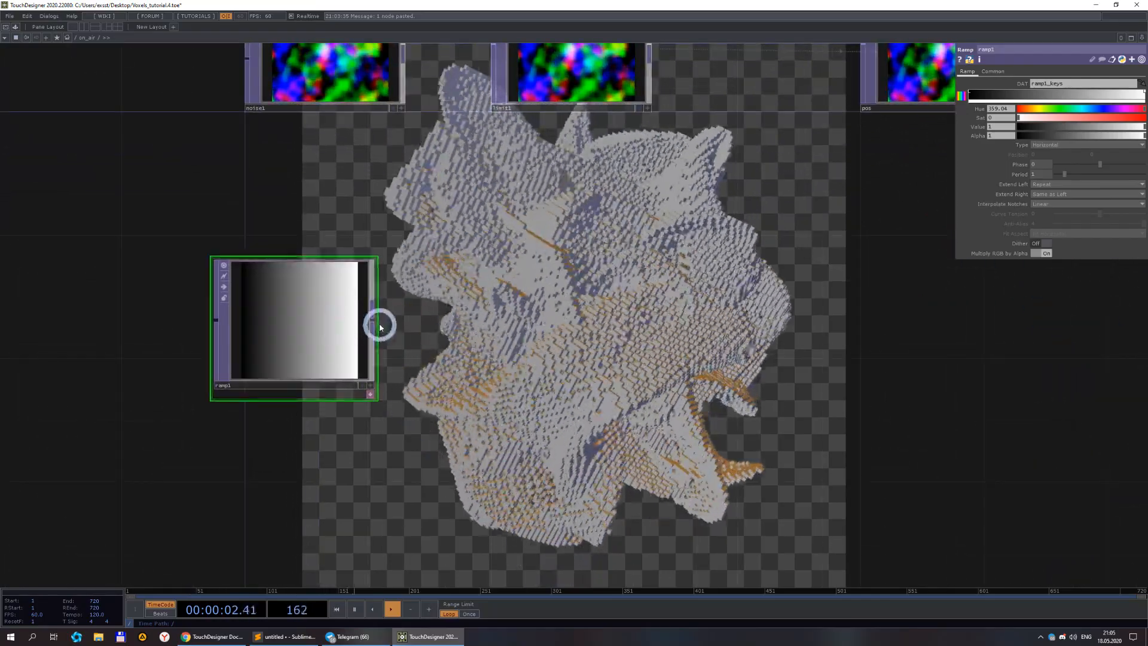
right_click(373, 323)
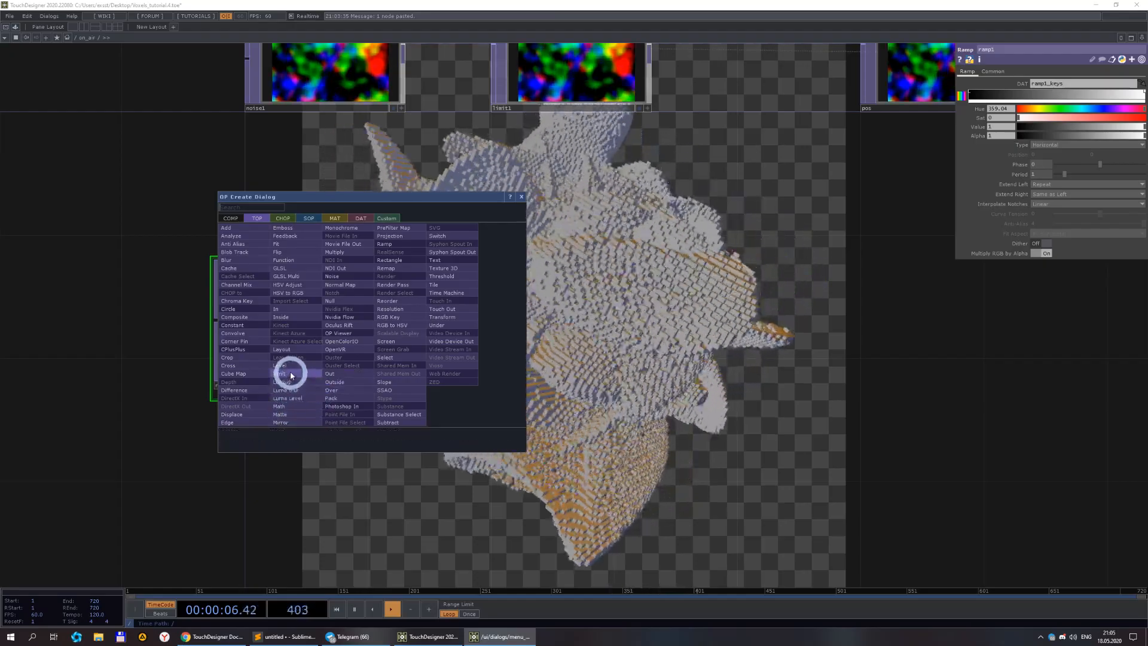
click(289, 374)
click(614, 341)
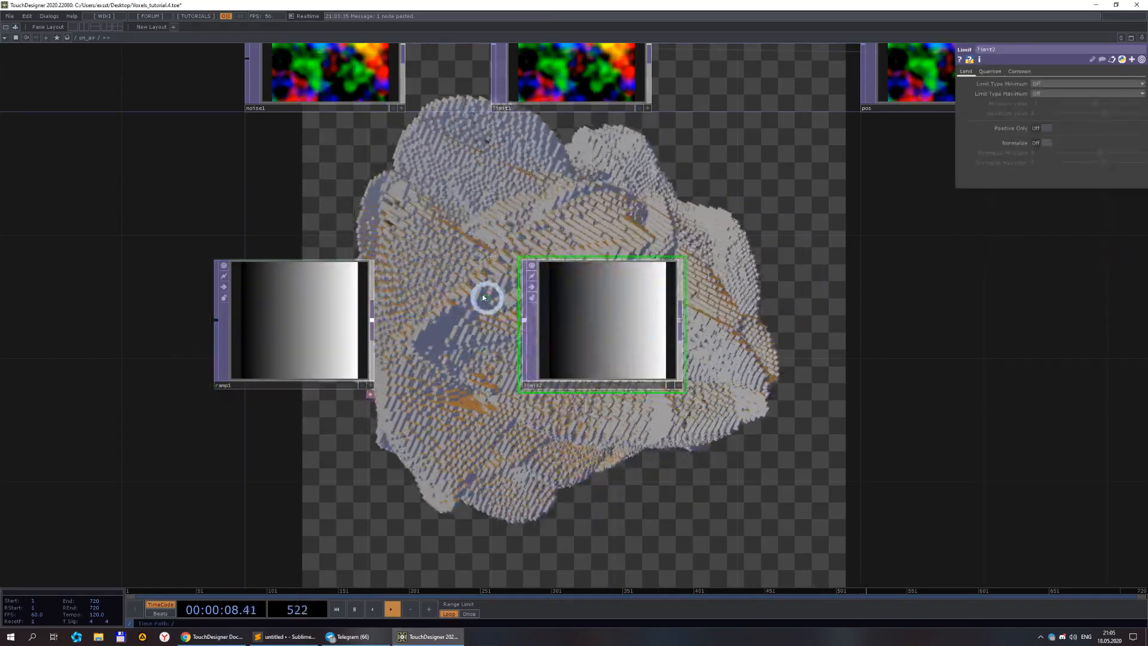
Zoom into the limit TOP's viewer to examine its quantized noise output.
scroll(485, 301, down, 3)
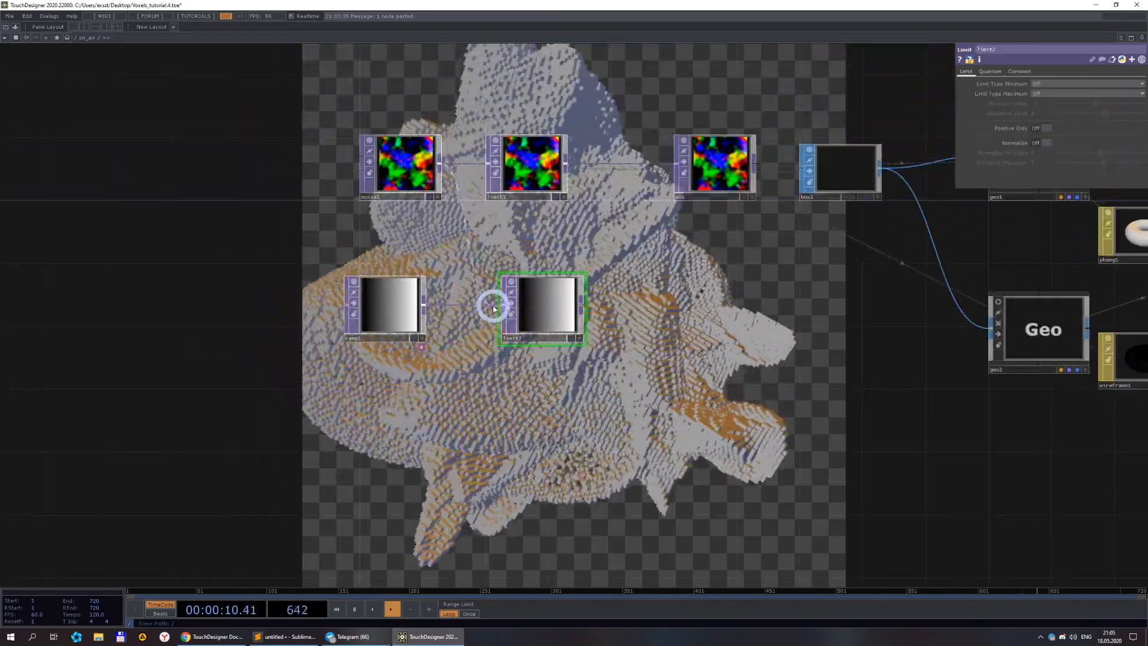
click(541, 309)
scroll(544, 314, up, 5)
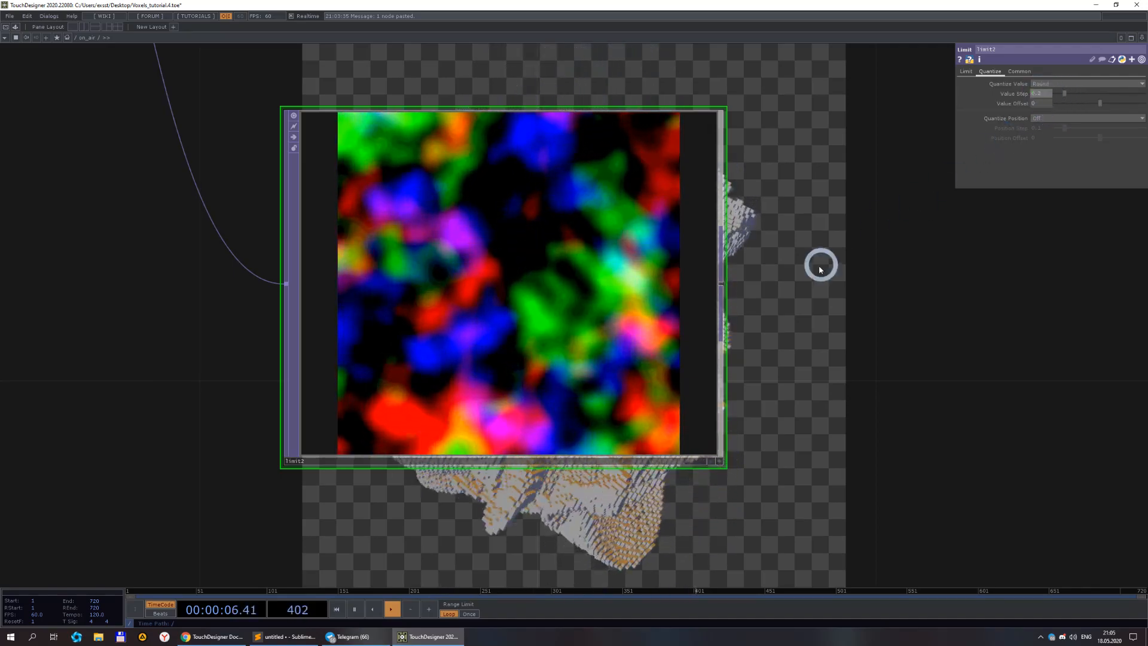
scroll(571, 259, up, 4)
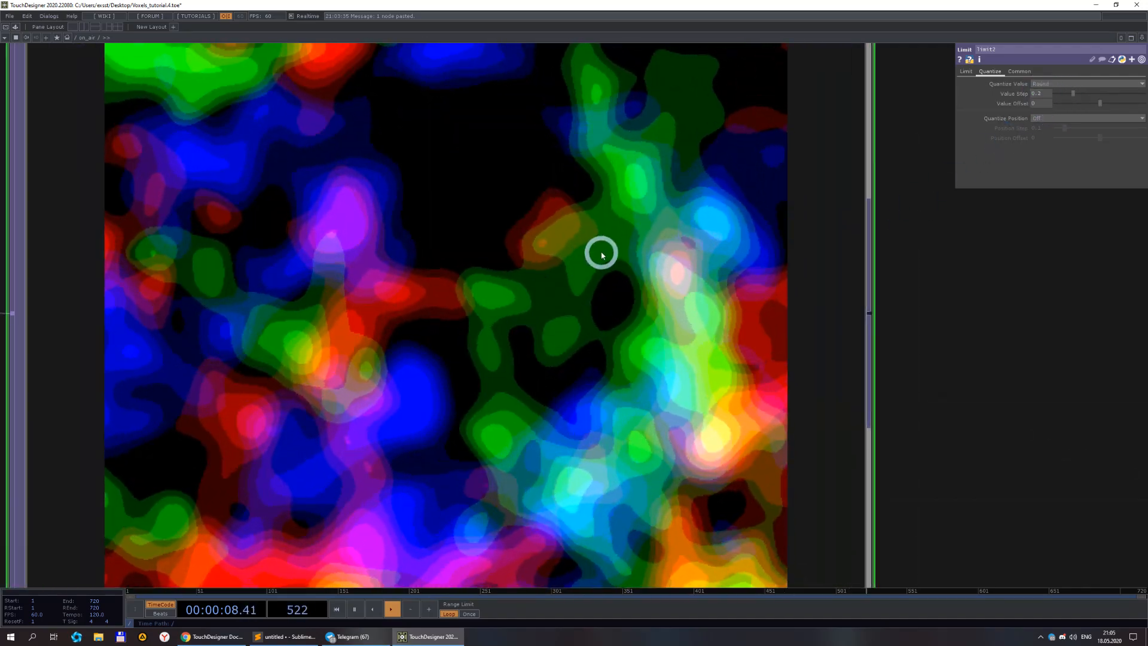
scroll(600, 251, down, 2)
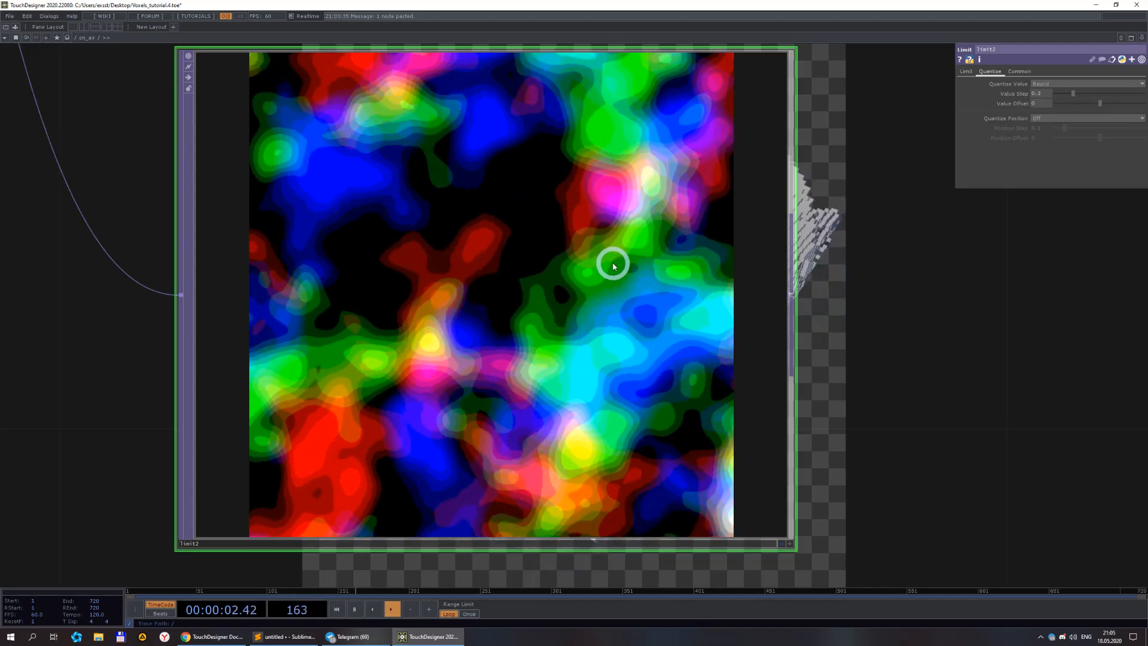
scroll(526, 278, down, 3)
drag(311, 217, 674, 486)
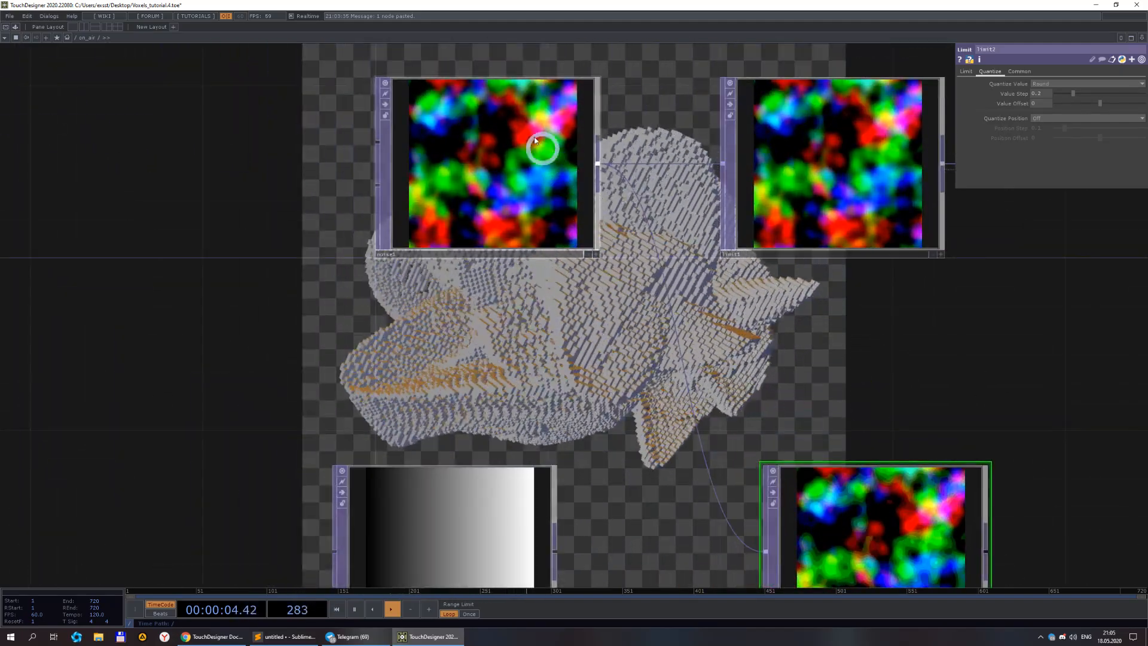
scroll(530, 135, up, 4)
scroll(505, 270, down, 4)
scroll(921, 386, up, 3)
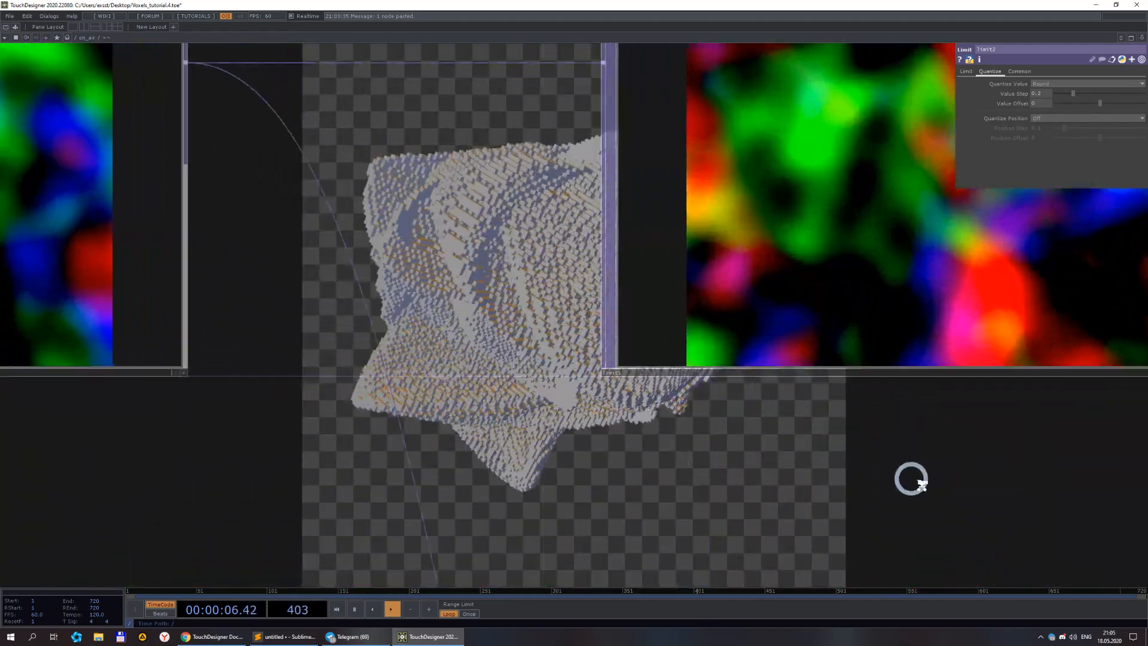
drag(911, 477, 452, 159)
scroll(450, 132, down, 4)
scroll(567, 390, up, 4)
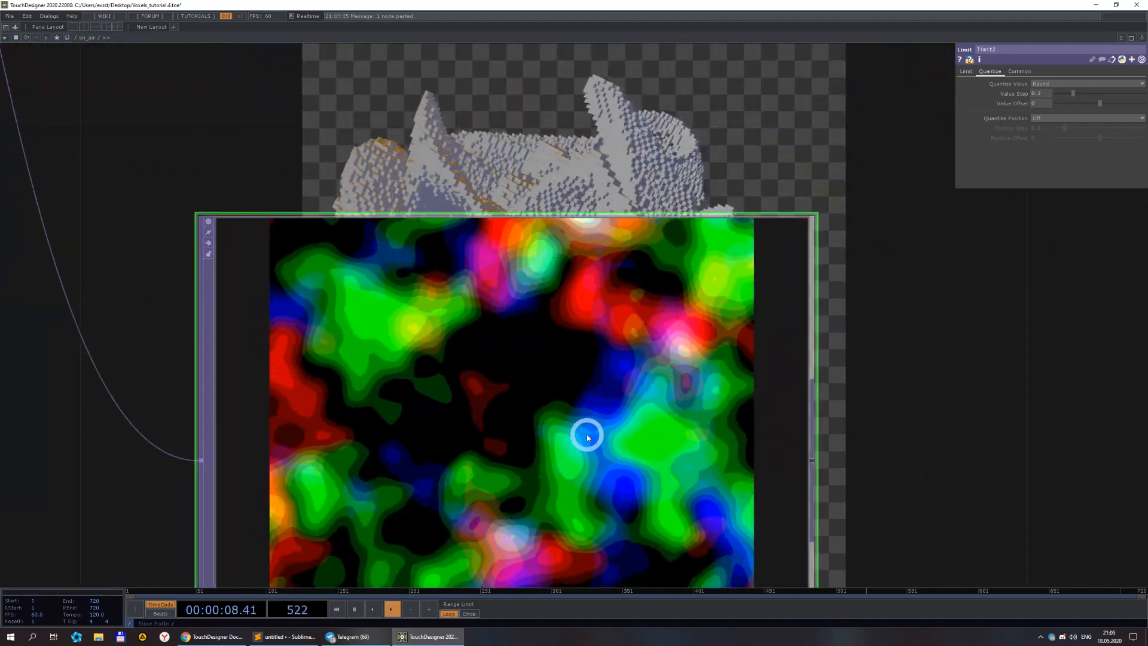
scroll(588, 438, up, 2)
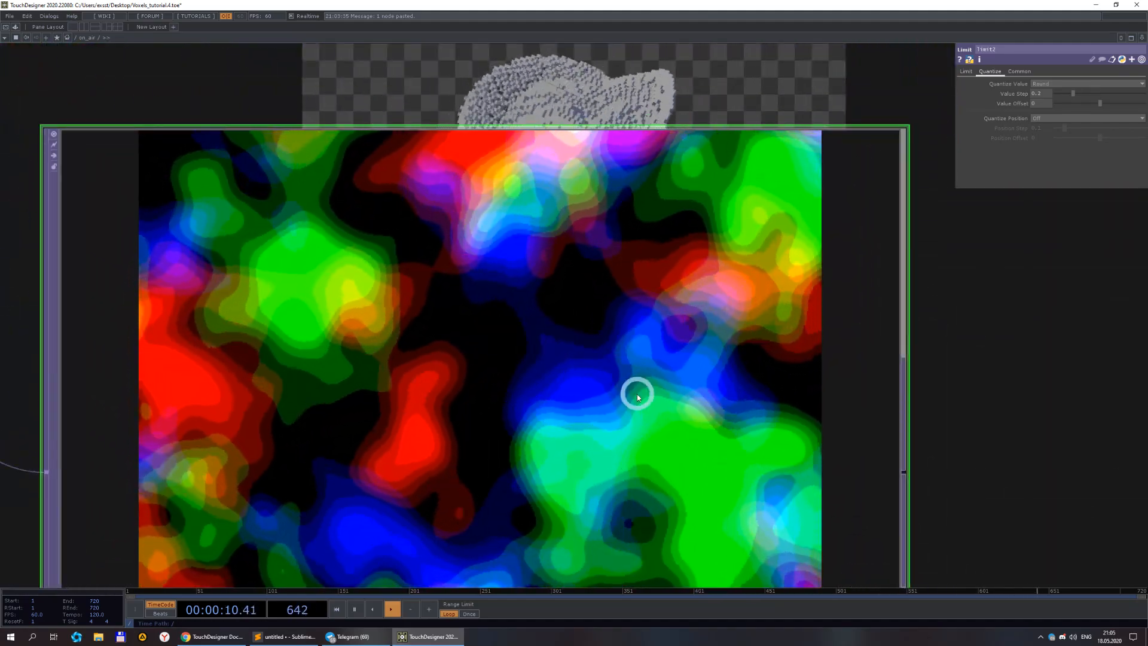
scroll(615, 303, down, 5)
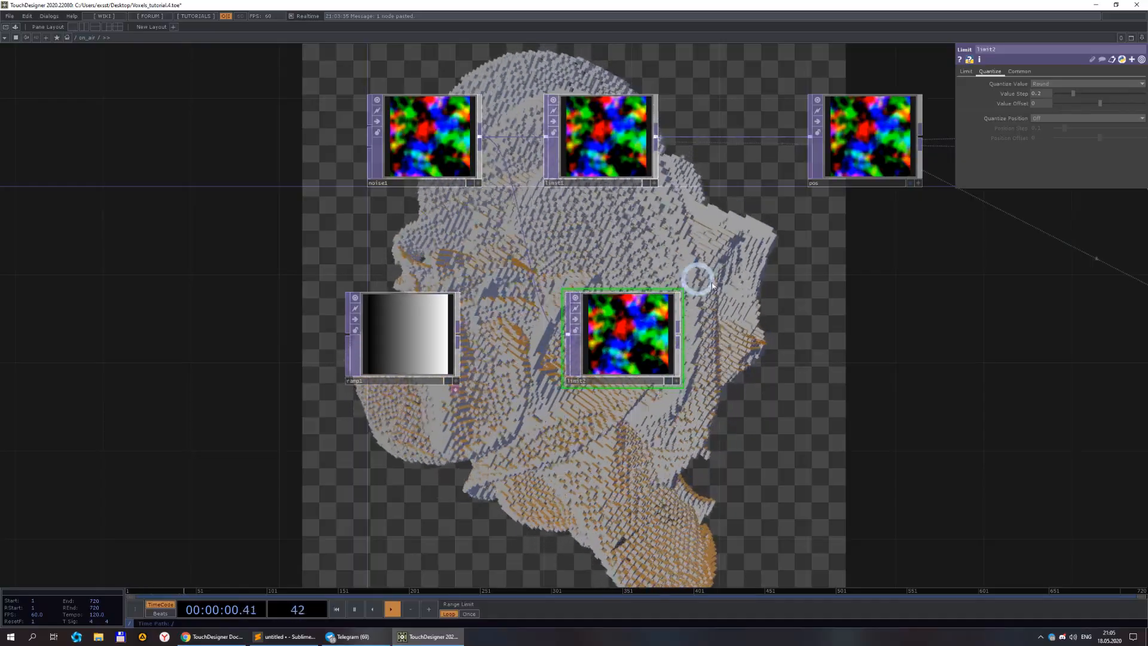
scroll(682, 293, down, 8)
Delete the Limit TOP that was appended to the ramp.
drag(597, 332, 560, 329)
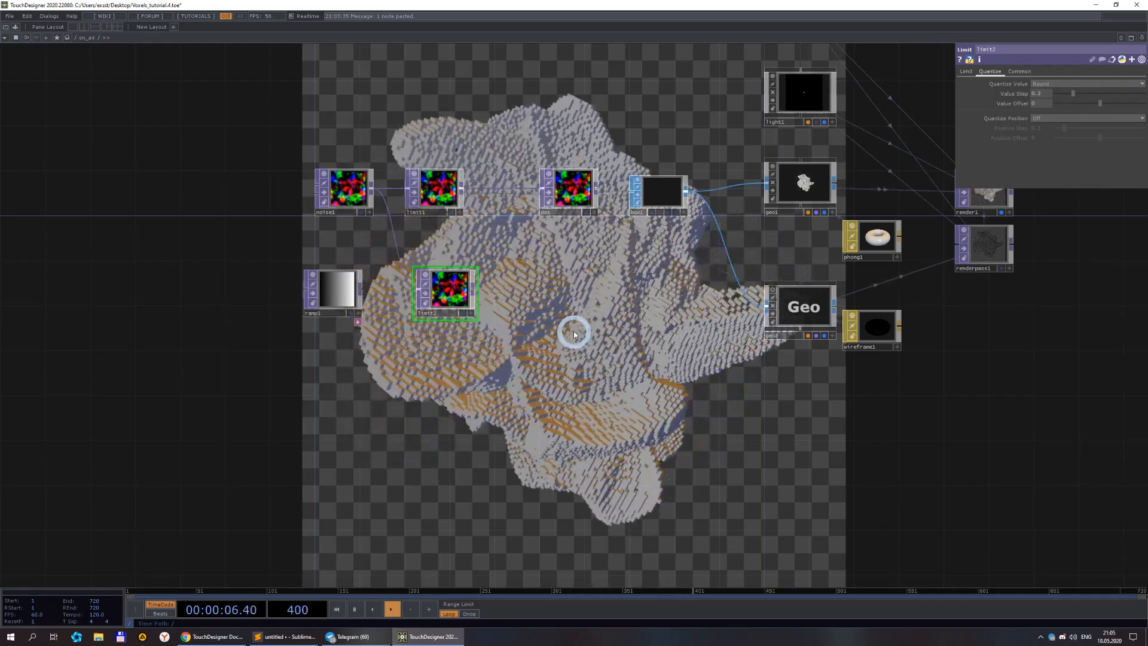
scroll(573, 331, down, 2)
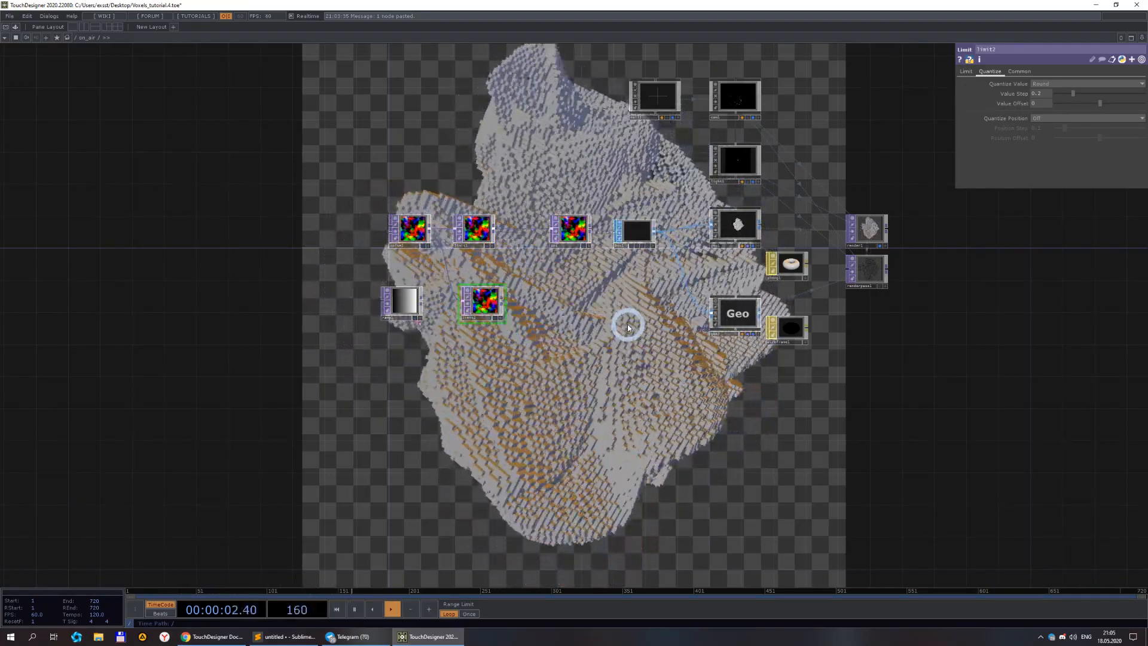
key(Delete)
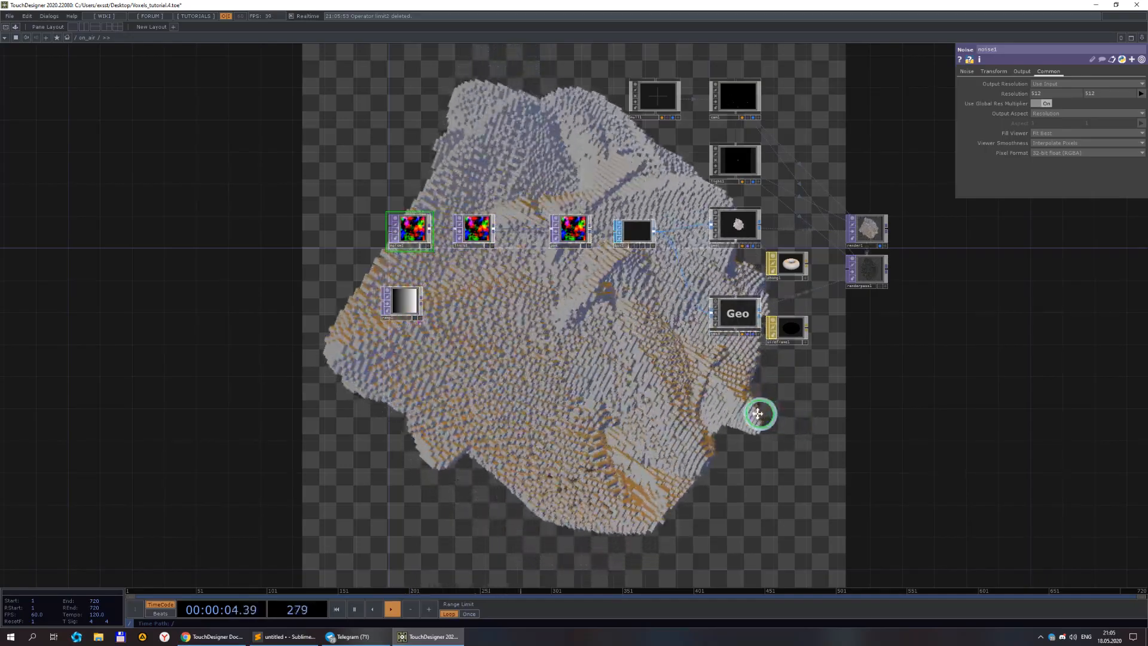
drag(759, 413, 643, 425)
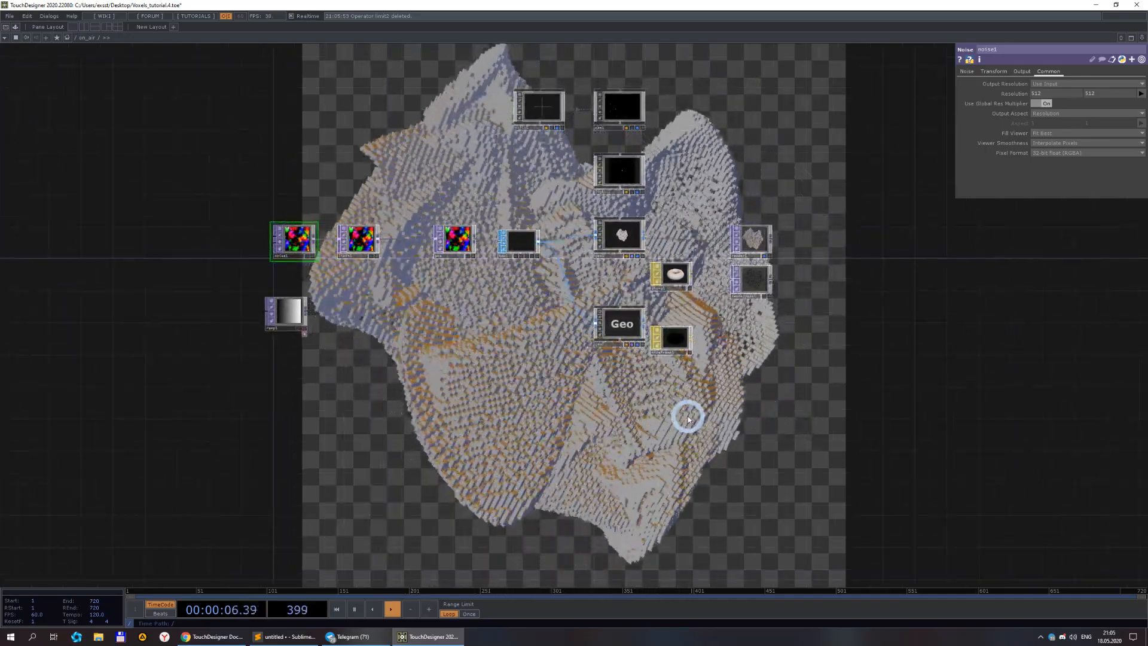
click(79, 38)
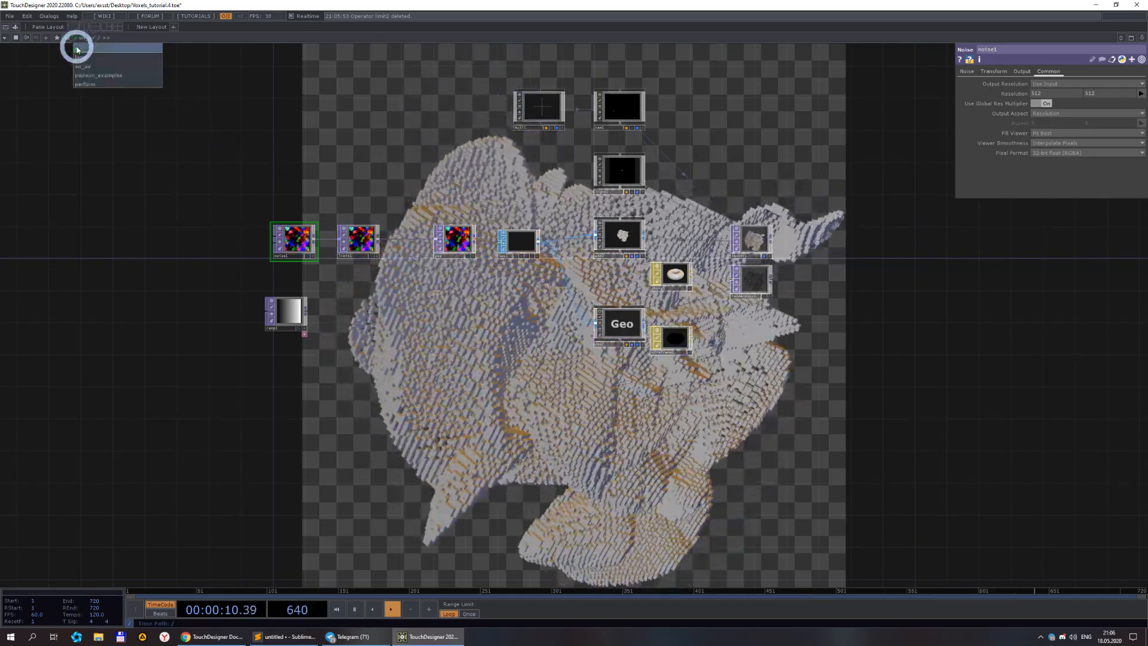
click(76, 49)
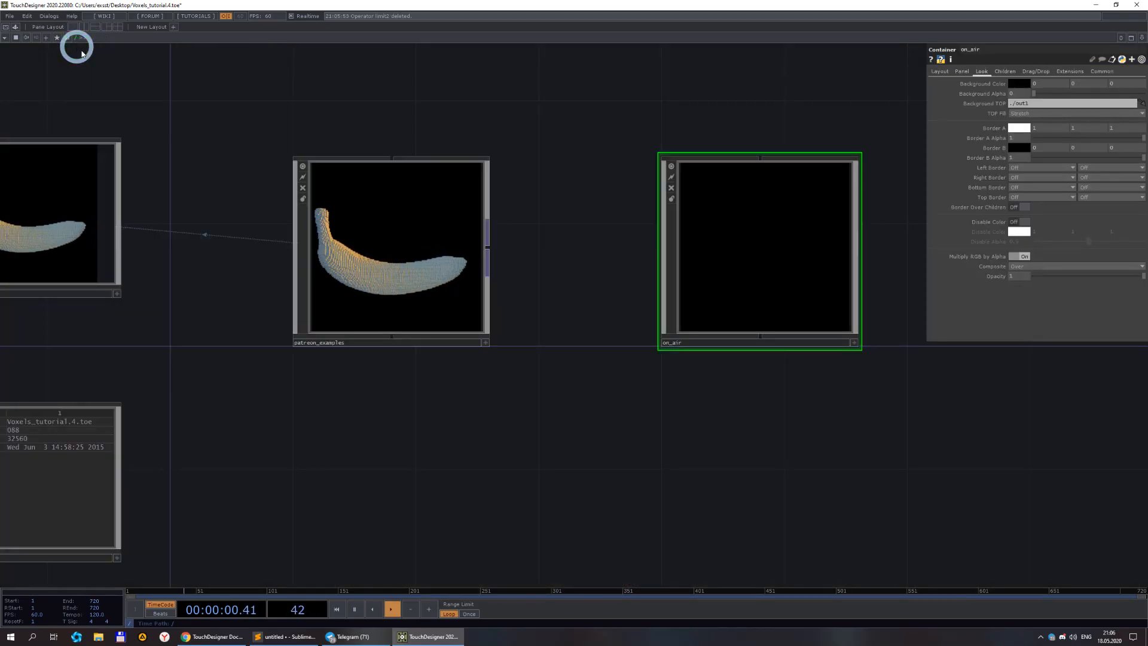
double_click(763, 267)
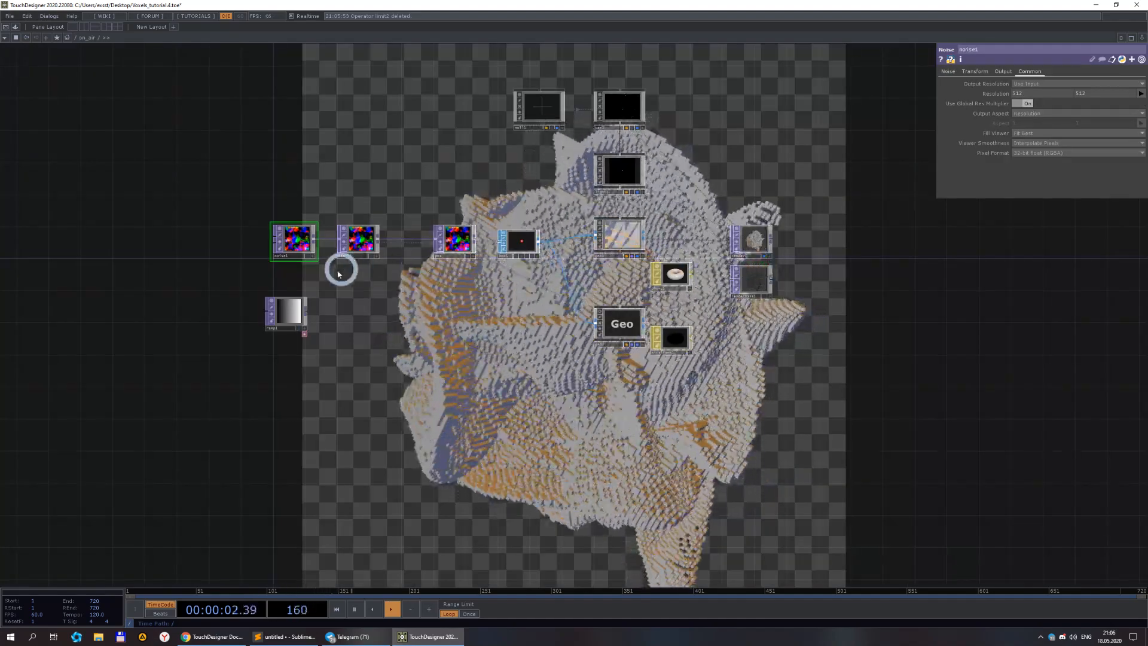
Rearrange noise1 and the ramp leftward to open space in front of limit1.
drag(359, 311, 599, 310)
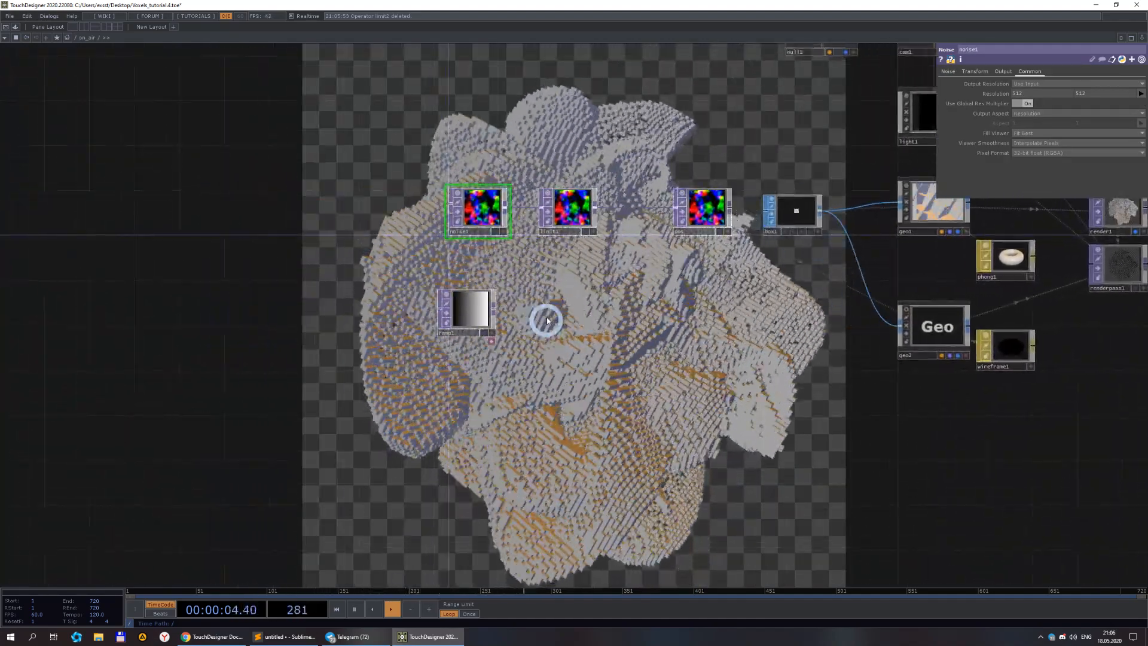
right_drag(413, 208, 488, 320)
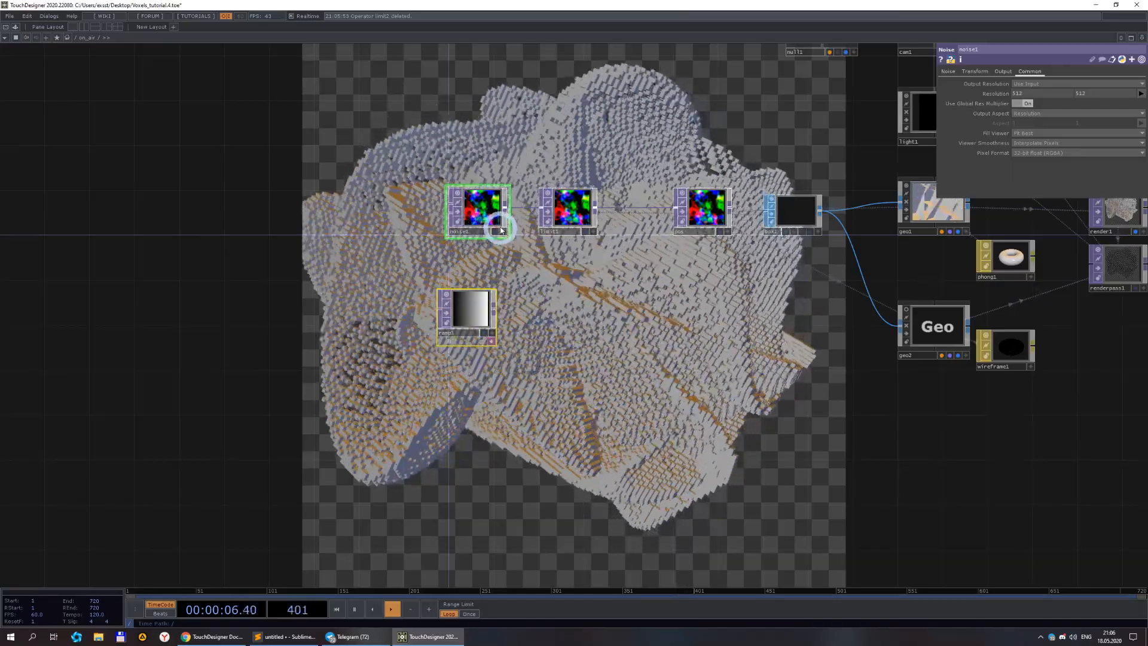
drag(497, 220, 114, 209)
drag(220, 285, 534, 299)
drag(422, 220, 423, 230)
click(347, 225)
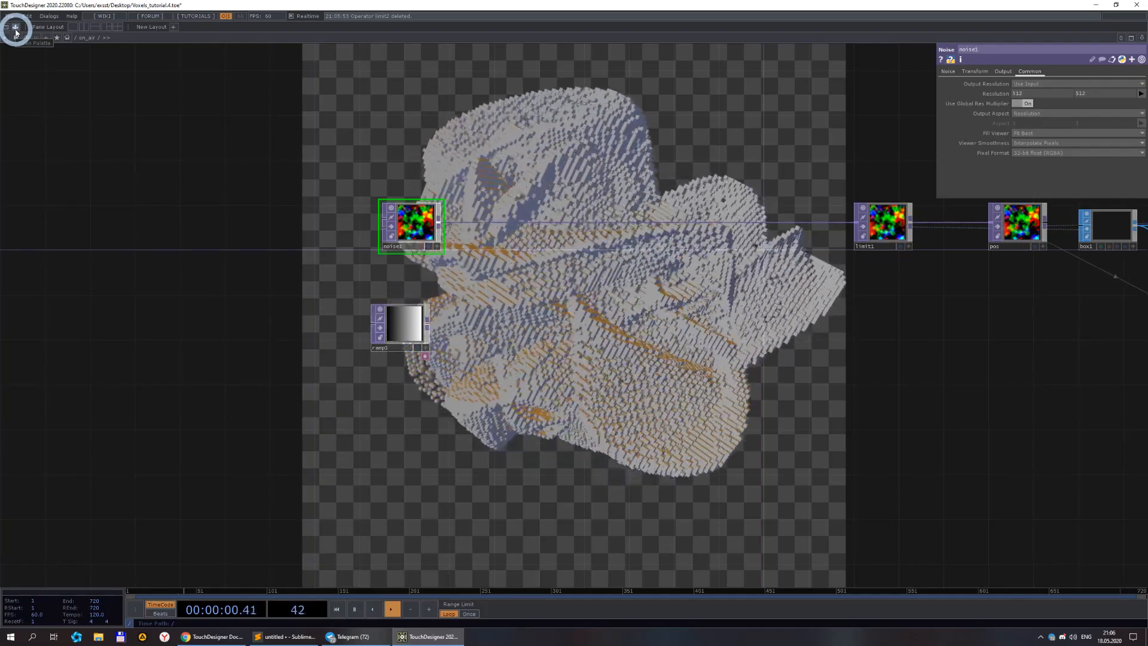
Add a pointTransform component from the palette's PointClouds section into the network.
click(15, 30)
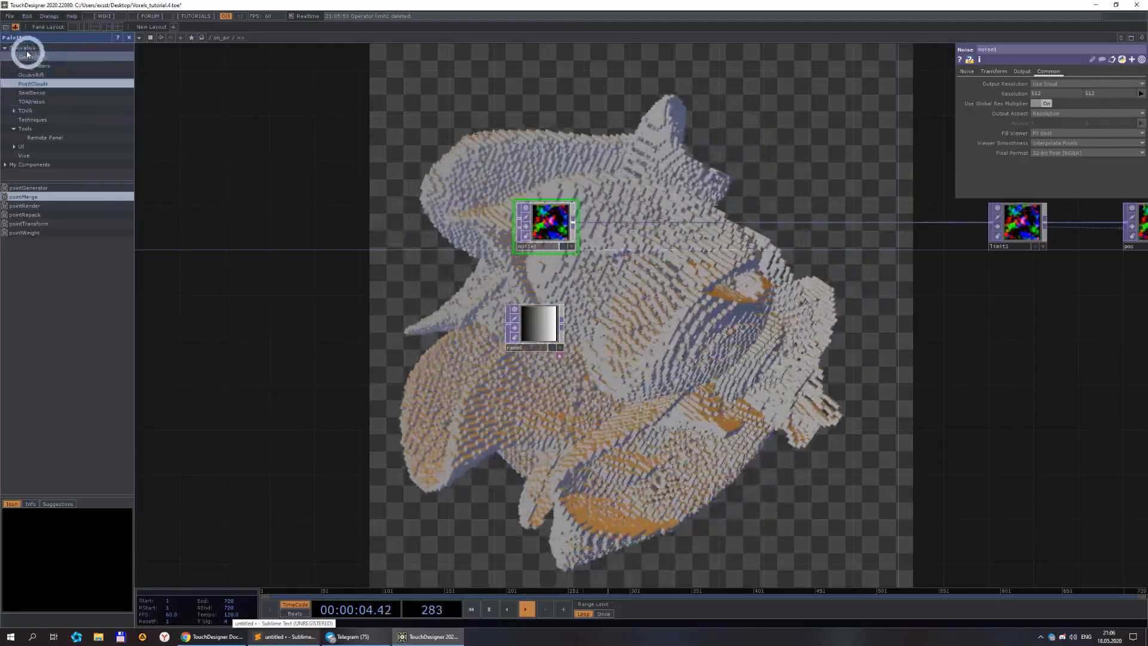
click(45, 225)
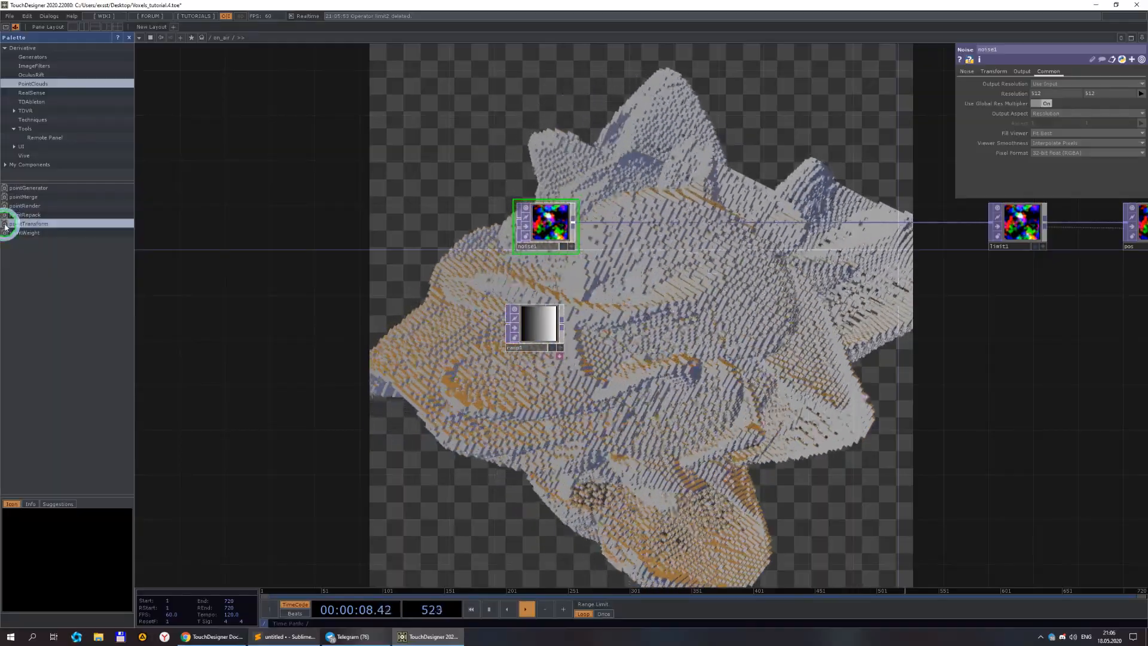
click(651, 261)
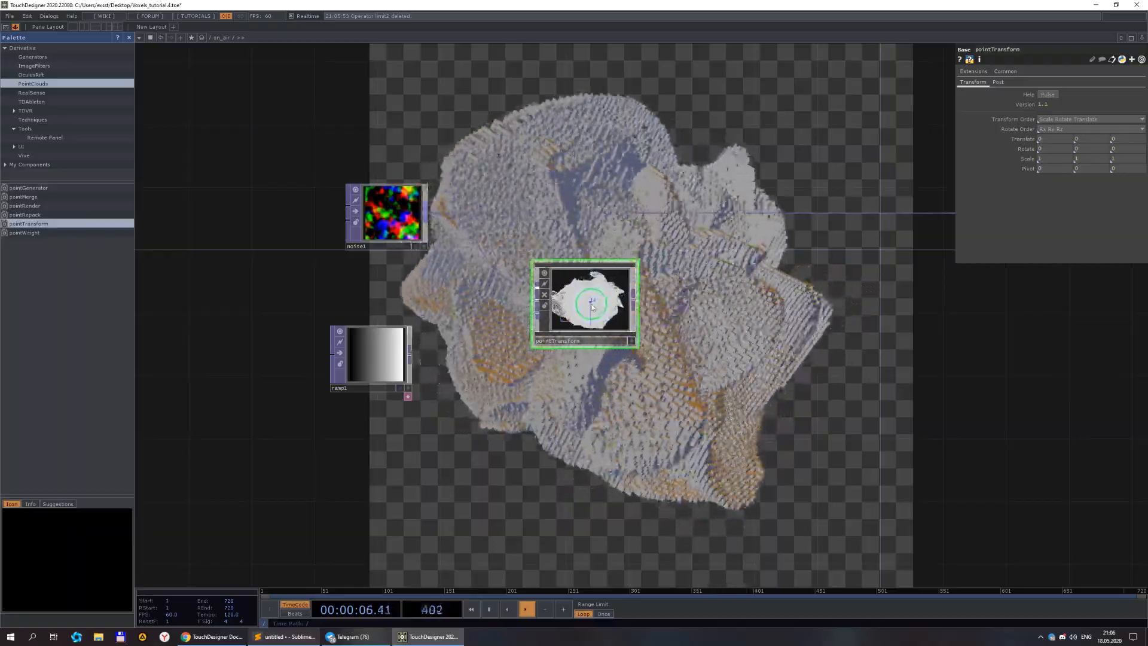
Dive into the pointTransform component to inspect its internal network.
scroll(592, 308, up, 3)
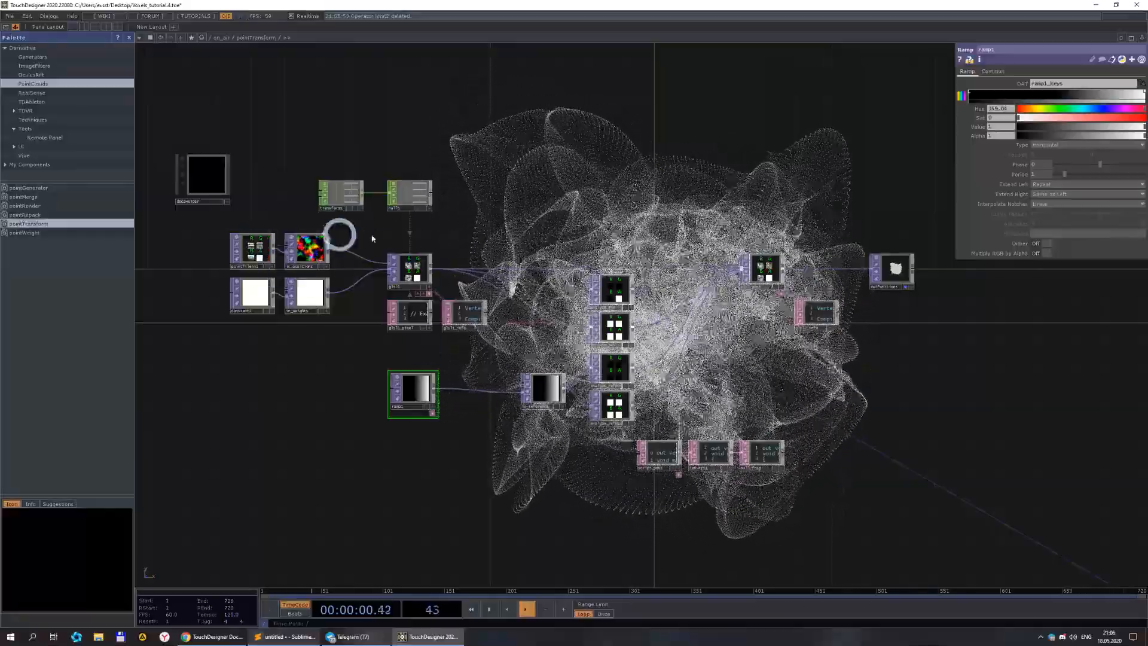
drag(275, 368, 423, 363)
scroll(489, 287, up, 6)
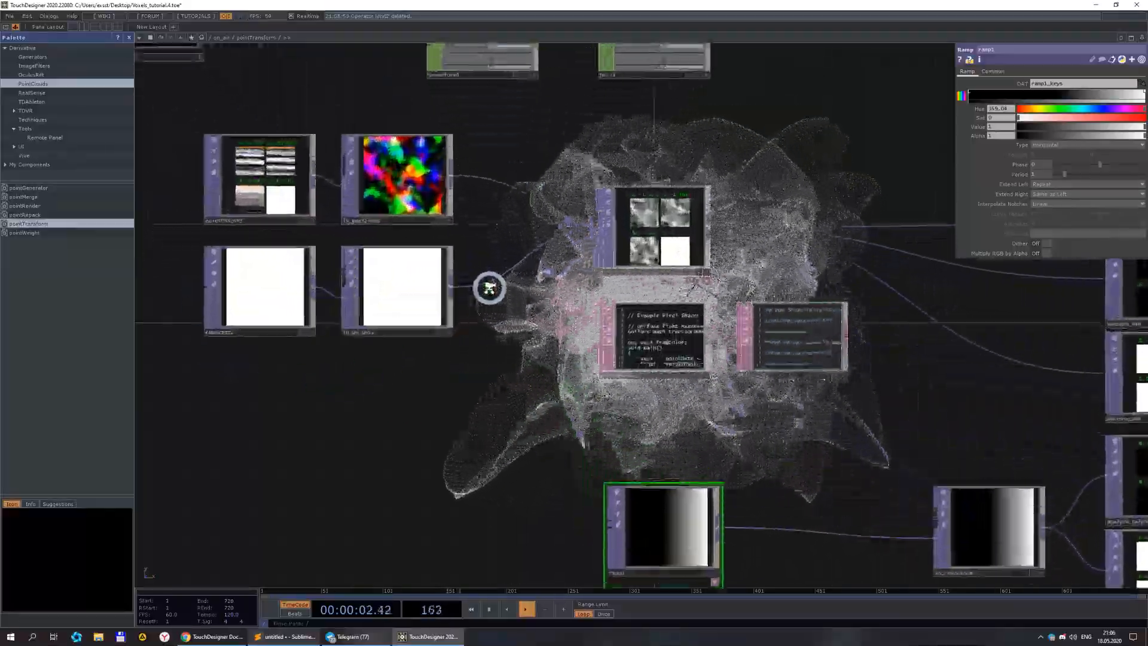
drag(291, 120, 347, 267)
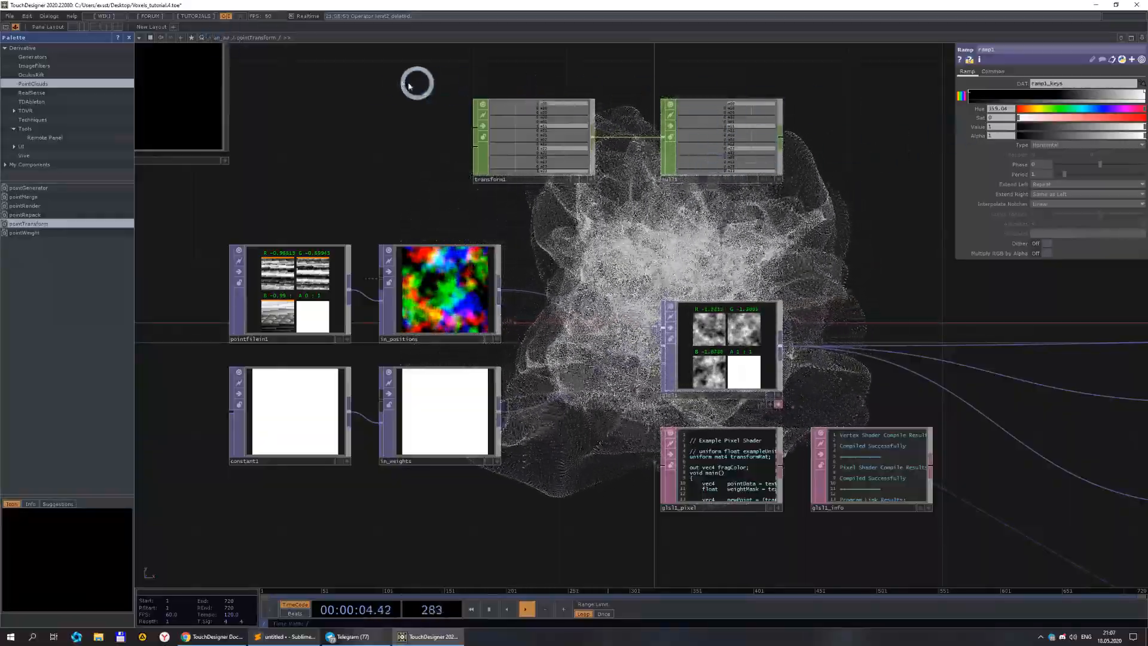
click(221, 40)
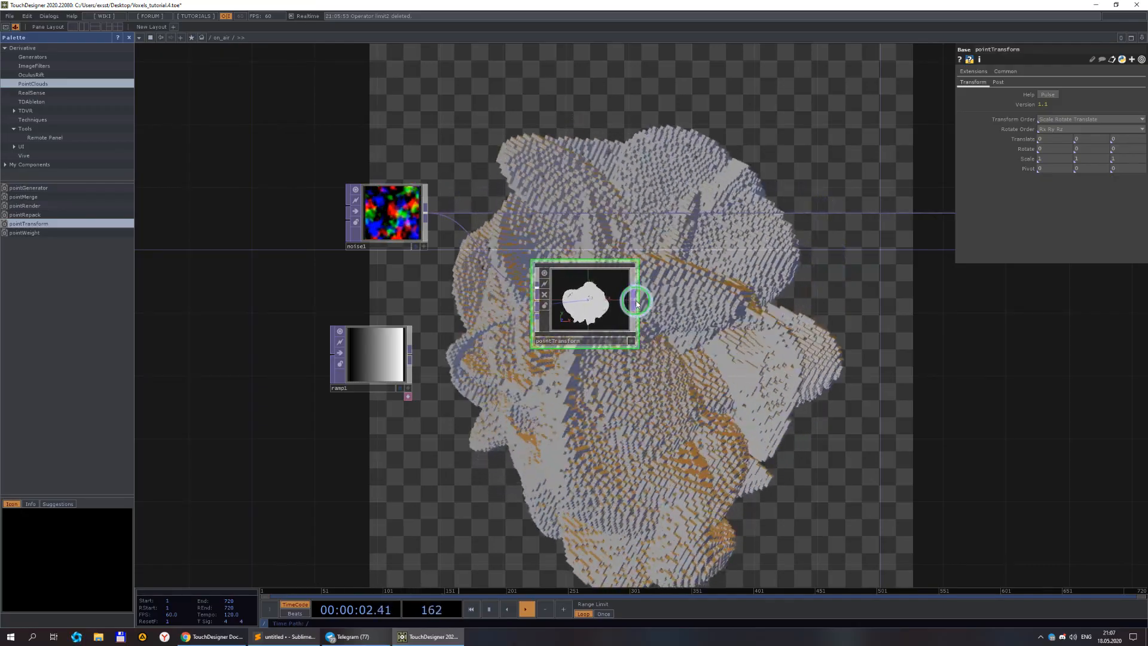
Insert pointTransform between noise1 and limit1 and set its first rotate value to -150.
drag(584, 286, 584, 191)
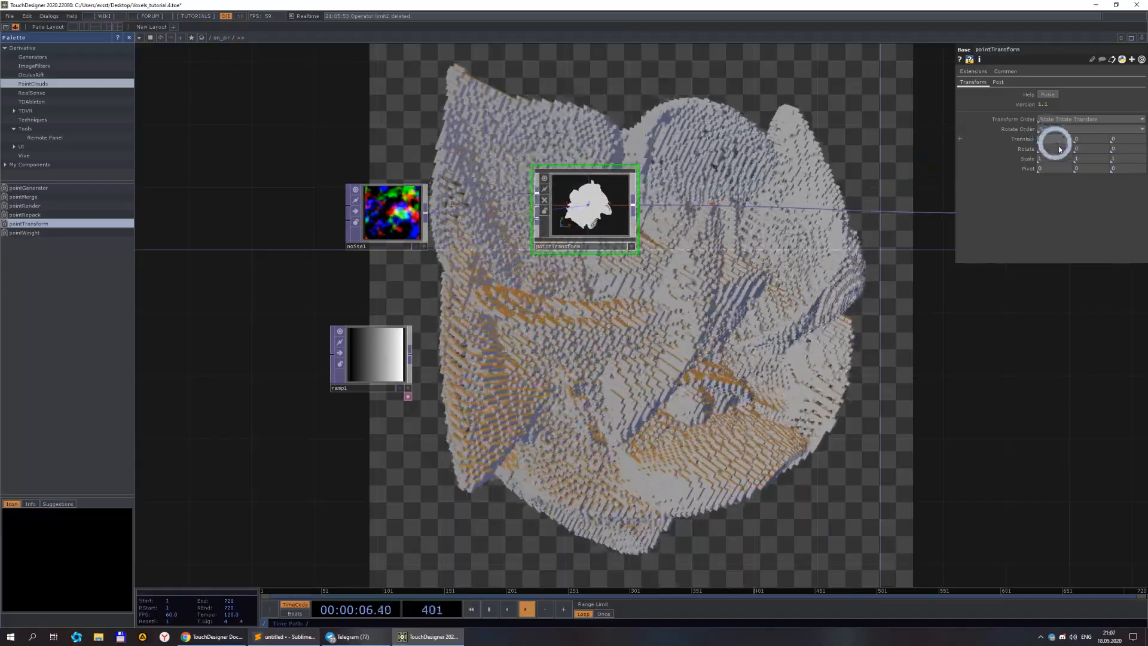
mouse_move(1058, 149)
middle_down()
mouse_move(1045, 133)
mouse_move(744, 131)
mouse_move(1089, 151)
mouse_move(1057, 163)
mouse_move(1055, 139)
mouse_move(1143, 154)
mouse_move(843, 144)
mouse_move(1060, 147)
middle_up()
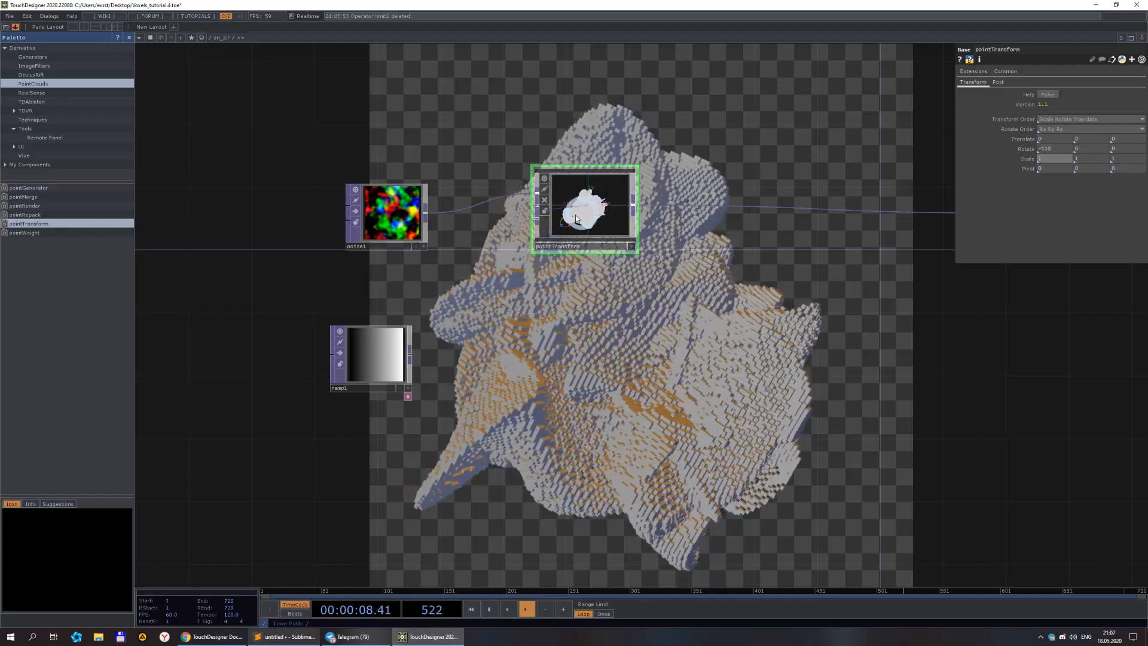
scroll(720, 256, down, 6)
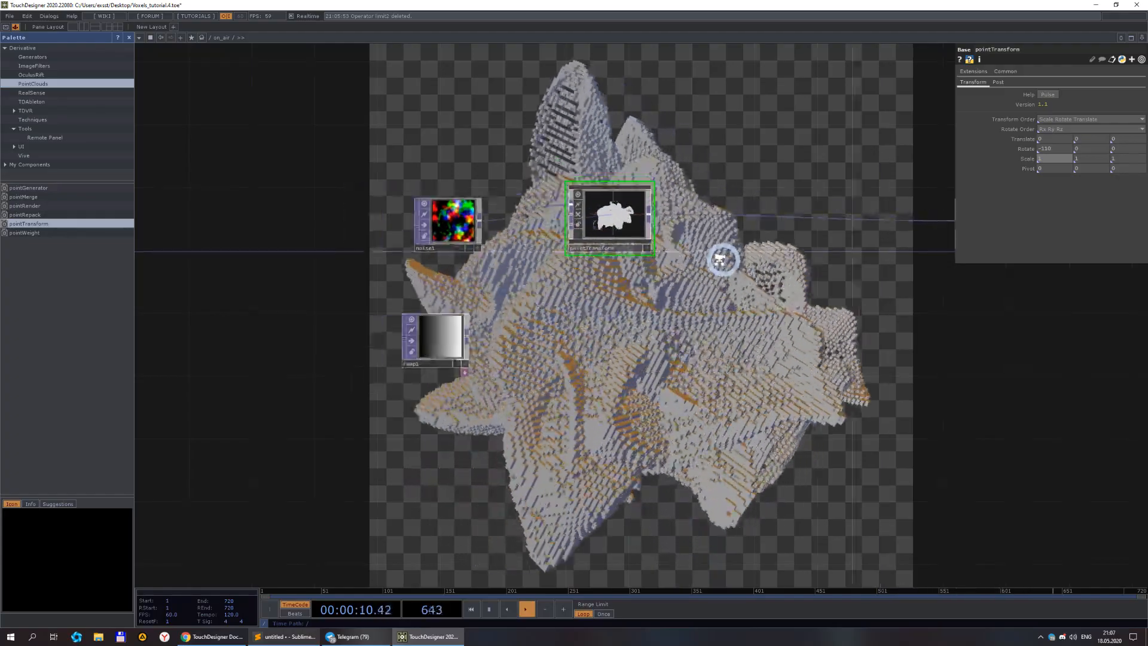
scroll(526, 250, up, 3)
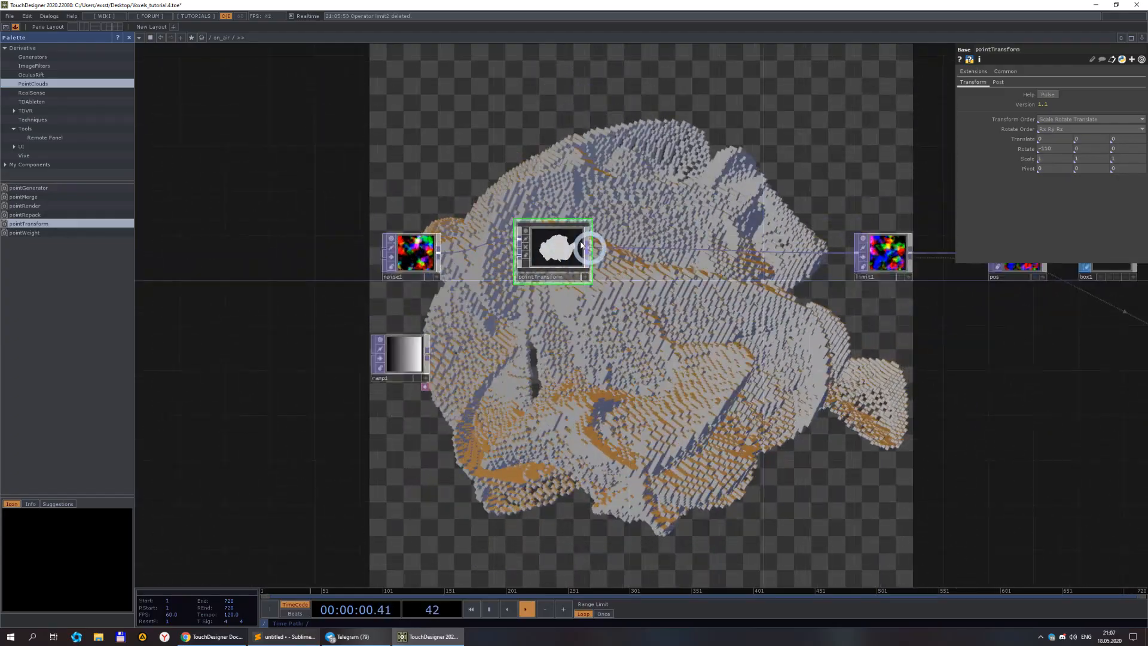
scroll(549, 281, up, 4)
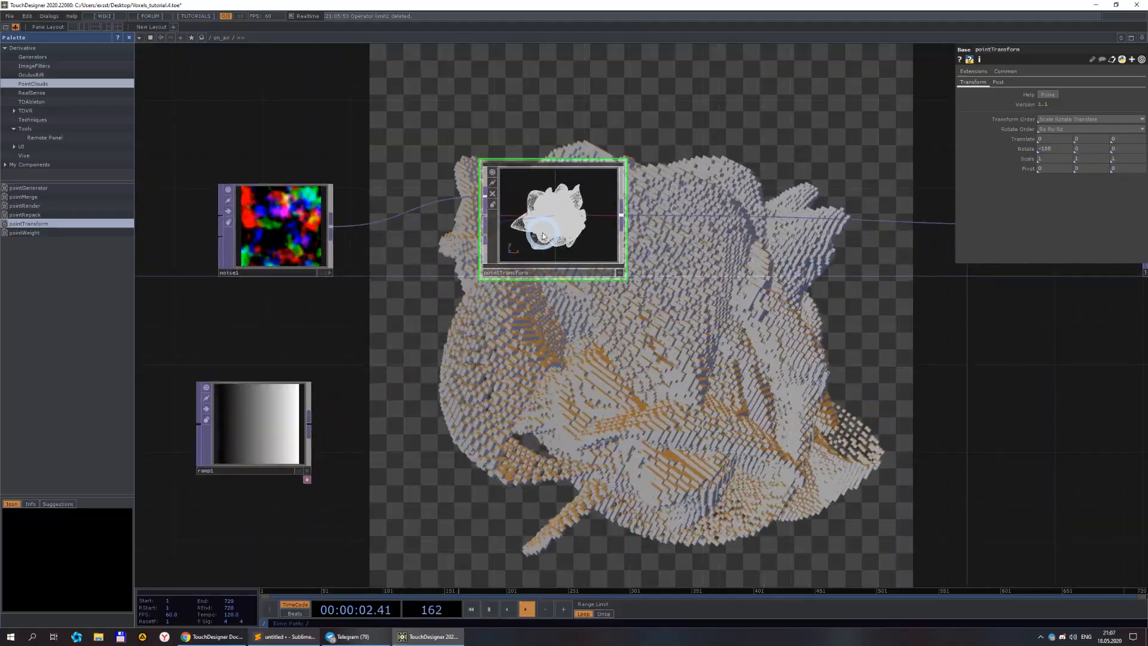
scroll(485, 218, down, 4)
drag(477, 333, 195, 335)
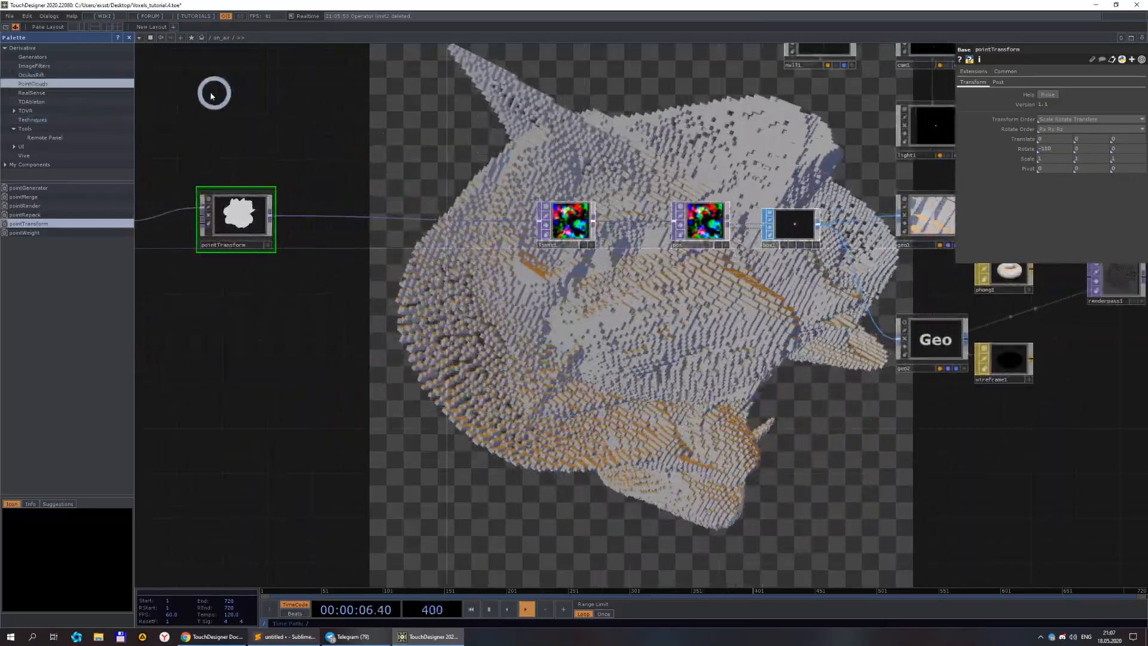
click(15, 27)
drag(153, 78, 387, 102)
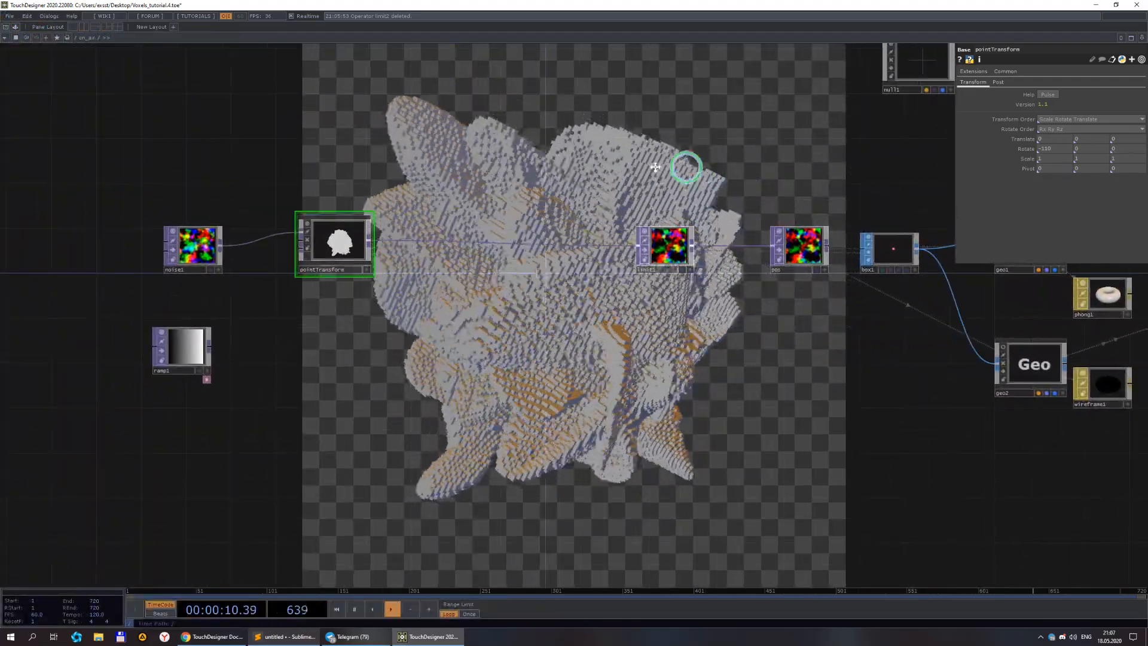
drag(951, 180, 704, 197)
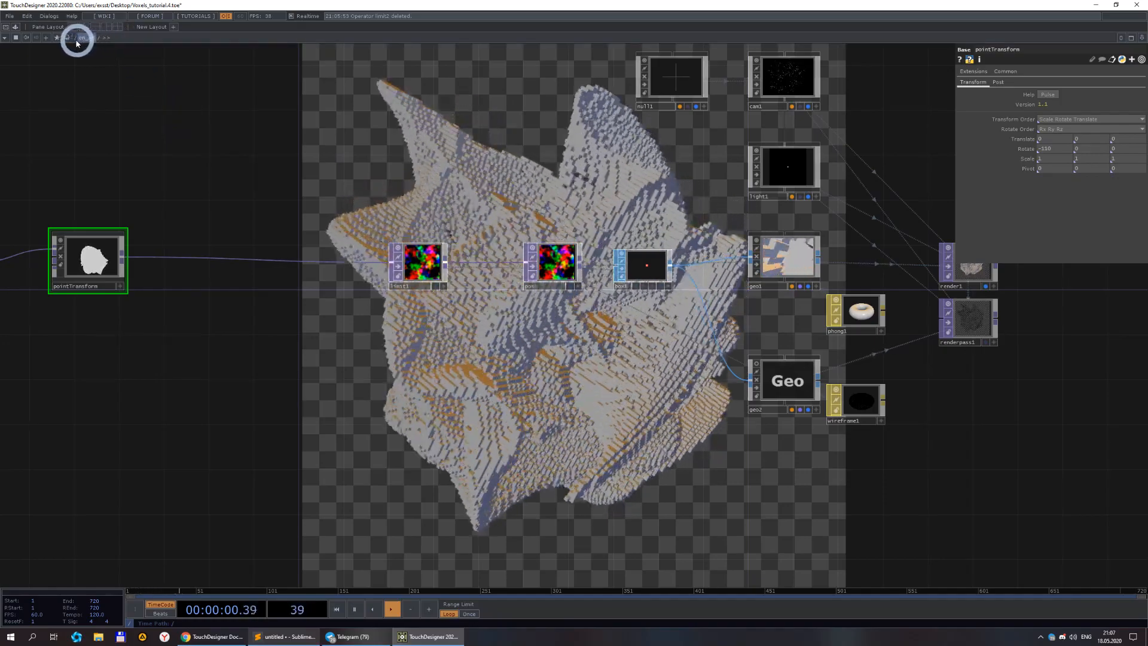
click(81, 38)
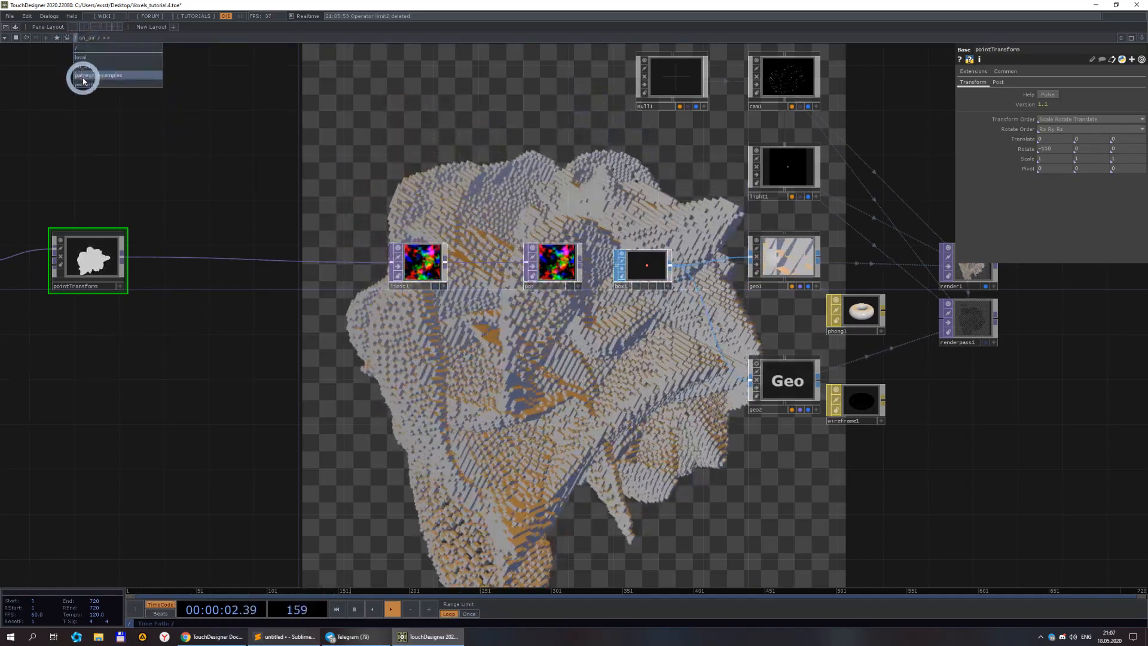
Open the pointTransform's palette_examples network and inspect the parameters of the example PointCloud_translate nodes.
click(83, 75)
scroll(545, 356, up, 3)
drag(505, 327, 527, 340)
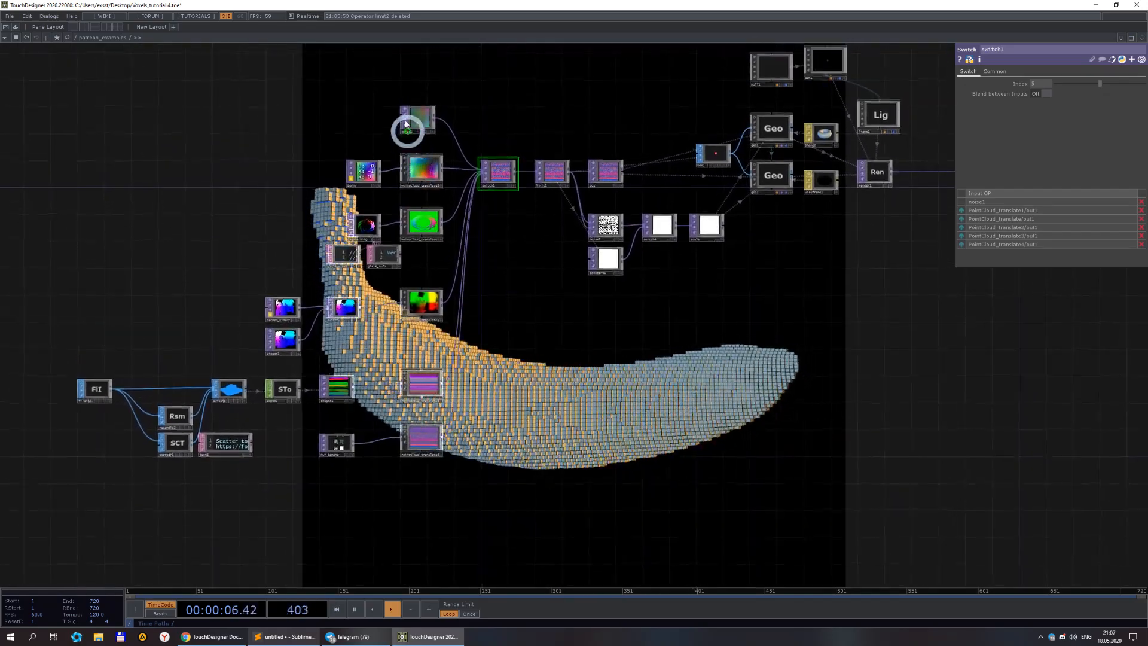
click(425, 169)
click(746, 157)
click(950, 85)
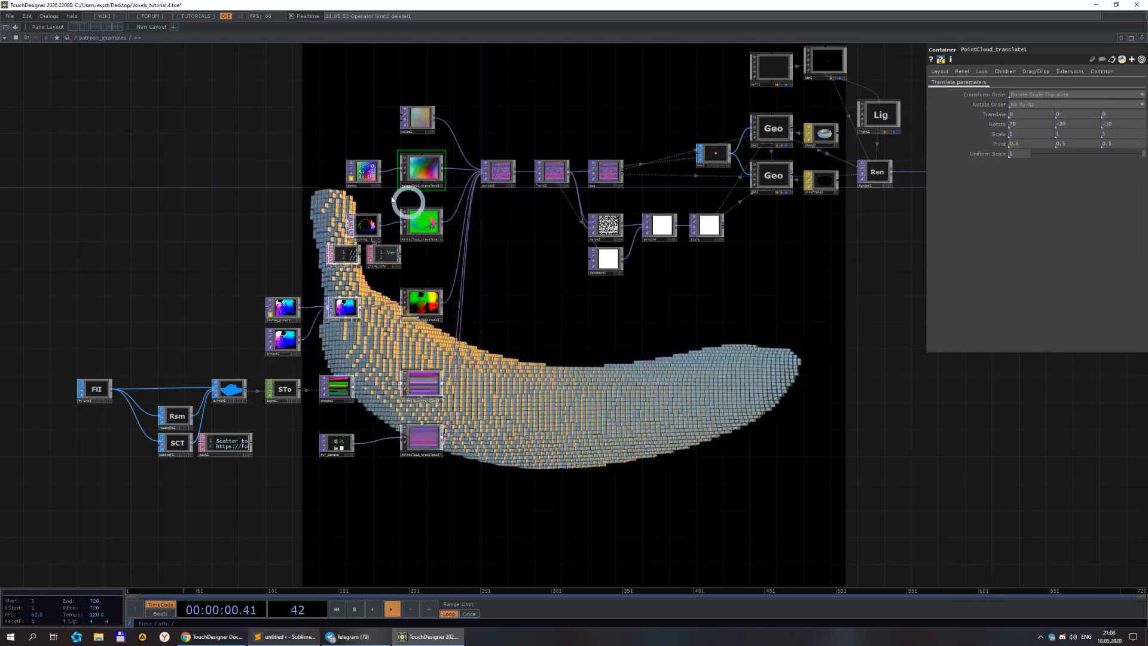
click(426, 225)
click(993, 169)
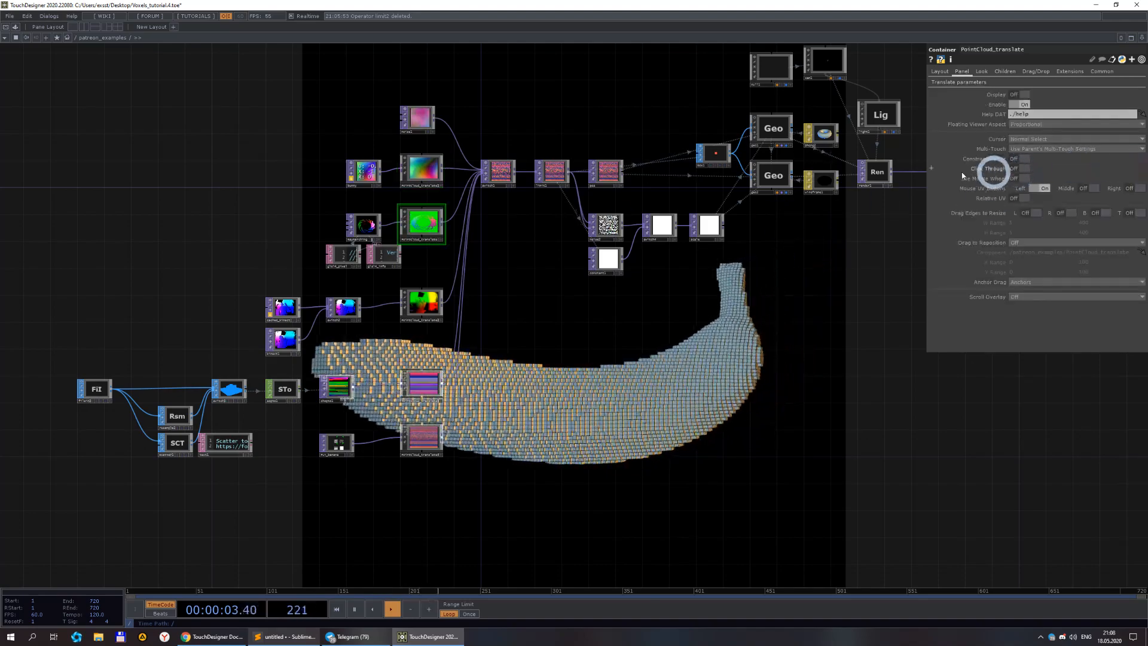
click(948, 85)
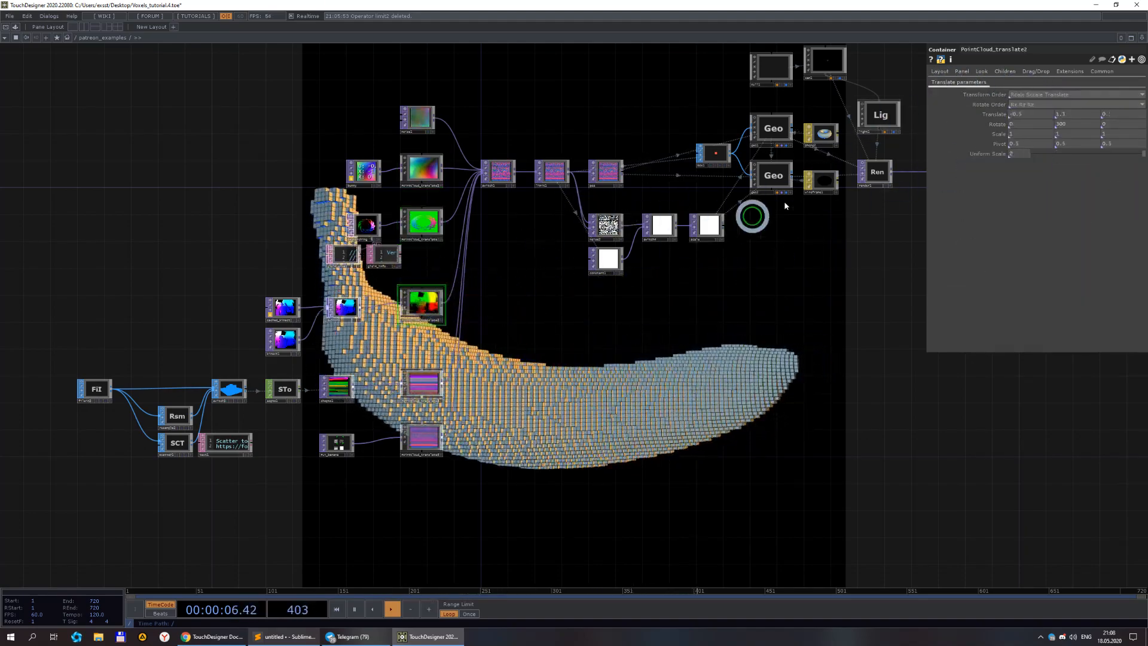
click(423, 386)
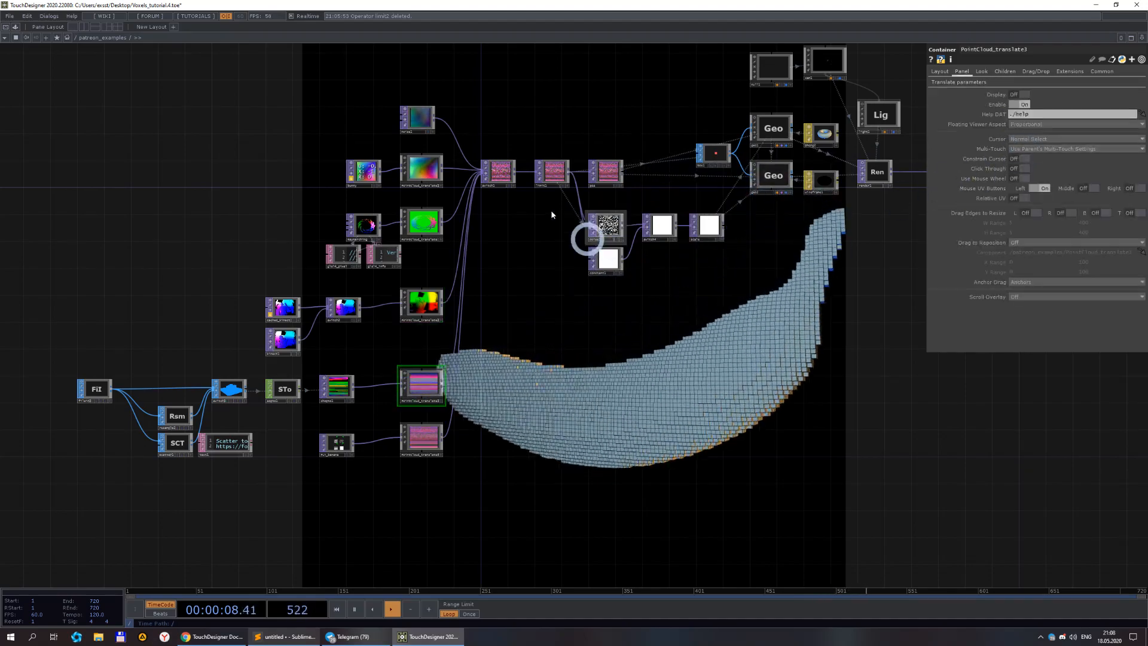
click(946, 88)
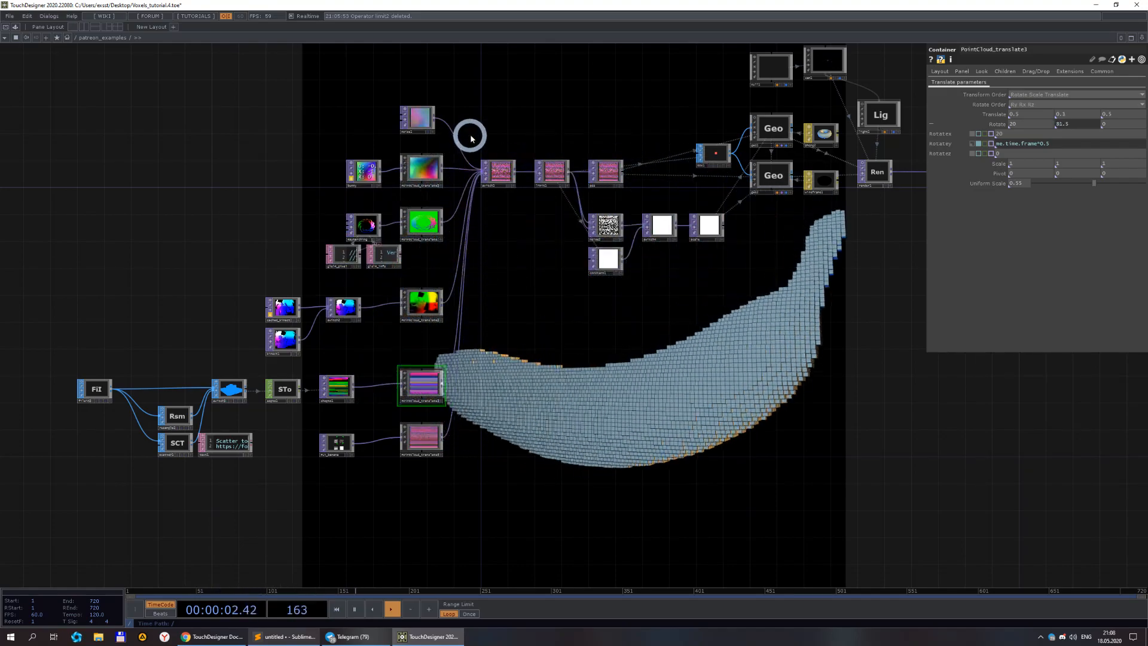
Inspect the example geo1 transform and the bunny movie file source, panning around the example network.
click(773, 129)
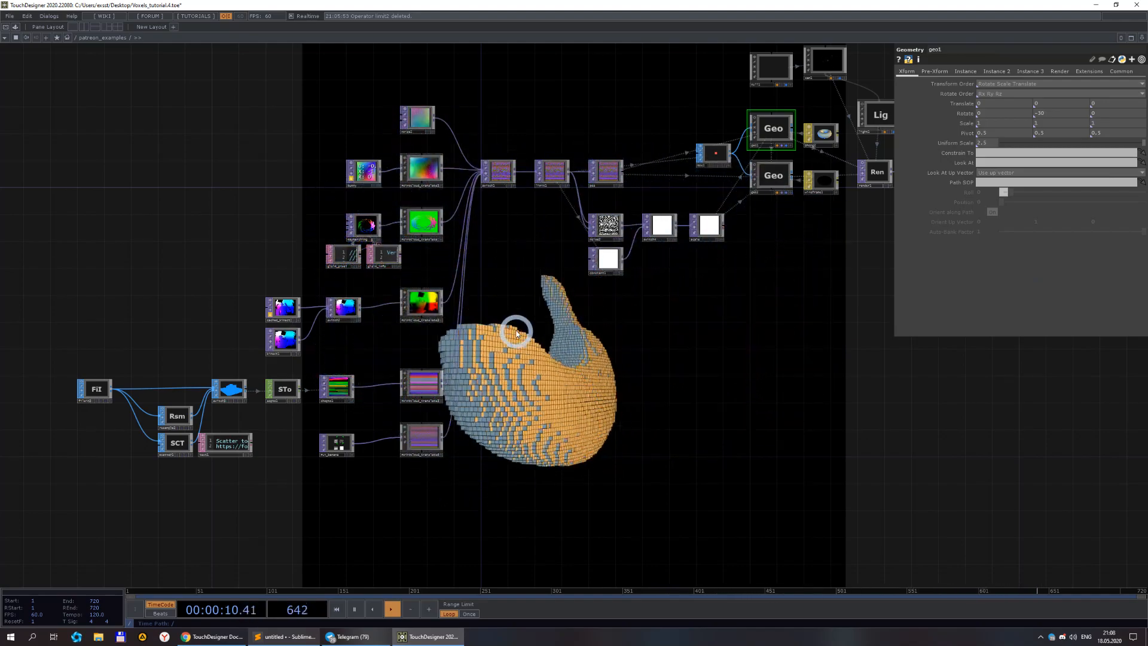
drag(478, 120, 528, 118)
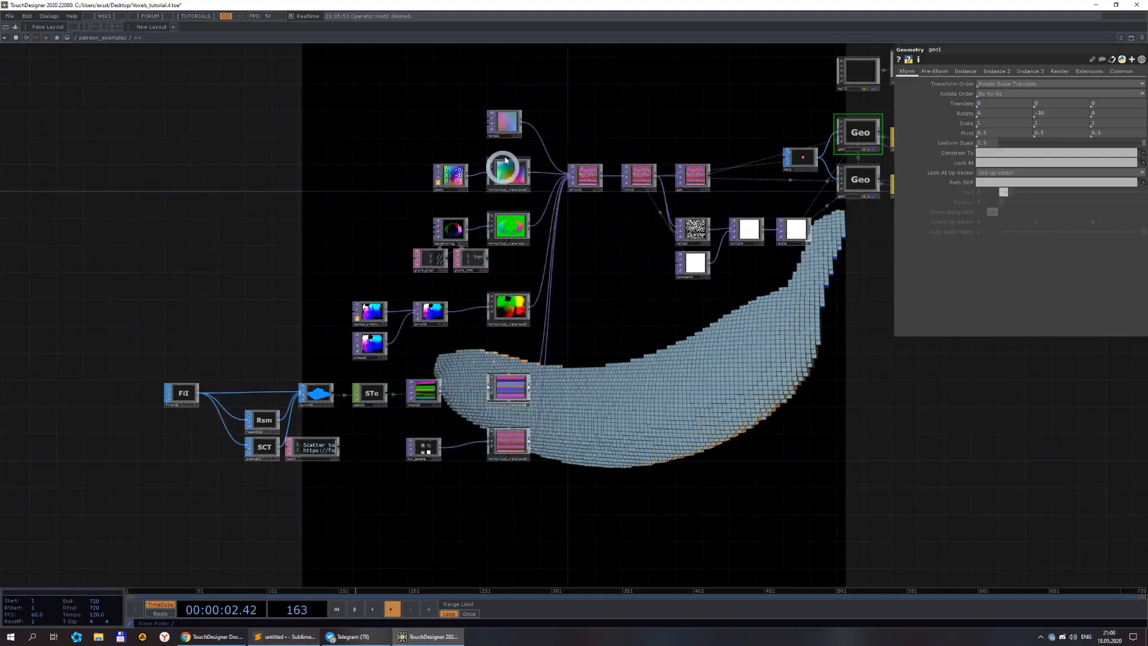
scroll(503, 176, up, 5)
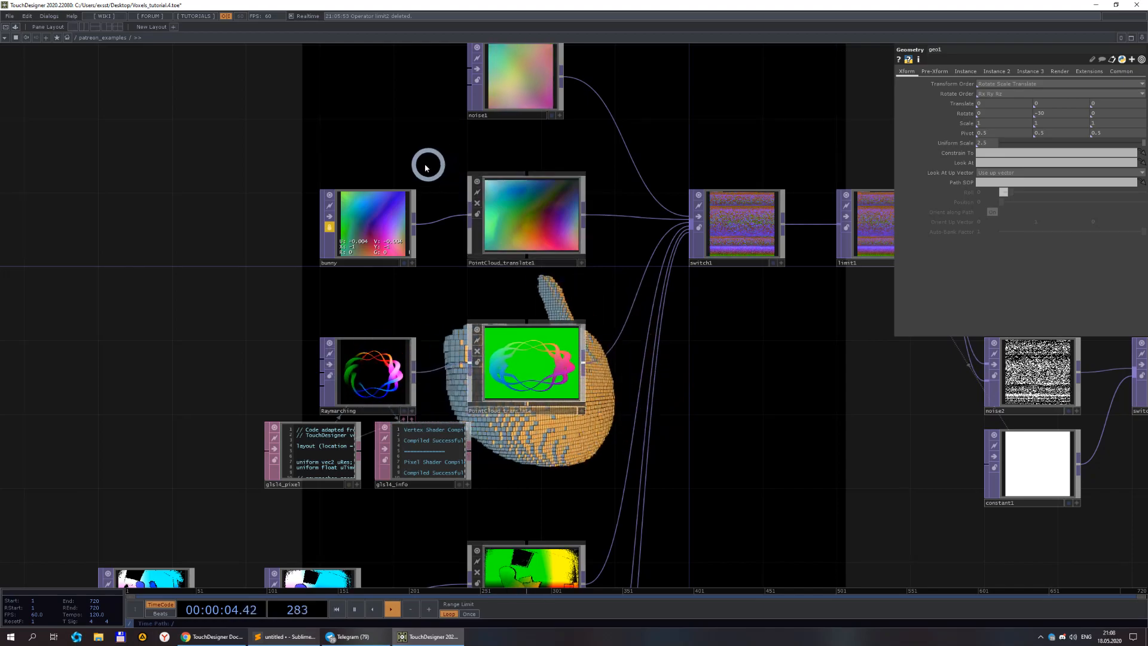
click(385, 205)
click(1003, 97)
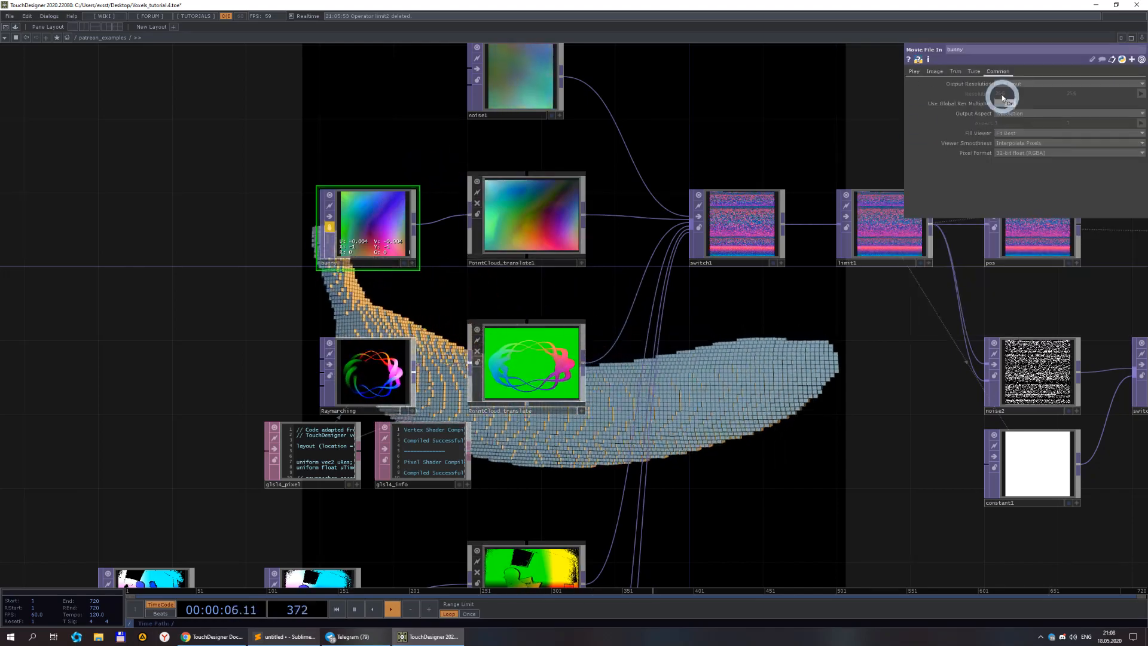
click(915, 71)
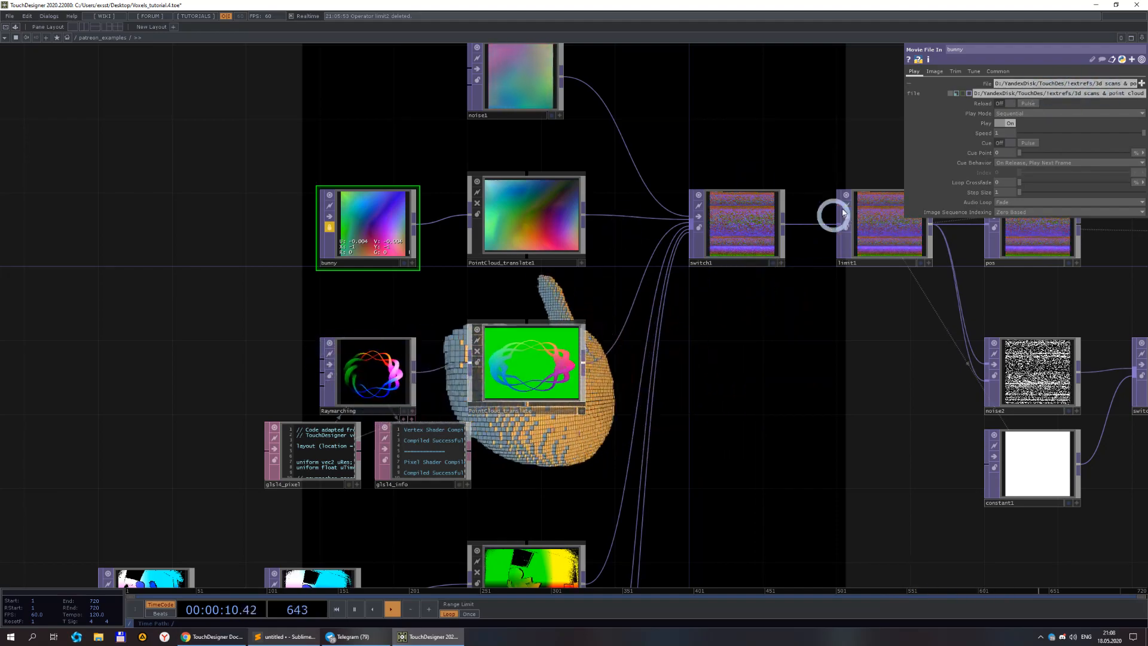
scroll(716, 156, down, 3)
scroll(716, 155, down, 1)
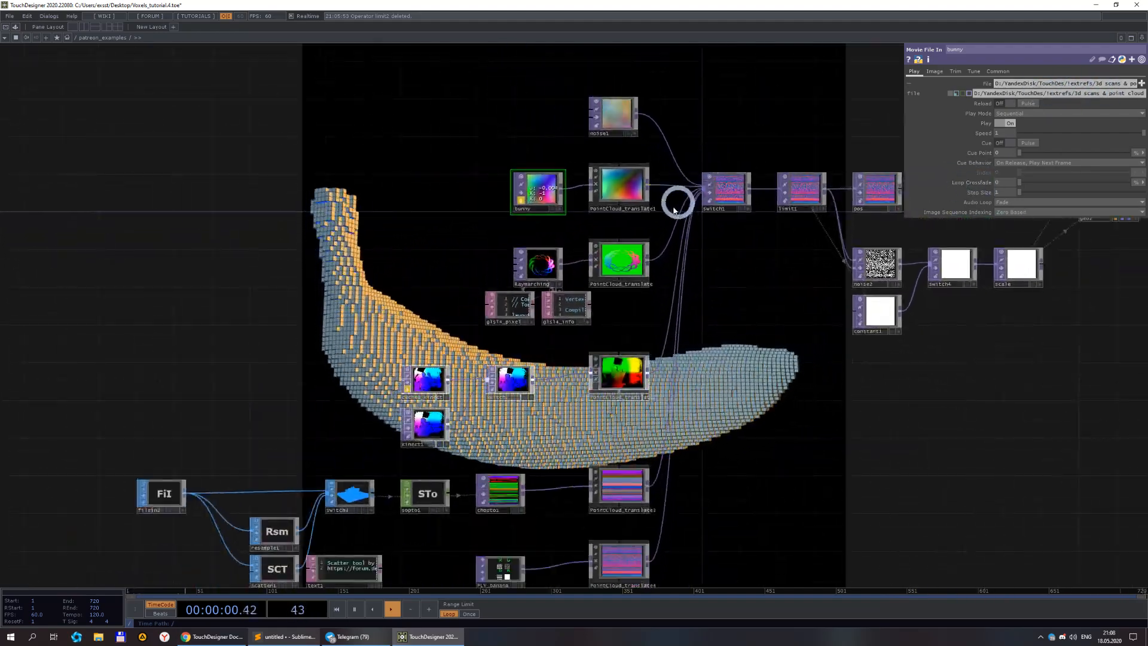
drag(670, 221, 501, 179)
drag(733, 144, 655, 231)
drag(578, 156, 670, 62)
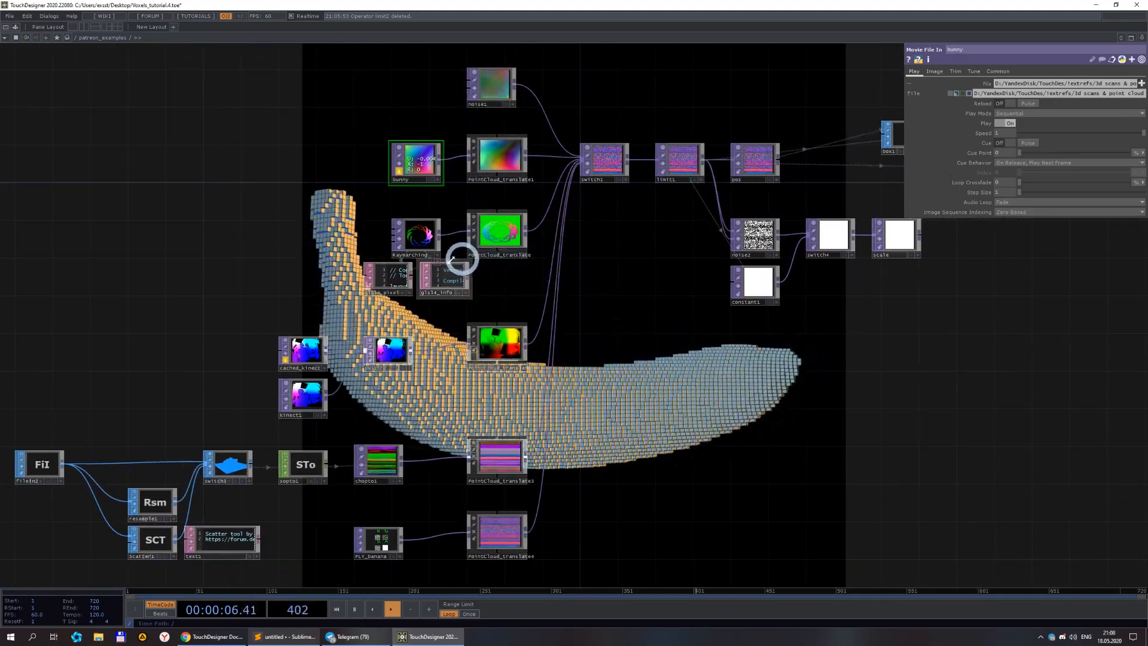
Select the Raymarching GLSL node and open its glsl_pixel shader code in the external text editor.
click(412, 238)
scroll(613, 329, up, 5)
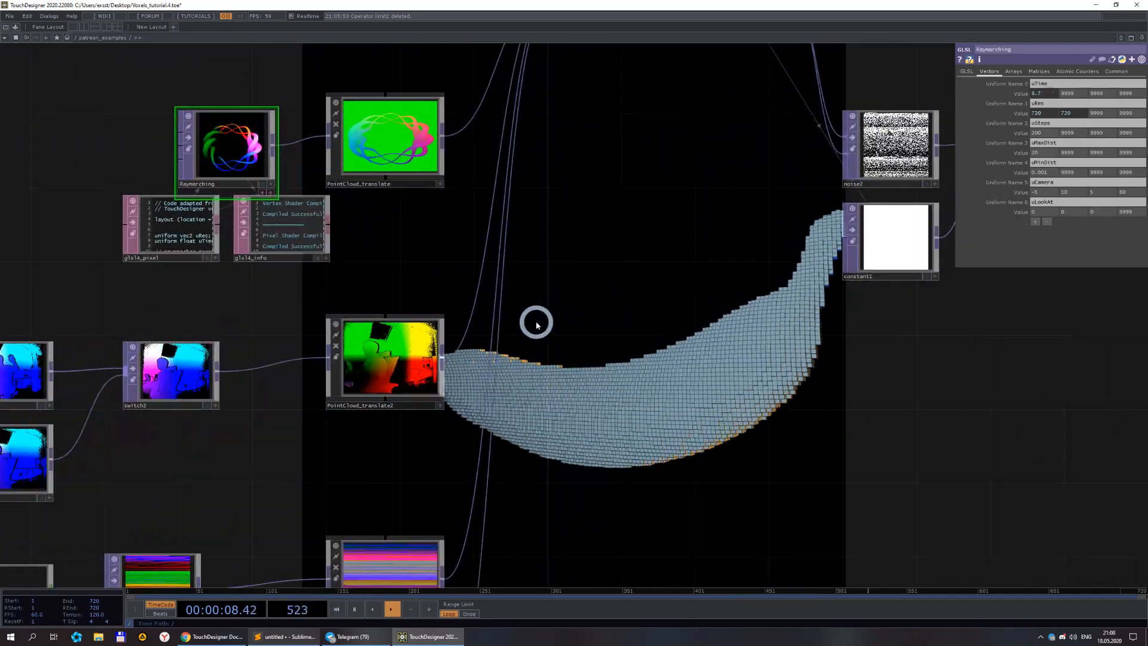
scroll(304, 203, up, 3)
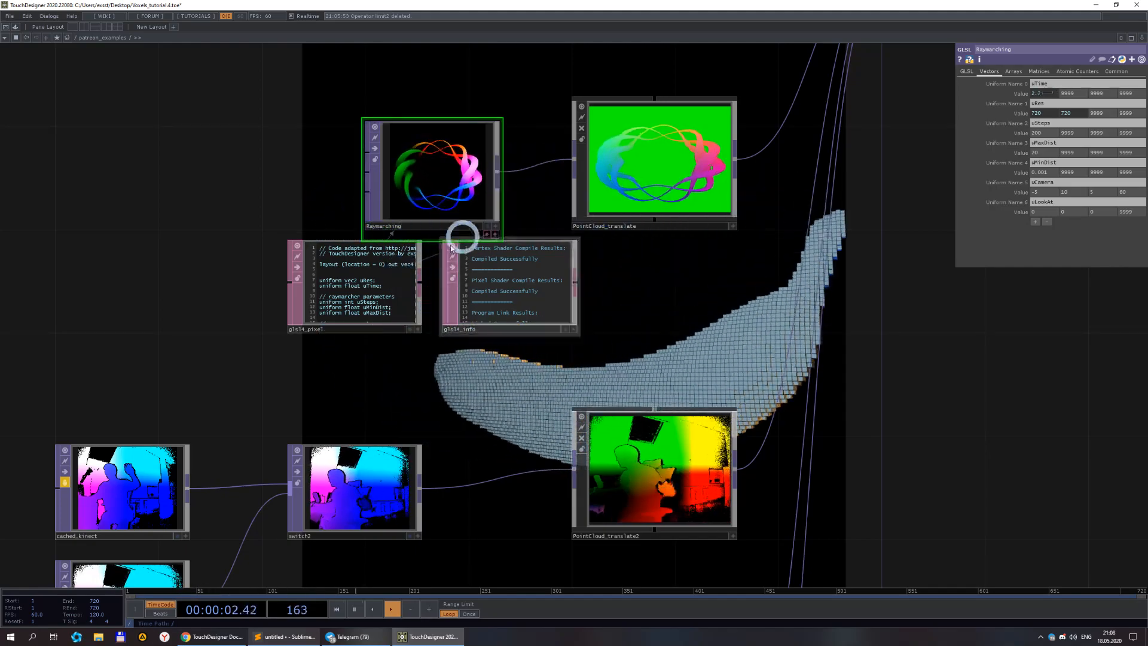
right_click(378, 282)
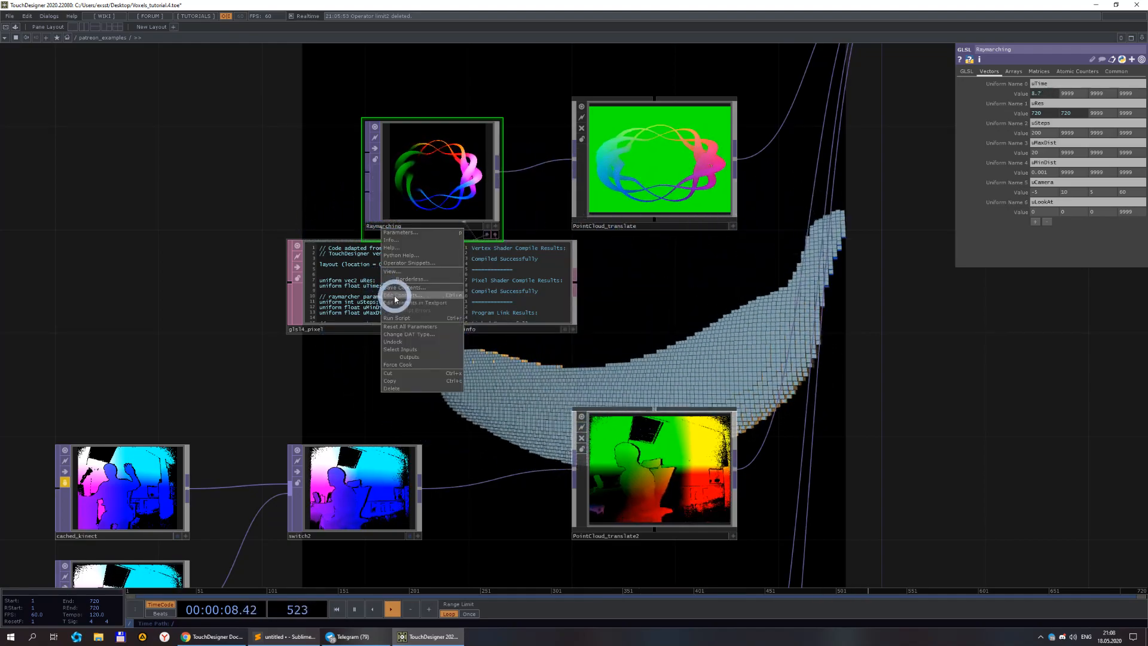
click(387, 296)
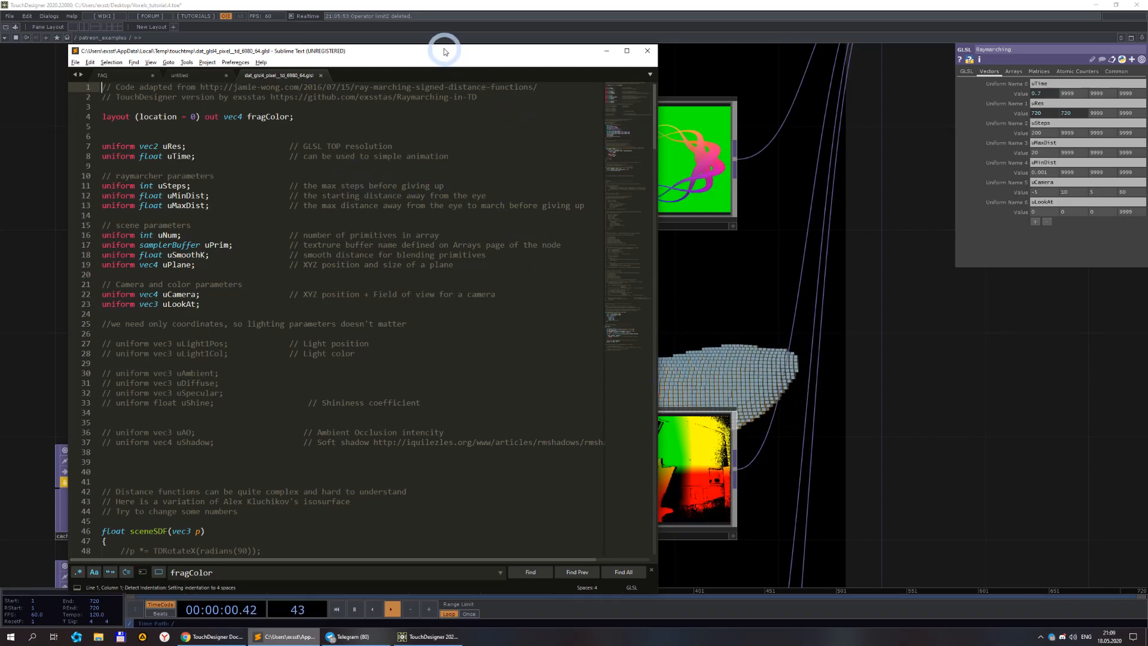
Read through the raymarching pixel shader code, including the commented-out lighting uniforms and the main function.
click(729, 305)
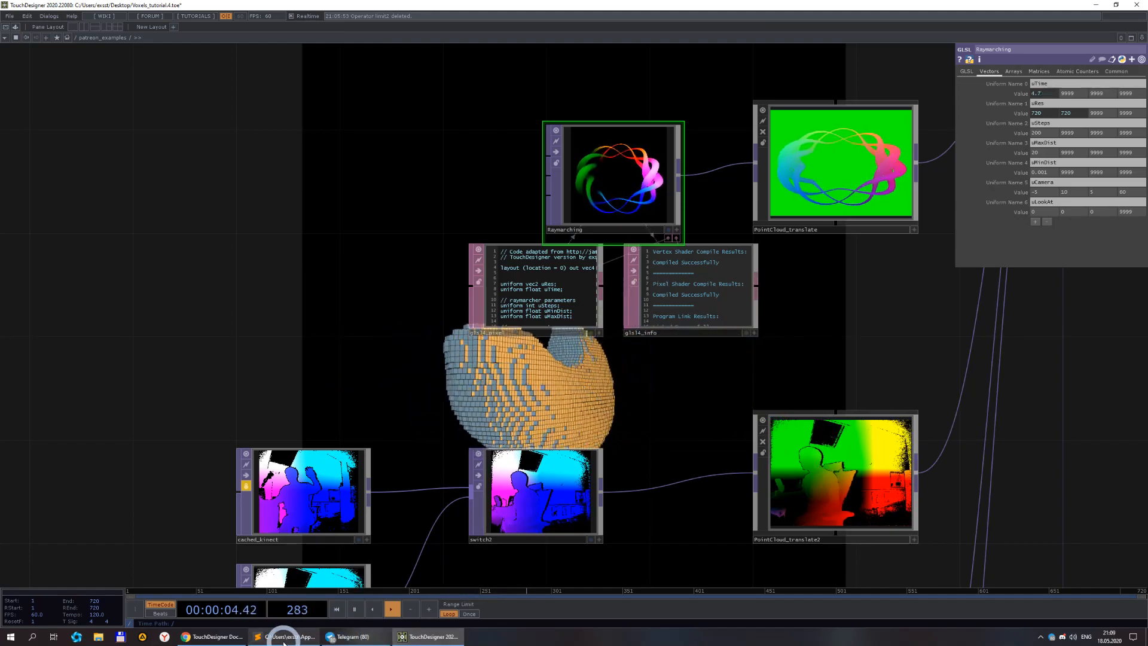
click(286, 636)
scroll(392, 192, down, 3)
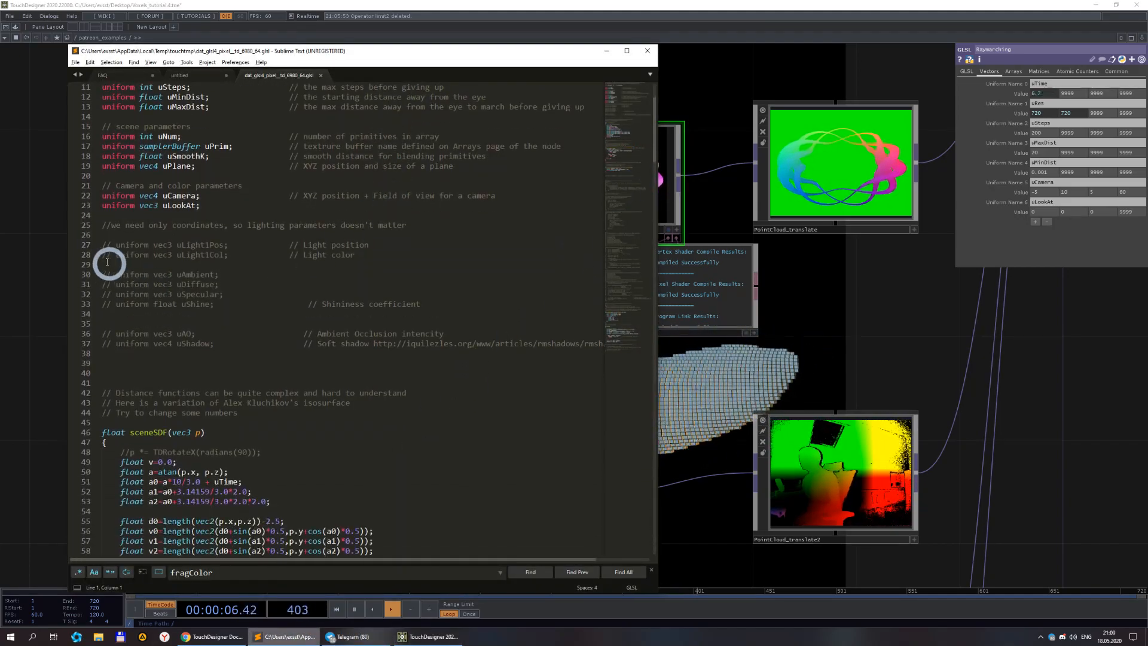
drag(329, 238, 436, 377)
scroll(428, 299, down, 20)
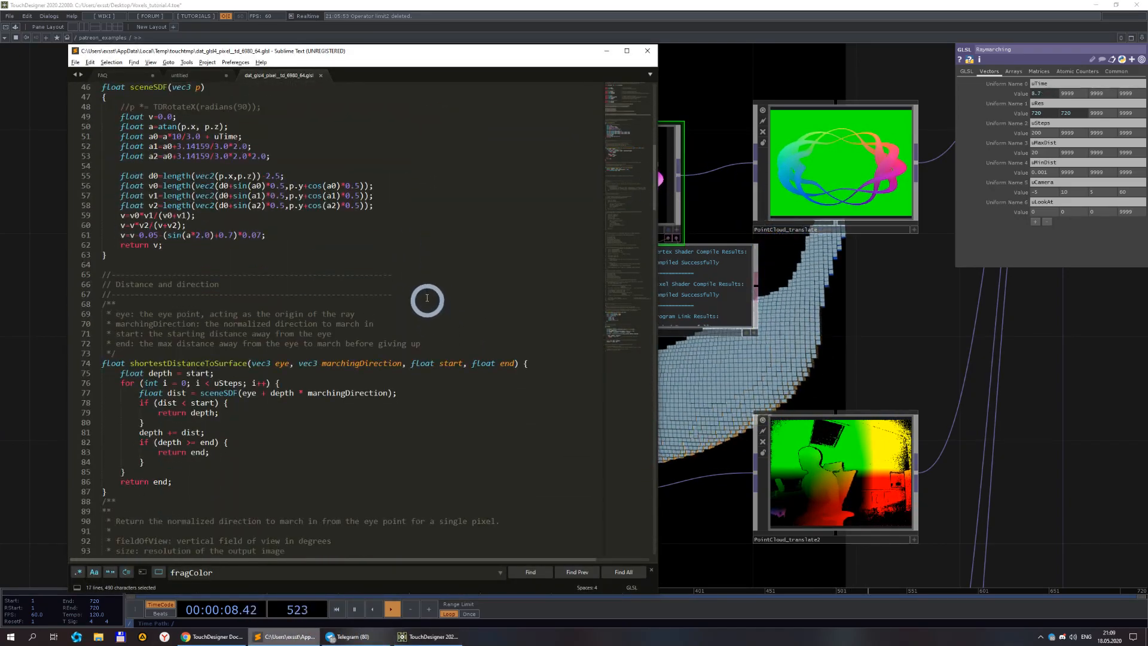
scroll(231, 162, down, 5)
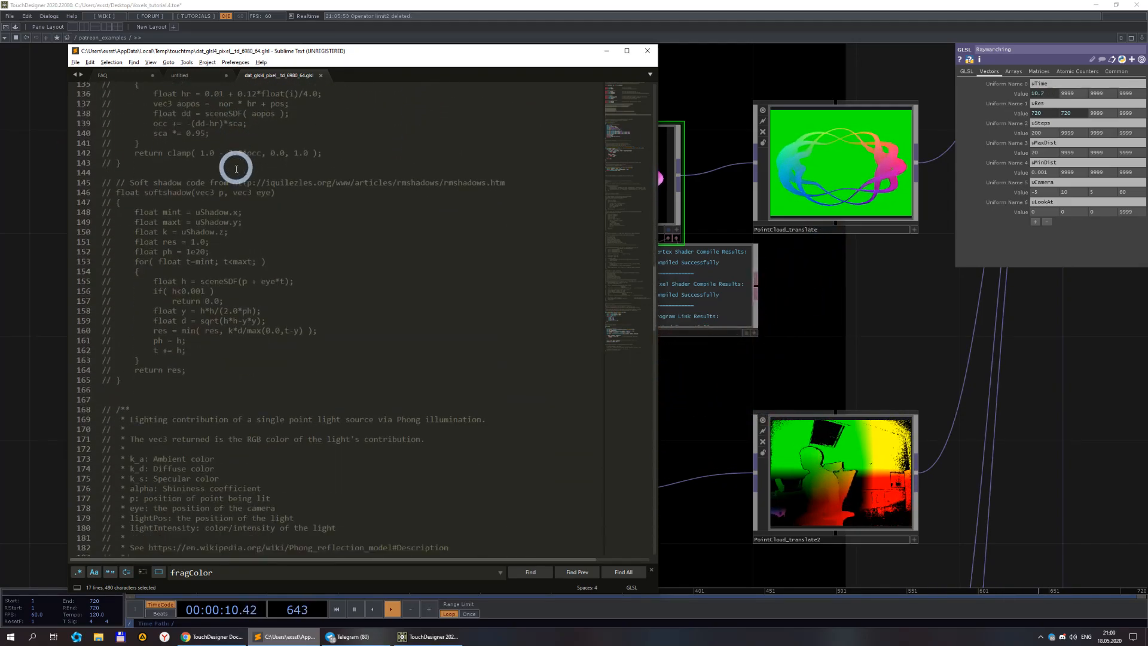
scroll(342, 203, up, 20)
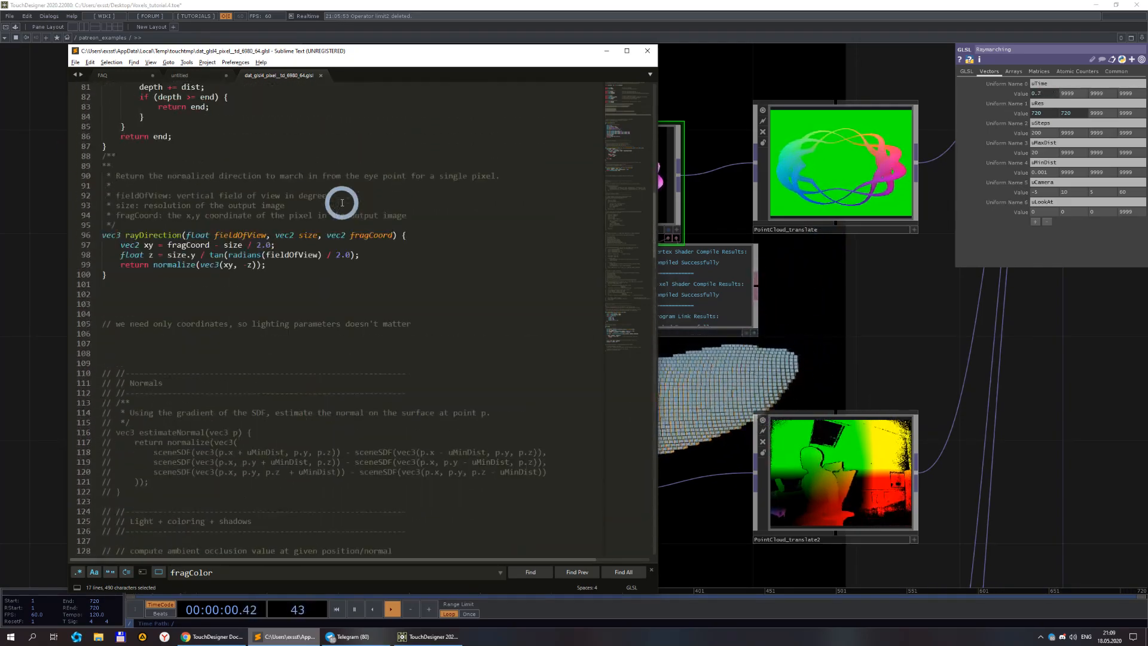
scroll(153, 181, up, 10)
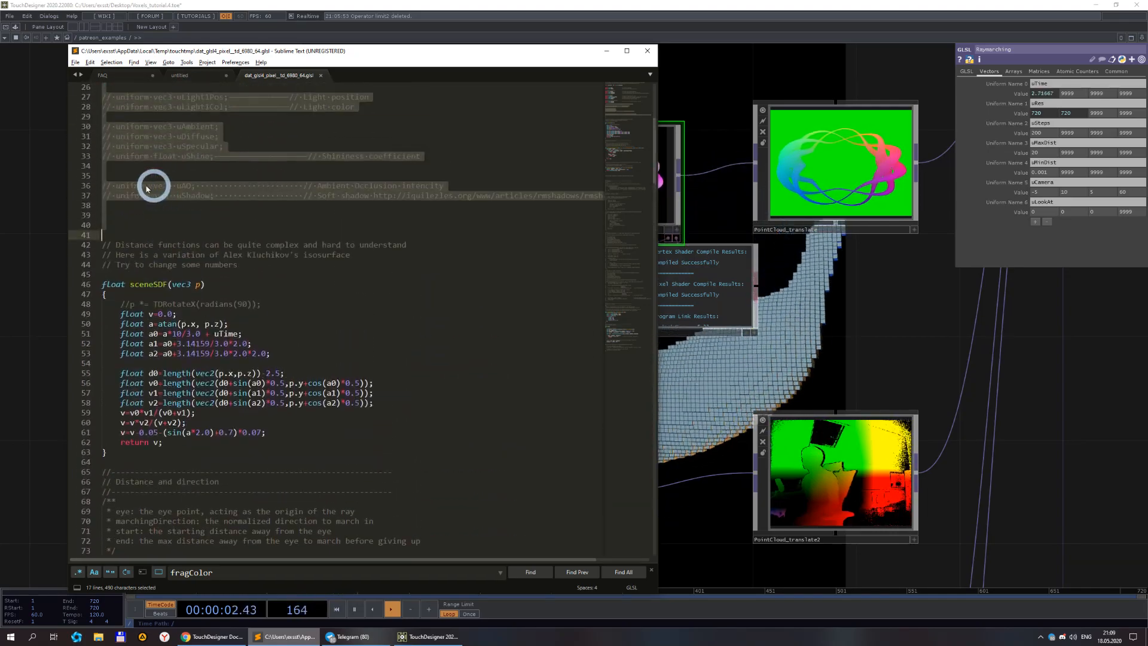
scroll(414, 309, down, 20)
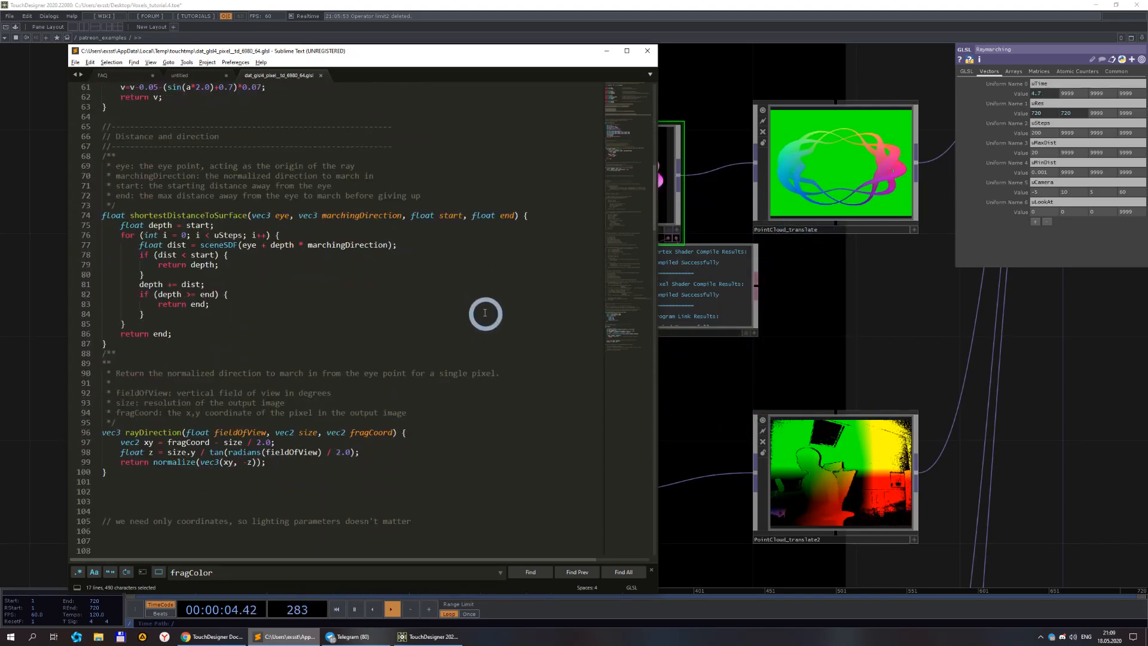
scroll(444, 244, down, 20)
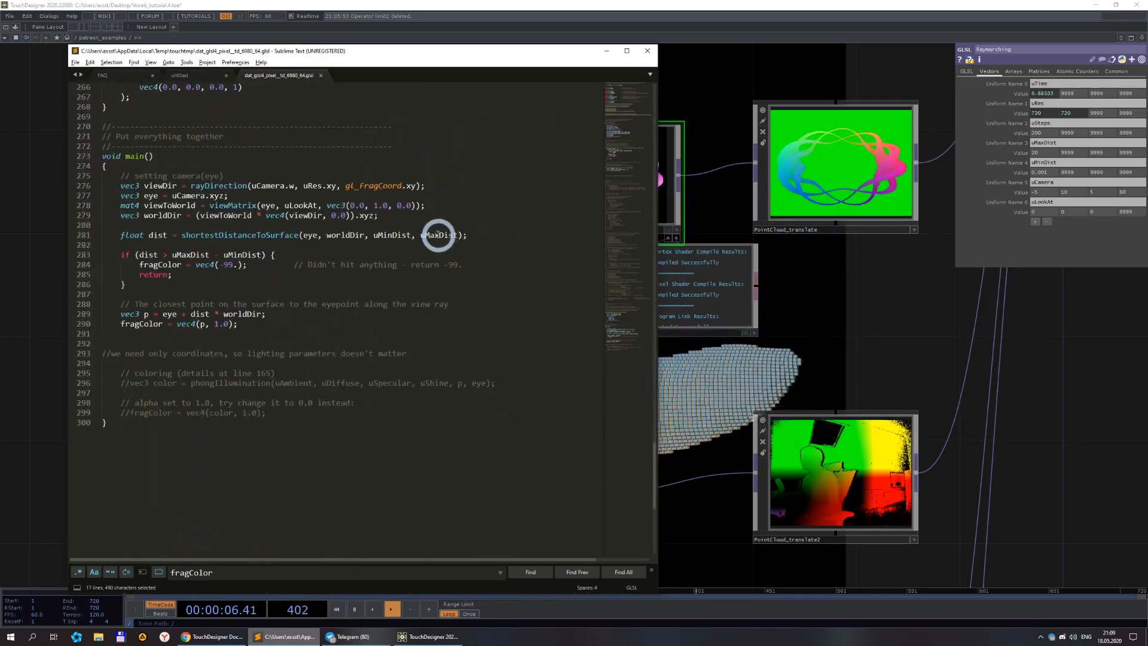
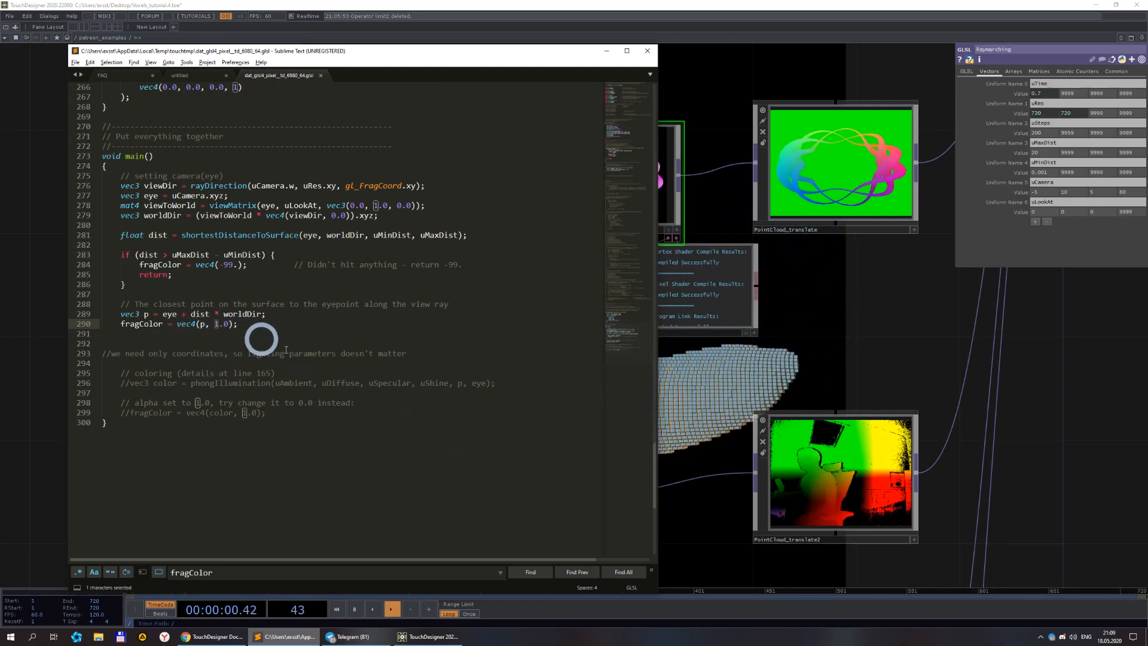
Return to the network and zoom in on the Raymarching node and its PointCloud_translate output.
click(741, 408)
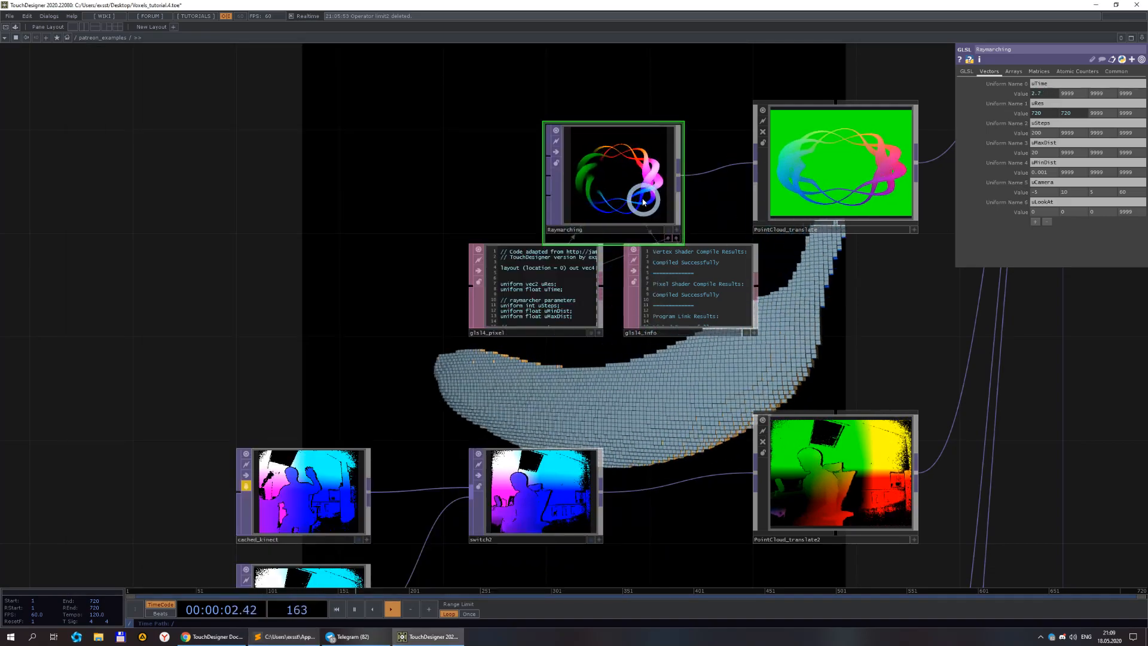
scroll(674, 271, up, 5)
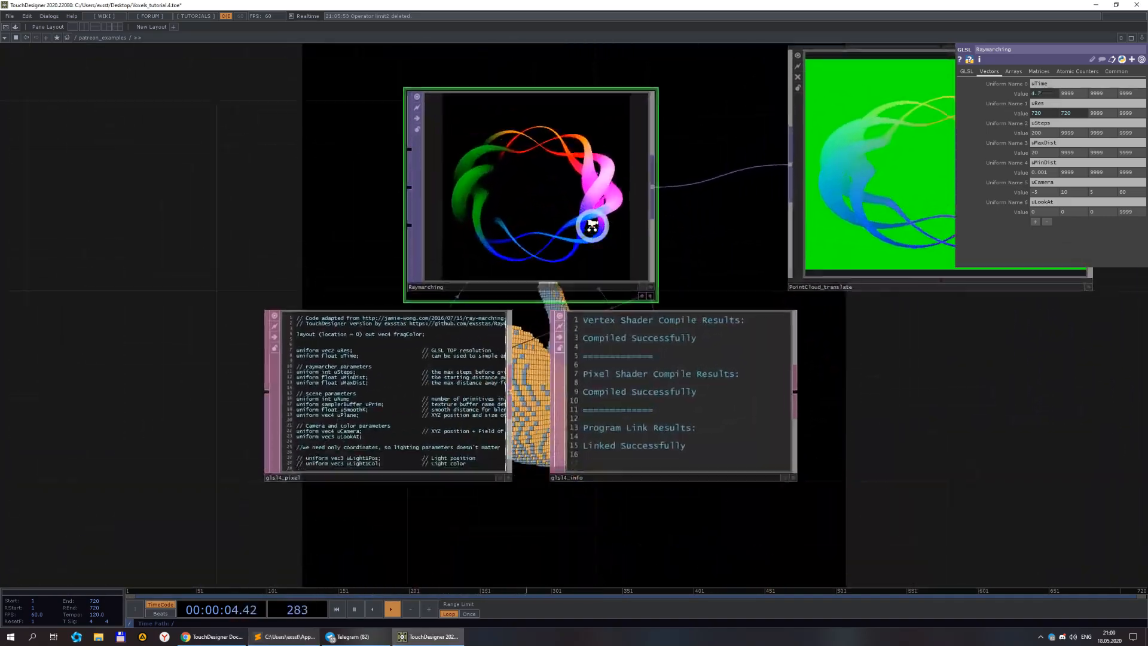
drag(731, 255, 543, 246)
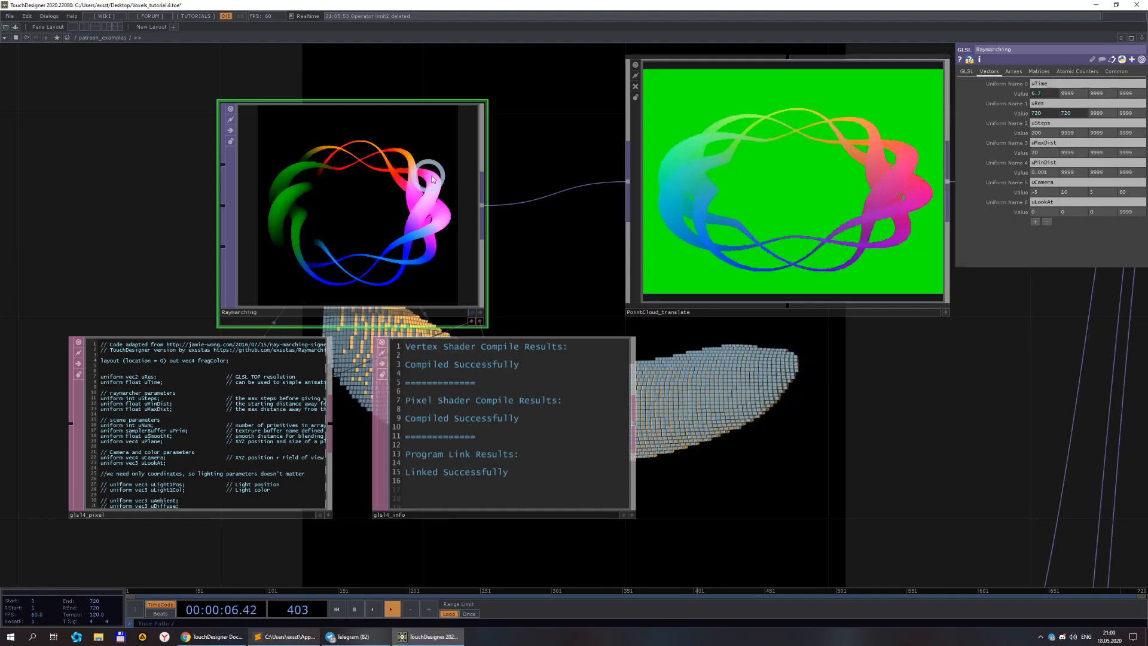
scroll(545, 178, down, 4)
scroll(458, 160, up, 3)
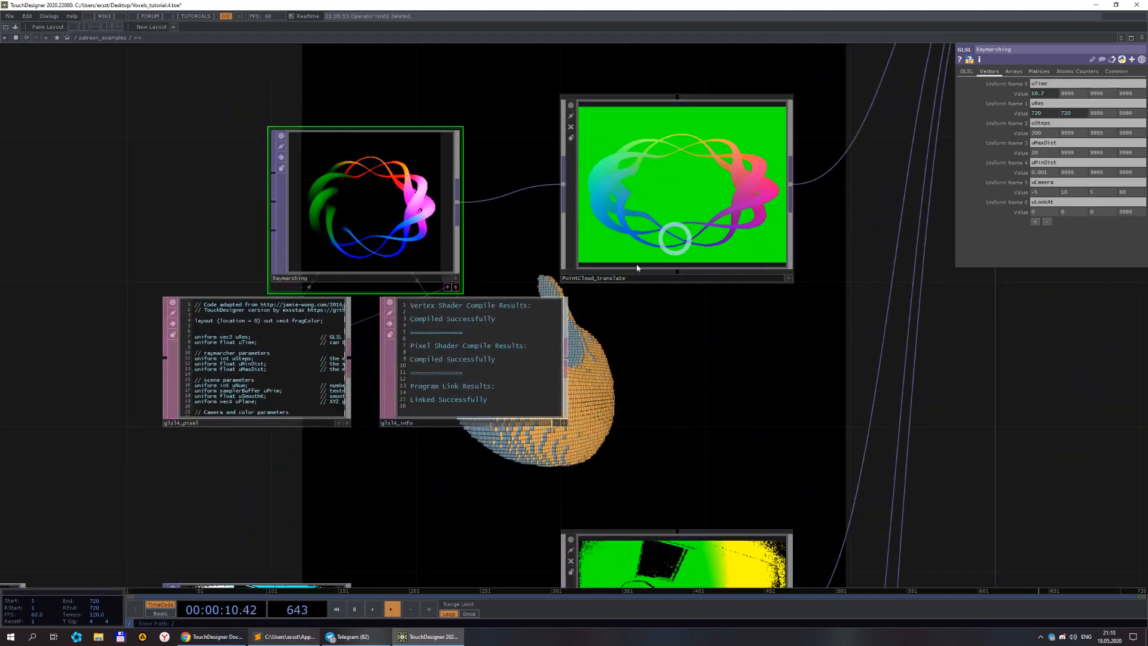
Replace the -99. miss value in the fragColor assignment on line 284 of the shader with 0.
click(289, 636)
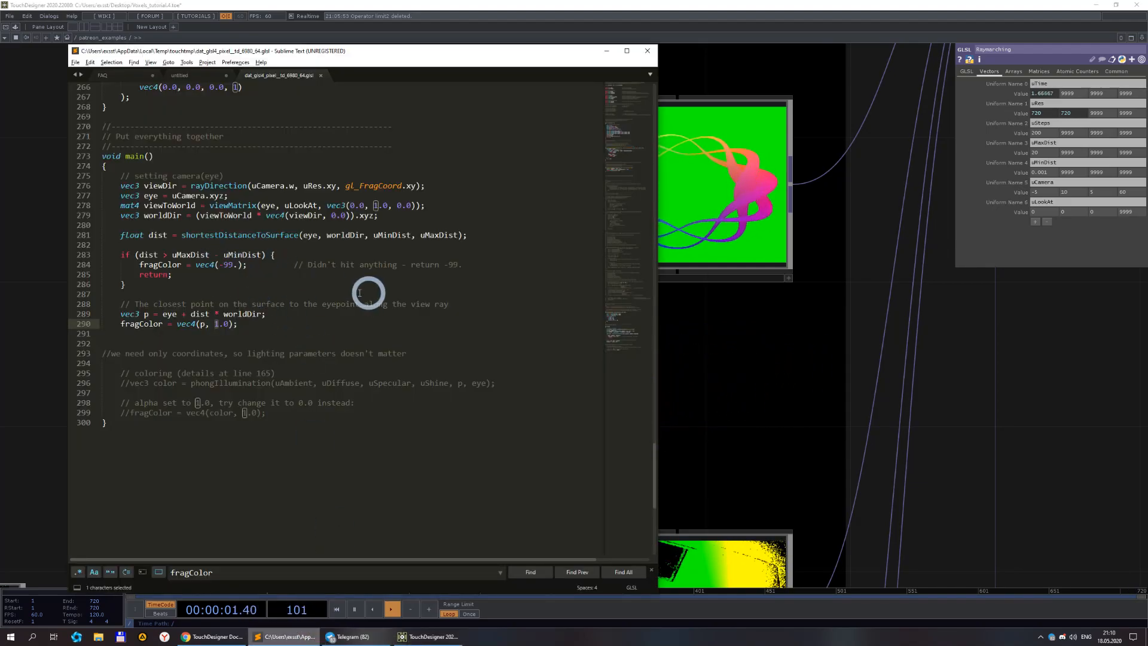
click(218, 265)
drag(218, 265, 238, 265)
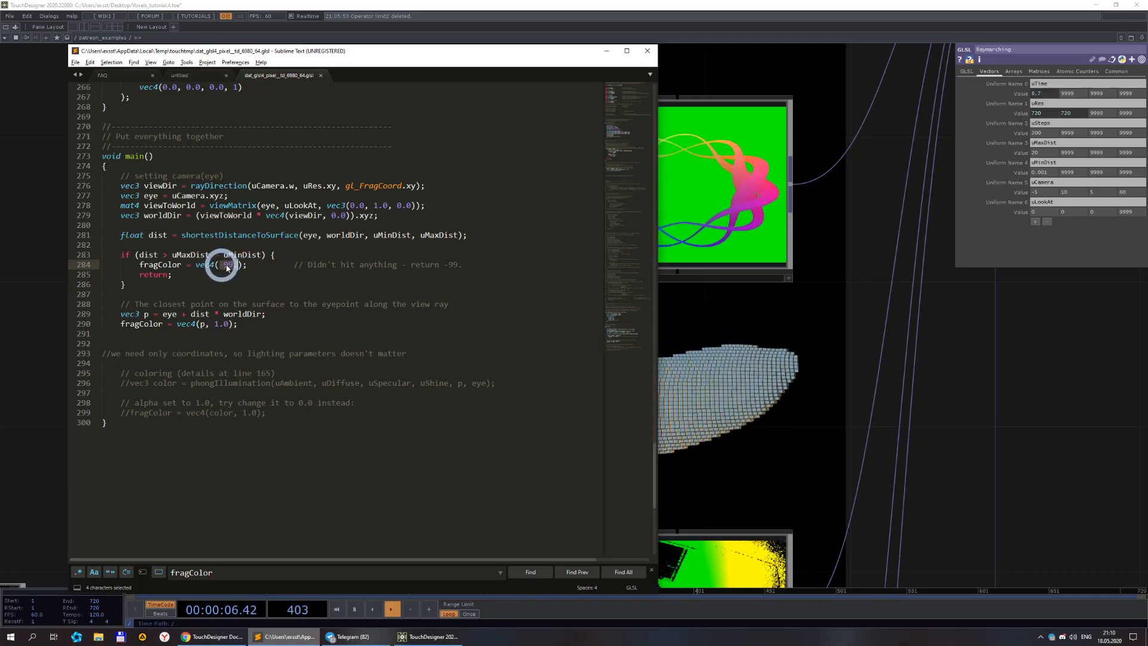
Inspect the PointCloud_translate node's translate, rotate and scale parameters in the network.
click(751, 356)
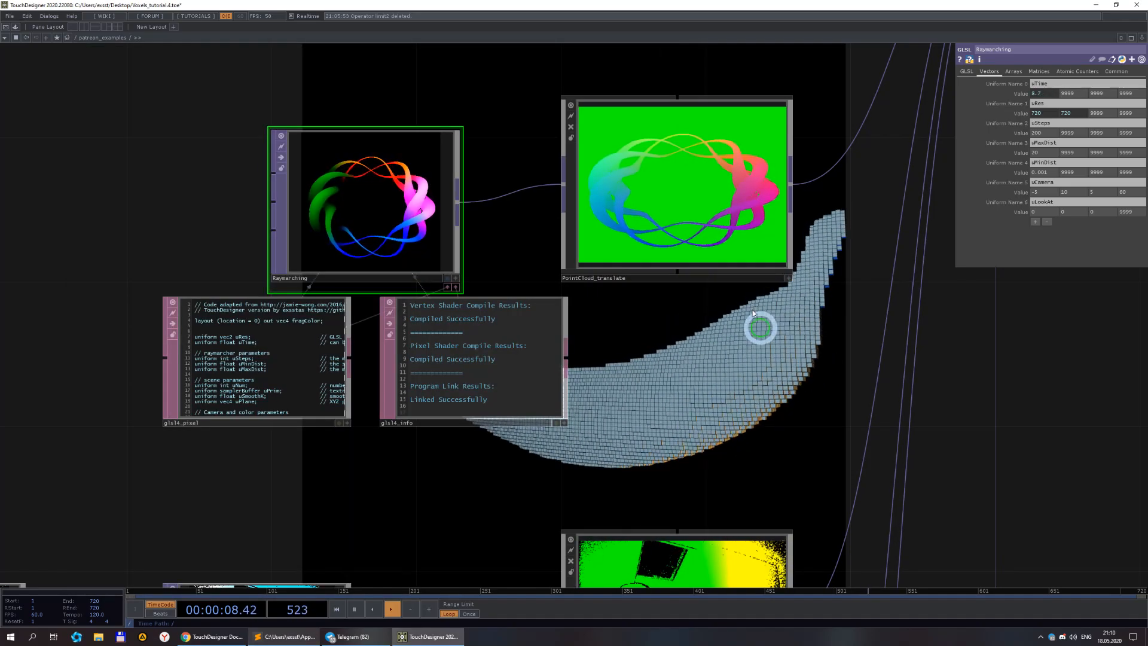
click(697, 207)
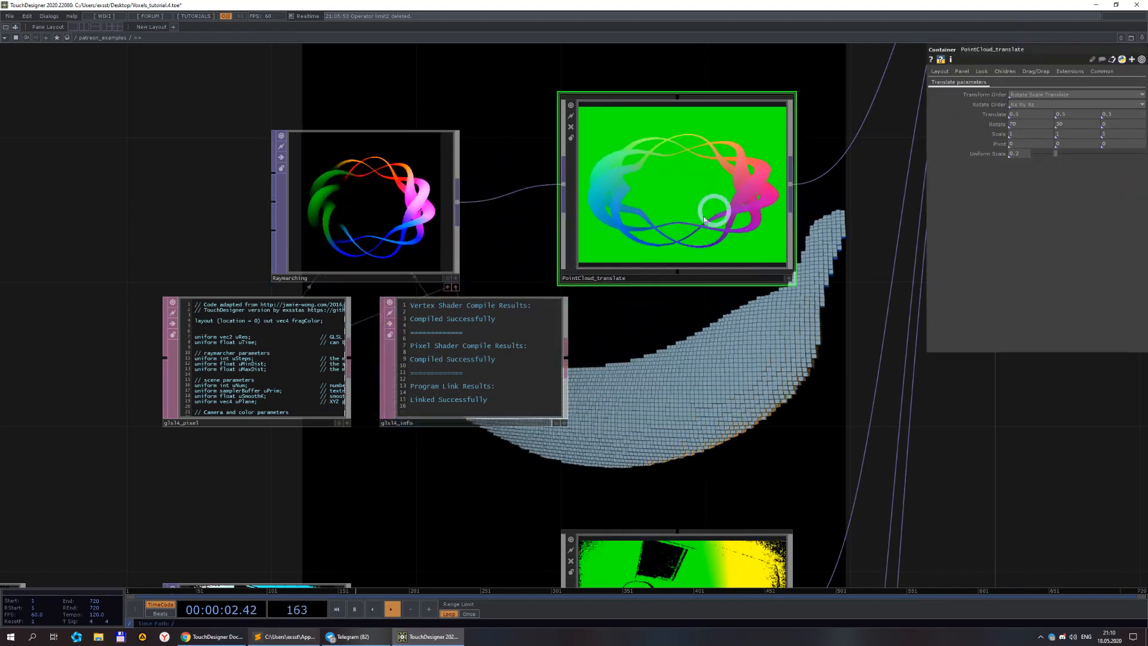
scroll(655, 205, down, 3)
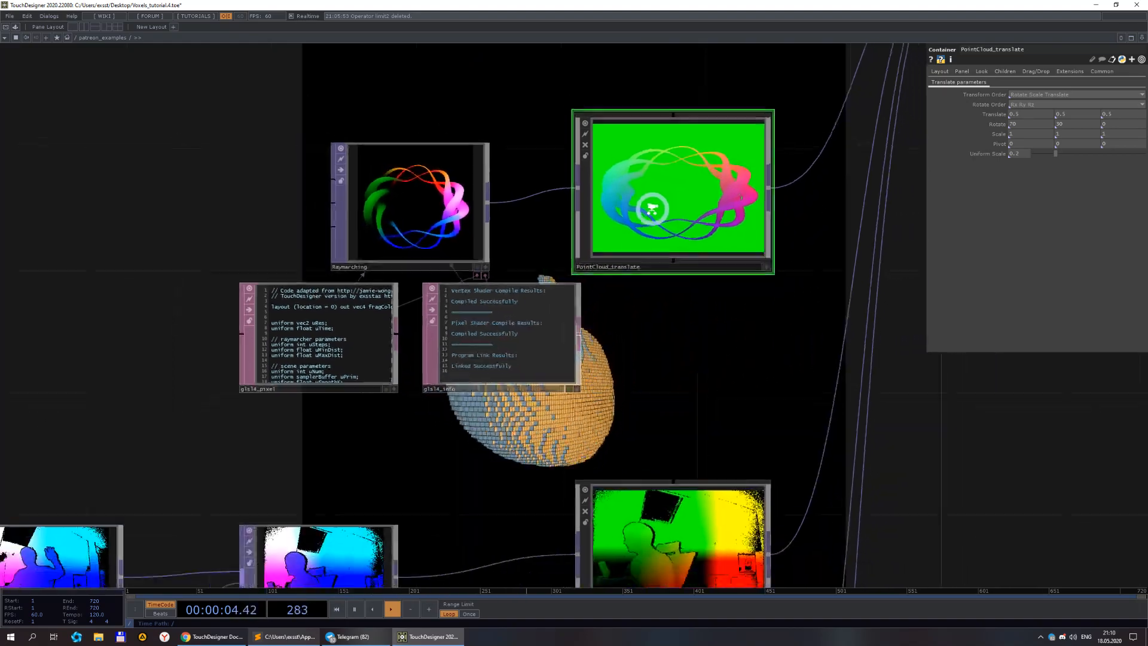
drag(671, 336, 613, 335)
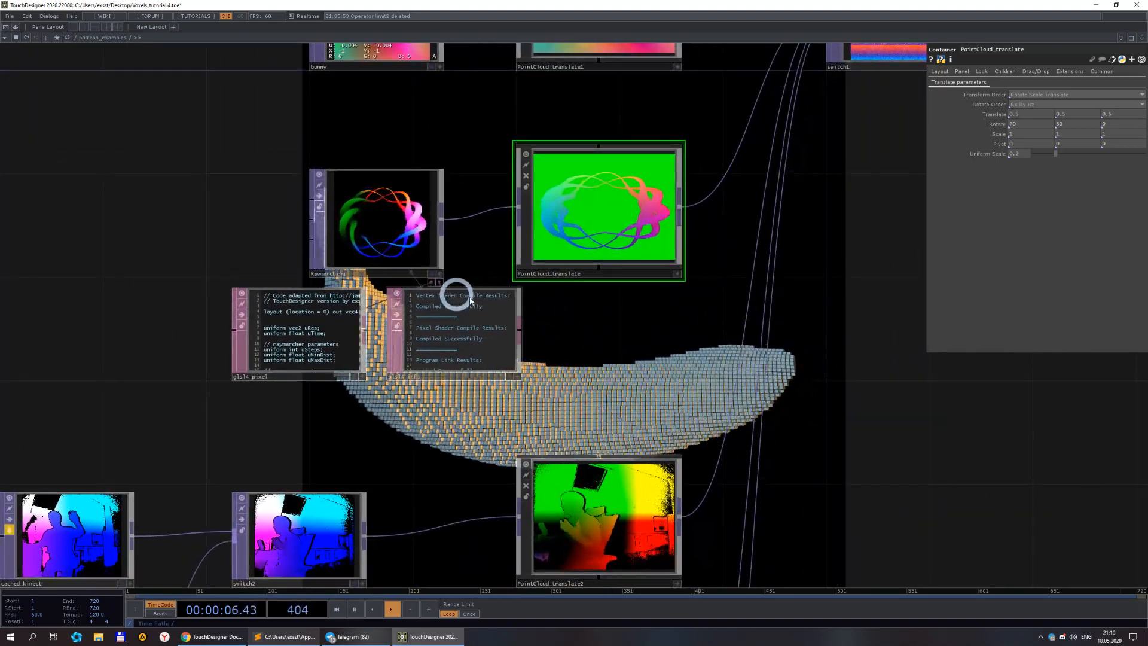
Set the miss color on line 284 to vec4(0.) and save the shader.
click(287, 636)
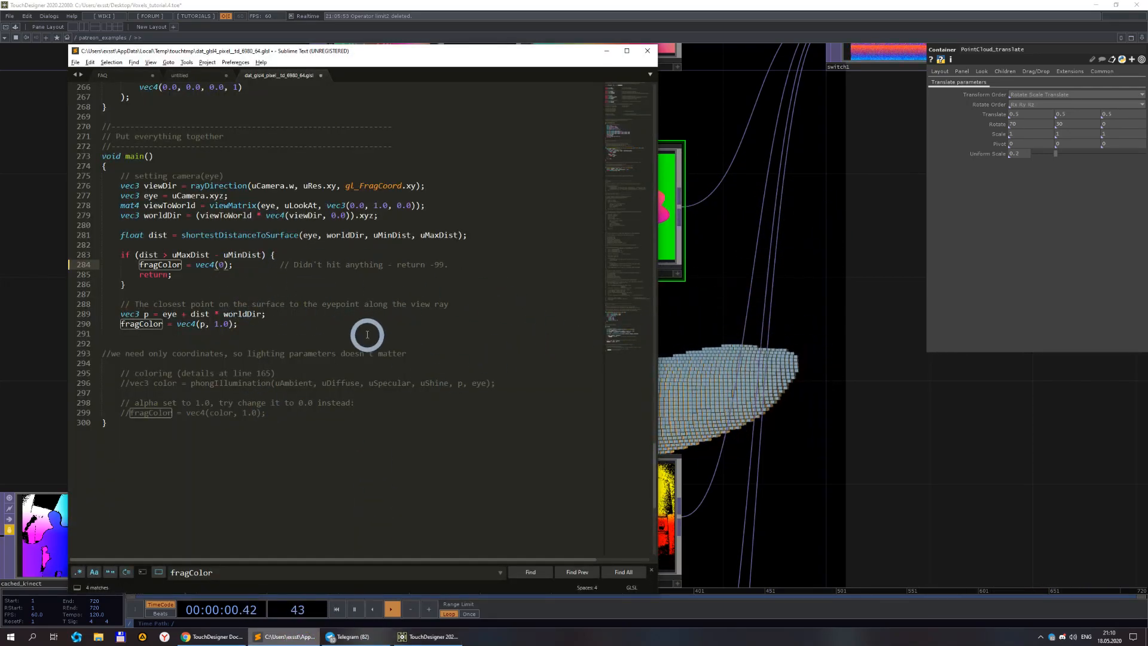
text(/)
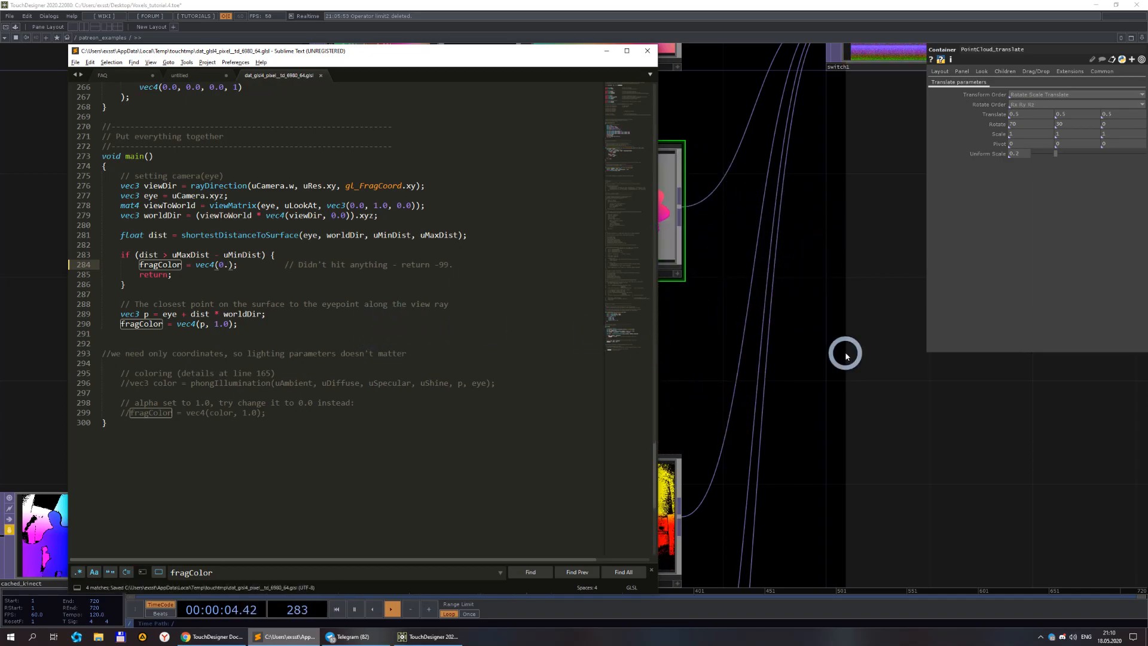
Set switch1's Index to 2 to feed the raymarched point cloud into the voxels.
click(870, 356)
scroll(837, 352, down, 4)
drag(835, 351, 609, 372)
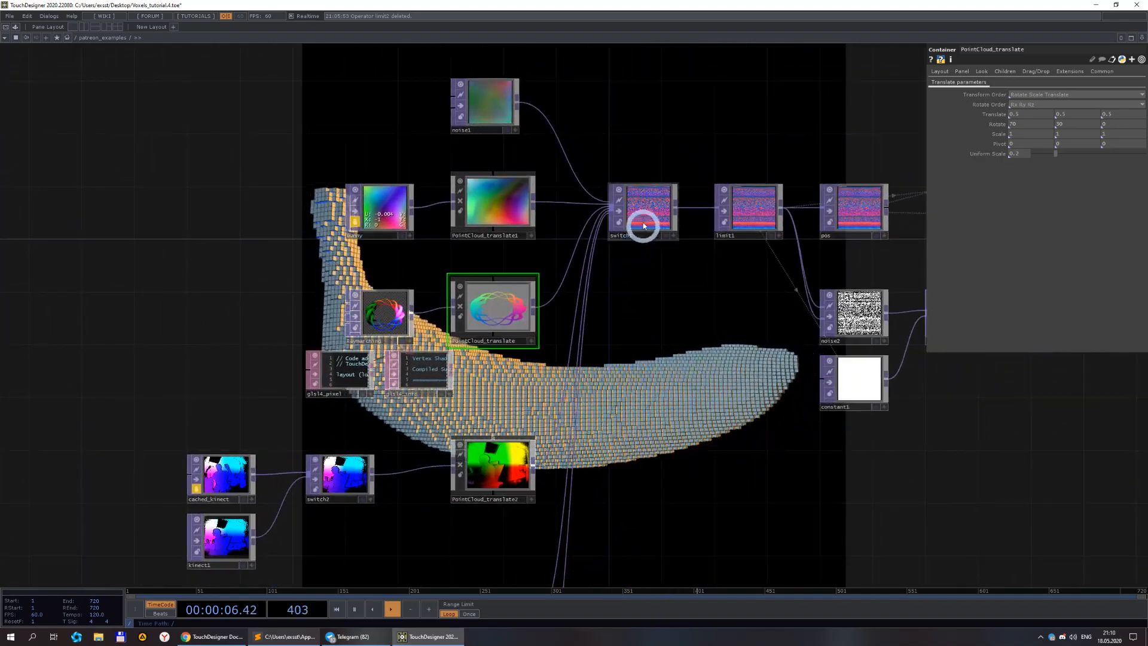
click(643, 229)
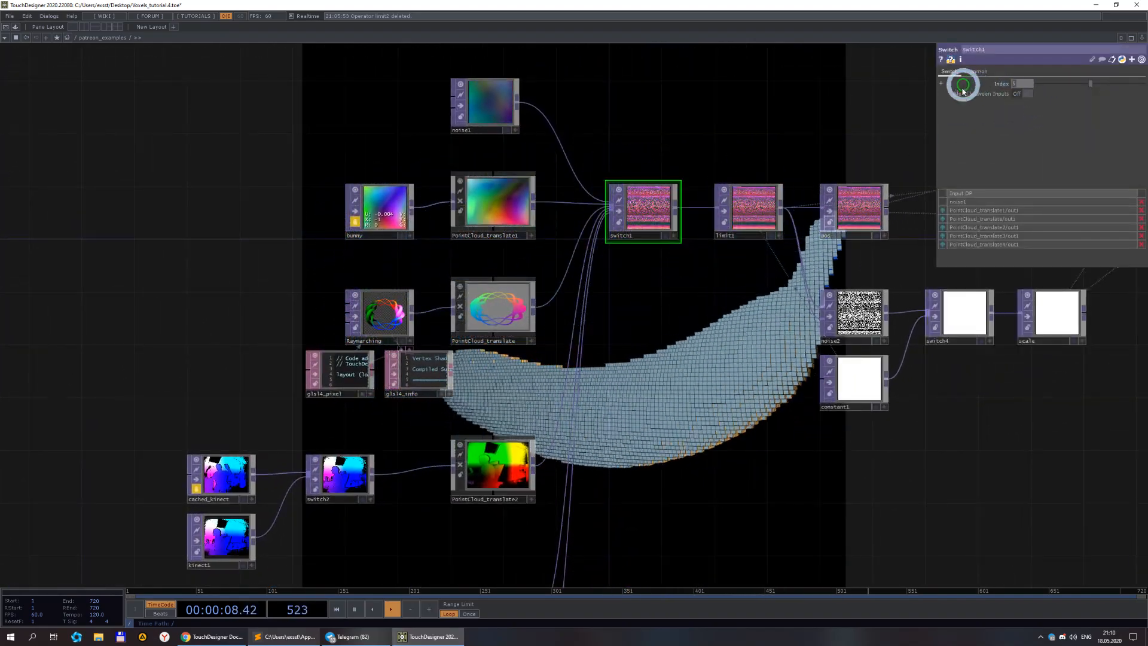
text(2)
key(Return)
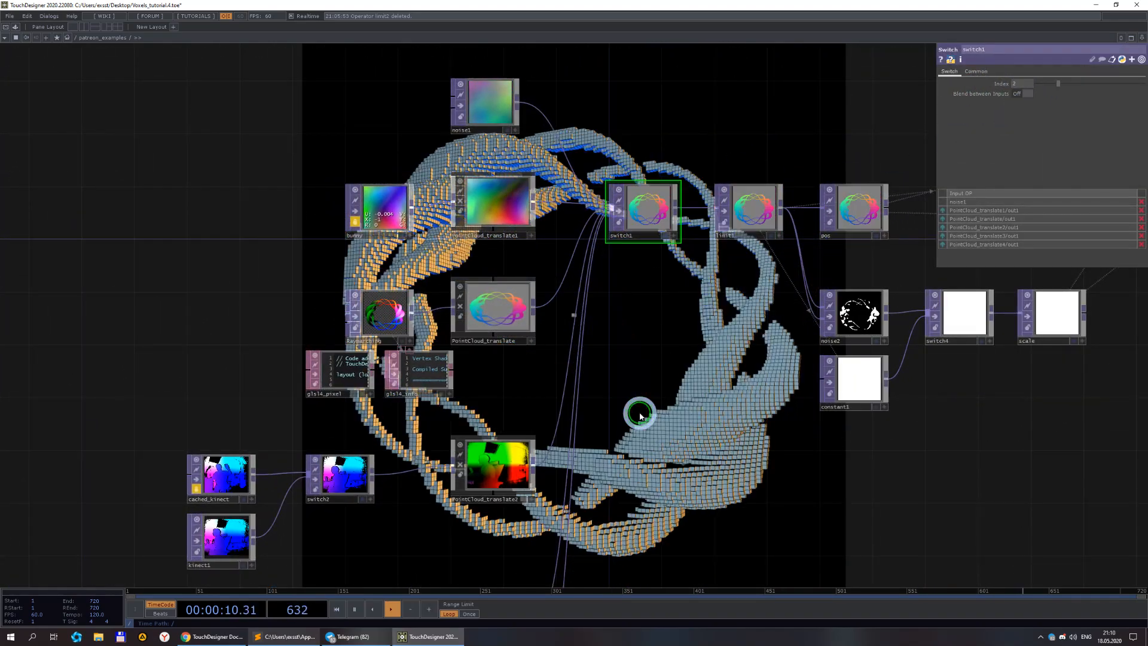
drag(692, 380, 568, 318)
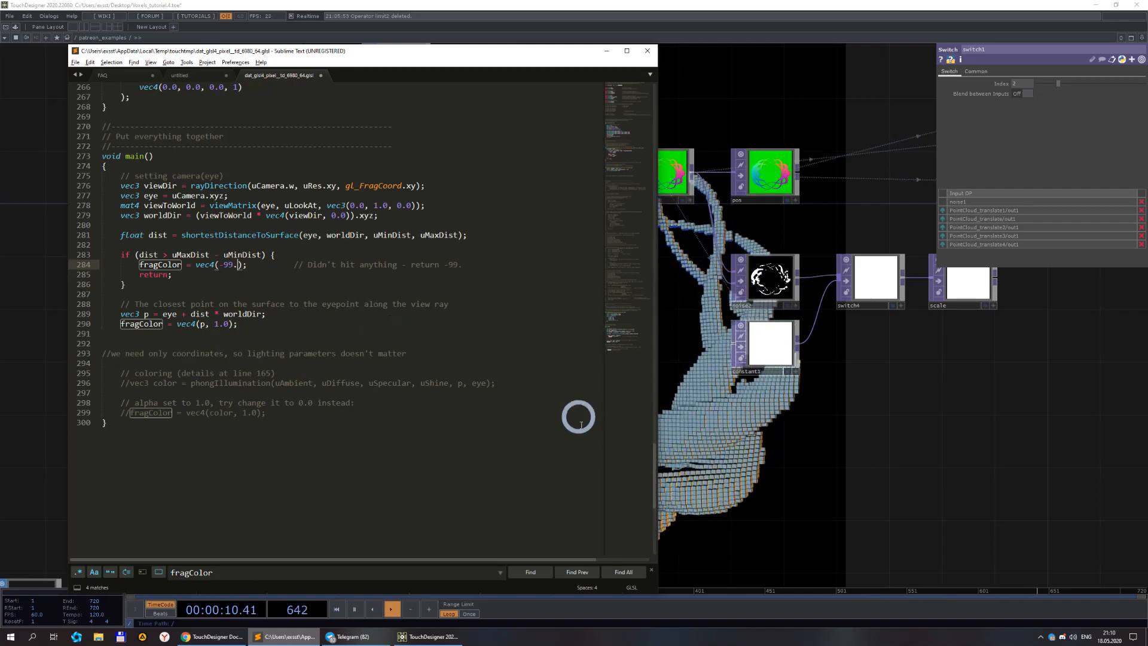
click(834, 486)
drag(616, 399, 679, 348)
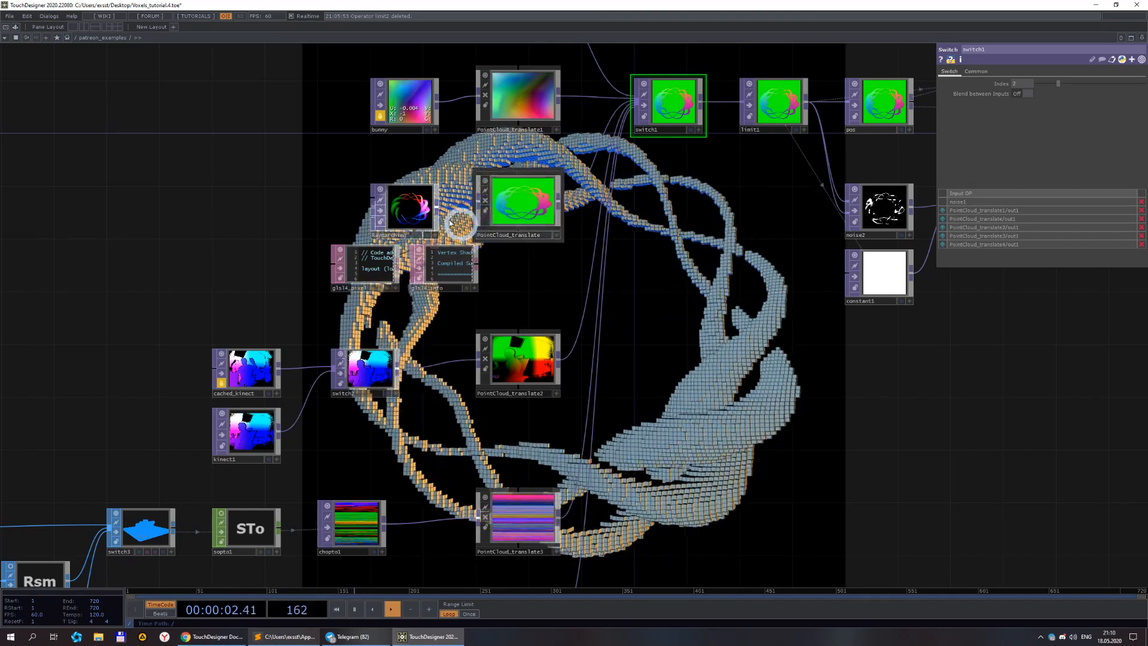
scroll(413, 205, up, 3)
Highlight the commented-out lighting and alpha lines at the end of the shader's main function.
click(293, 635)
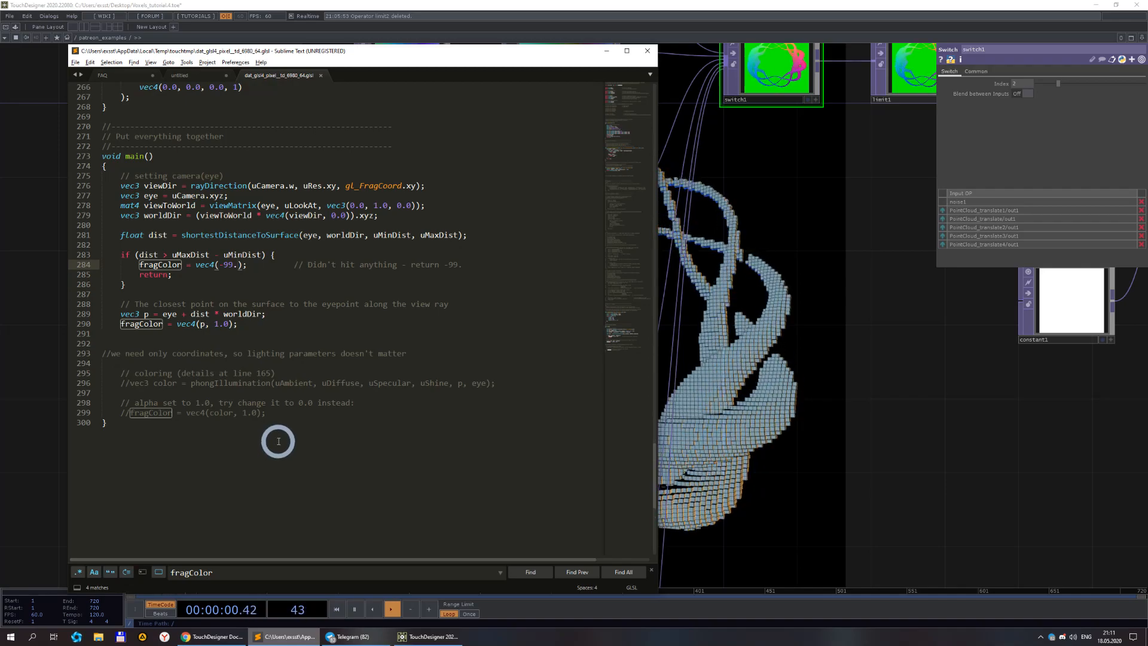
drag(124, 413, 96, 363)
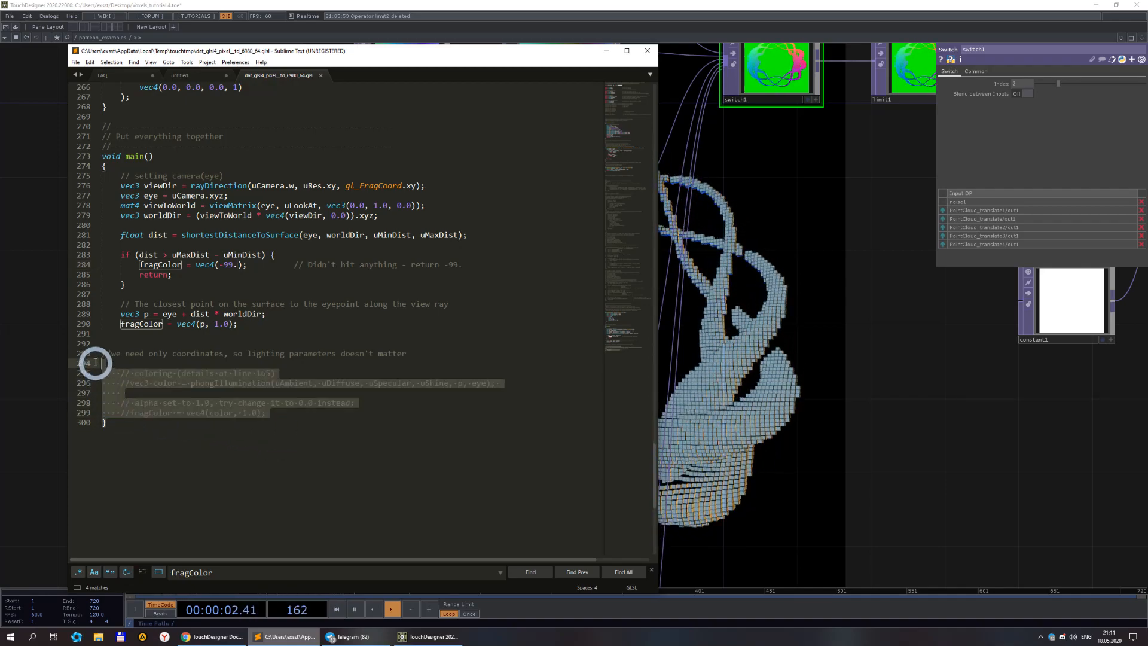
click(231, 397)
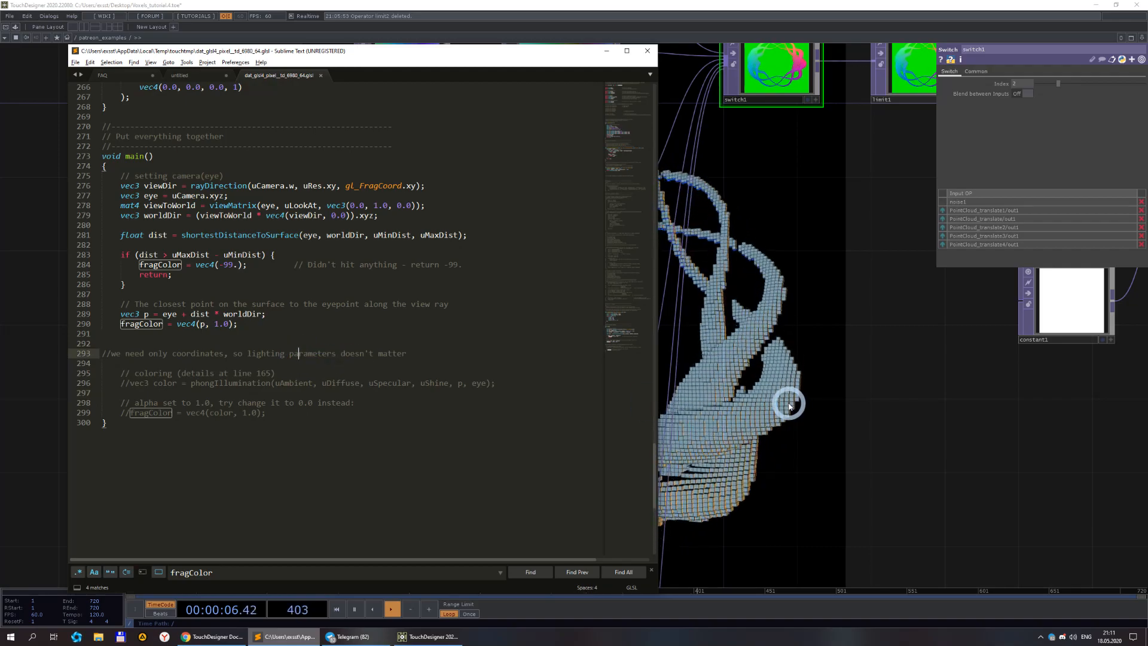
Open the info popup of the Raymarching node to check its resolution and cook times.
click(759, 367)
scroll(390, 213, up, 3)
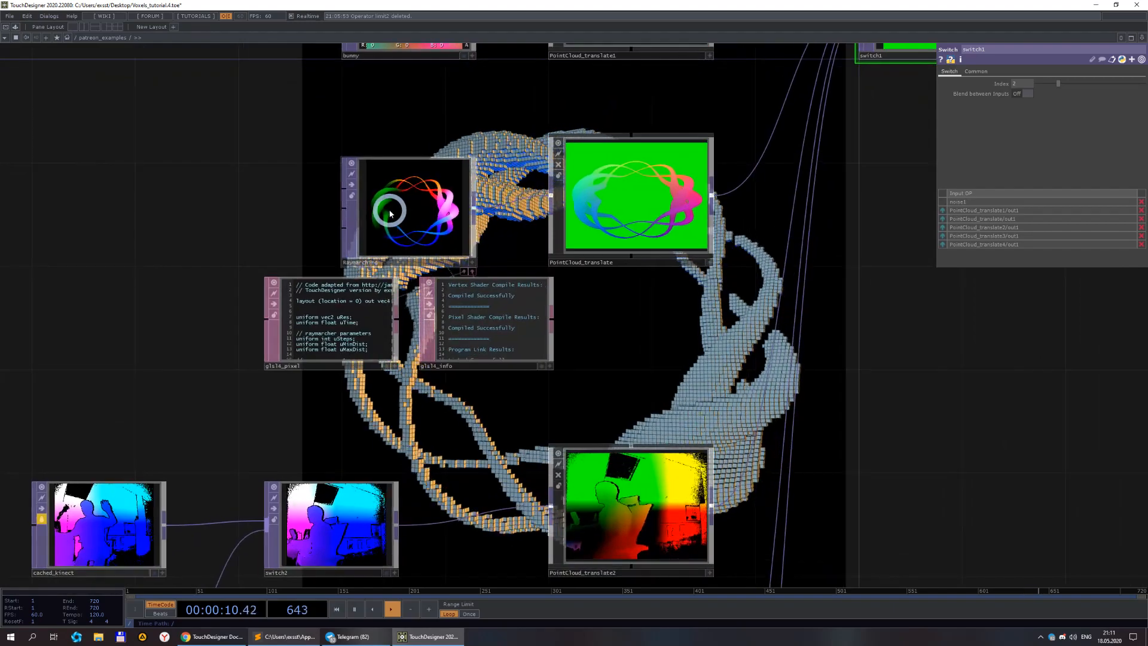
scroll(429, 218, down, 2)
middle_click(477, 220)
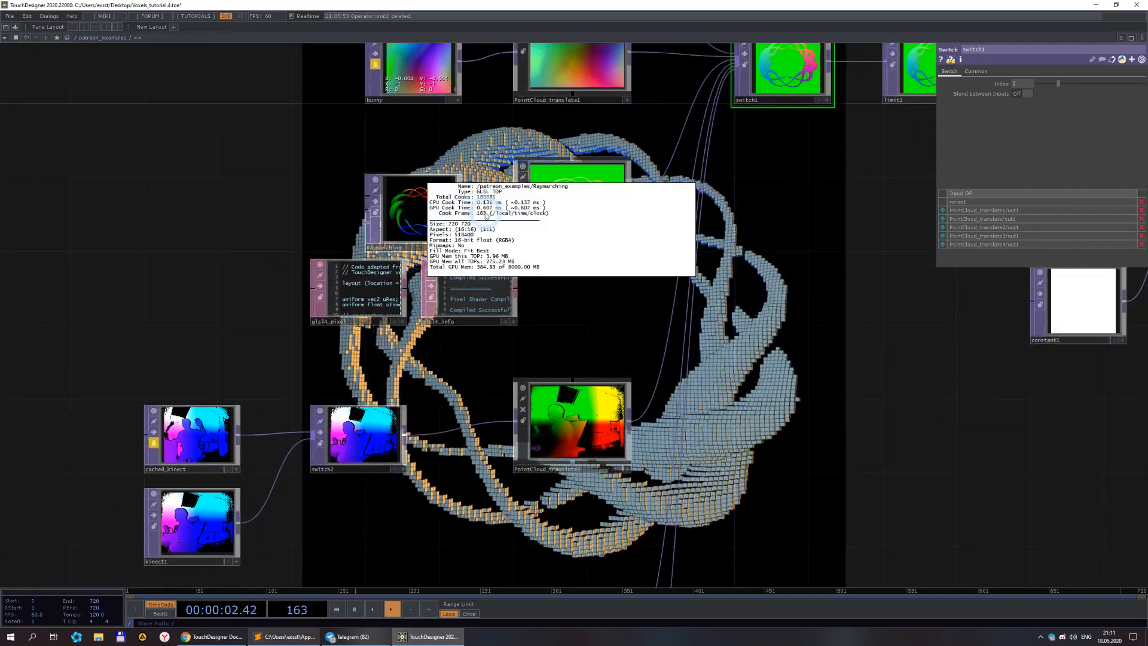
middle_click(436, 216)
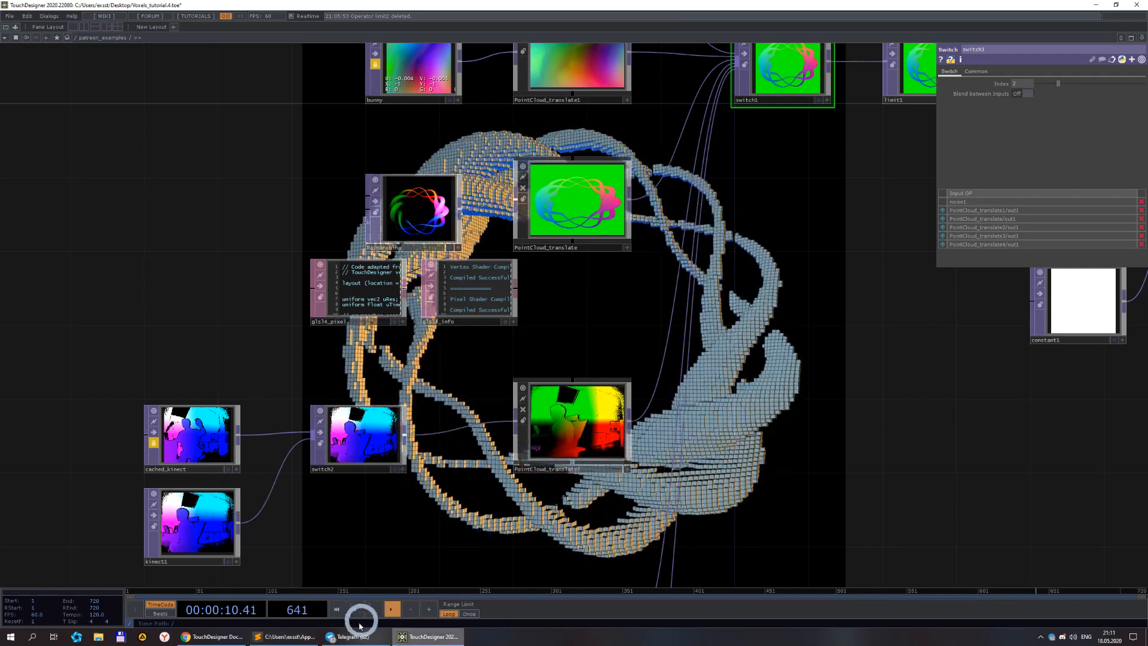
Scroll the shader up to review the viewMatrix function above main.
click(287, 636)
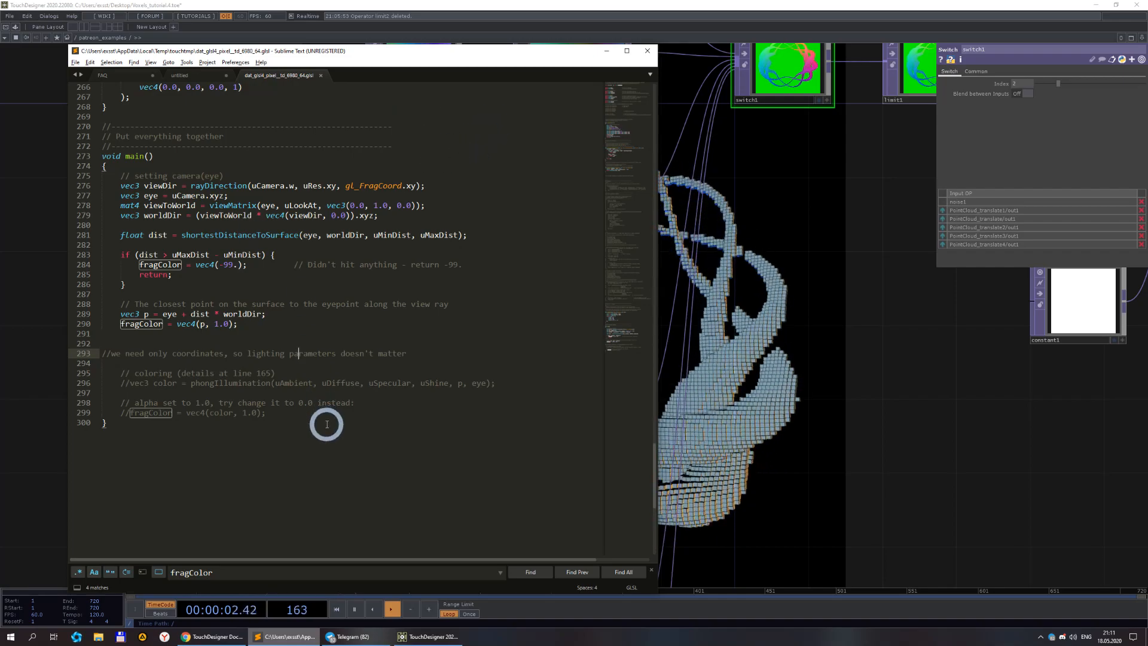
scroll(326, 425, up, 3)
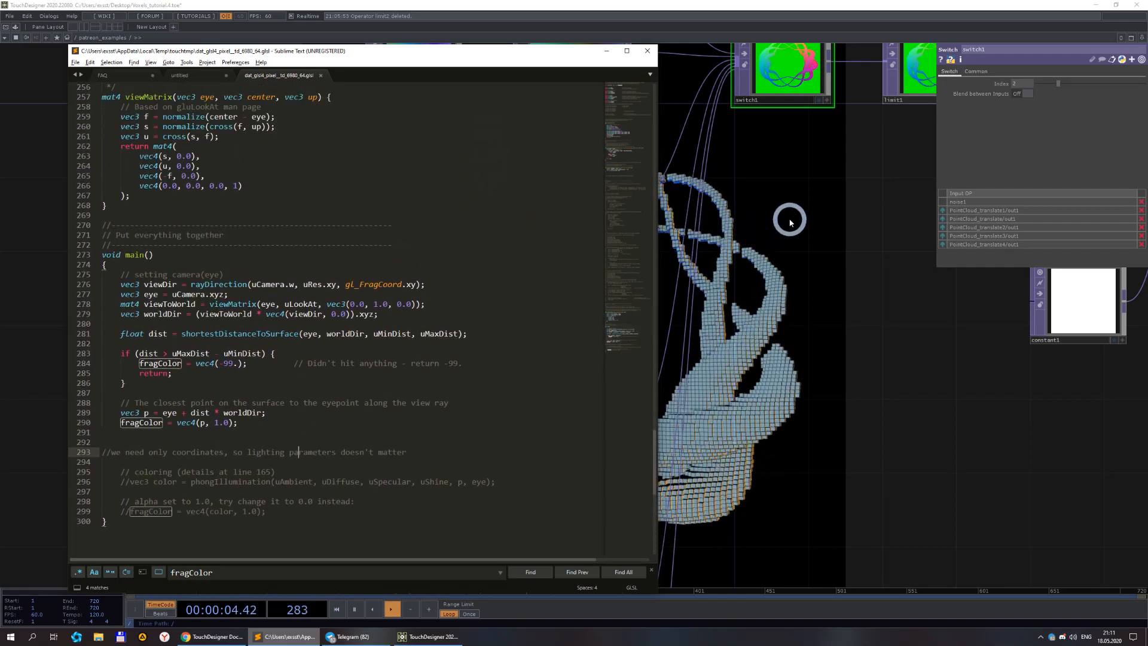
click(790, 223)
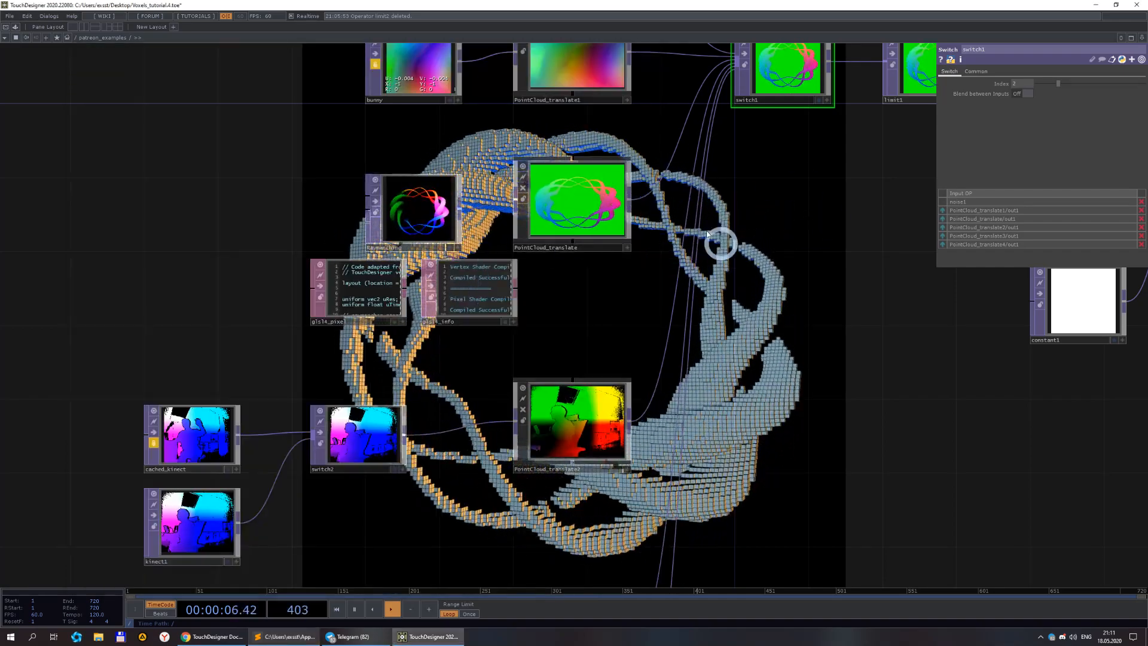
Pan to the Kinect section and inspect the cached_kinect and kinect1 parameters.
drag(743, 446, 571, 228)
scroll(641, 286, down, 2)
drag(592, 166, 576, 262)
drag(257, 417, 392, 351)
click(251, 280)
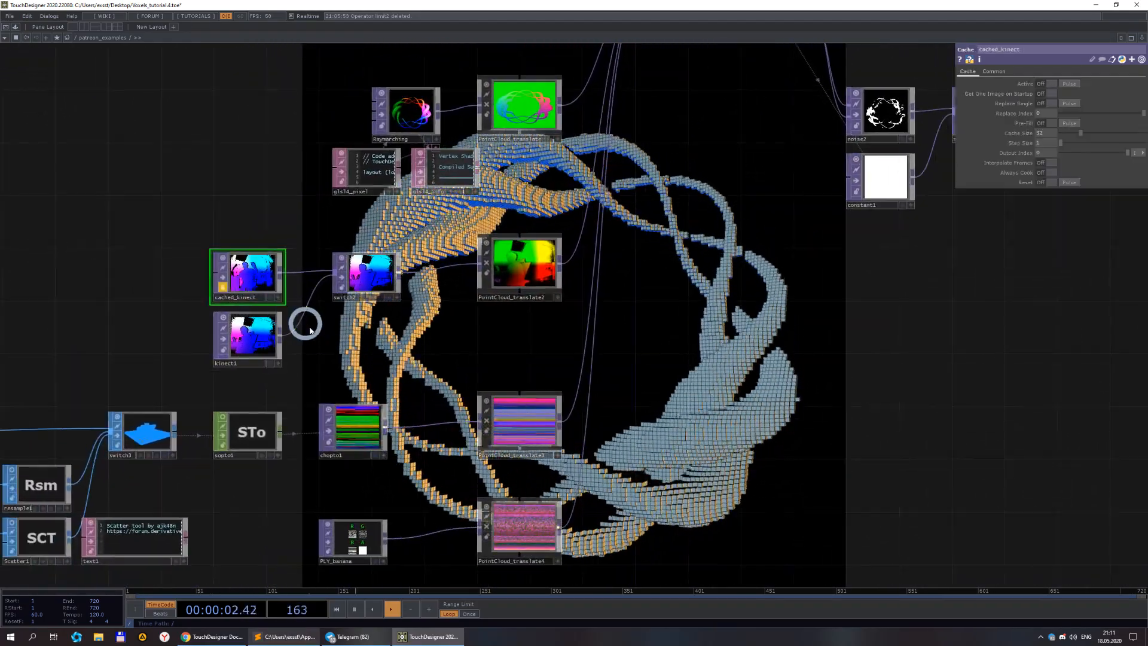
click(257, 335)
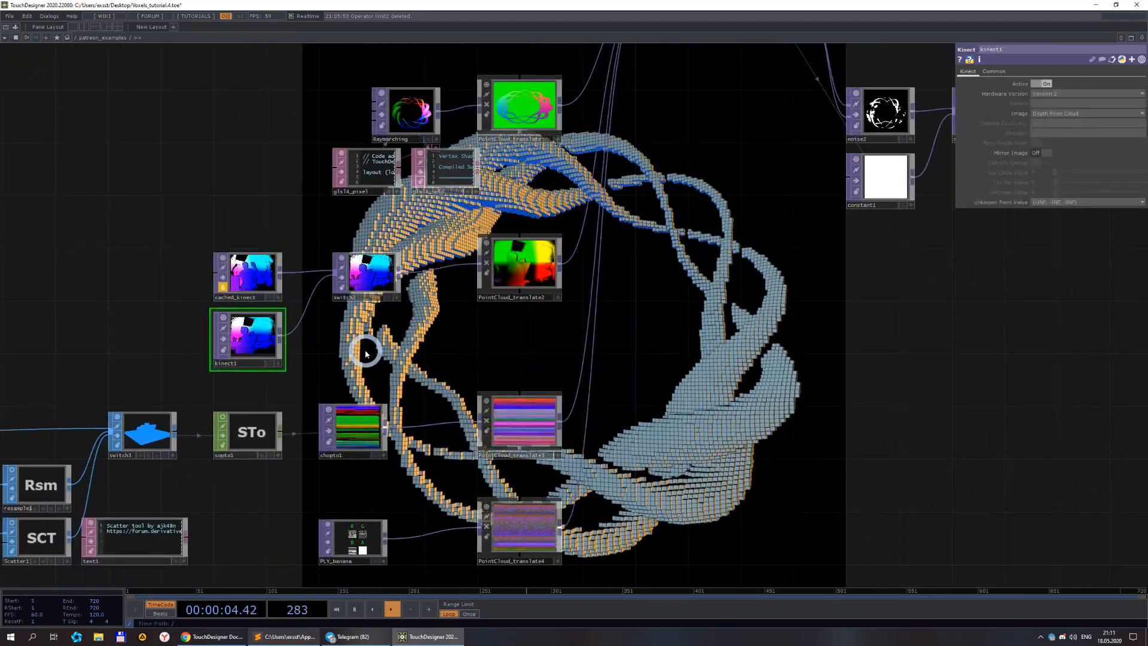
Set kinect1's Image to Color Point Cloud.
drag(366, 353, 477, 300)
scroll(436, 308, up, 3)
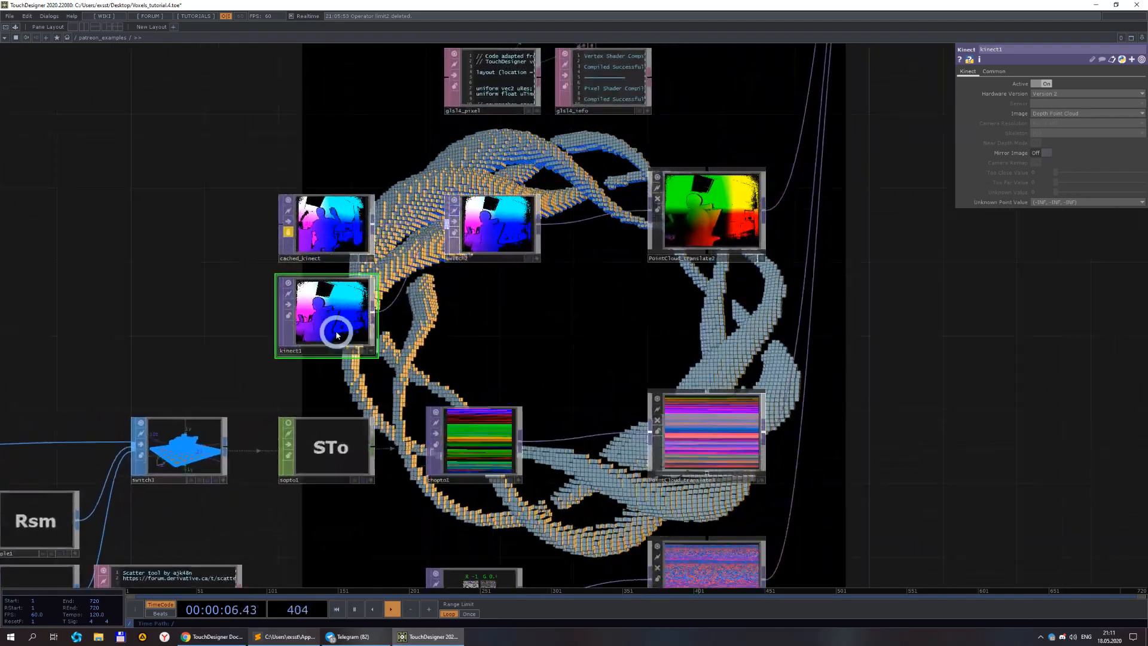
drag(895, 429, 763, 425)
click(1046, 115)
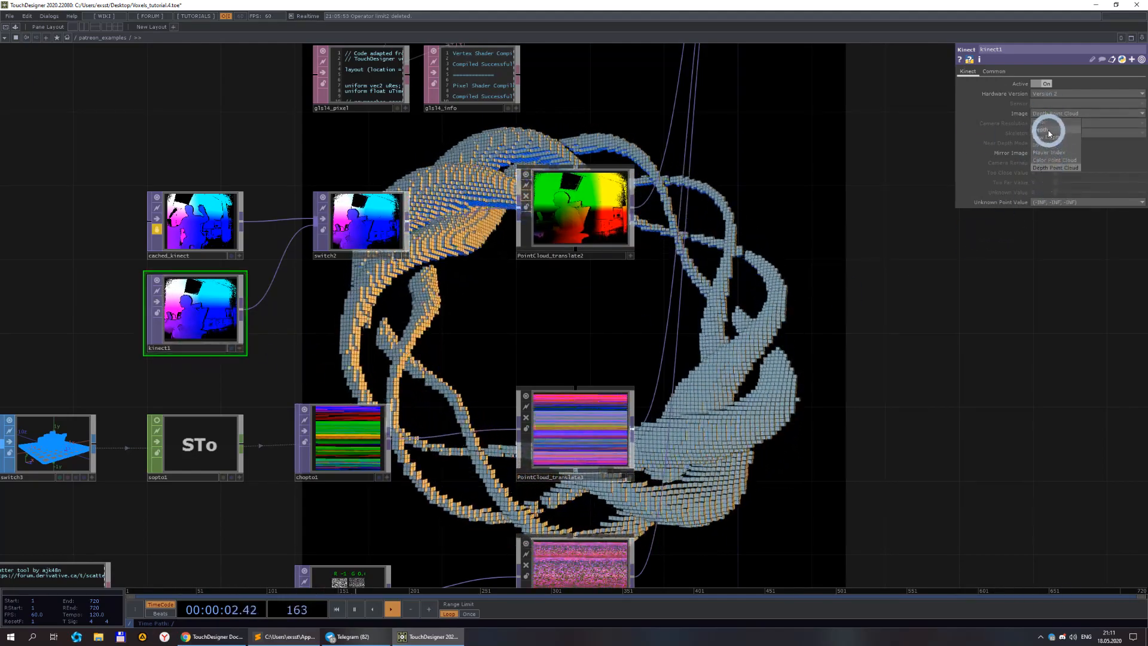
click(1054, 160)
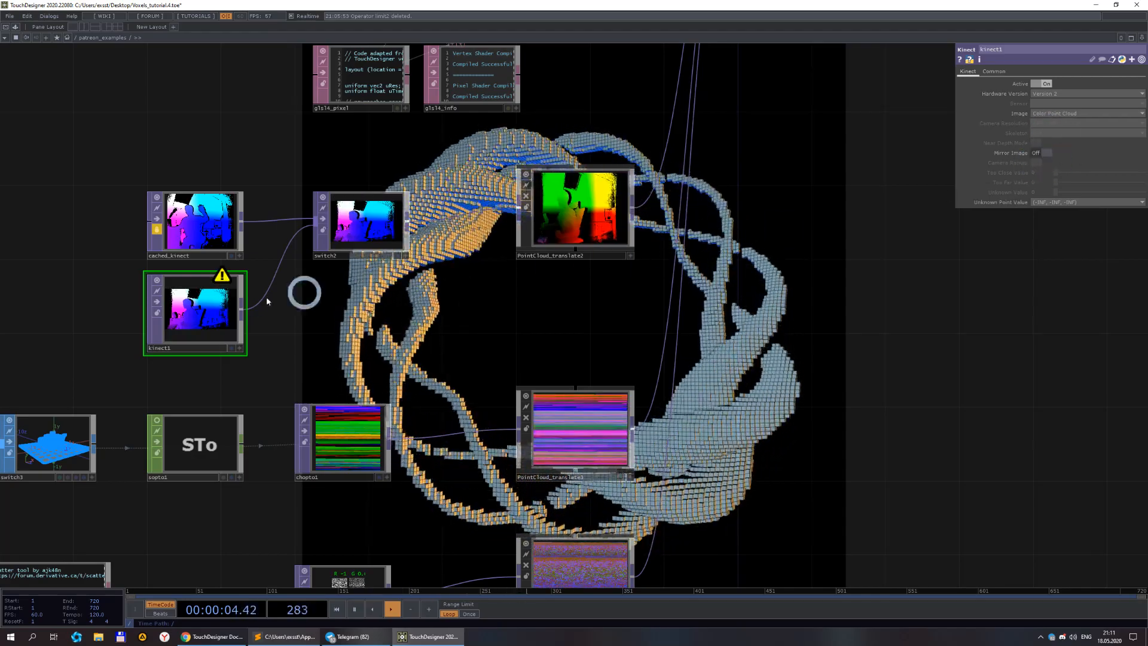
Zoom out to the whole network and set switch1's Index back to 0.
scroll(121, 331, up, 10)
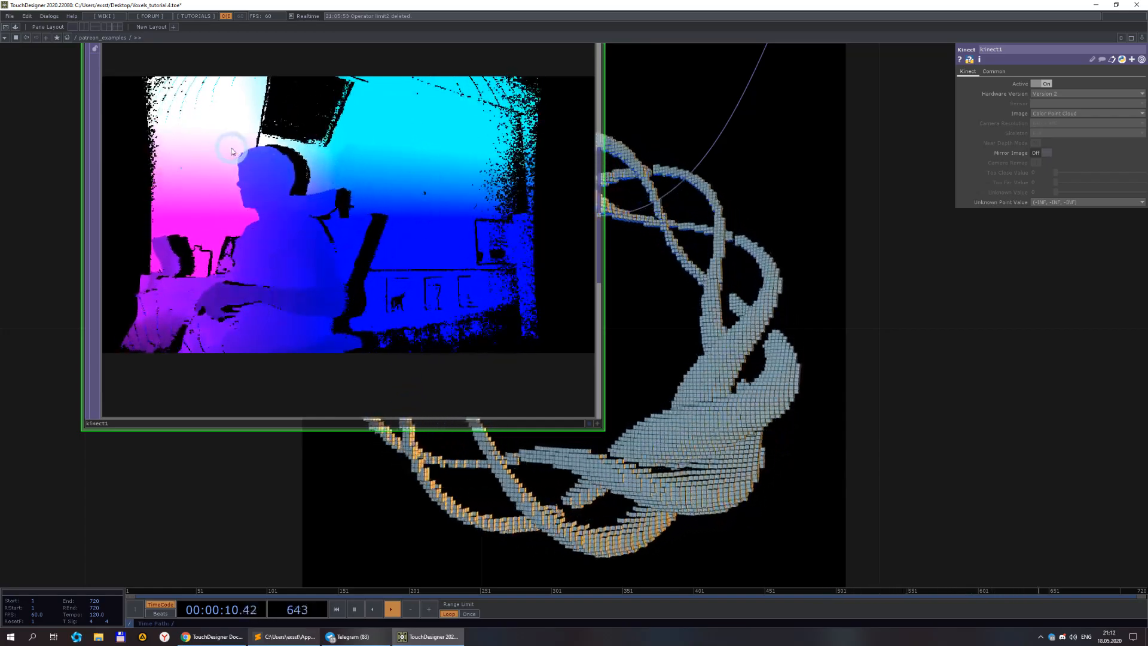
scroll(622, 419, down, 10)
scroll(741, 436, up, 6)
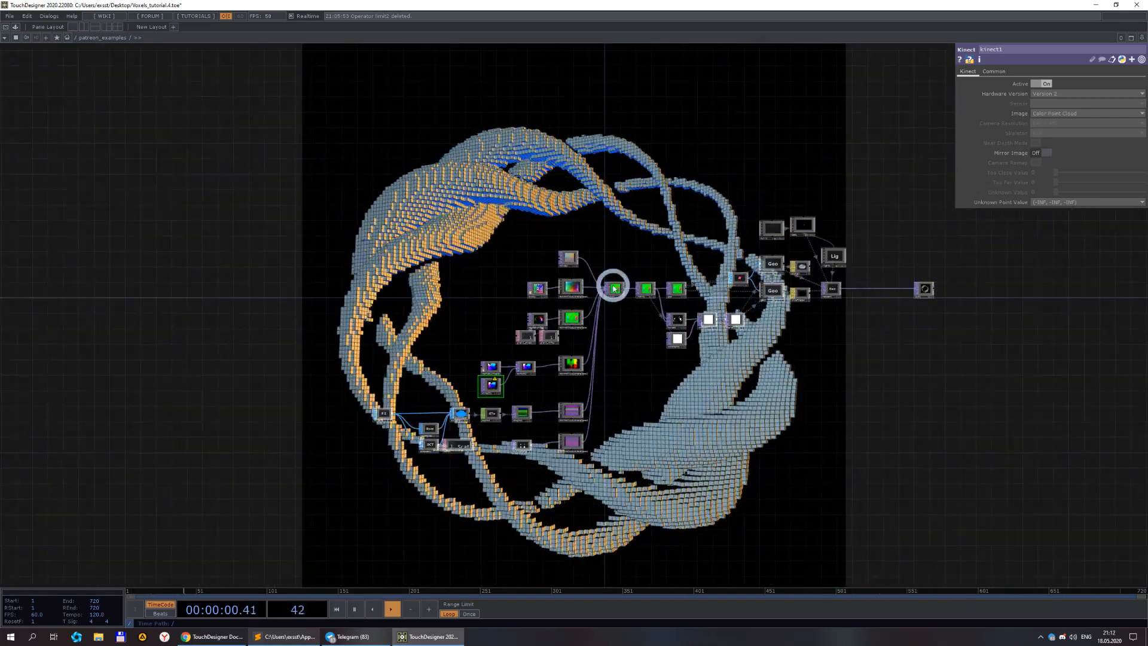
click(614, 291)
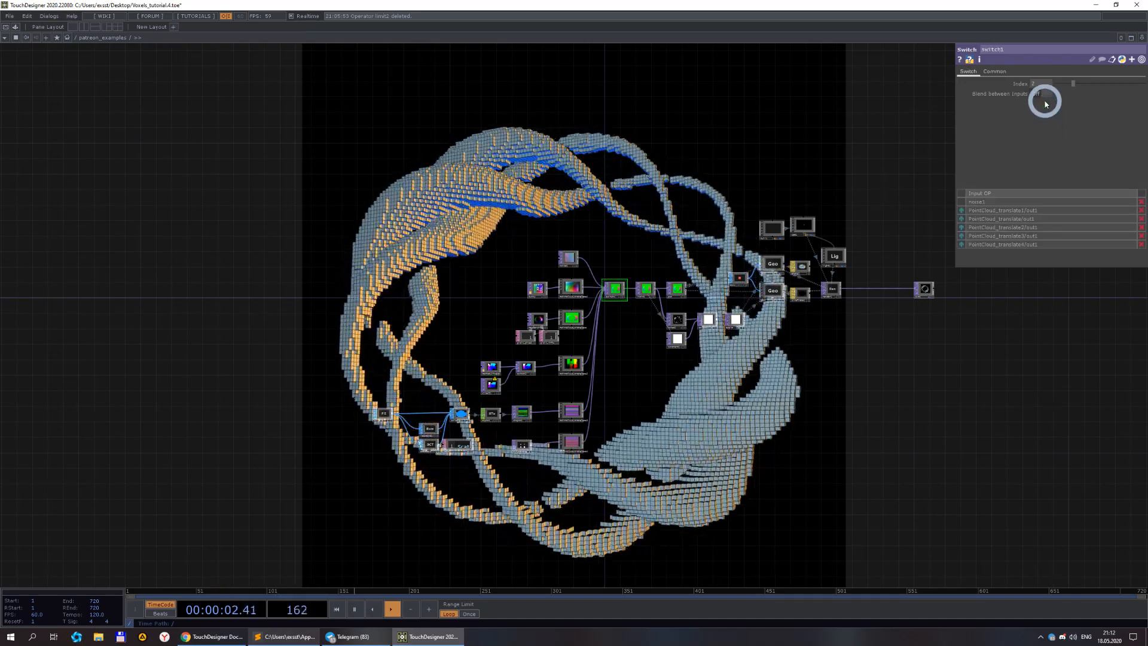
drag(1040, 85, 1006, 87)
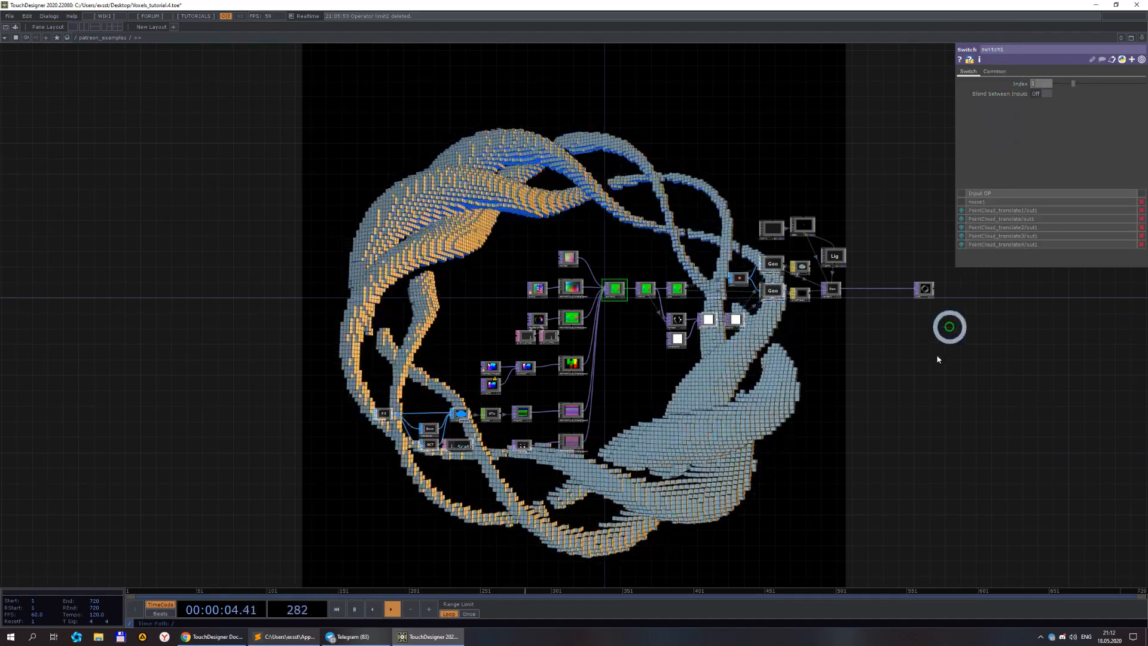
Set switch1's Index to 3 to feed the Kinect point cloud into the voxels.
text(3)
key(Return)
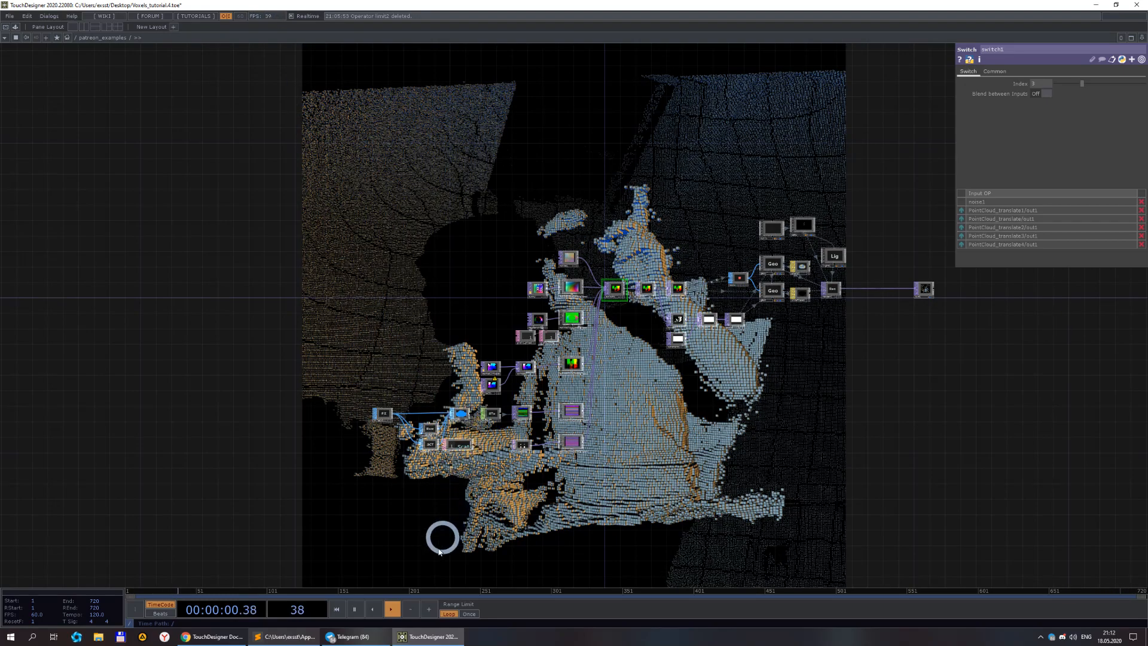
click(354, 610)
Set kinect1's Image to Depth Point Cloud and resume playback.
scroll(508, 366, up, 10)
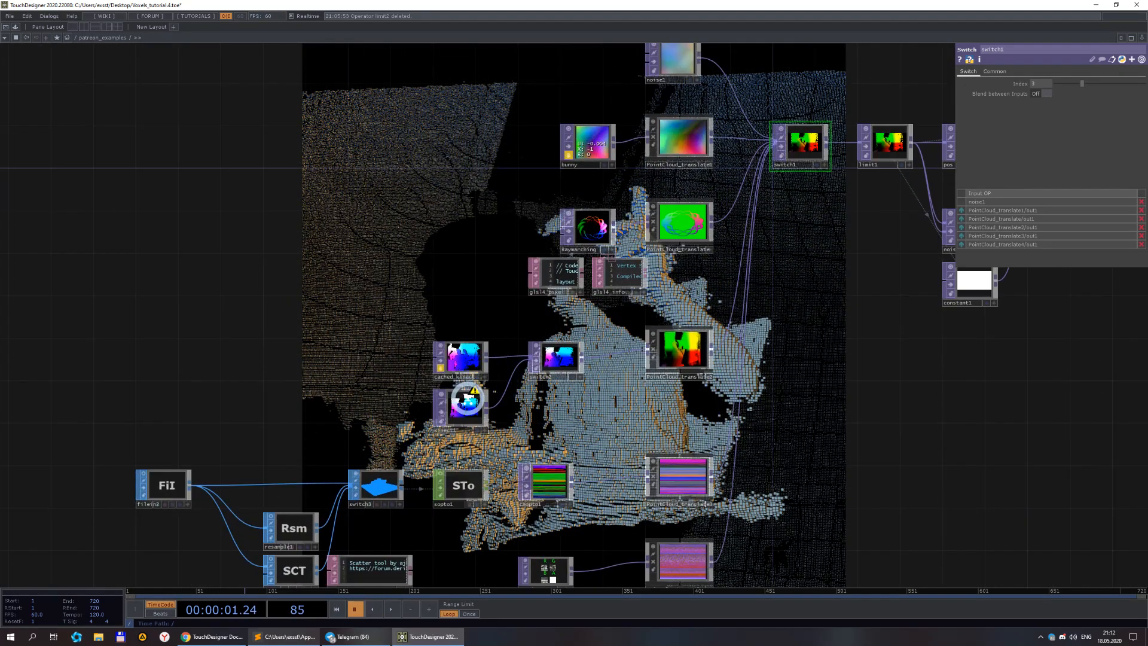
middle_click(468, 412)
click(319, 389)
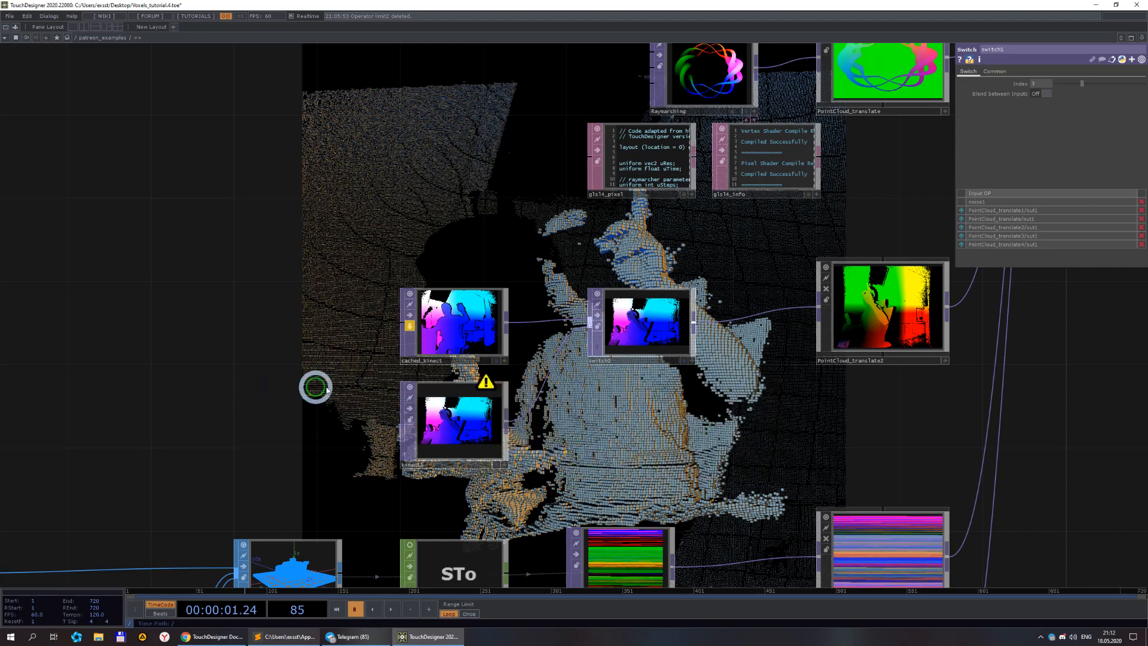
scroll(534, 428, down, 3)
drag(652, 444, 363, 379)
click(250, 353)
click(734, 209)
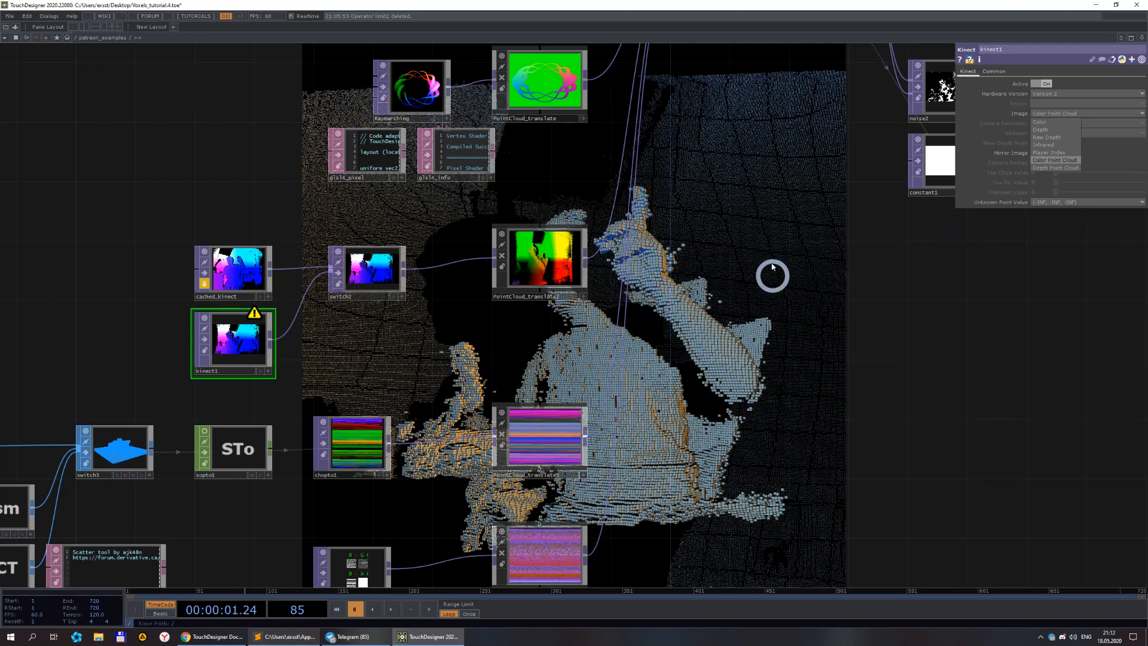
click(1051, 171)
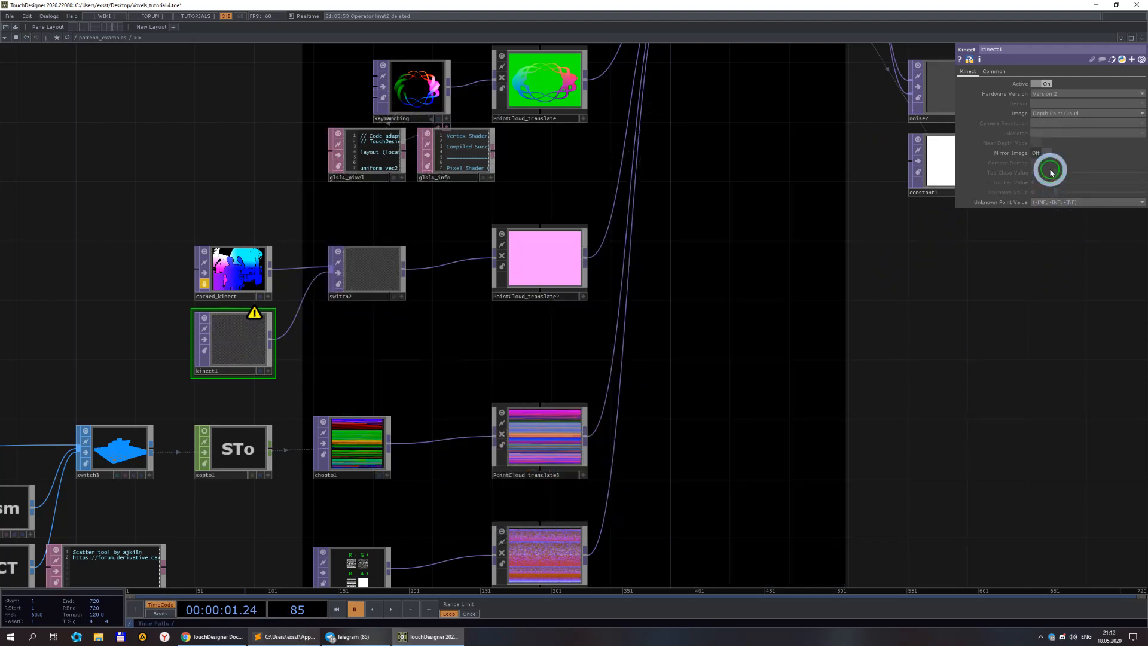
click(393, 610)
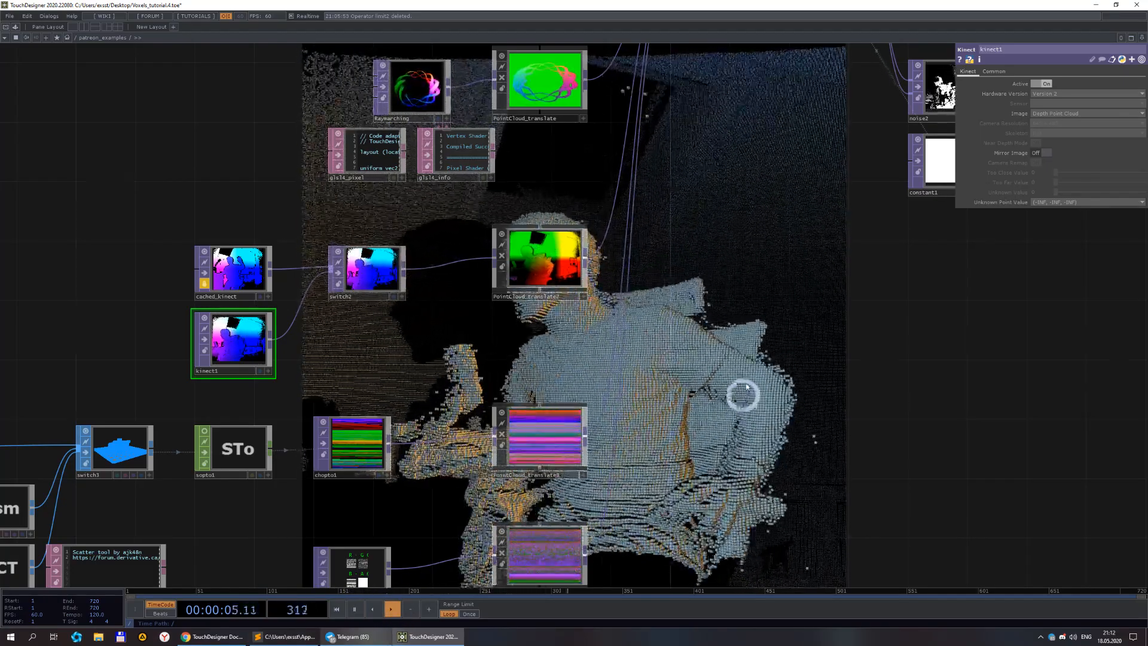
Select the limit1 node and inspect its Quantize parameters.
scroll(748, 345, down, 5)
drag(721, 342, 594, 354)
scroll(665, 198, up, 5)
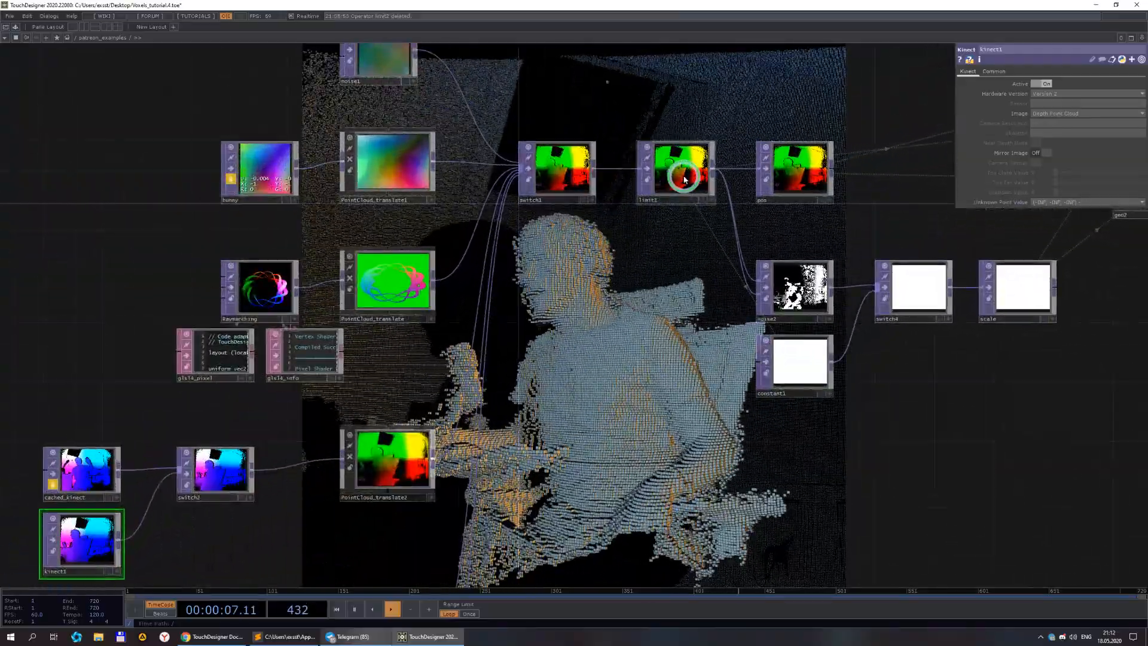
click(685, 178)
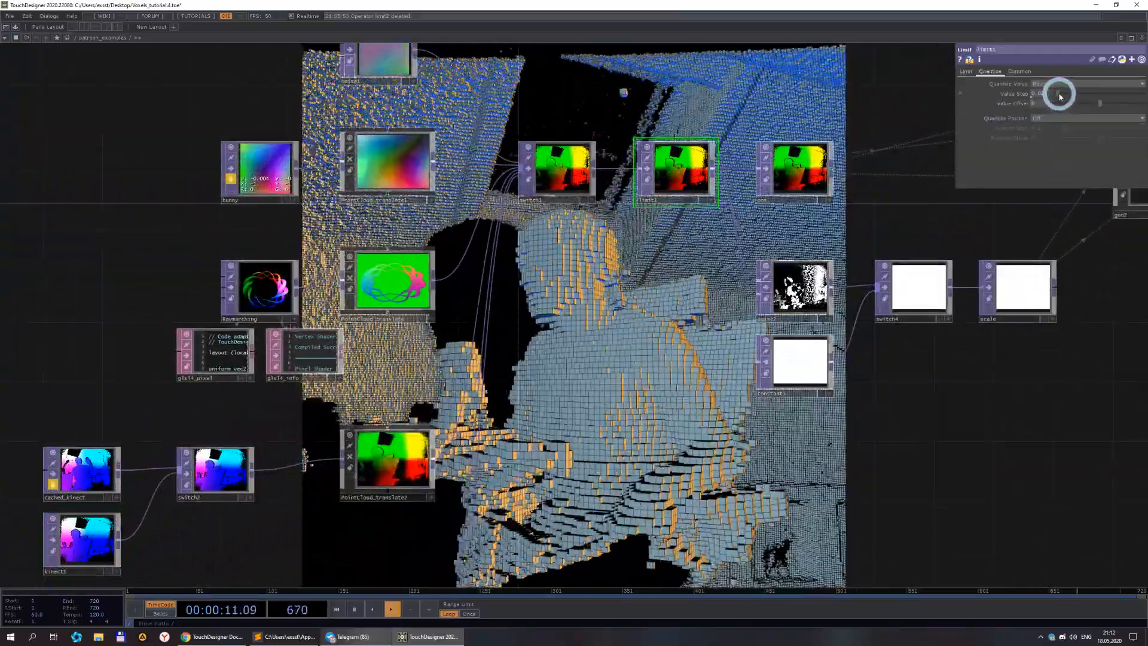
Place a new Kinect TOP, kinect2, beside the Geometry nodes.
drag(619, 506, 663, 373)
drag(614, 409, 499, 297)
scroll(512, 329, down, 3)
drag(663, 313, 393, 436)
drag(688, 338, 499, 445)
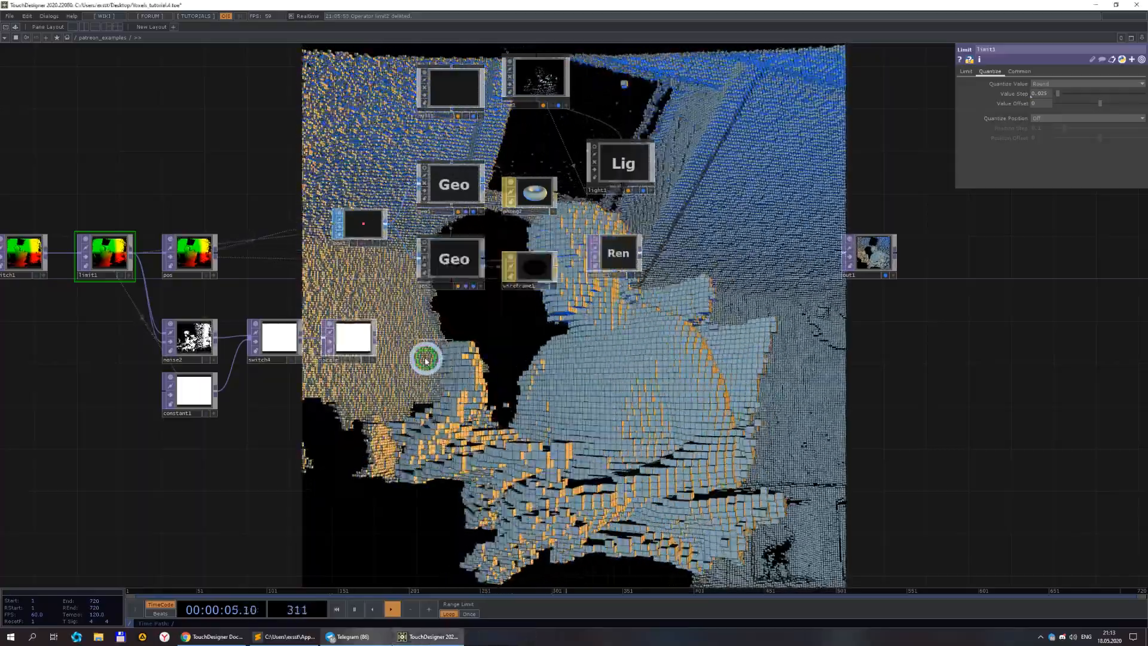
click(466, 377)
Set kinect2's Image to Color and turn Camera Remap on.
scroll(496, 386, up, 2)
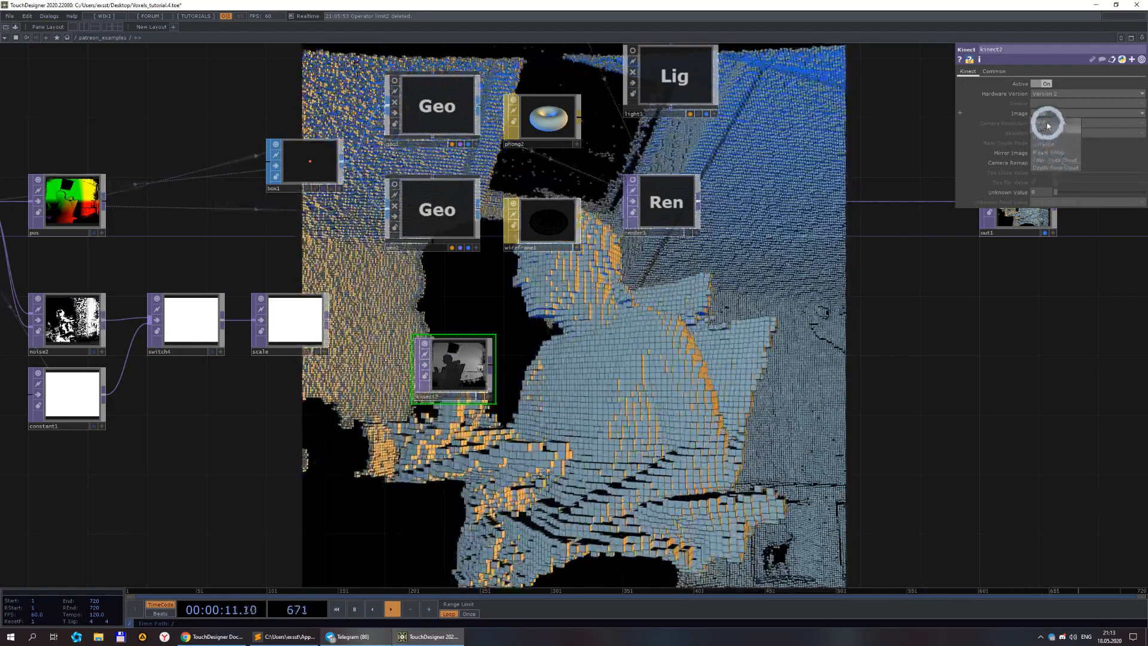
scroll(658, 367, down, 5)
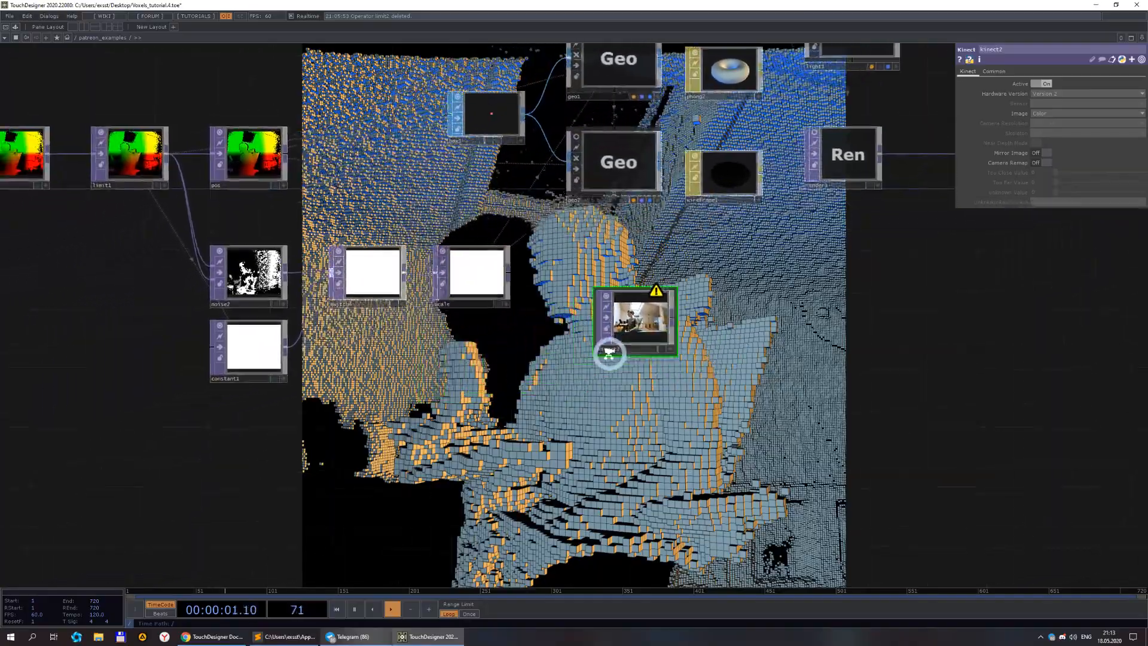
scroll(714, 330, up, 5)
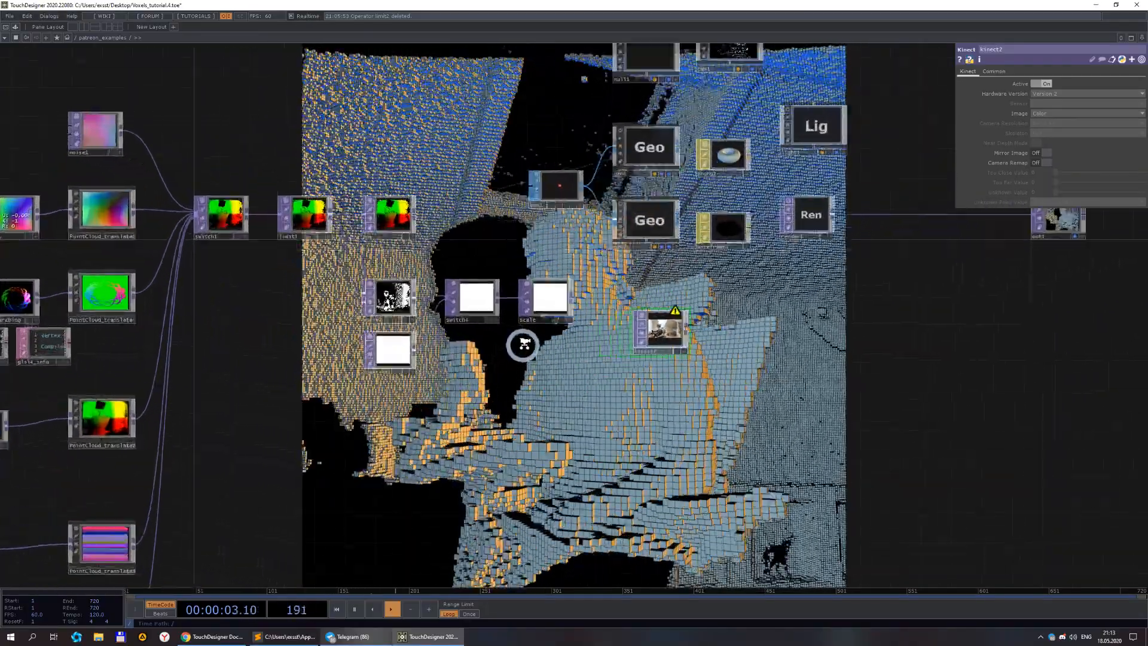
click(1041, 163)
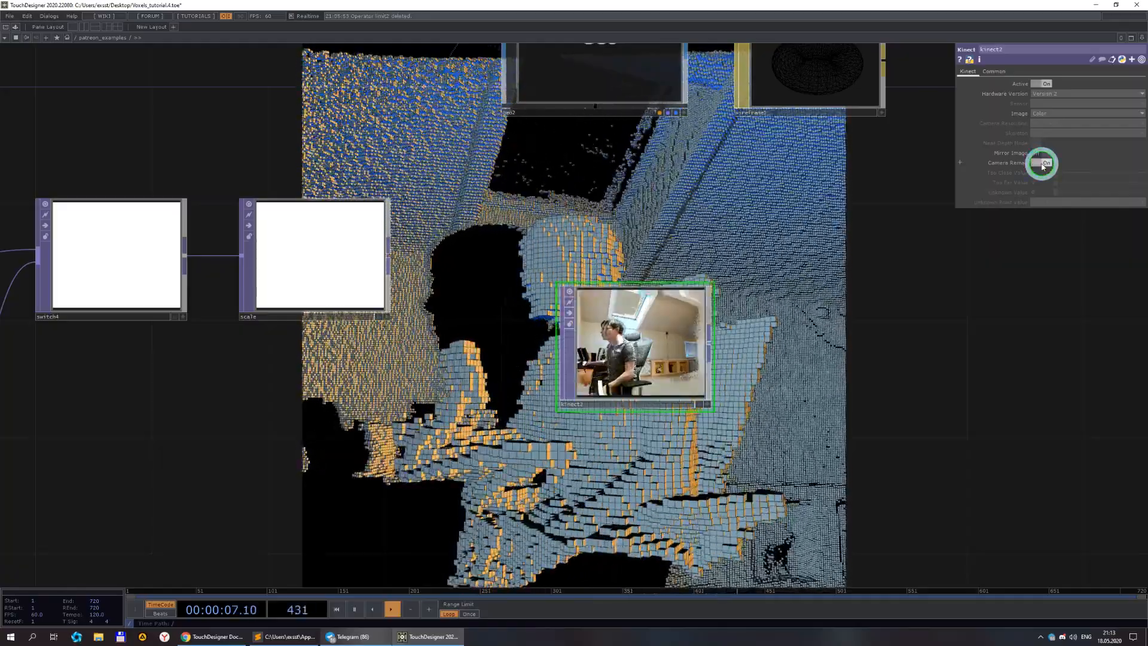
scroll(724, 338, down, 5)
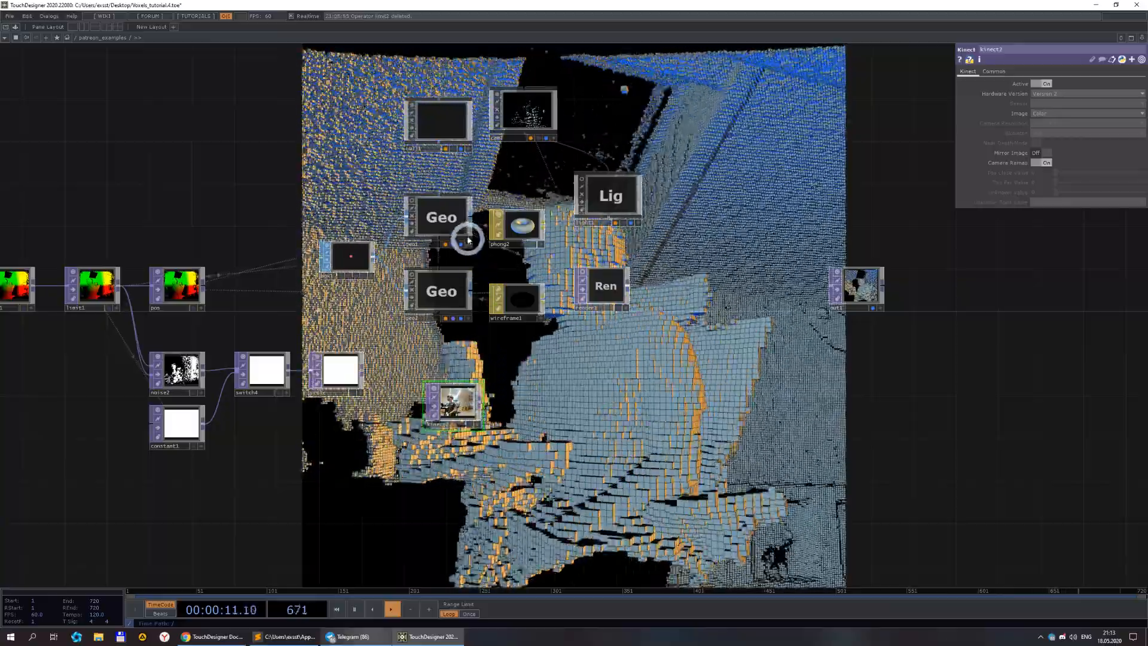
Set geo1's instance Color OP to kinect2 on the Instance 2 page.
click(467, 241)
click(965, 72)
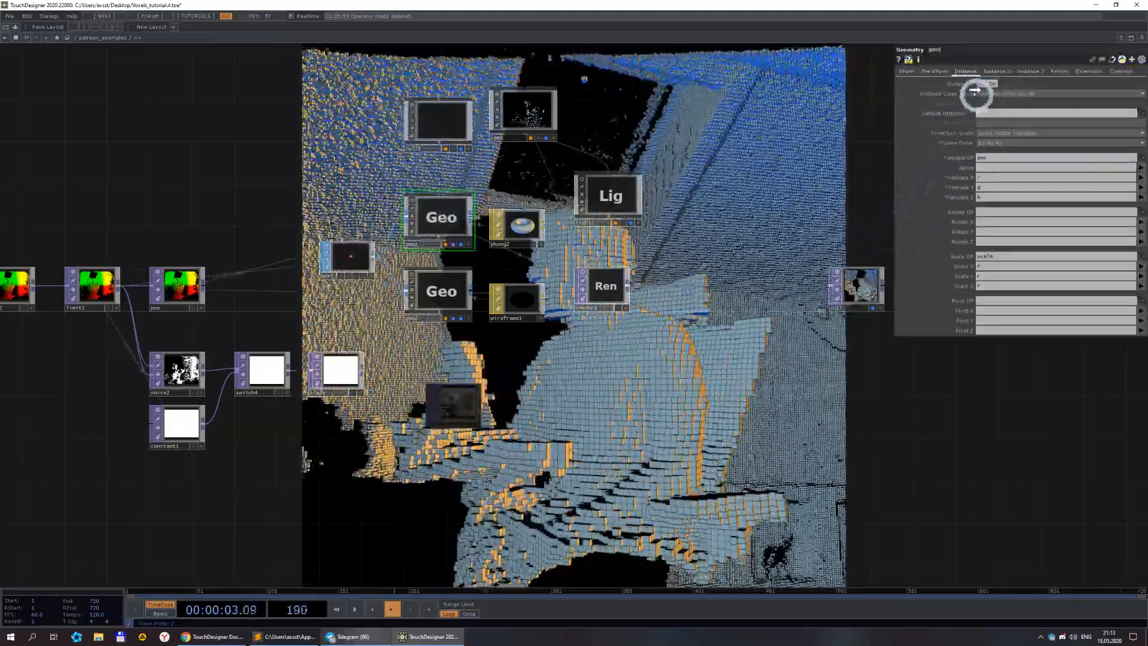
click(993, 71)
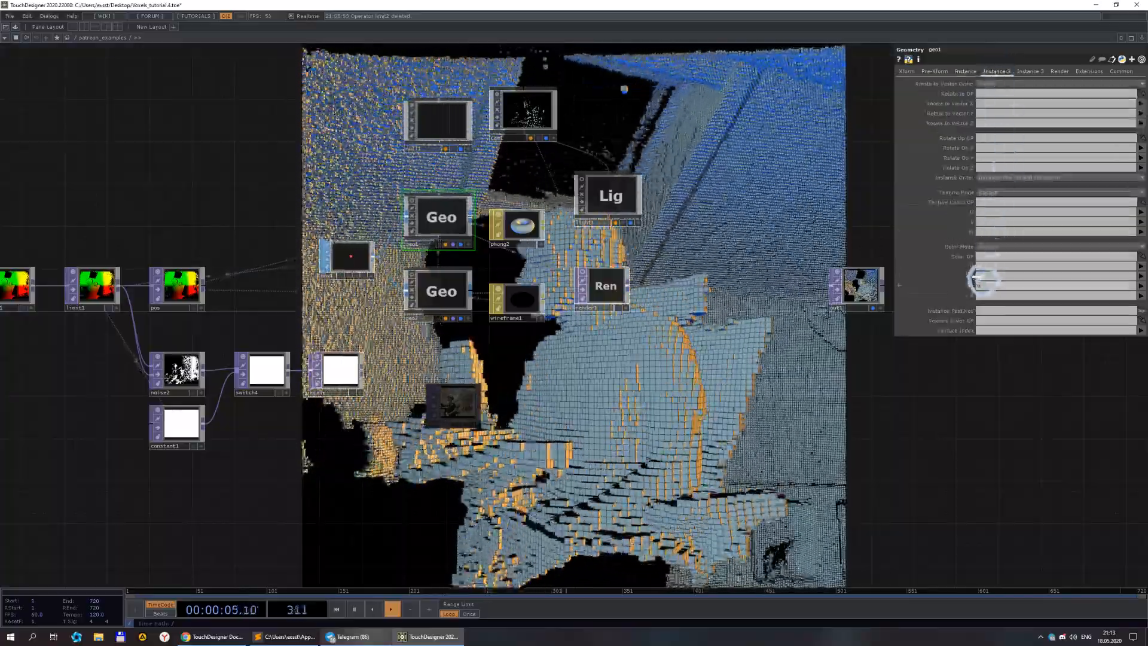
drag(626, 422, 556, 359)
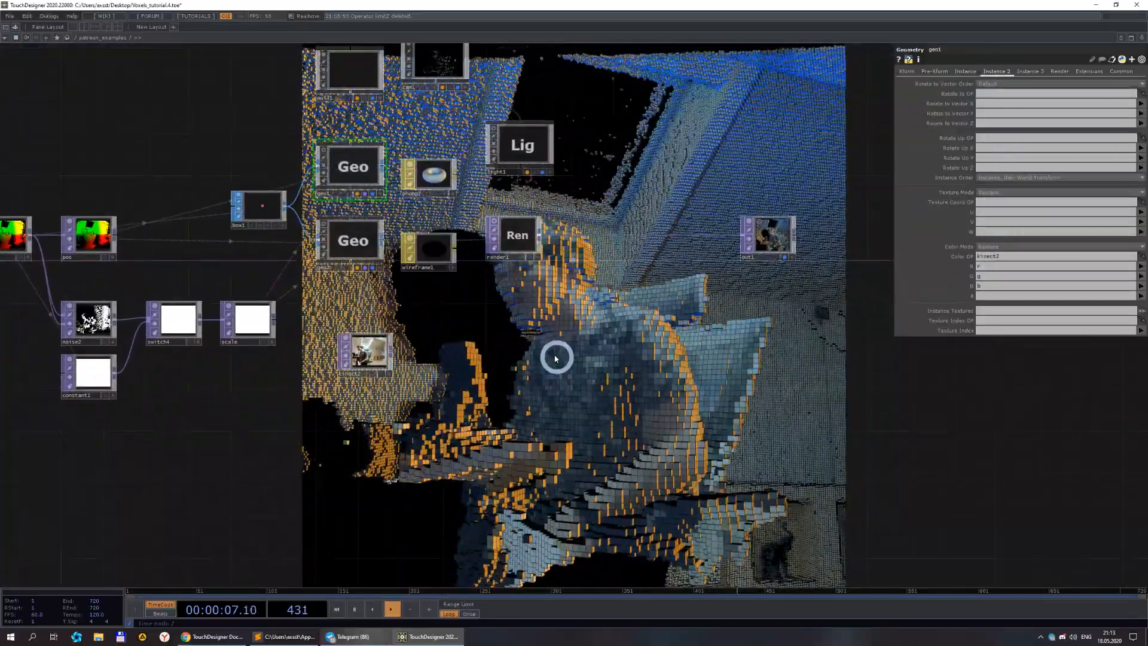
Create a Phong MAT and assign it as geo1's material.
double_click(488, 311)
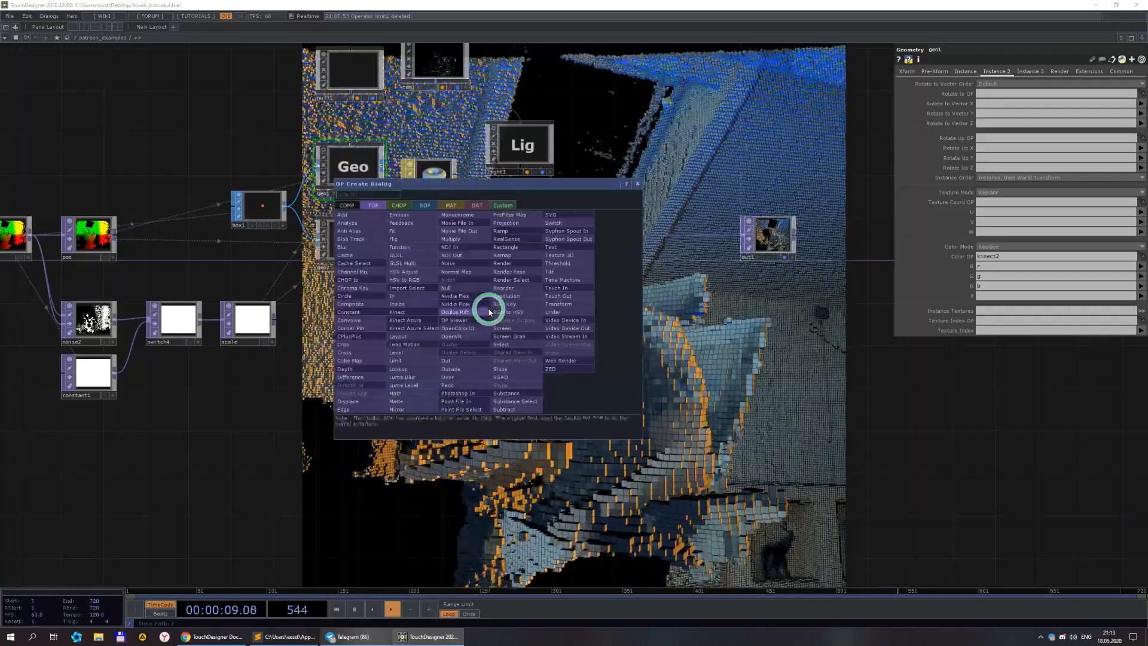
click(456, 205)
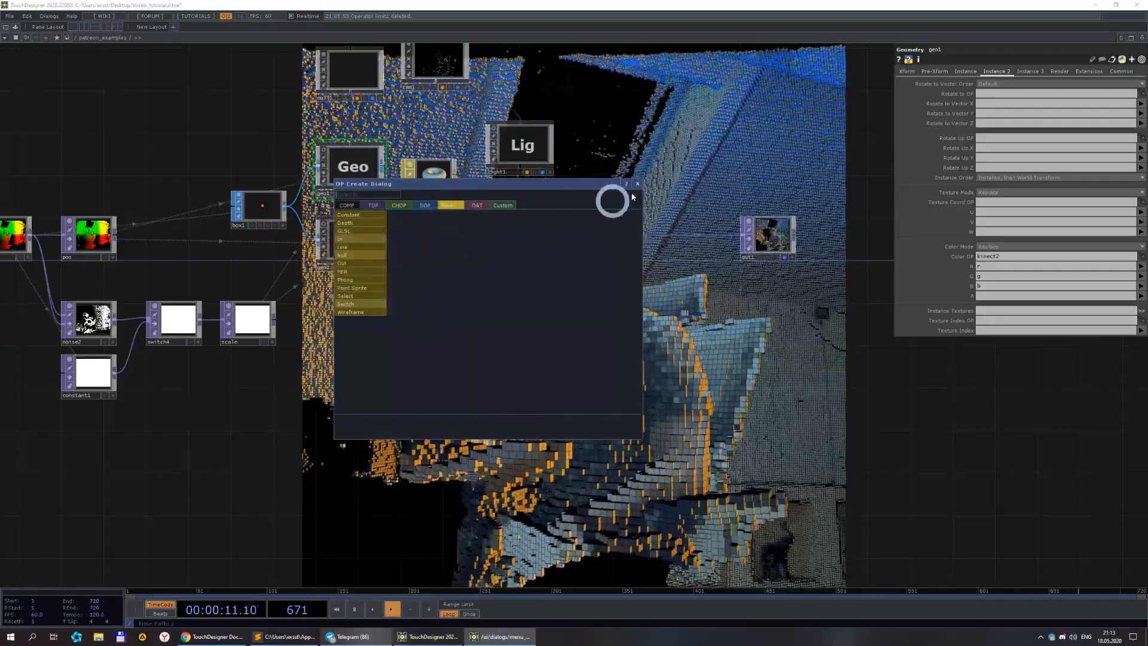
click(352, 283)
click(485, 306)
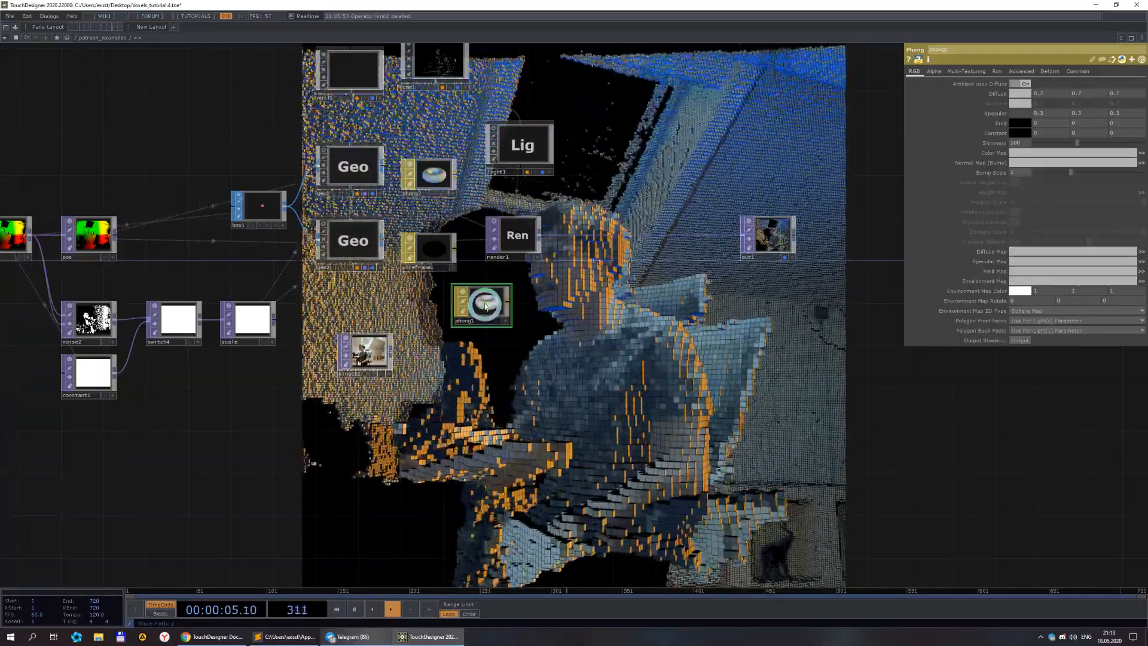
drag(350, 169, 349, 165)
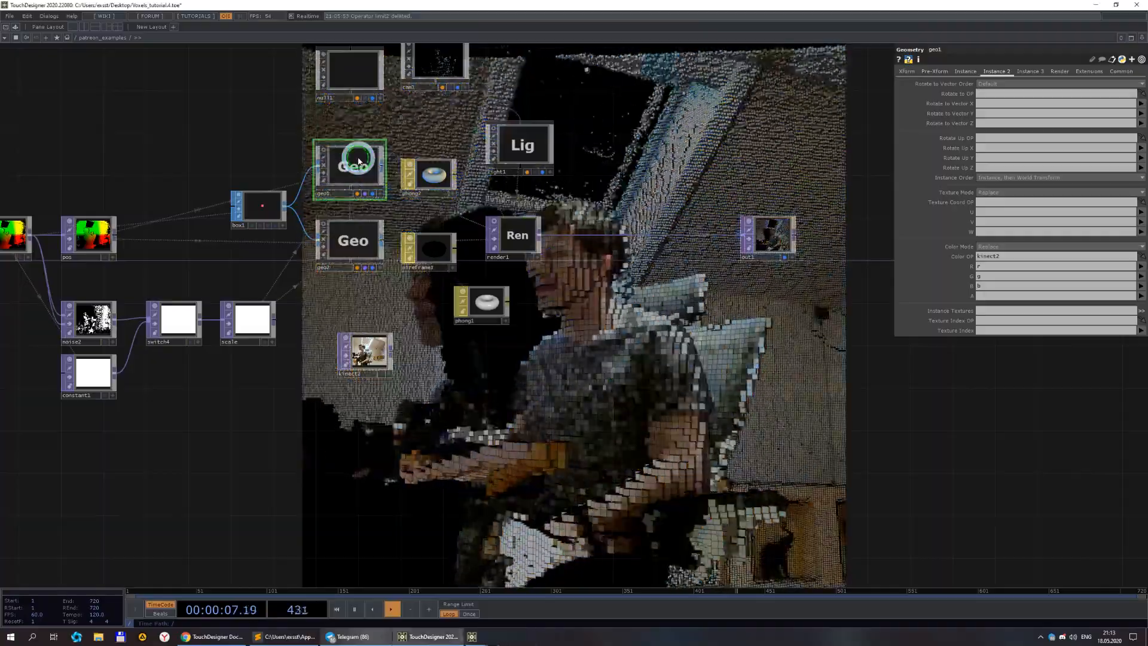
Raise the Phong material's Constant colour to about 0.1.
drag(655, 407, 618, 296)
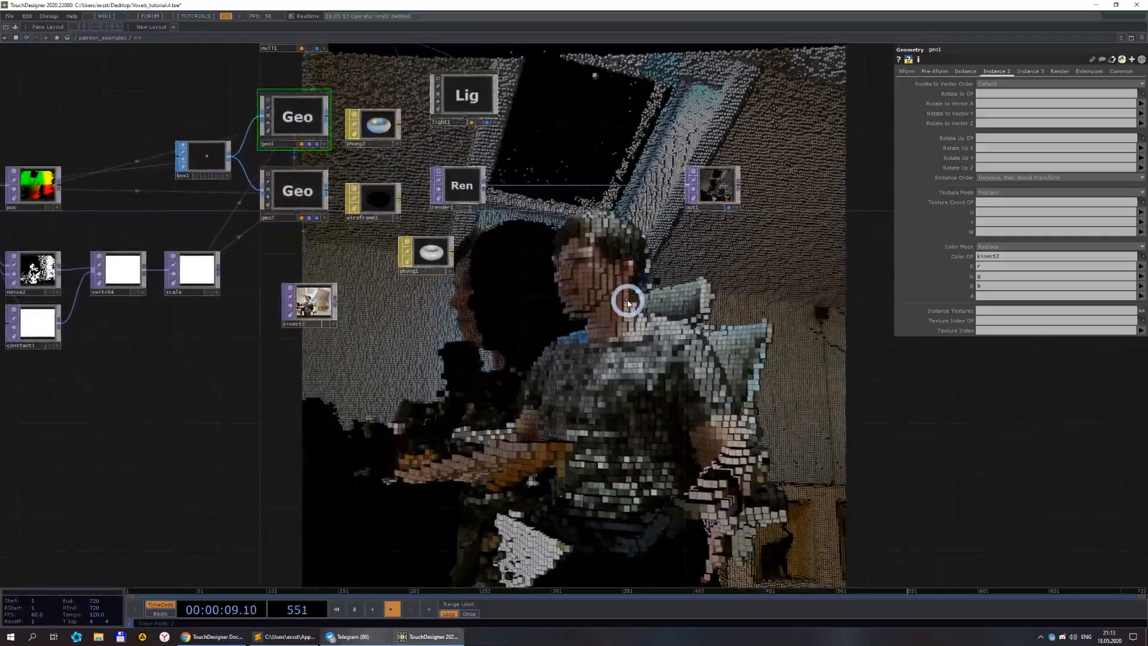
scroll(322, 318, up, 3)
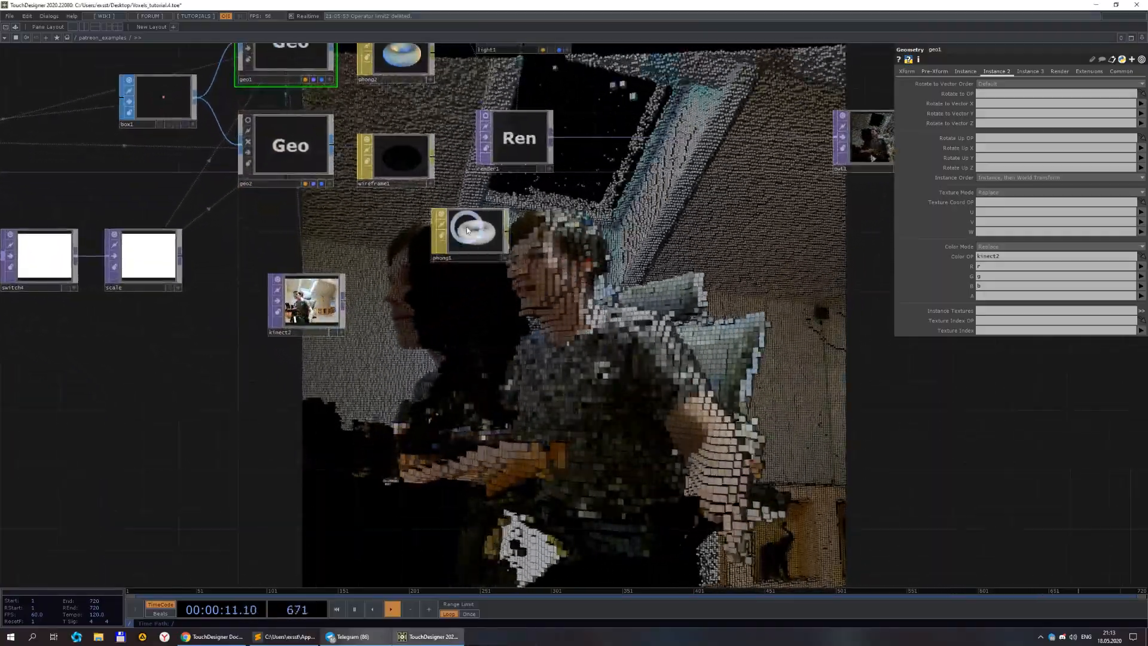
click(467, 230)
click(1028, 147)
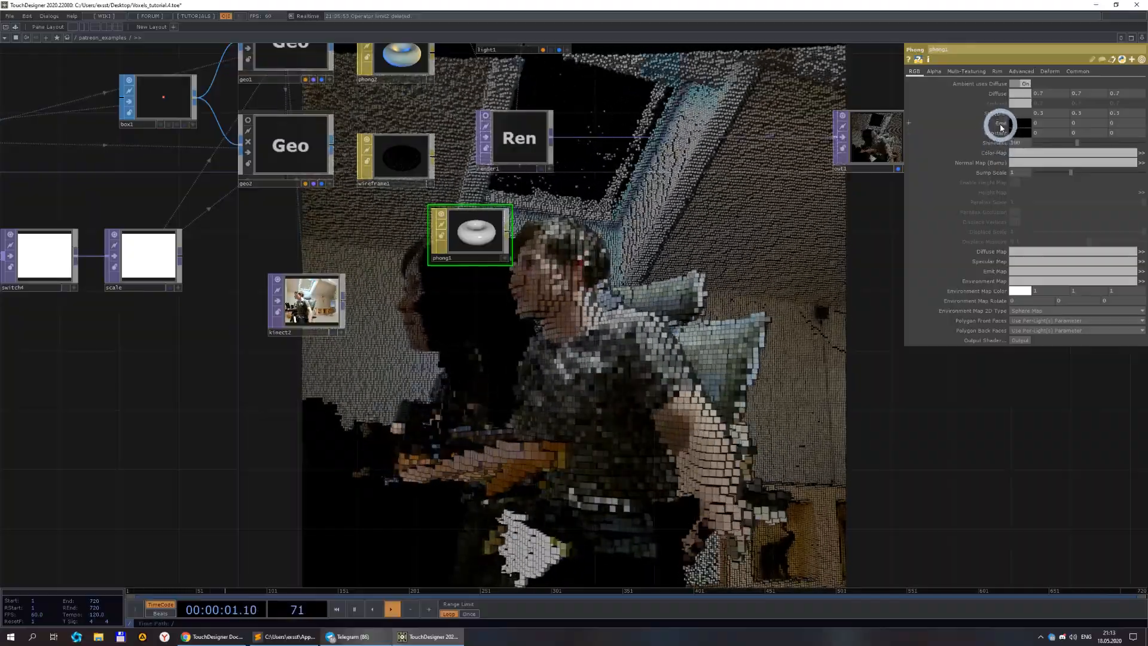
drag(1015, 132, 1101, 128)
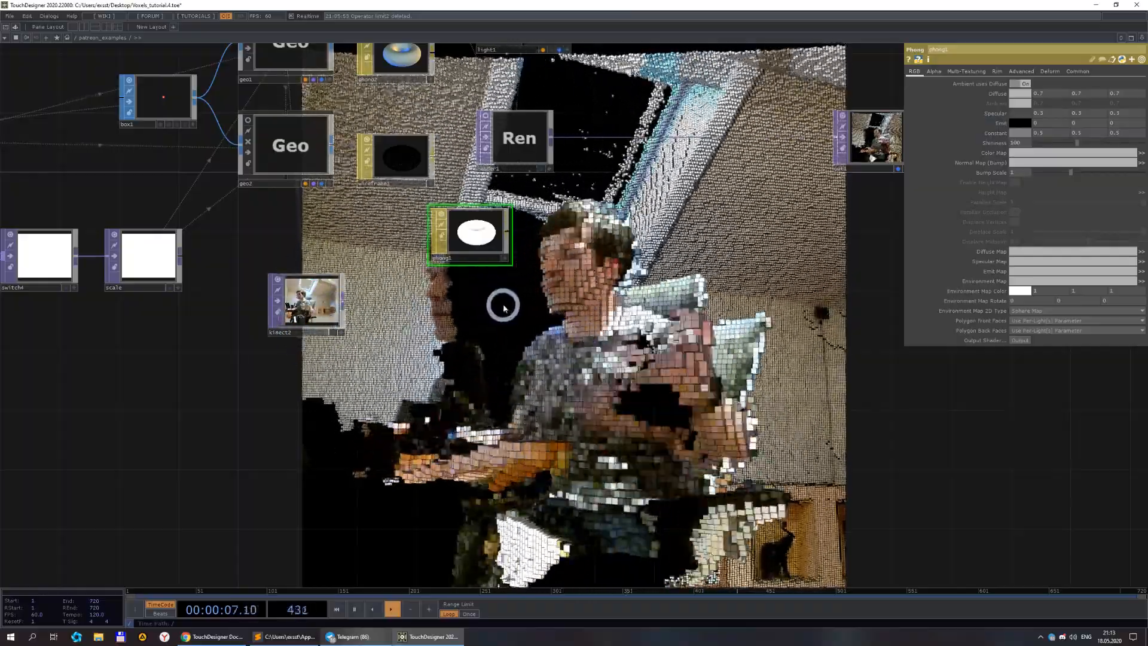
Delete the kinect2 TOP.
drag(578, 372, 632, 306)
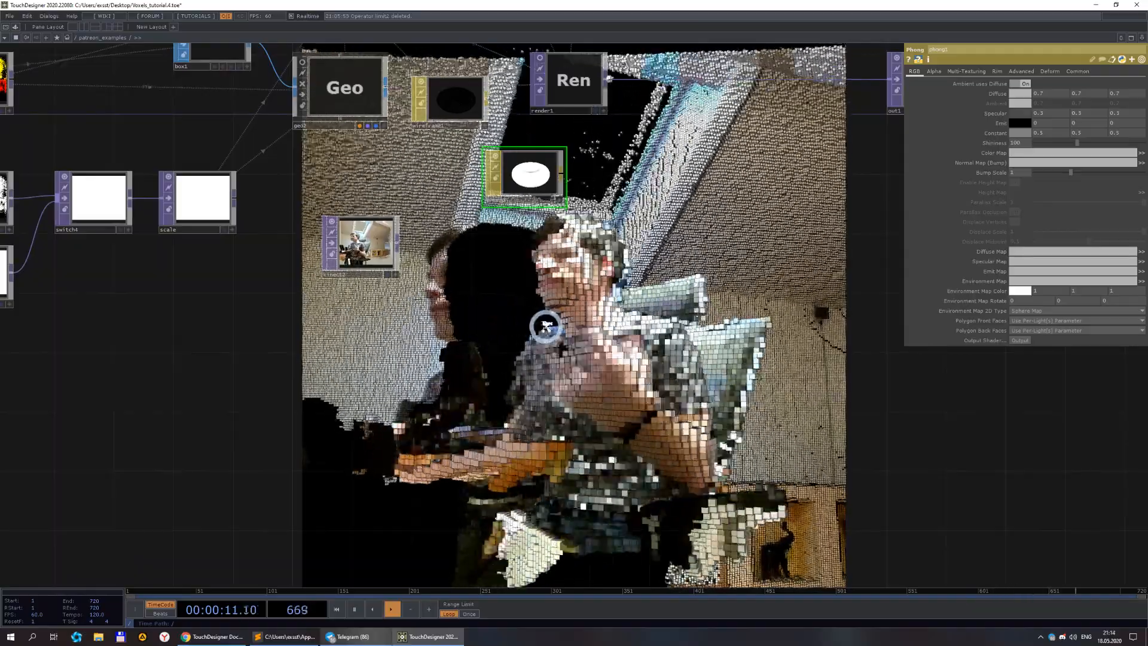
scroll(545, 326, down, 3)
drag(553, 333, 854, 324)
drag(406, 367, 687, 323)
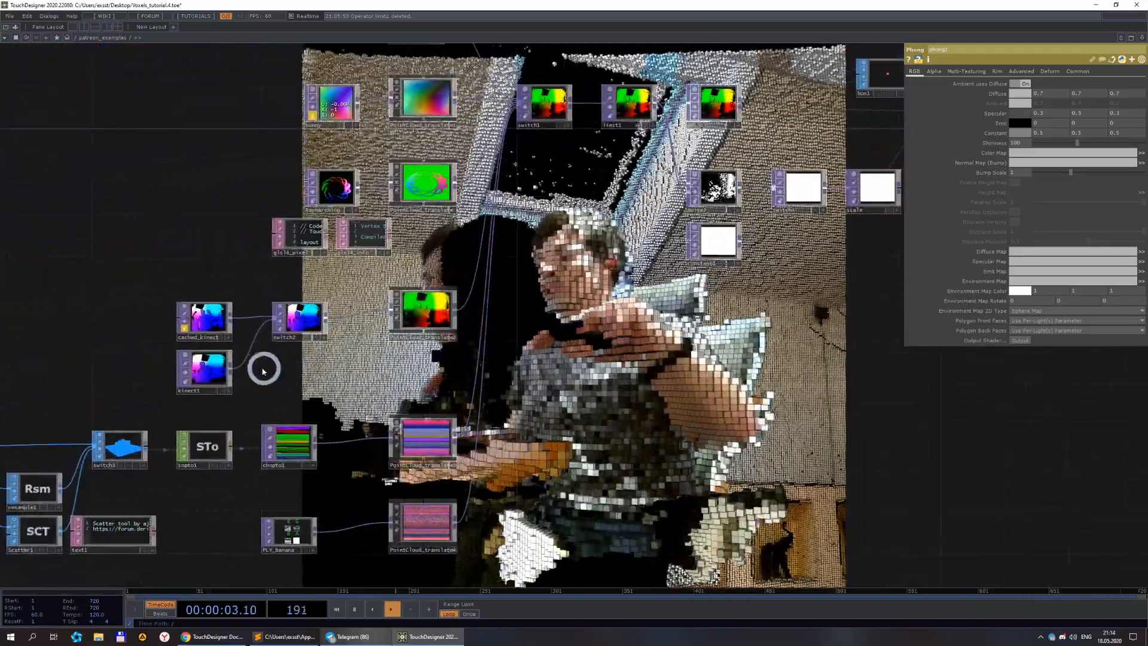
drag(741, 376, 559, 390)
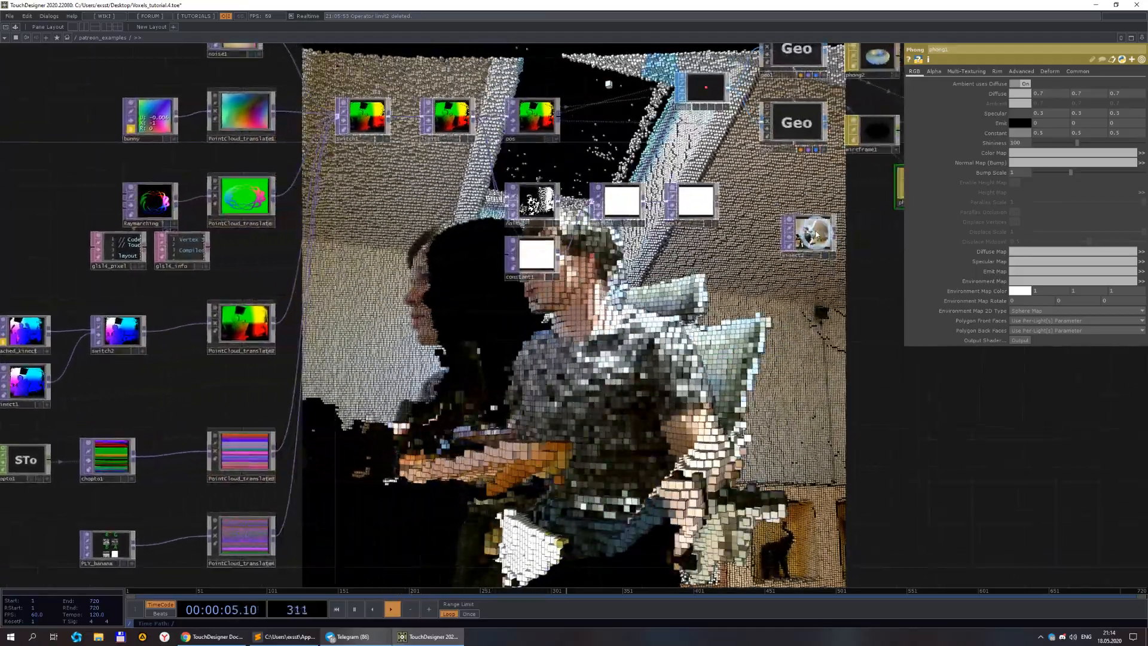
click(817, 235)
click(1047, 90)
click(1041, 113)
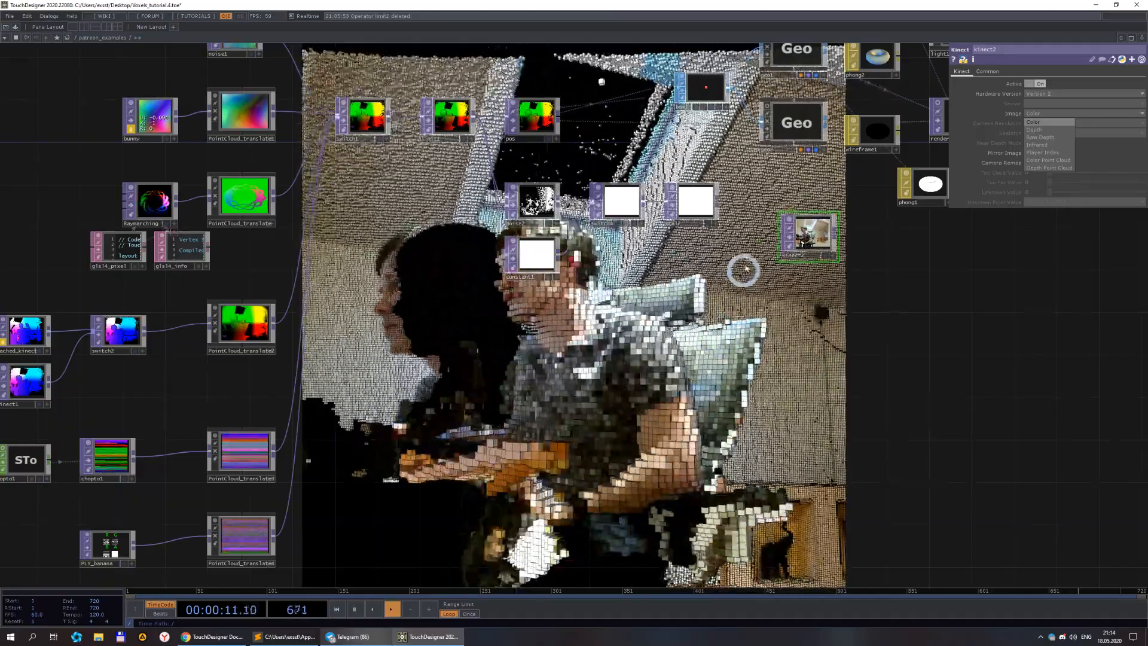
click(828, 253)
key(Delete)
Delete the phong1 MAT.
drag(790, 314, 684, 399)
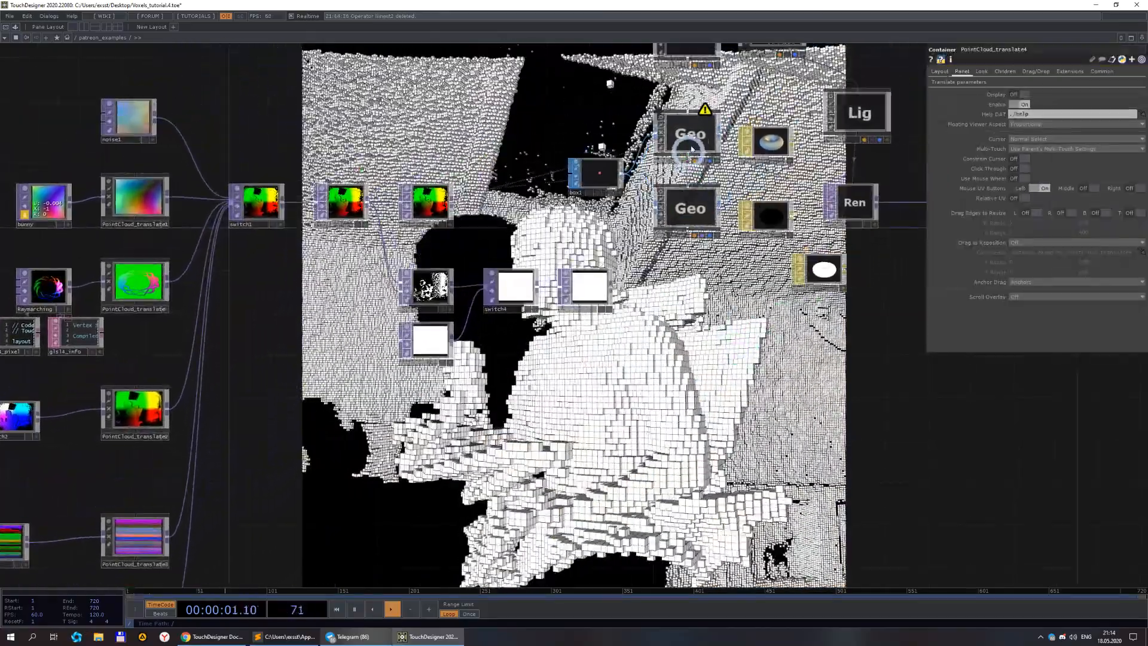
click(687, 156)
click(819, 281)
key(Delete)
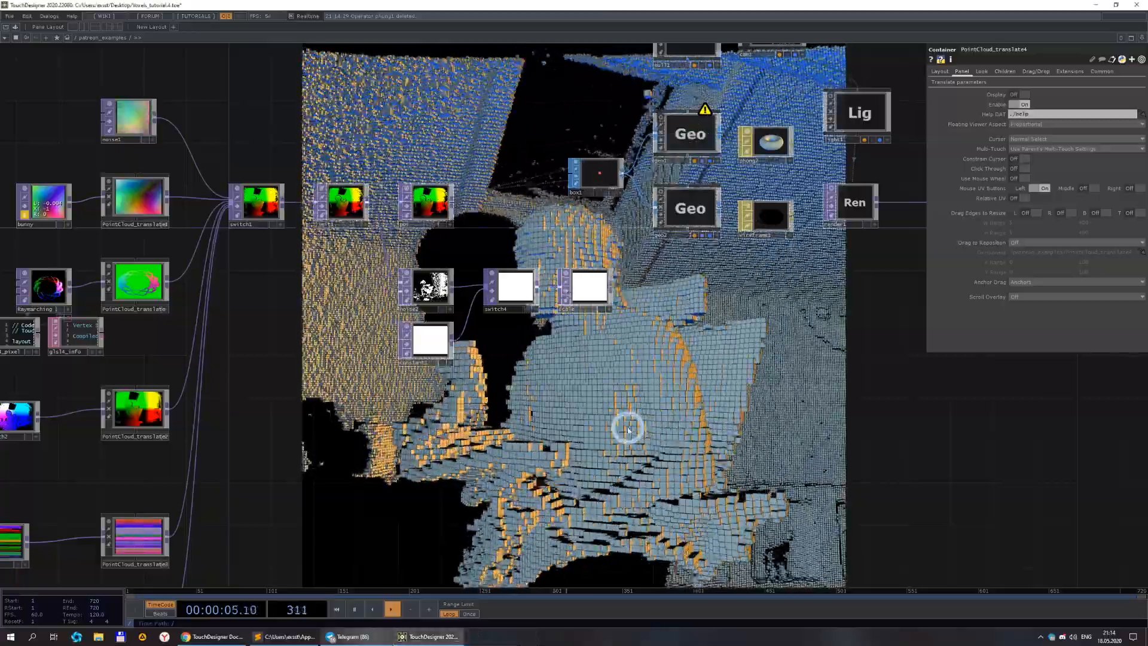
Set switch1's Index to 5 to use the PLY_banana point cloud as voxel source.
drag(350, 405, 566, 359)
drag(567, 404, 608, 250)
scroll(569, 347, down, 5)
scroll(558, 374, up, 5)
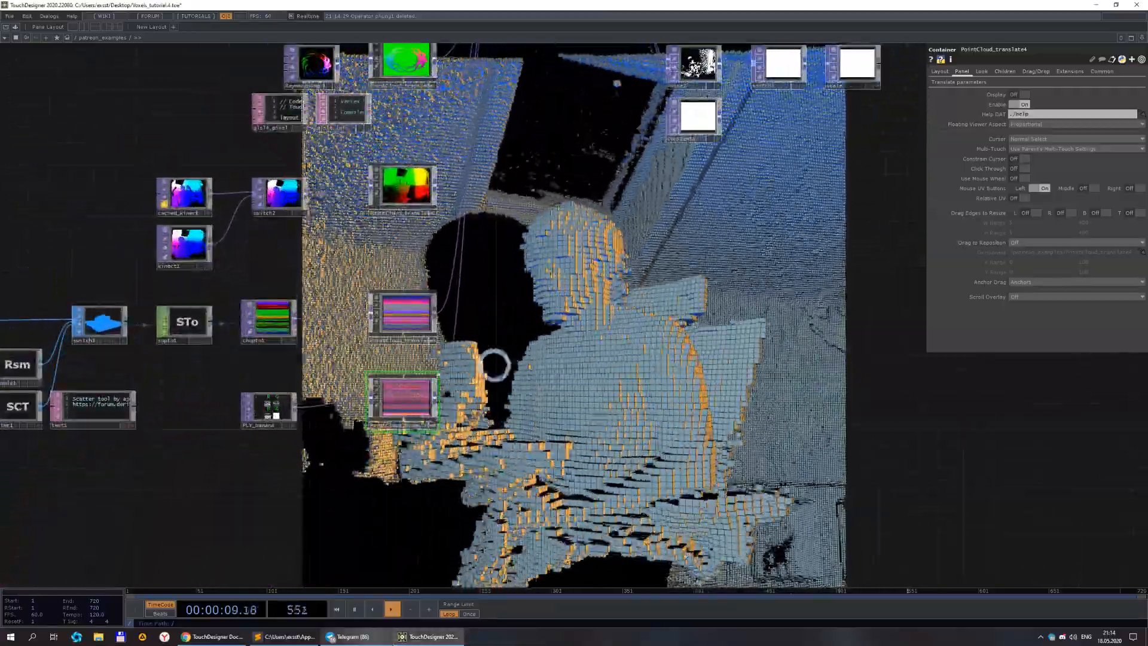
click(267, 406)
scroll(572, 332, down, 4)
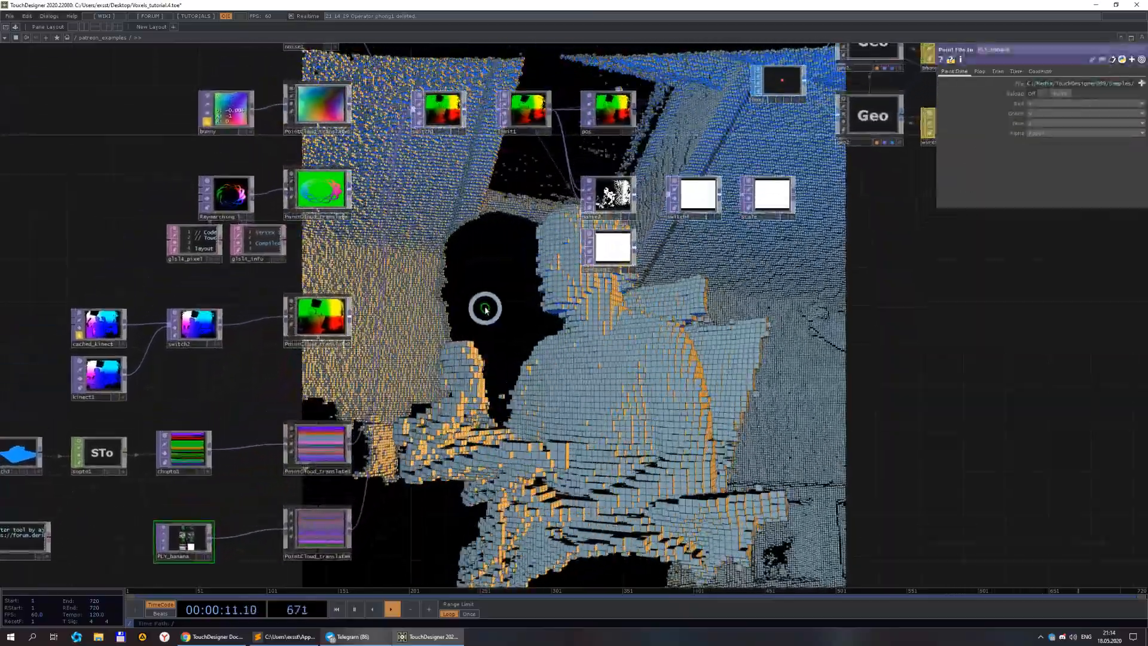
click(451, 164)
click(1038, 85)
text(5)
click(813, 382)
Select PLY_banana and inspect its Point Data parameters.
drag(633, 417, 735, 349)
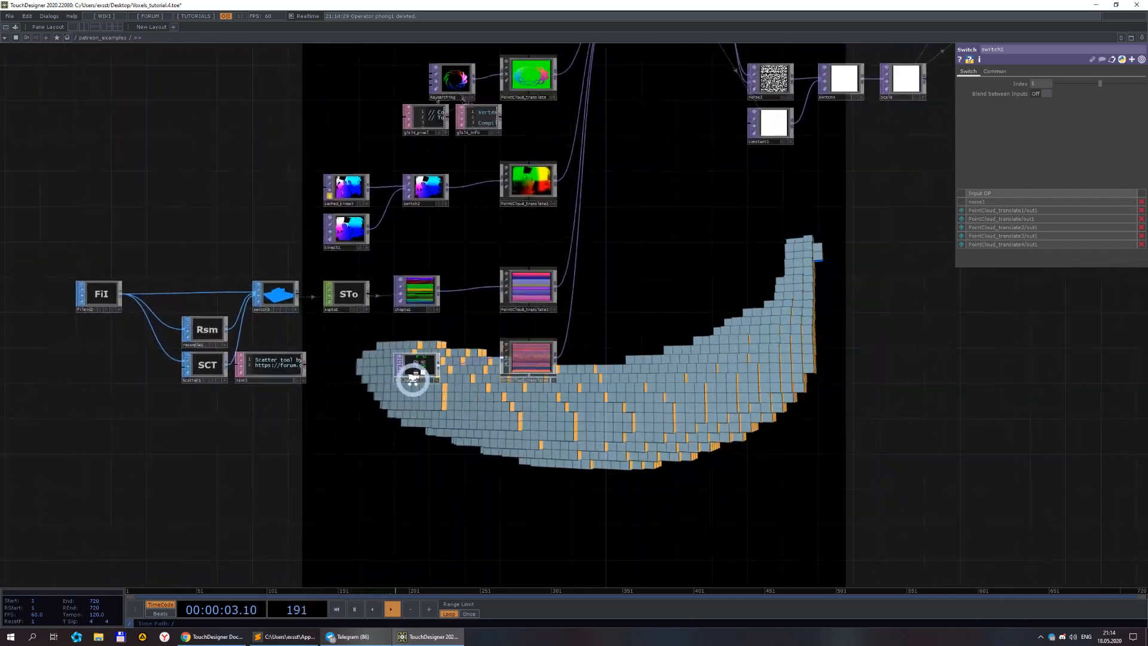
scroll(419, 377, up, 4)
click(412, 346)
click(974, 72)
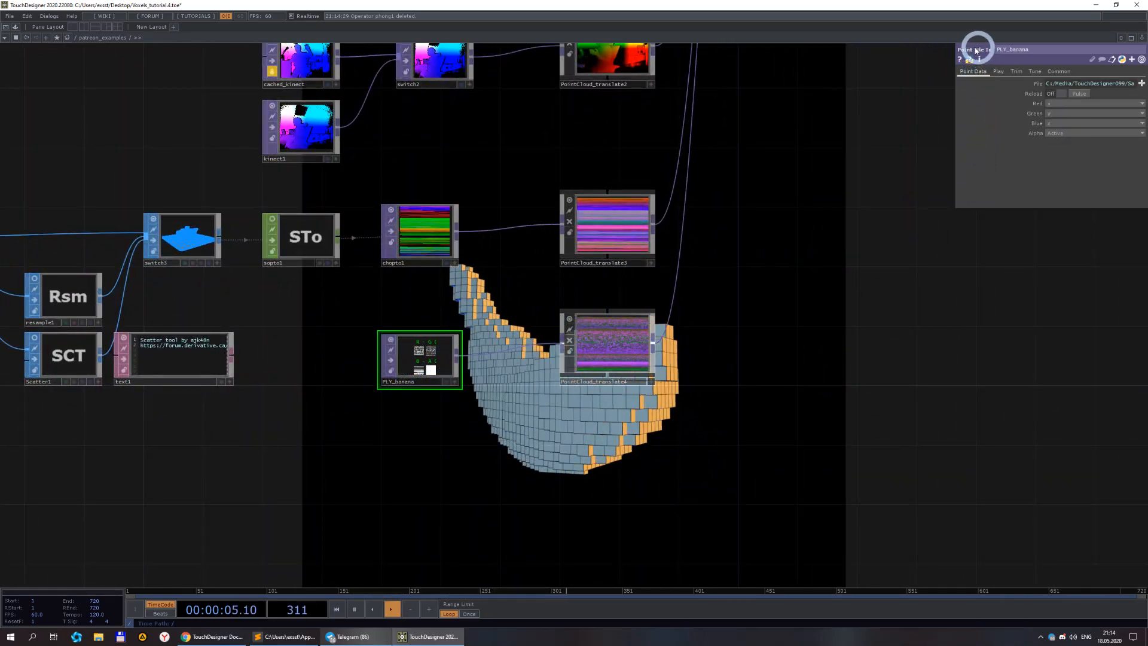
Browse to PLY_banana's point cloud file in the file dialog, then cancel without changing it.
drag(692, 325, 604, 331)
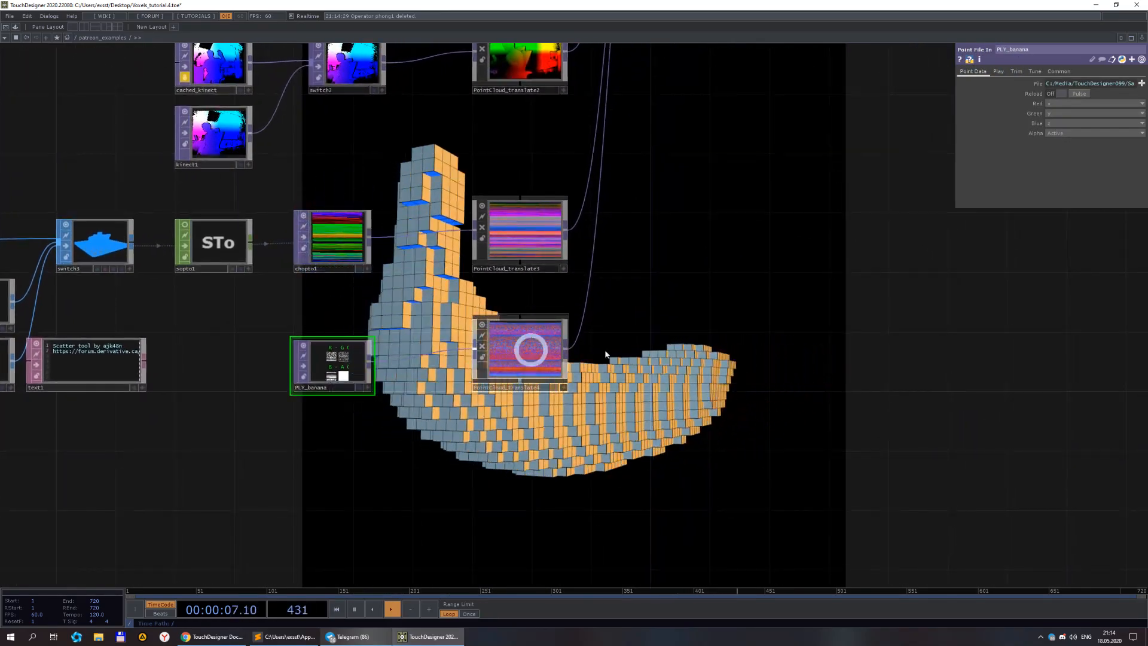
scroll(672, 334, down, 4)
drag(746, 356, 538, 353)
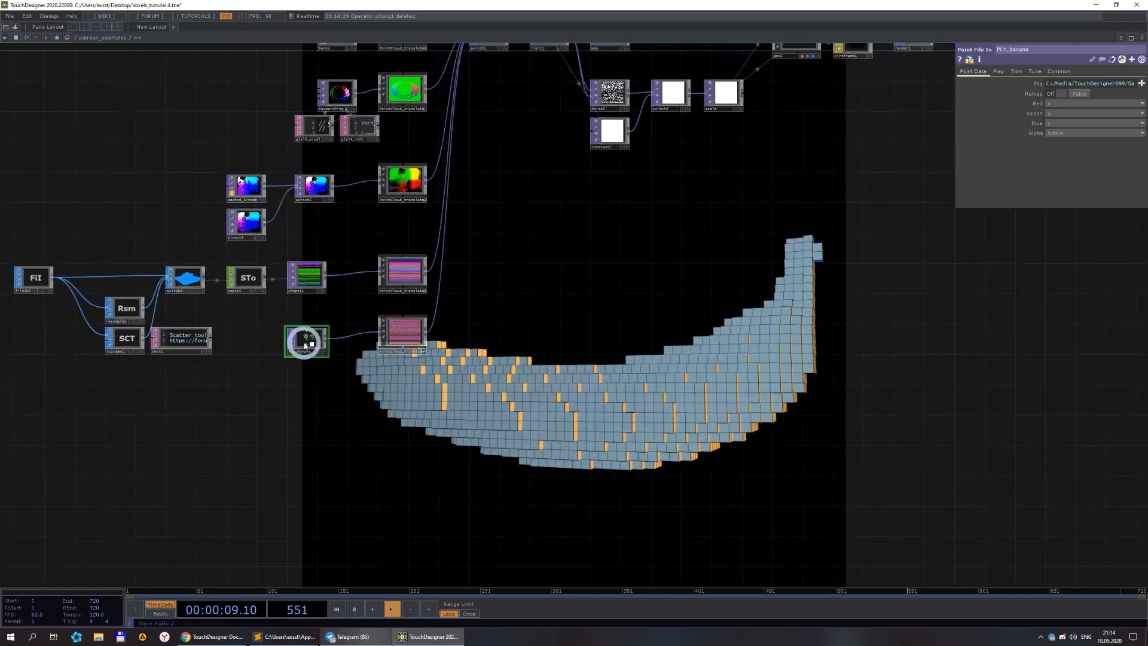
scroll(305, 346, up, 4)
scroll(666, 282, down, 6)
drag(639, 277, 529, 273)
scroll(341, 261, up, 8)
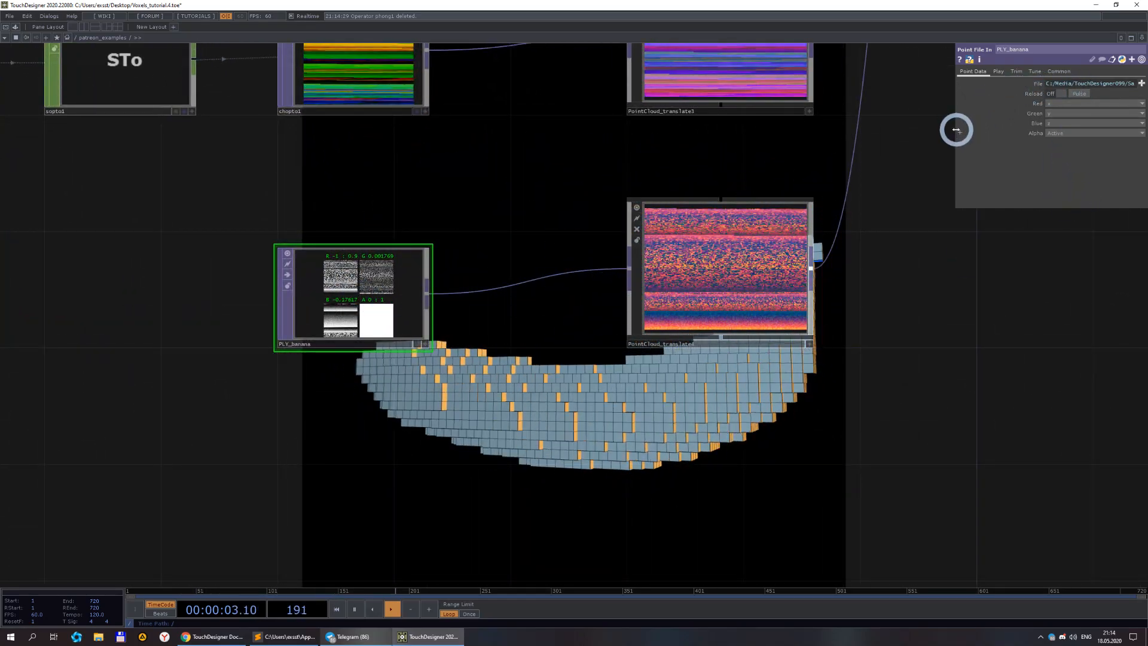
drag(956, 130, 683, 115)
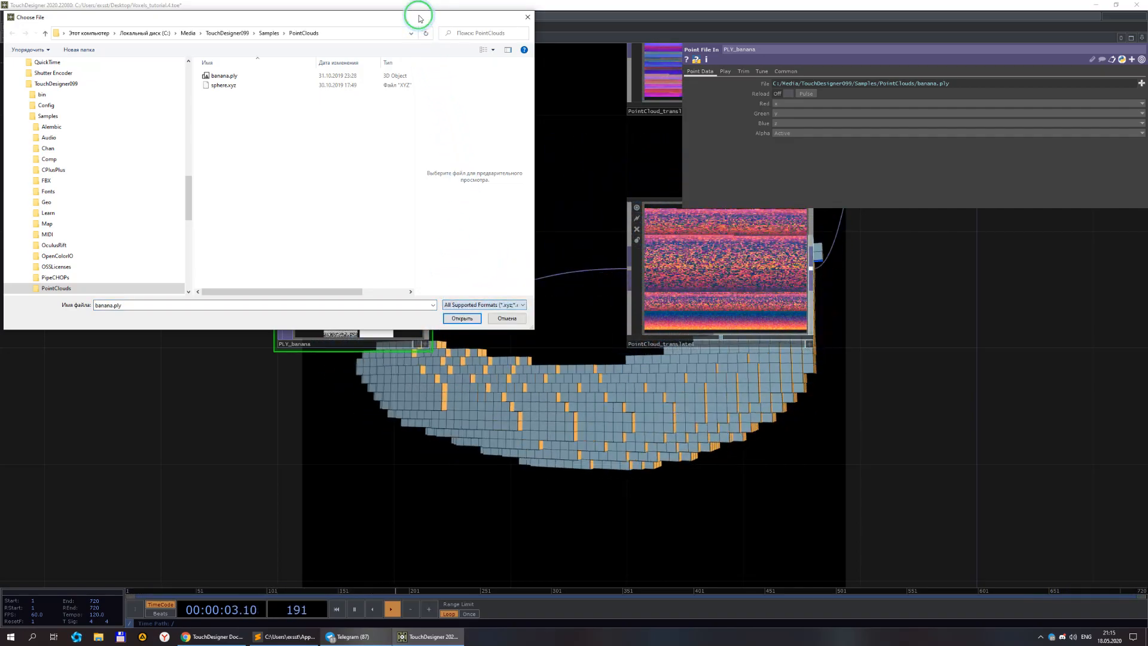
click(516, 318)
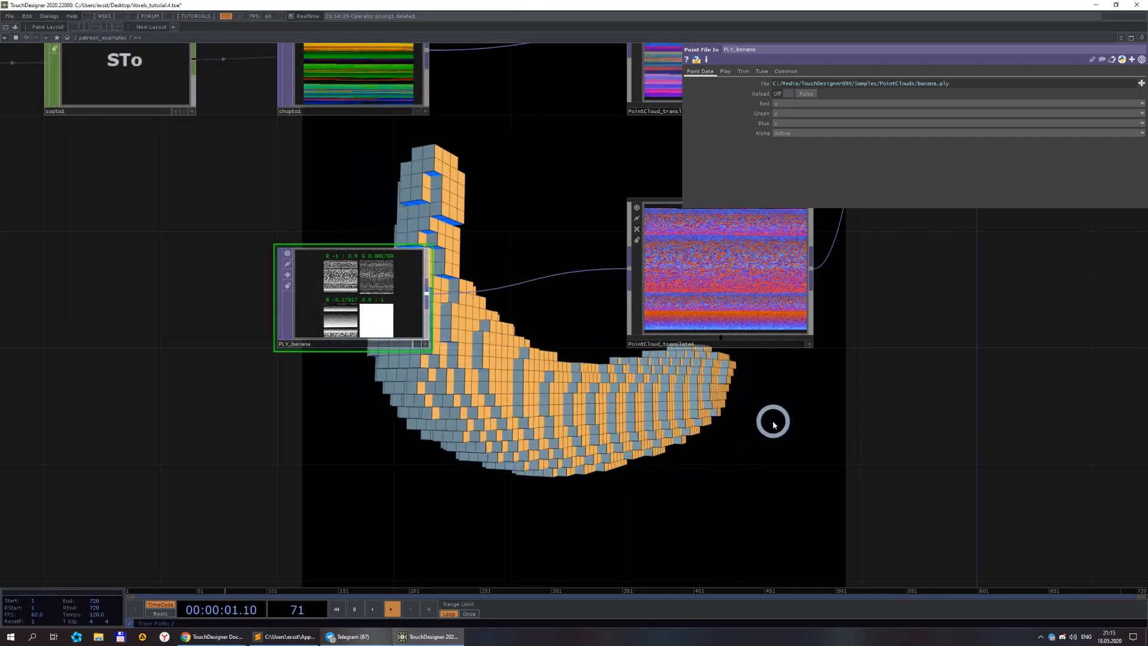
Set switch1's Index to 4 to use the teapot-based point cloud as the voxel source.
scroll(748, 413, down, 8)
drag(515, 441, 457, 430)
drag(683, 179, 868, 198)
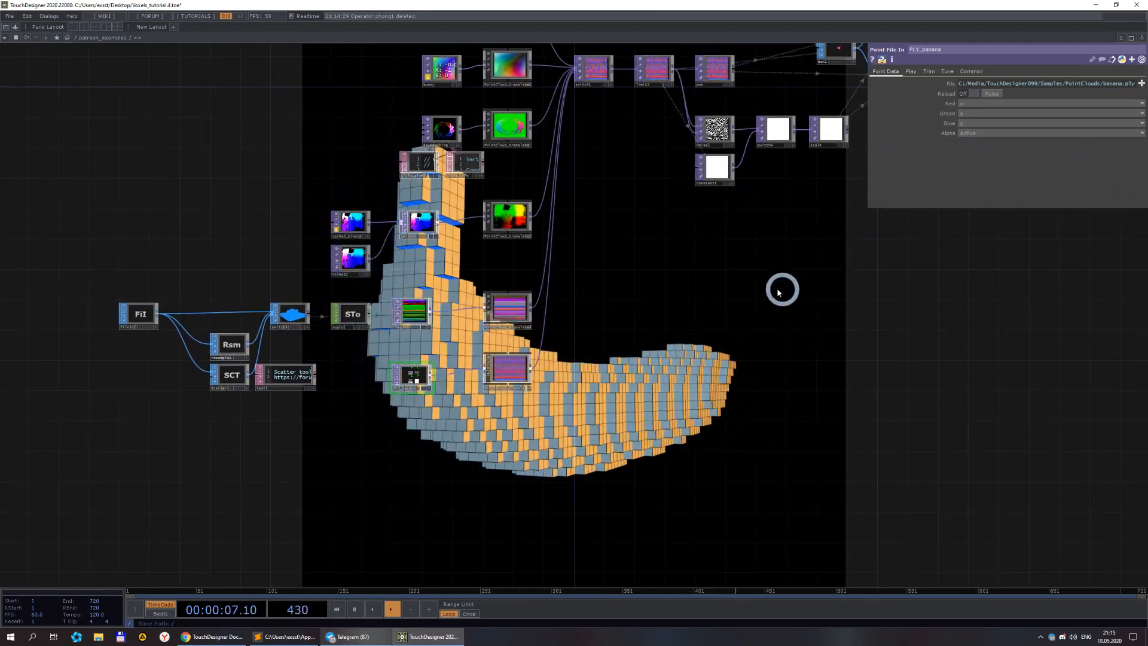
drag(526, 436, 565, 398)
scroll(186, 293, up, 5)
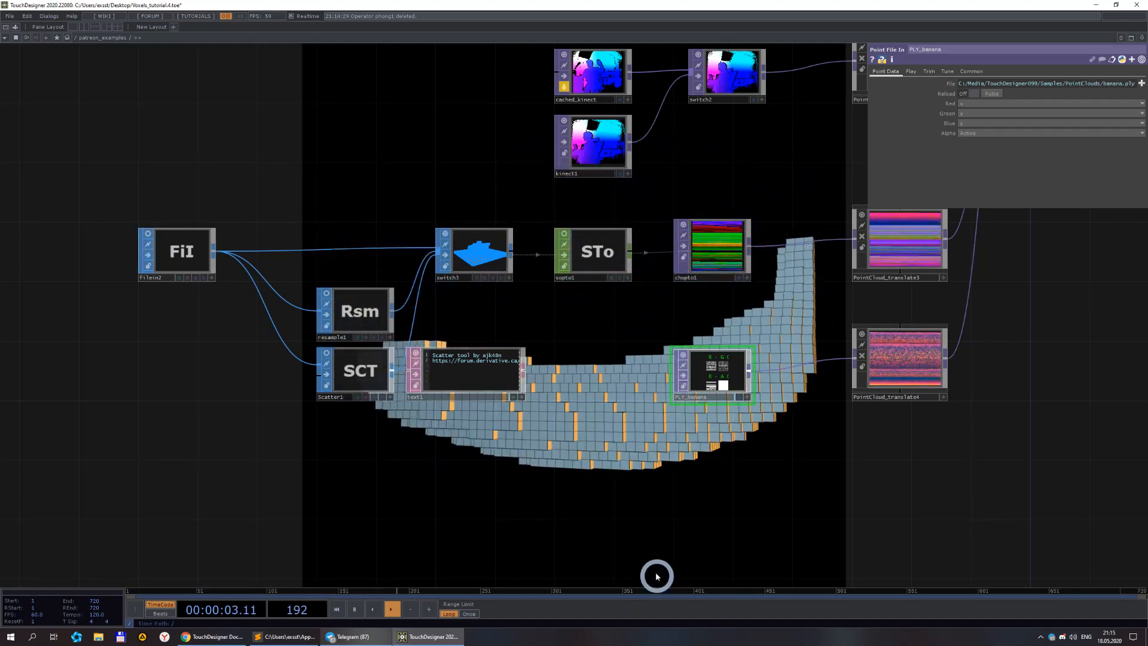
scroll(700, 497, down, 5)
drag(772, 486, 462, 459)
click(576, 127)
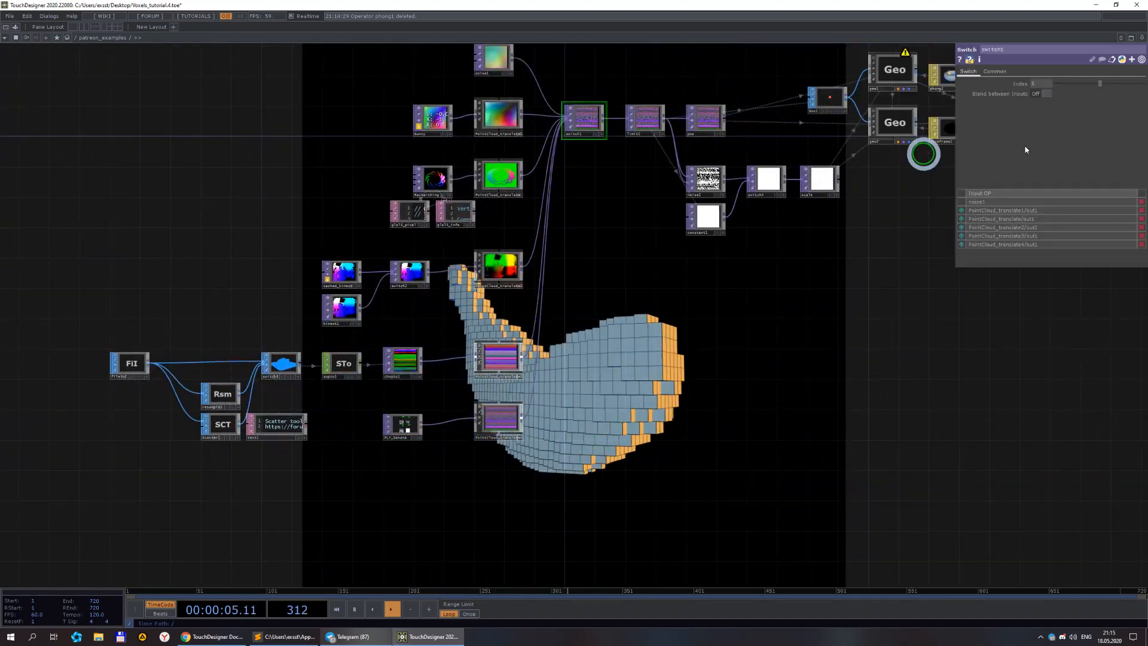
click(1037, 84)
text(4)
click(801, 470)
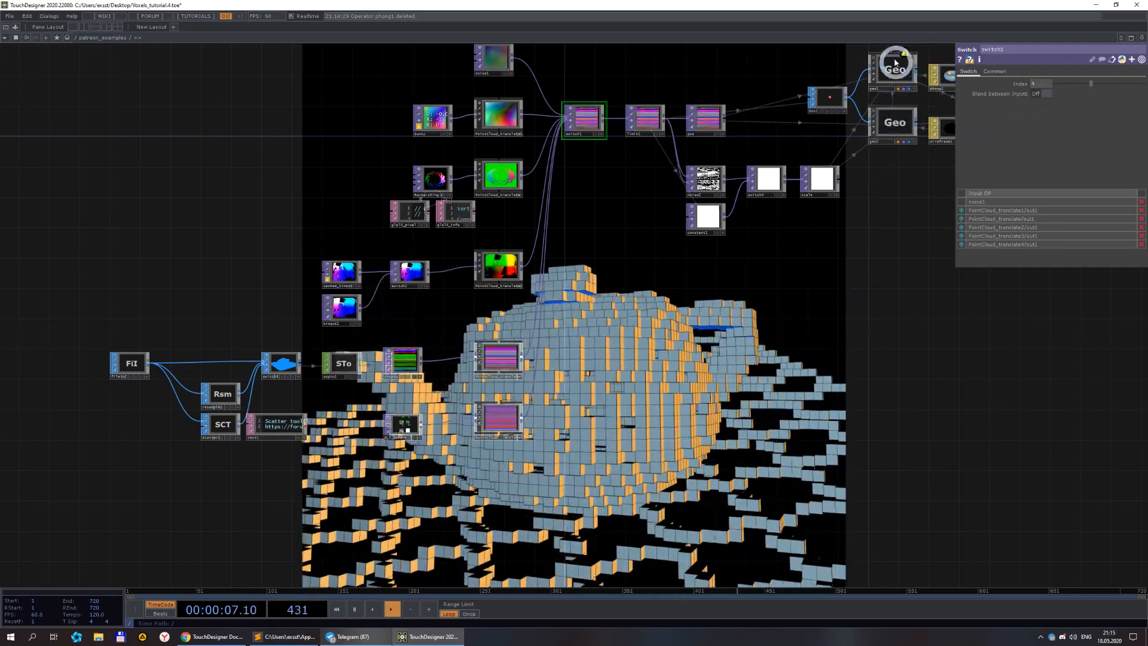
Select geo1 and clear the Color OP field in its instancing parameters.
middle_click(898, 70)
click(899, 70)
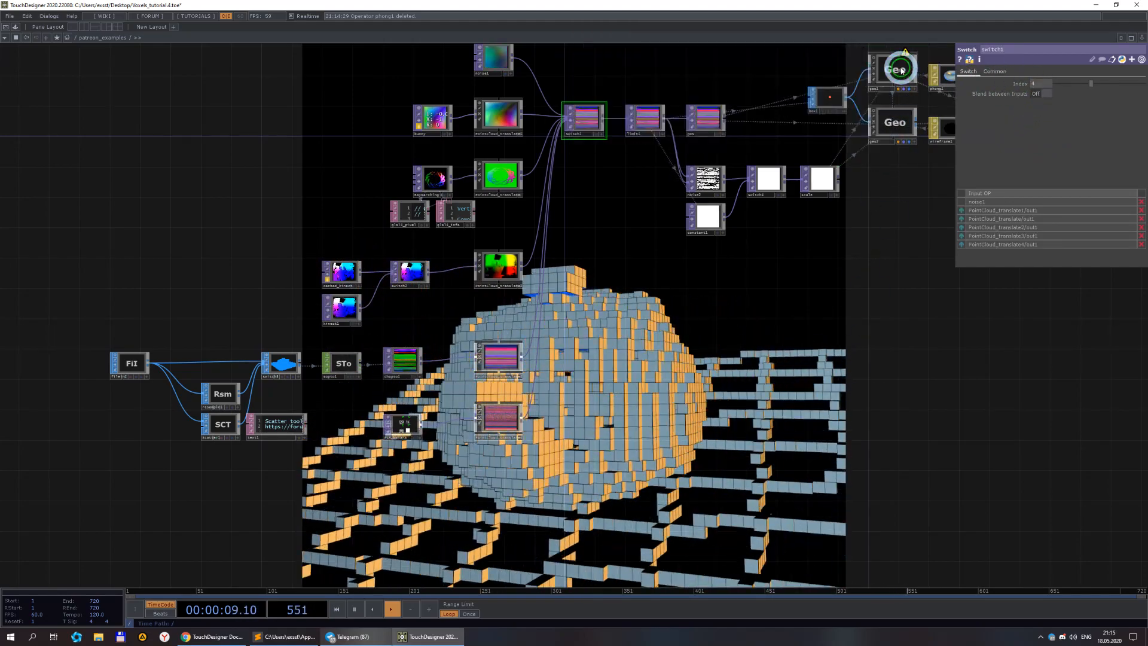
click(1010, 257)
key(BackSpace)
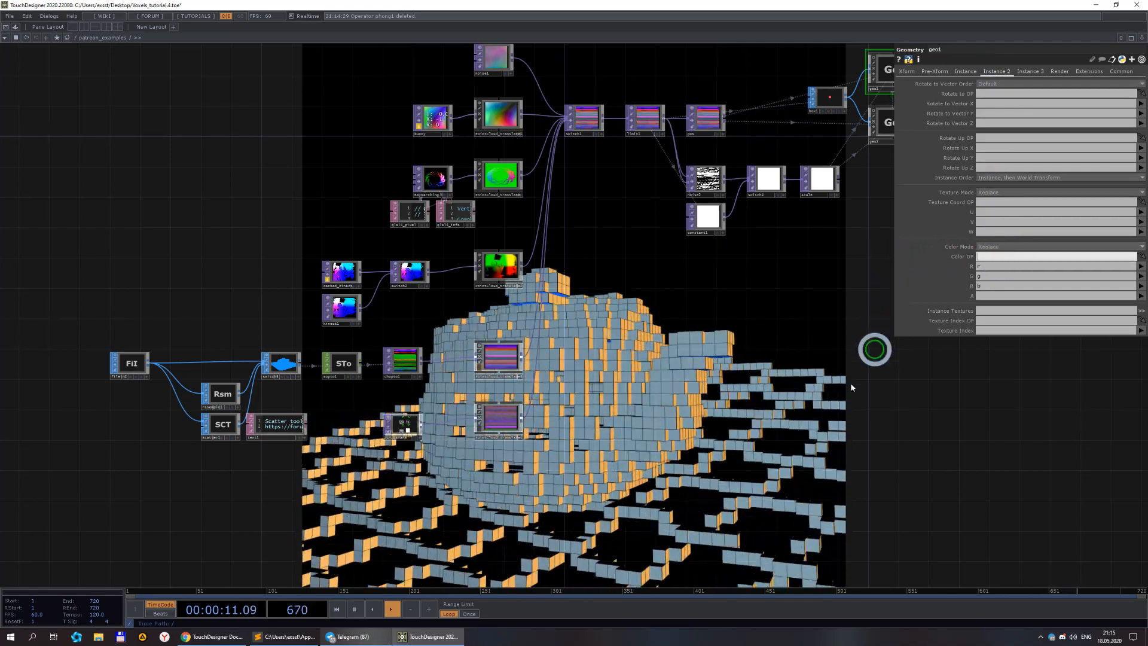
Inspect the filein2 teapot geometry and switch3 that feed the teapot point cloud chain.
click(777, 412)
scroll(152, 448, up, 3)
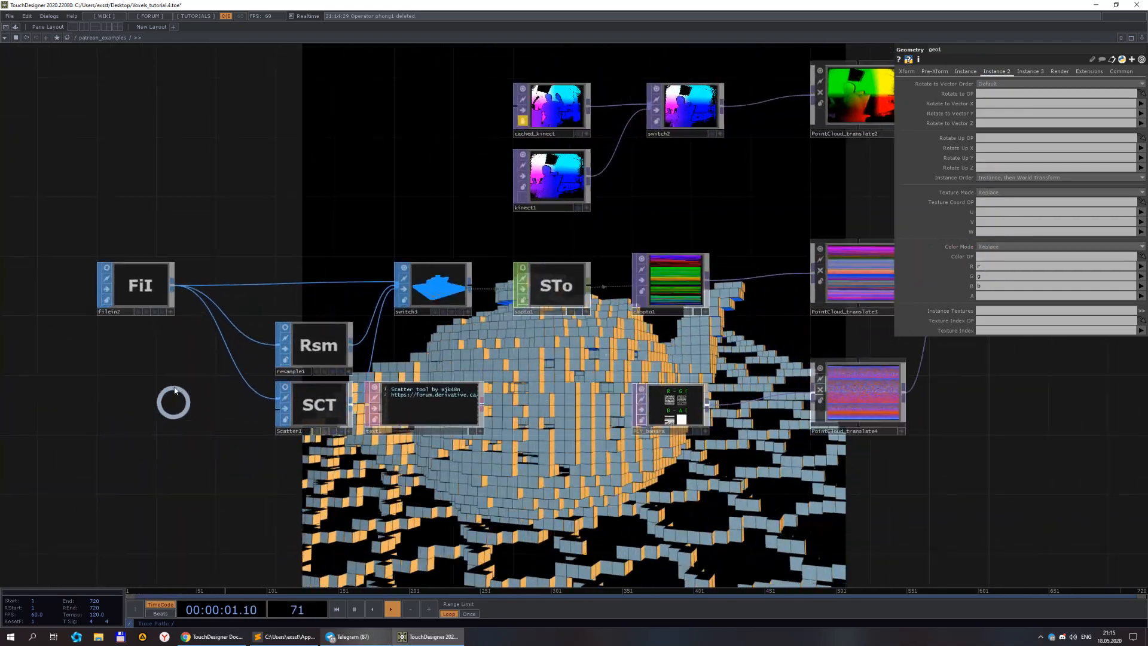
click(146, 287)
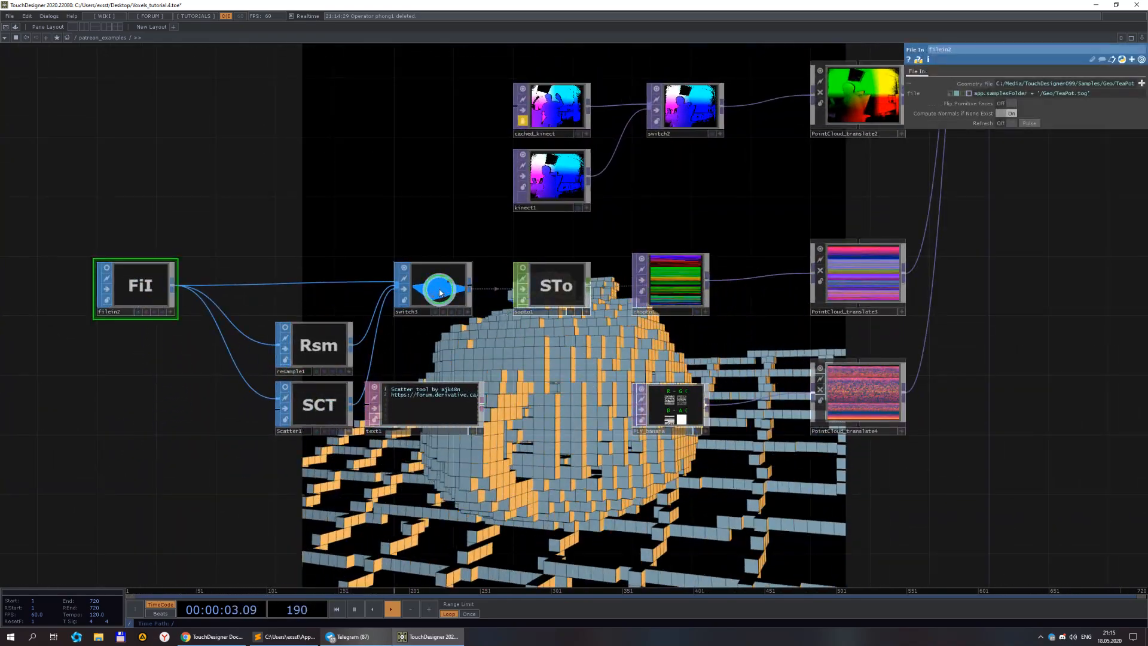
click(440, 293)
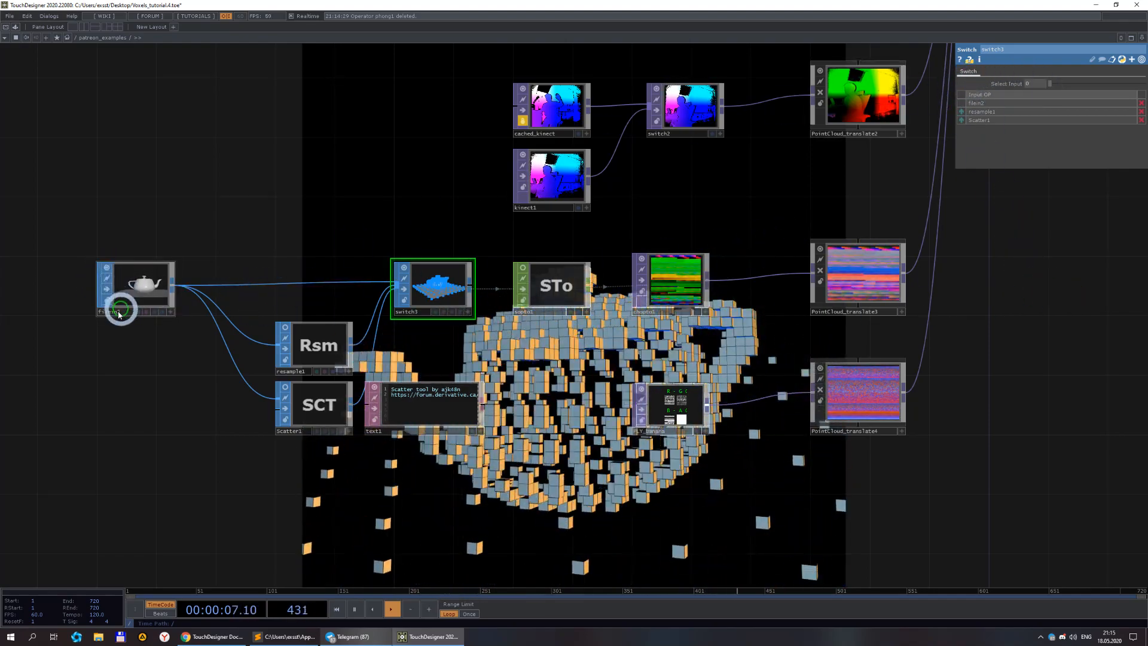
scroll(141, 286, up, 3)
scroll(333, 216, down, 3)
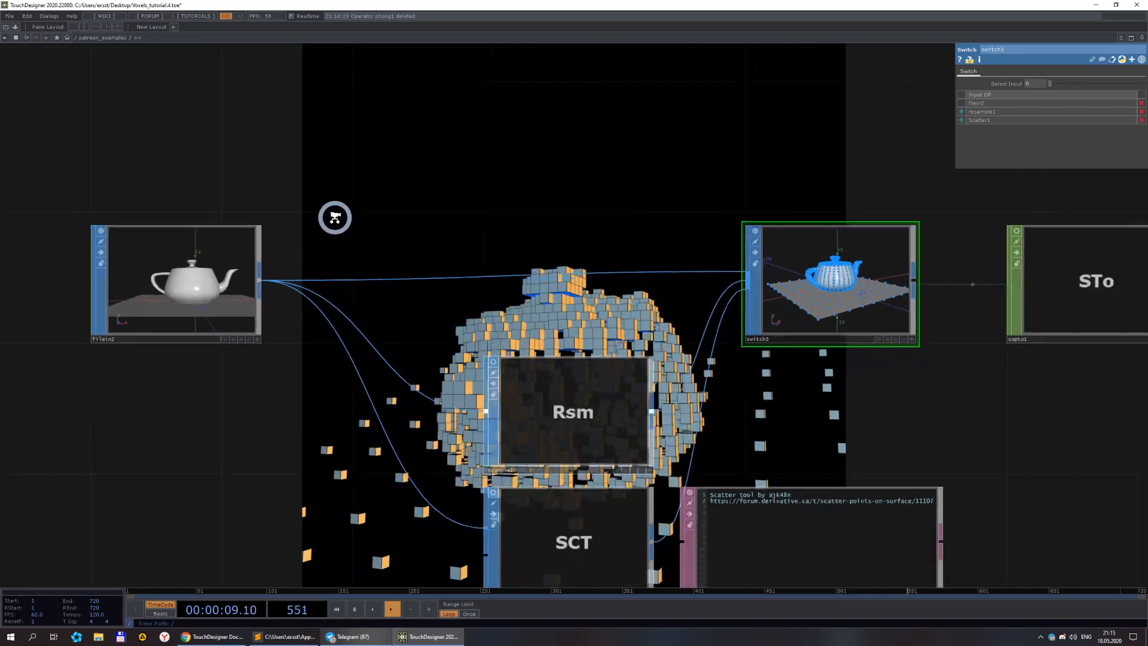
middle_click(181, 268)
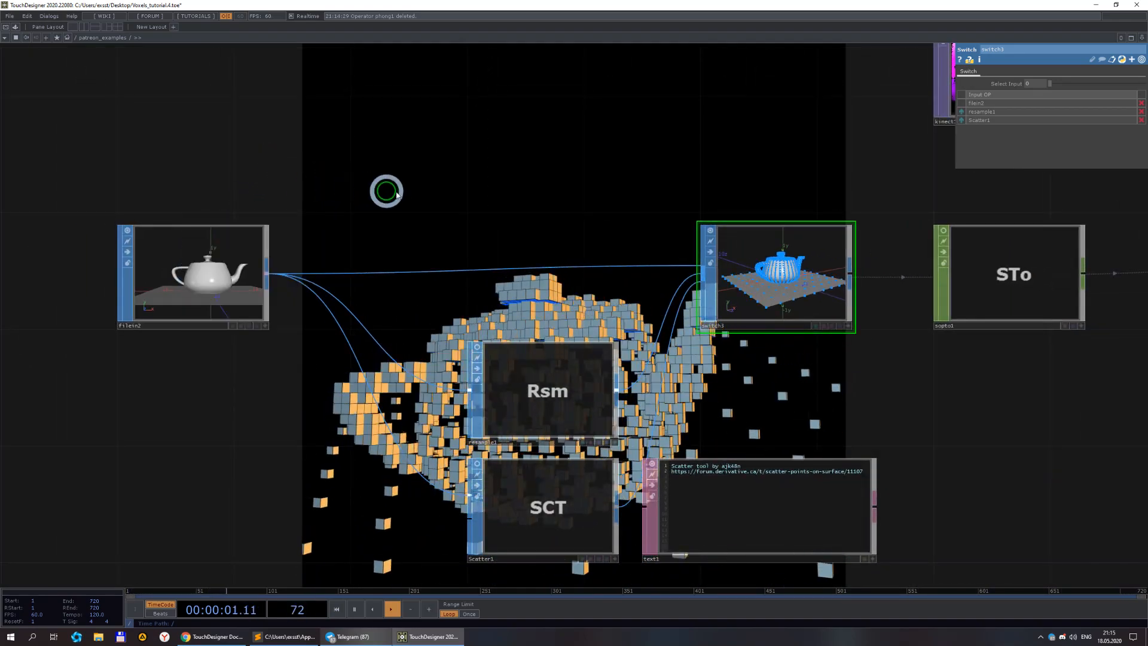
scroll(377, 187, down, 1)
drag(741, 377, 532, 369)
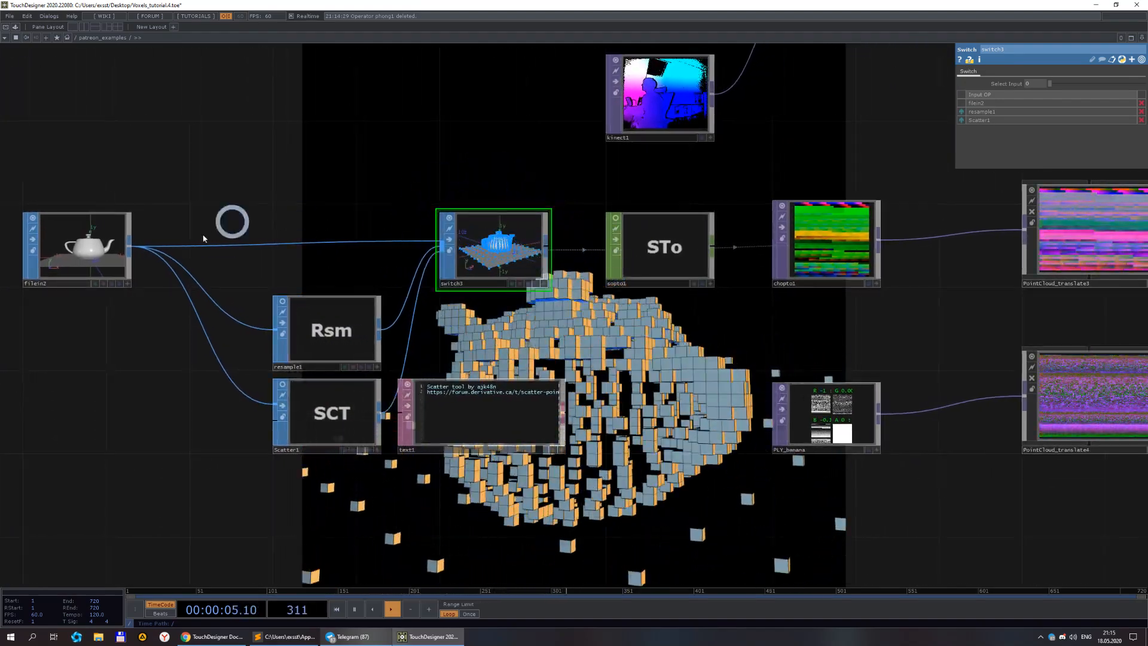
click(81, 251)
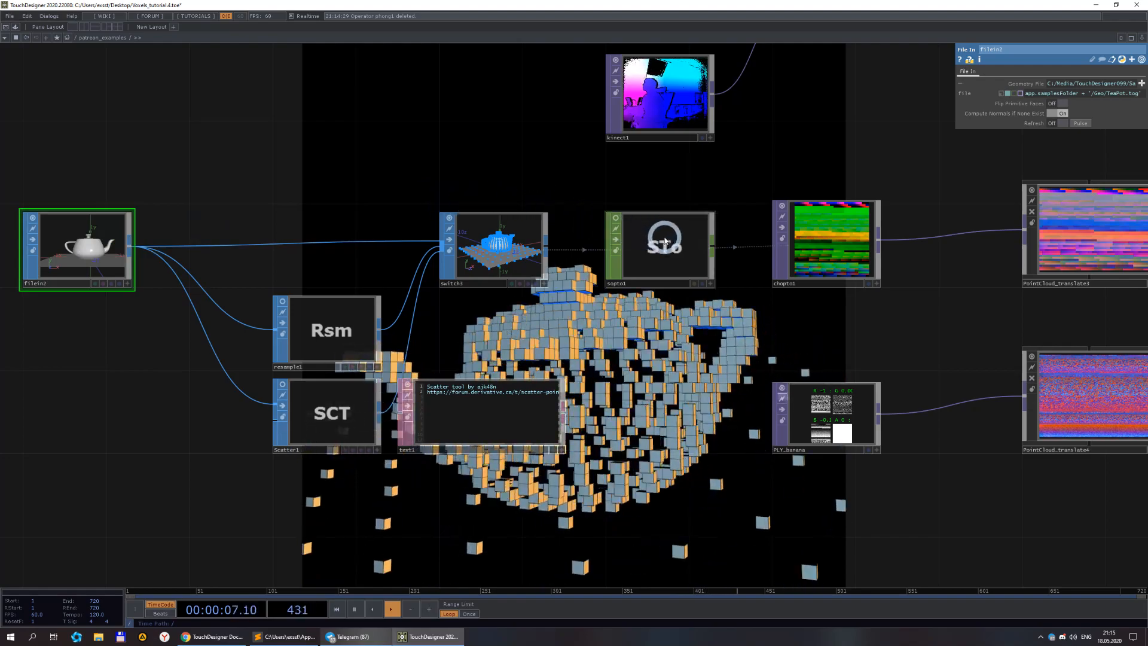
Inspect the sopto1, chopto1, limit1 and resample1 operators along the teapot point cloud chain.
click(667, 242)
drag(946, 285, 531, 252)
click(583, 251)
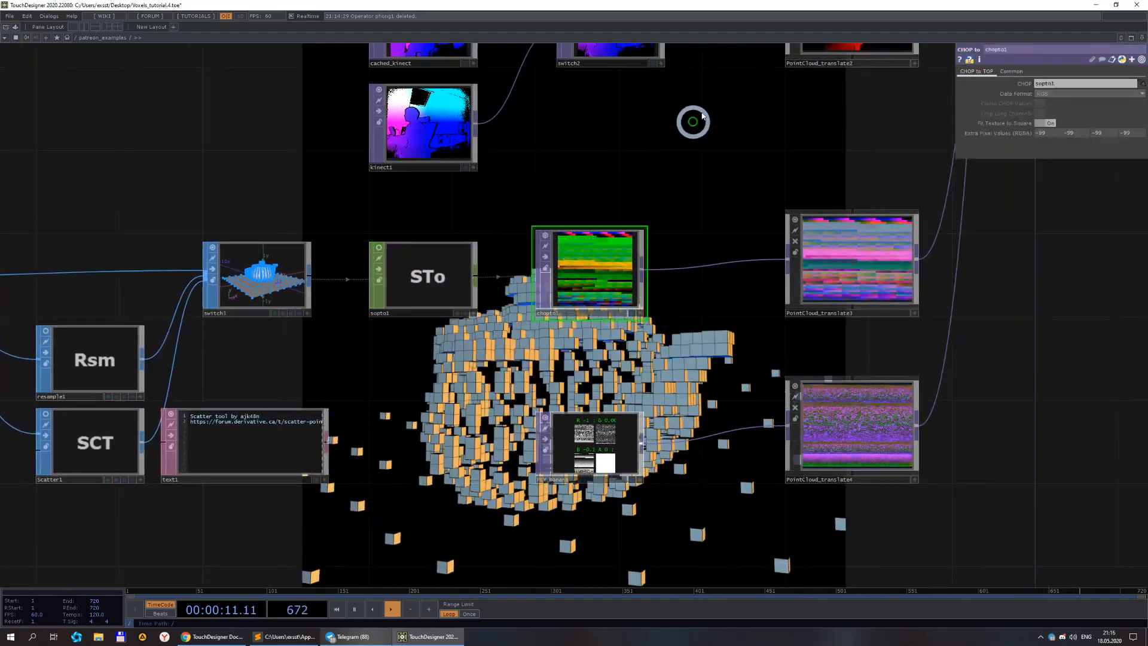
drag(1089, 292, 692, 251)
scroll(636, 236, down, 8)
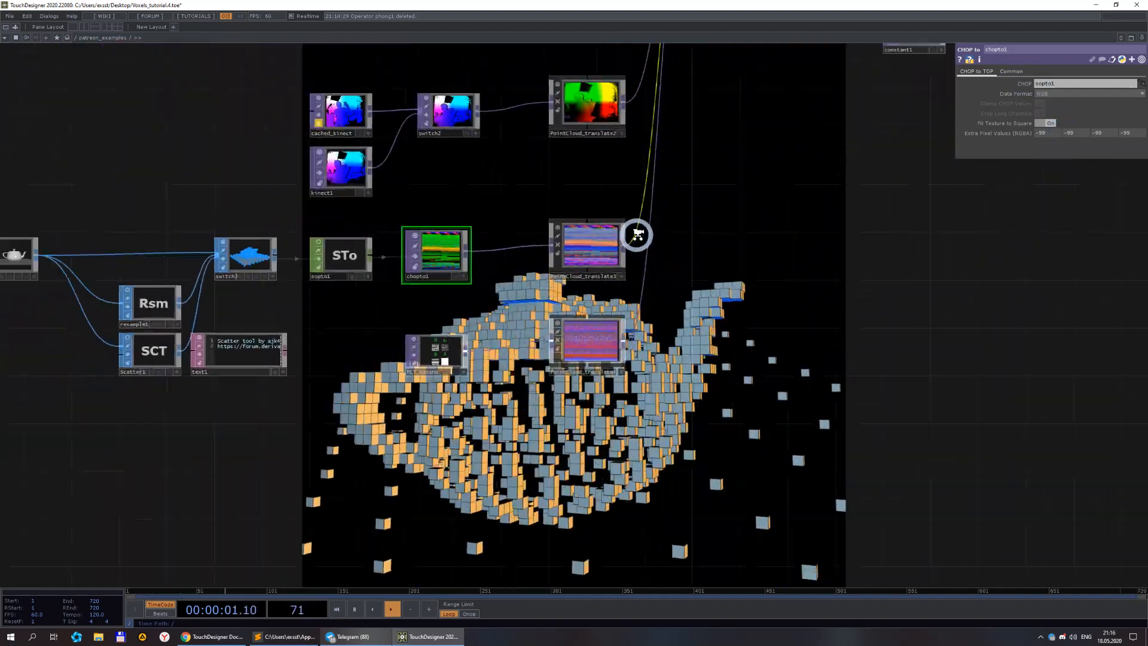
scroll(711, 392, down, 5)
drag(746, 206, 612, 230)
scroll(622, 225, up, 3)
click(478, 180)
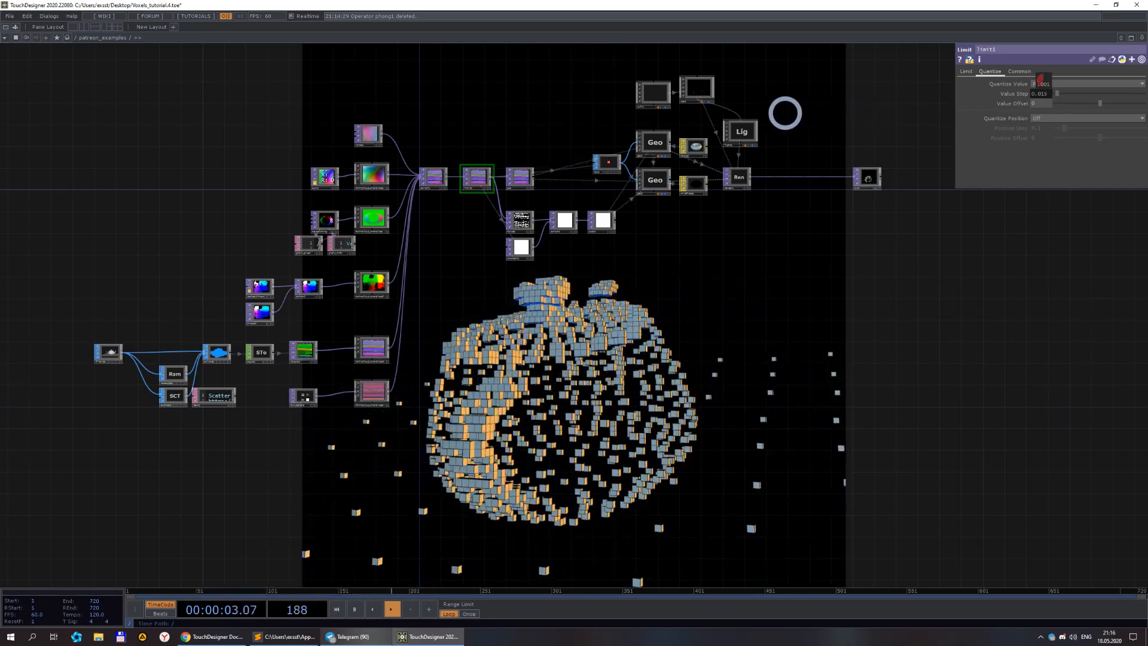
scroll(1042, 94, up, 2)
scroll(798, 373, down, 4)
drag(705, 396, 847, 216)
scroll(530, 215, up, 8)
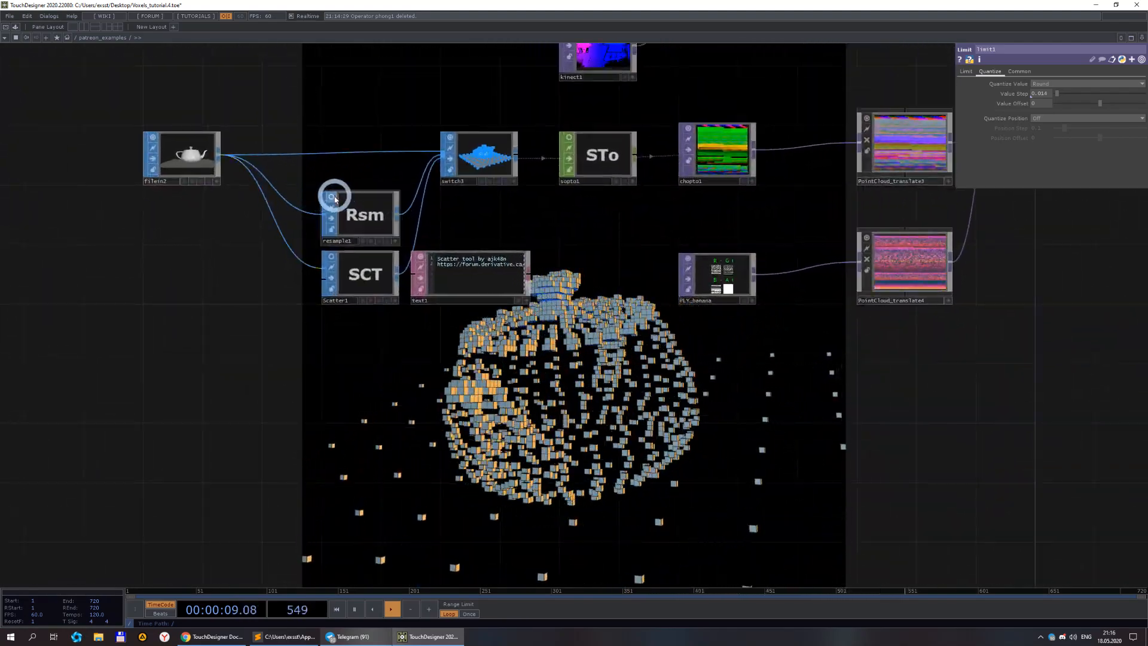
scroll(335, 199, up, 2)
click(348, 209)
click(602, 195)
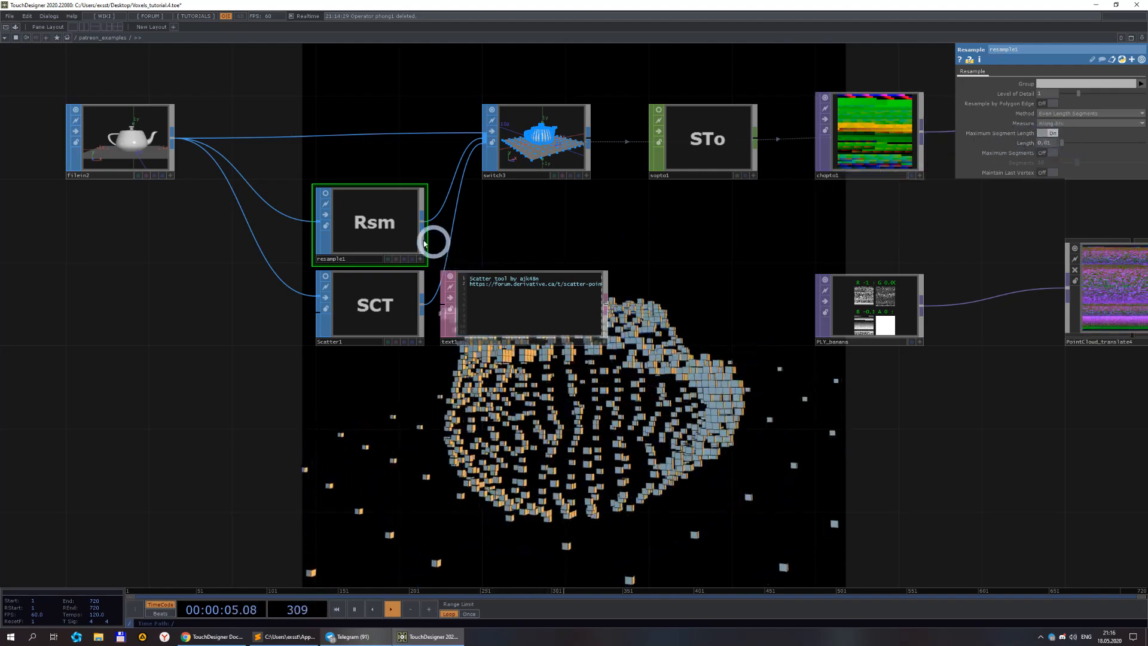
scroll(341, 196, up, 3)
scroll(604, 192, down, 3)
scroll(687, 133, up, 4)
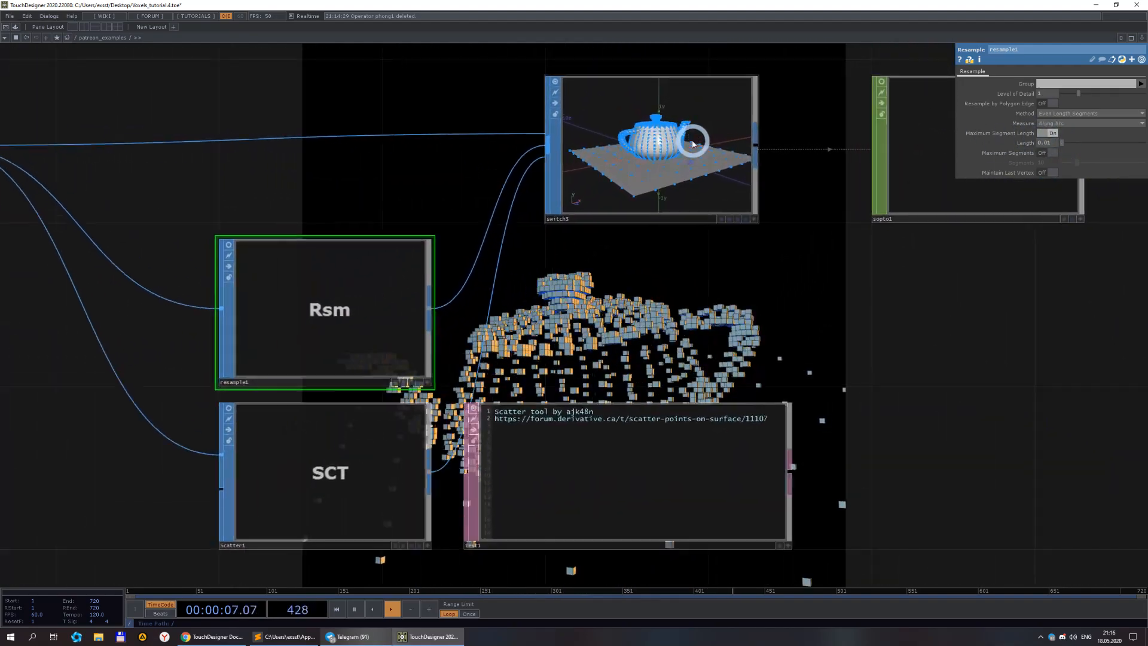
scroll(725, 110, up, 2)
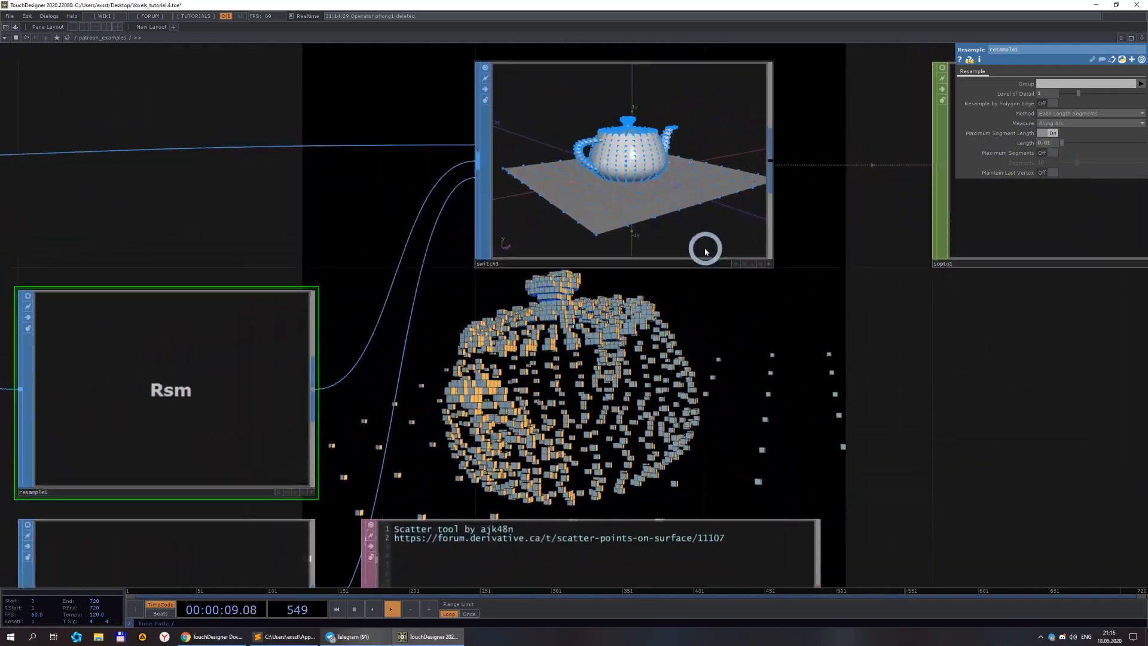
Set switch3's Select Input to 1 to use the resampled teapot geometry.
click(628, 219)
drag(1034, 85, 1060, 85)
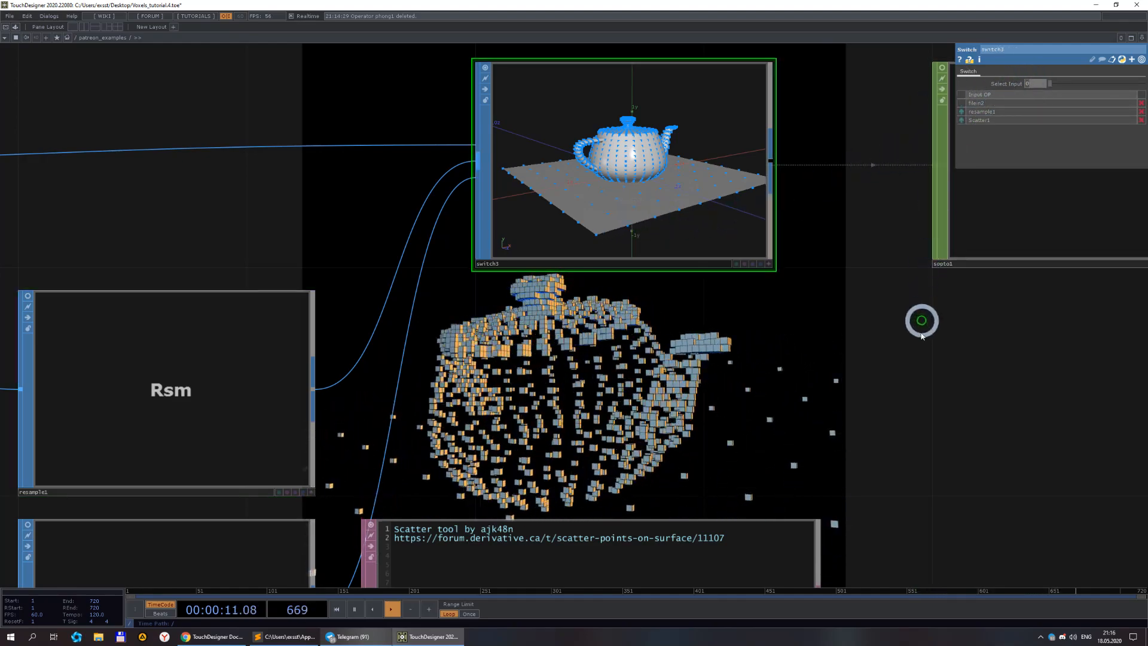
scroll(670, 197, up, 3)
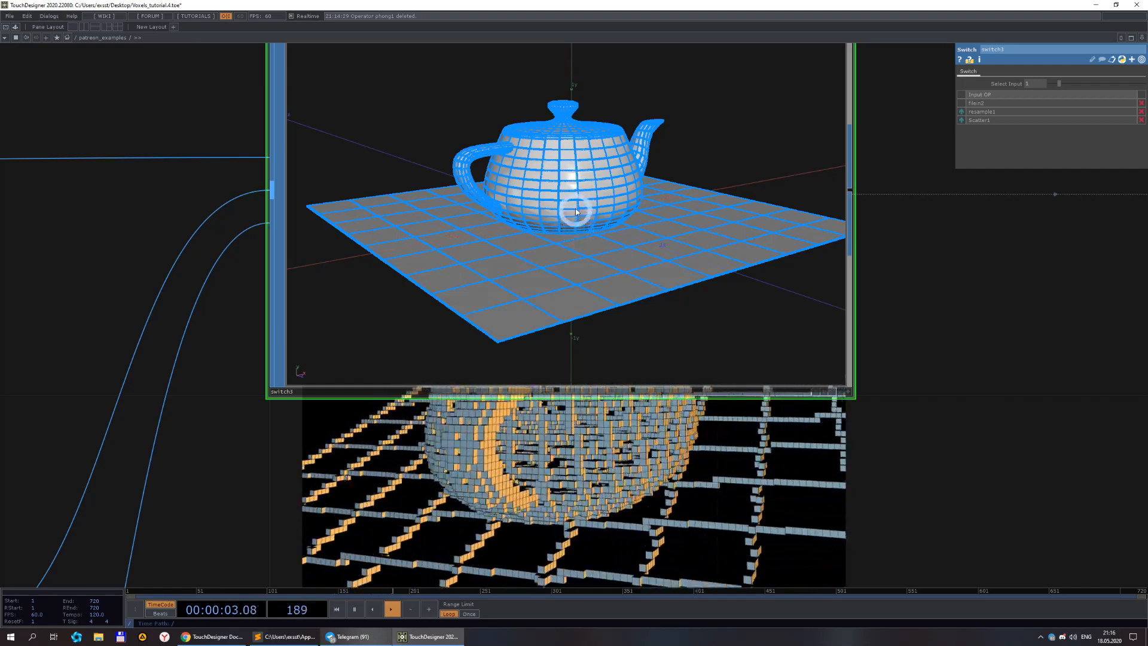
scroll(582, 209, down, 3)
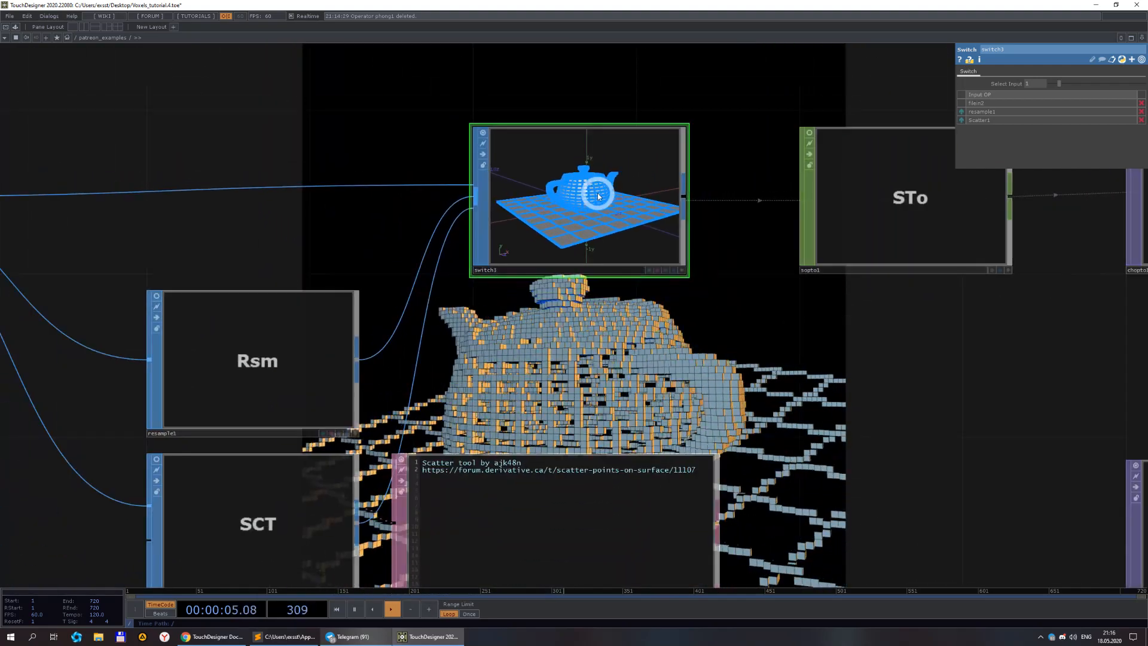
Inspect resample1's parameters and the resampled teapot geometry in switch3's viewer.
click(332, 312)
click(1062, 123)
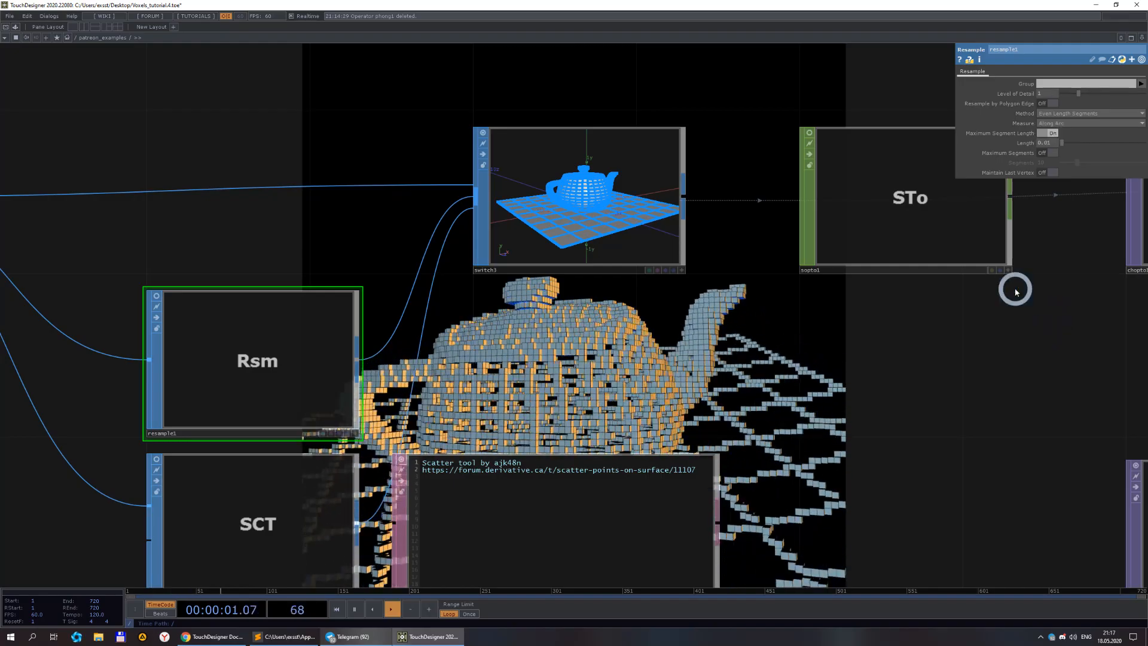
scroll(980, 374, down, 5)
drag(963, 384, 554, 243)
scroll(649, 416, down, 8)
drag(631, 428, 523, 397)
scroll(638, 379, down, 5)
drag(727, 345, 623, 294)
scroll(365, 293, up, 12)
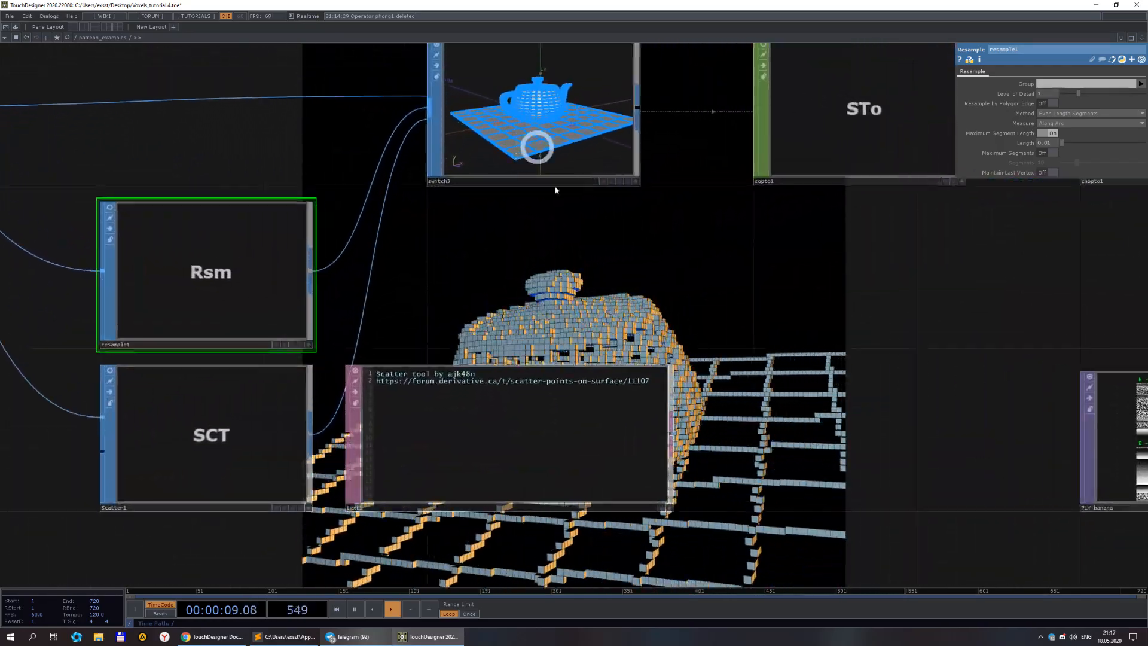
scroll(505, 218, up, 4)
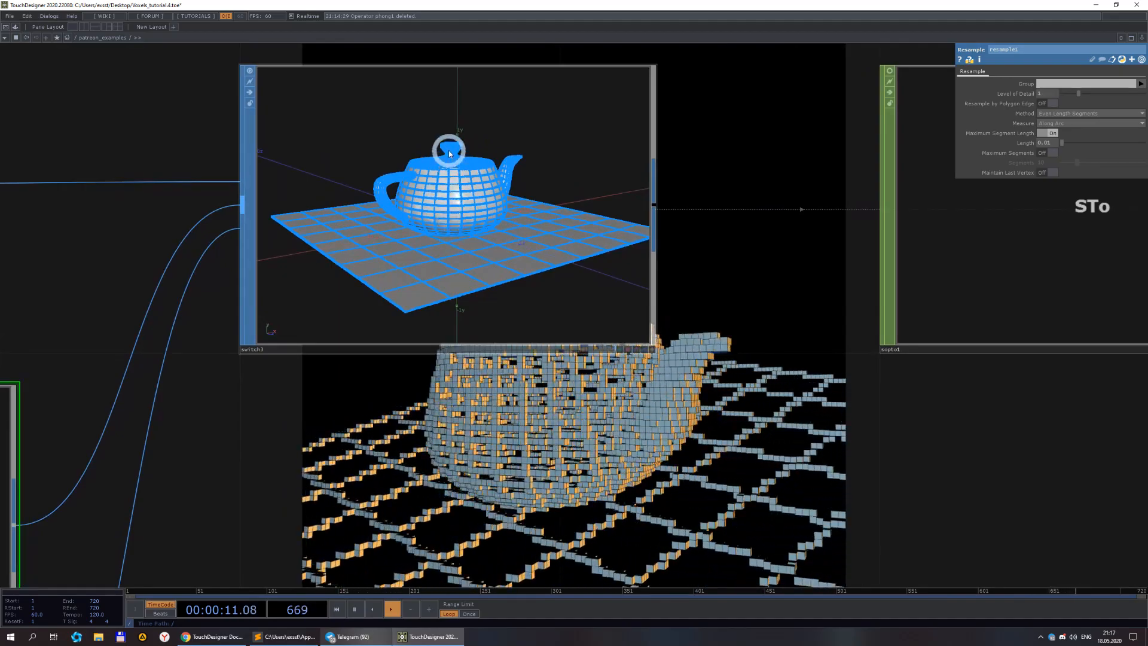
scroll(457, 183, up, 4)
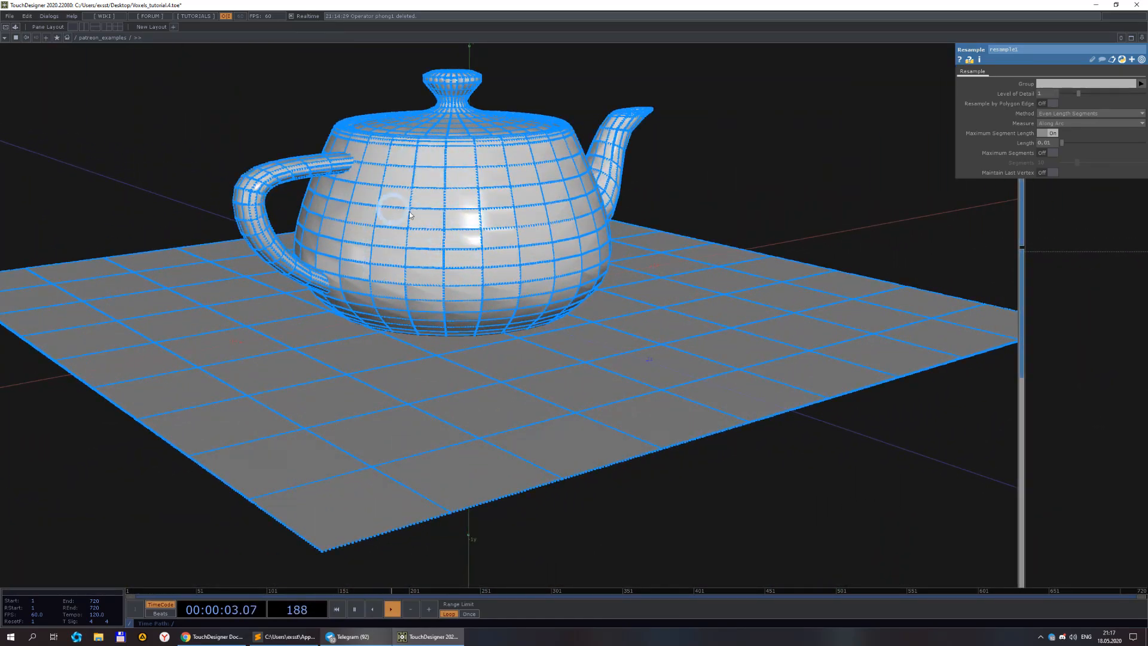
scroll(393, 211, down, 5)
scroll(596, 328, up, 4)
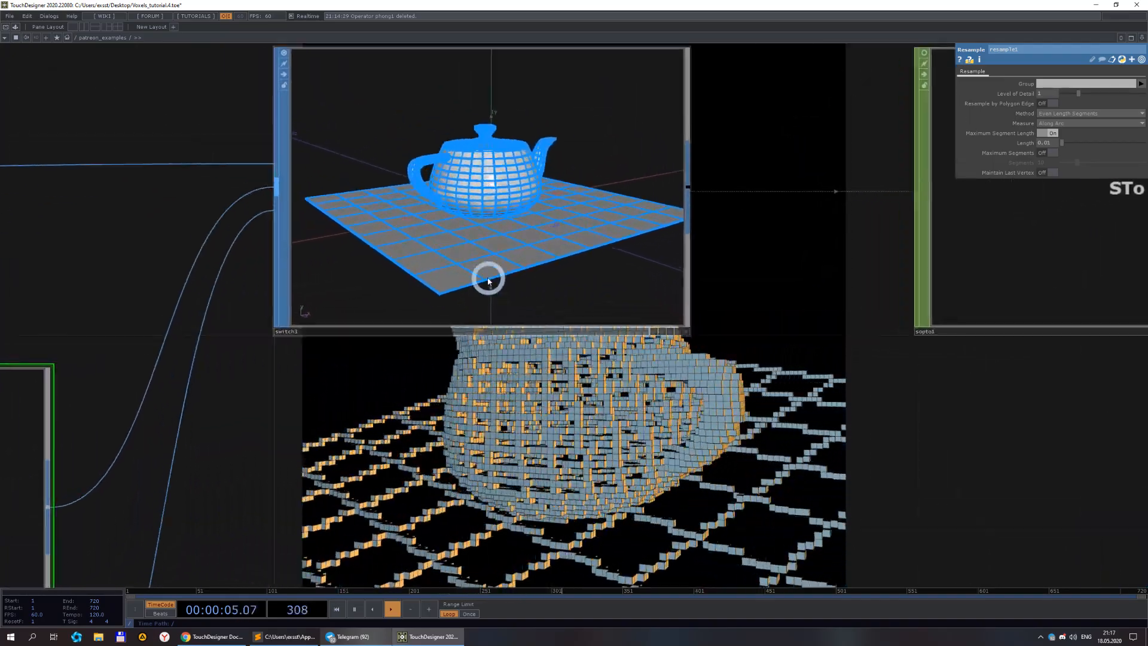
Examine the resampled teapot geometry in switch3's viewer and select limit1 in the network.
scroll(597, 312, down, 6)
drag(685, 430, 560, 388)
scroll(656, 423, down, 1)
scroll(563, 388, down, 3)
scroll(717, 409, down, 2)
drag(907, 405, 684, 417)
scroll(686, 415, down, 2)
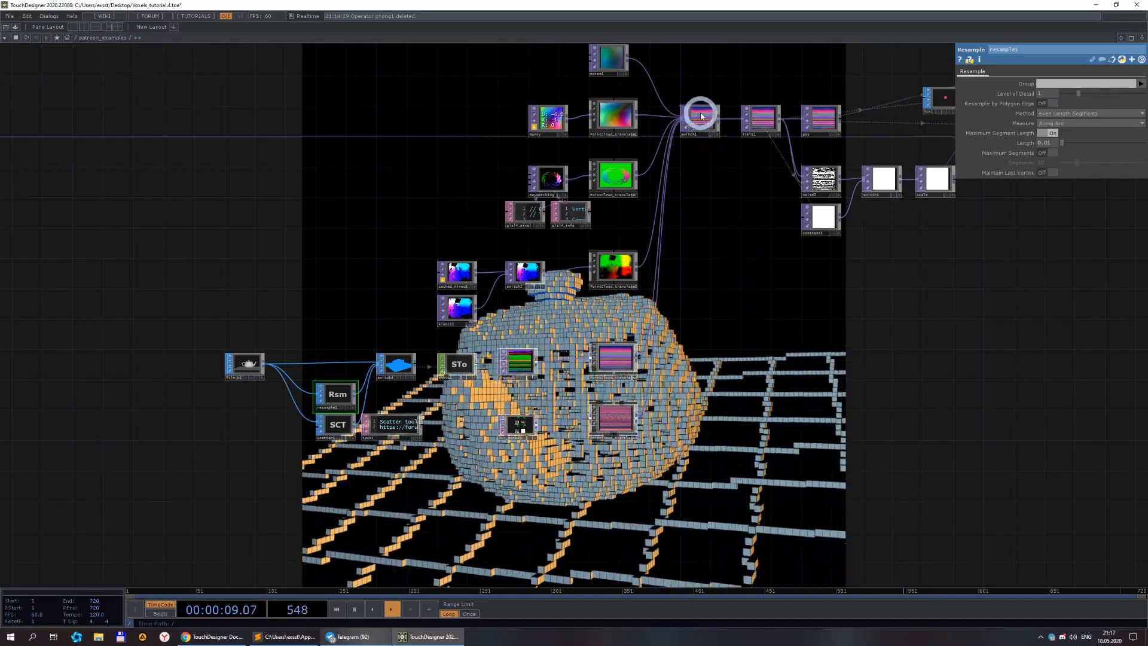
click(742, 121)
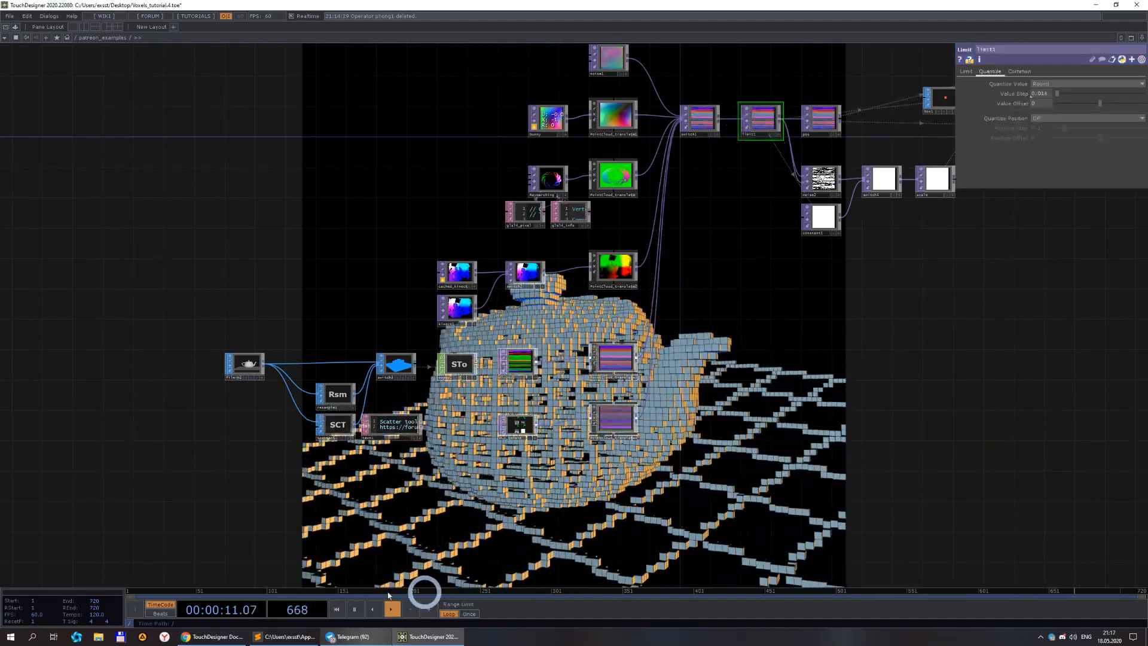
Switch to the browser and view the voxel skull post on the Instagram profile.
click(228, 634)
click(58, 6)
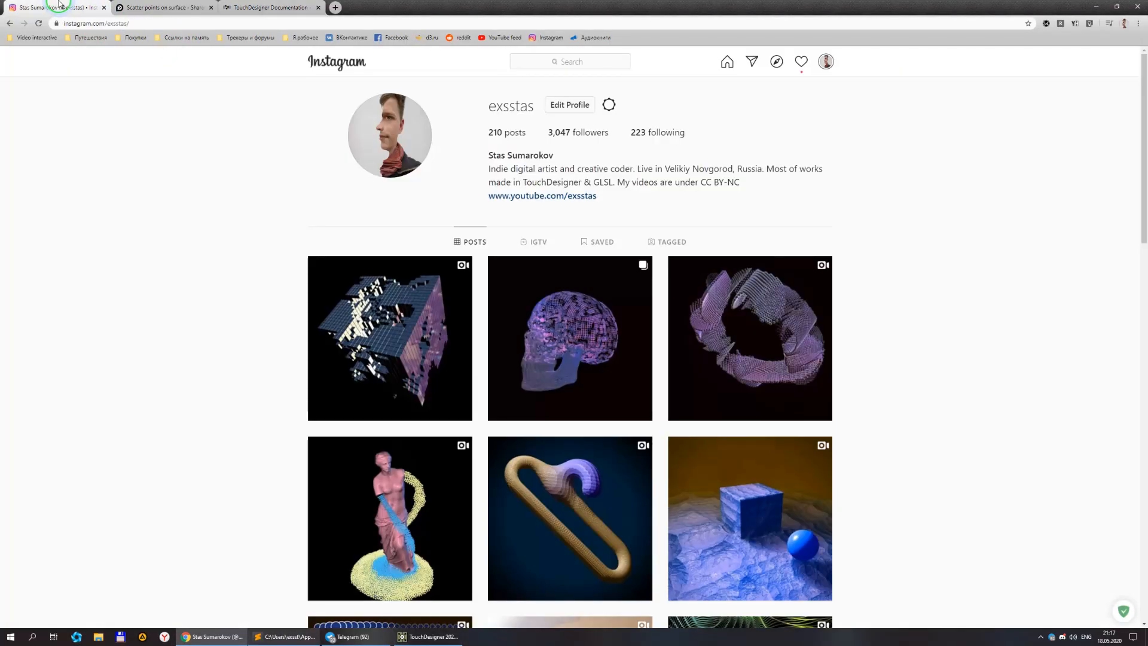
click(573, 311)
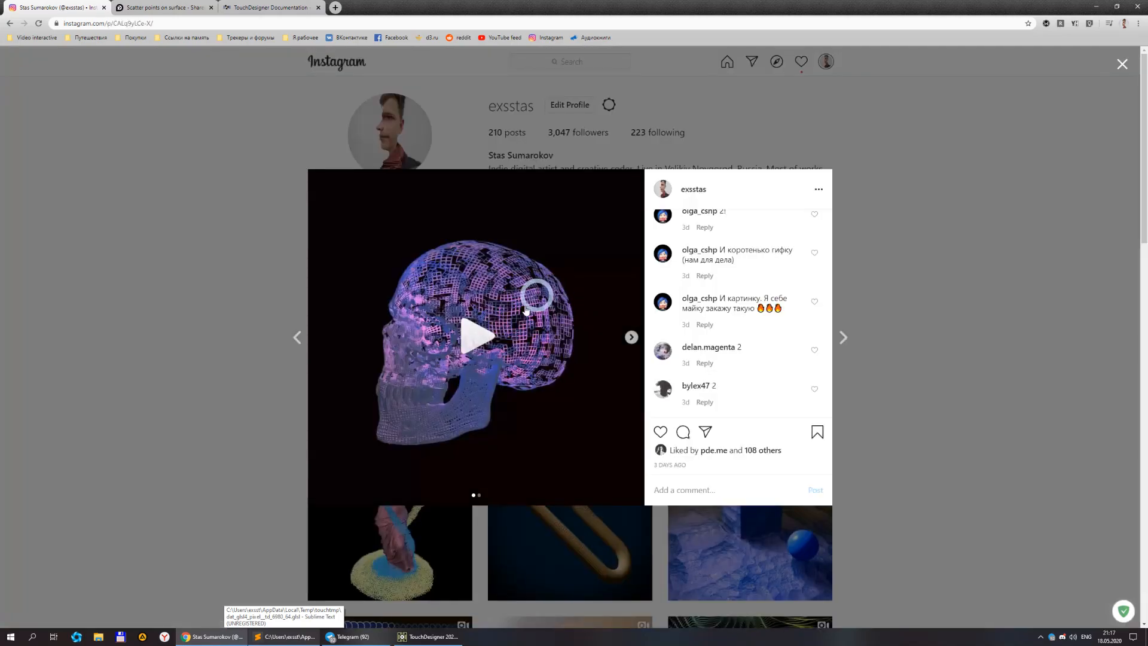
click(629, 339)
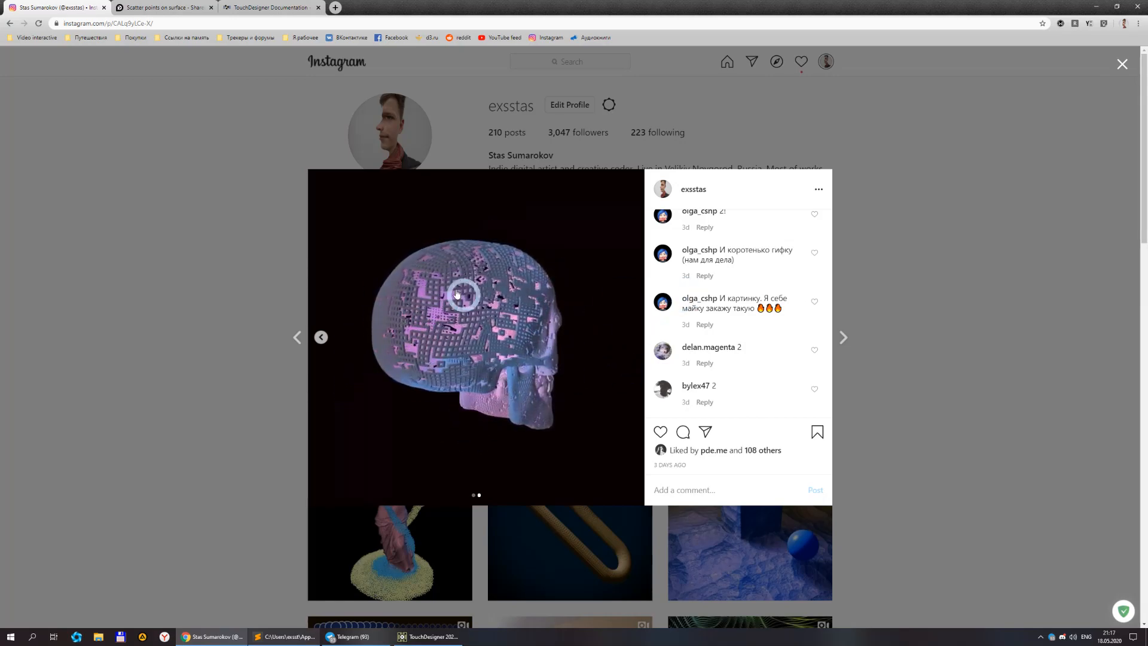
click(437, 637)
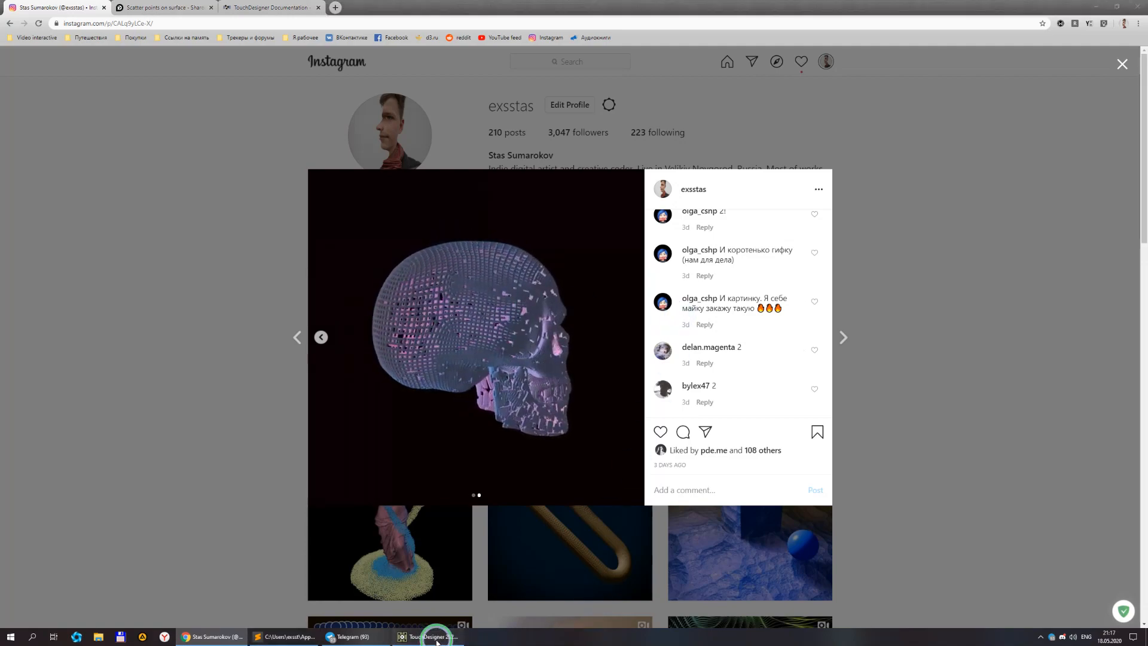
Inspect switch3 and the scatter1 operator, and browse the Custom operators in the OP Create dialog.
scroll(450, 462, up, 5)
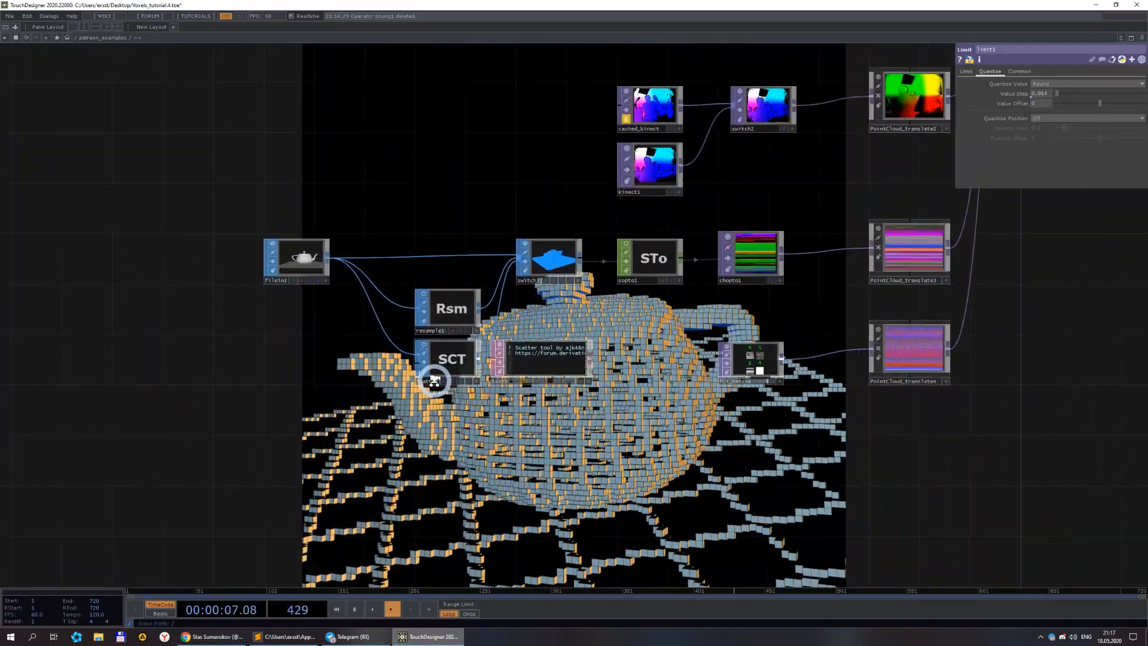
click(619, 207)
scroll(469, 354, up, 3)
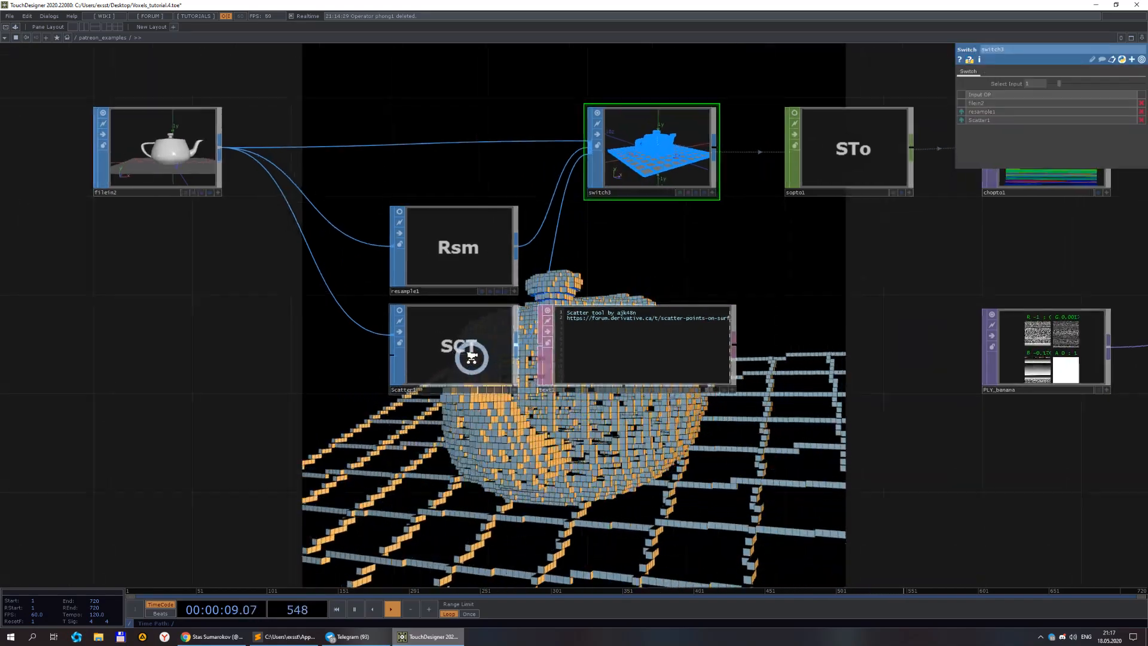
click(495, 359)
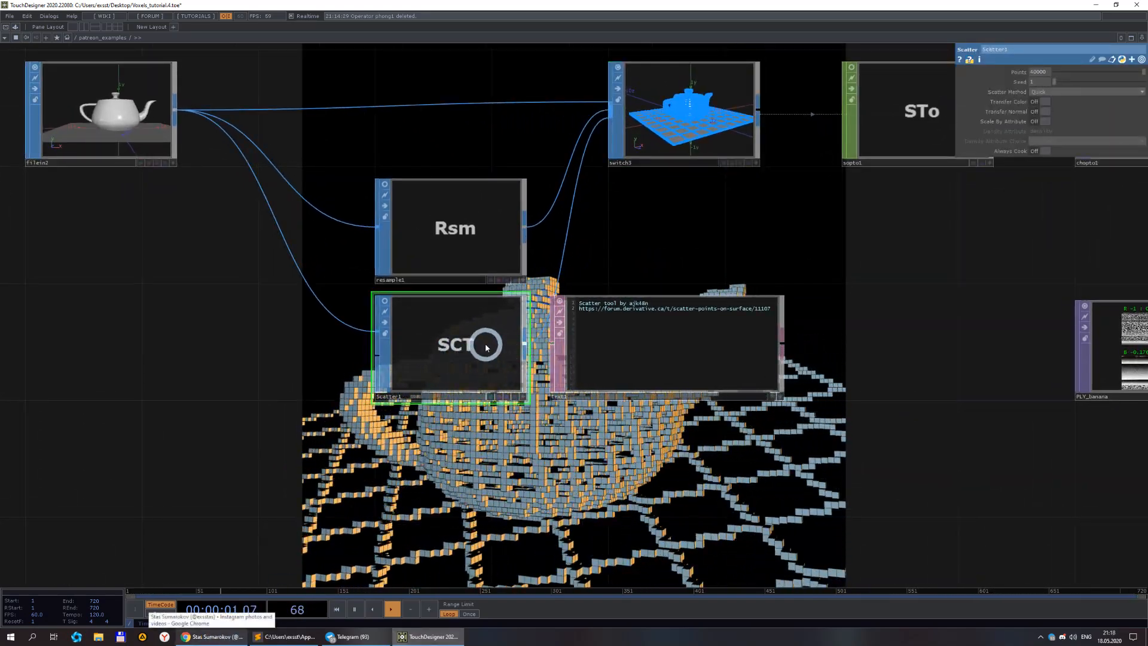
drag(775, 470, 396, 254)
scroll(415, 478, down, 3)
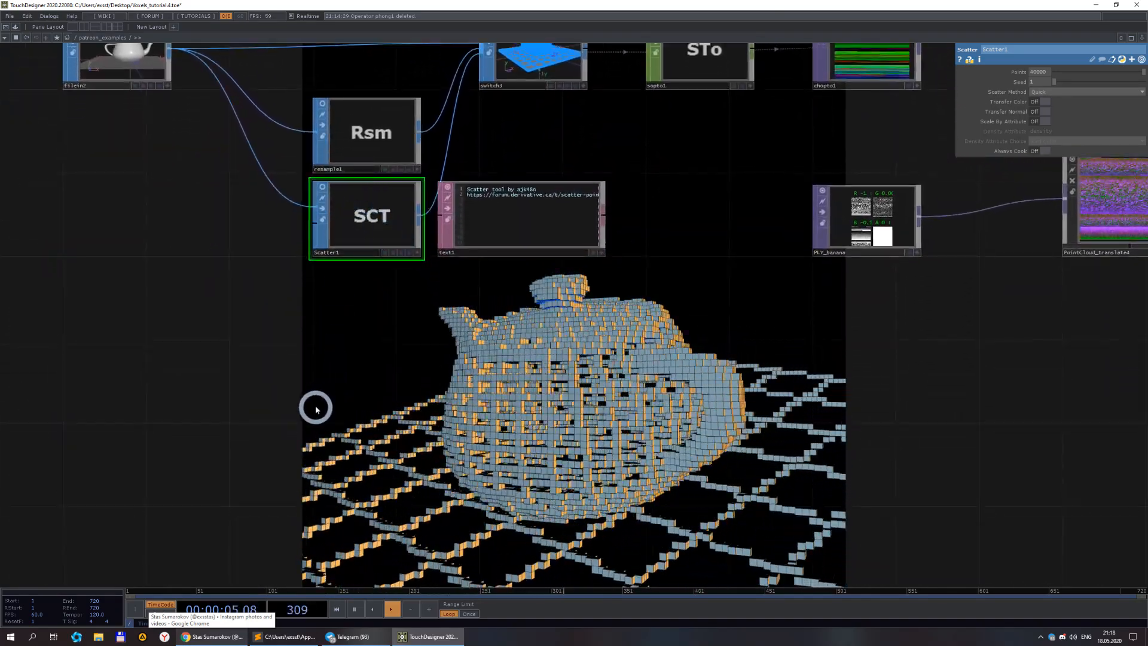
double_click(344, 385)
click(281, 281)
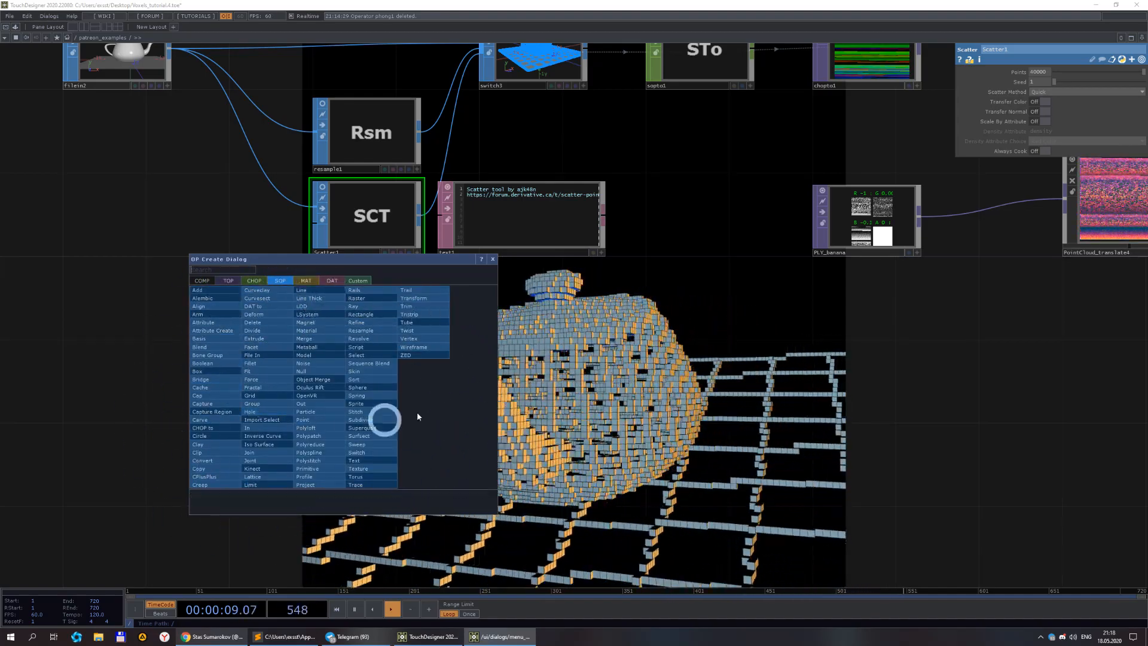
click(351, 282)
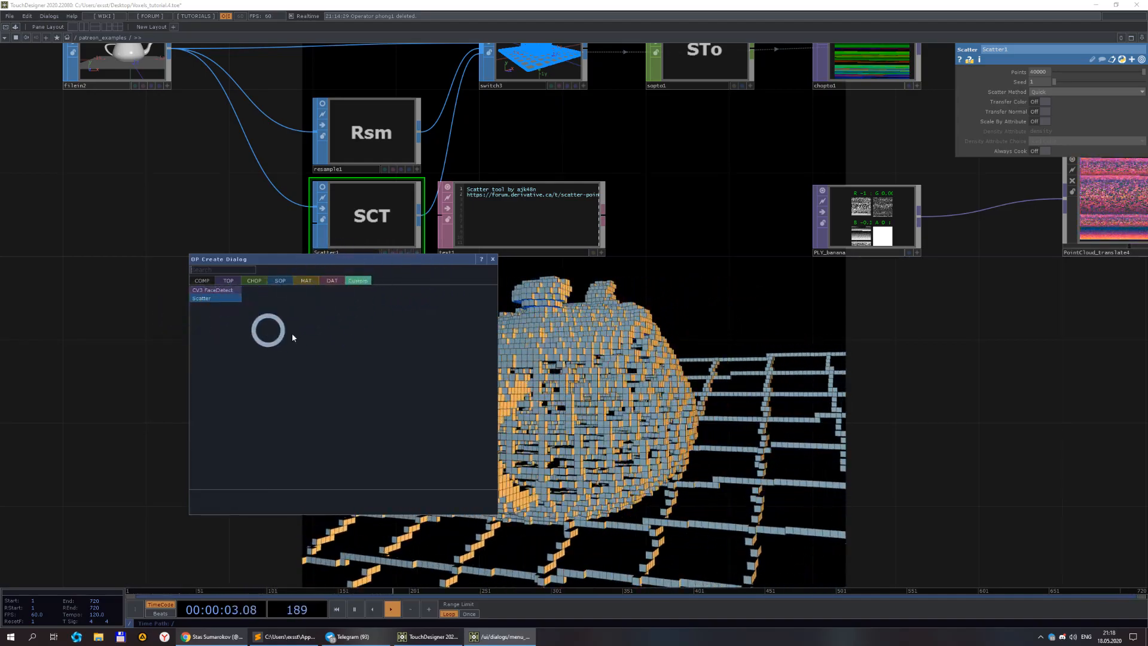
click(133, 405)
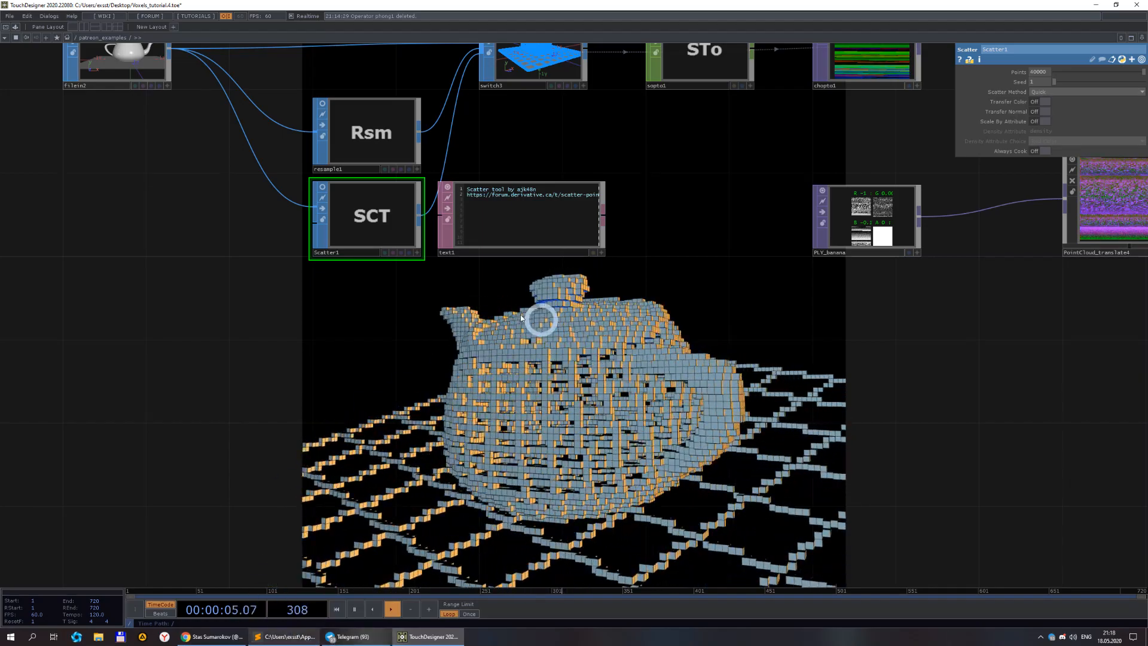
Set switch3's Select Input to 2 to use the scatter1 output.
drag(550, 373, 465, 452)
click(459, 129)
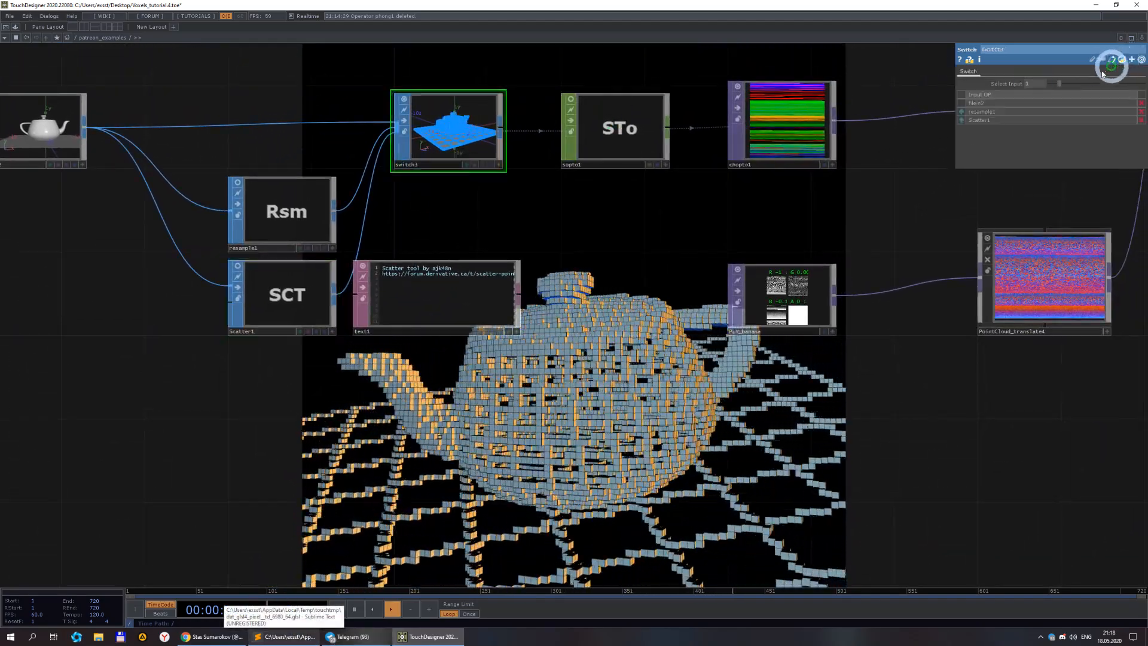
click(1035, 87)
text(2)
key(Return)
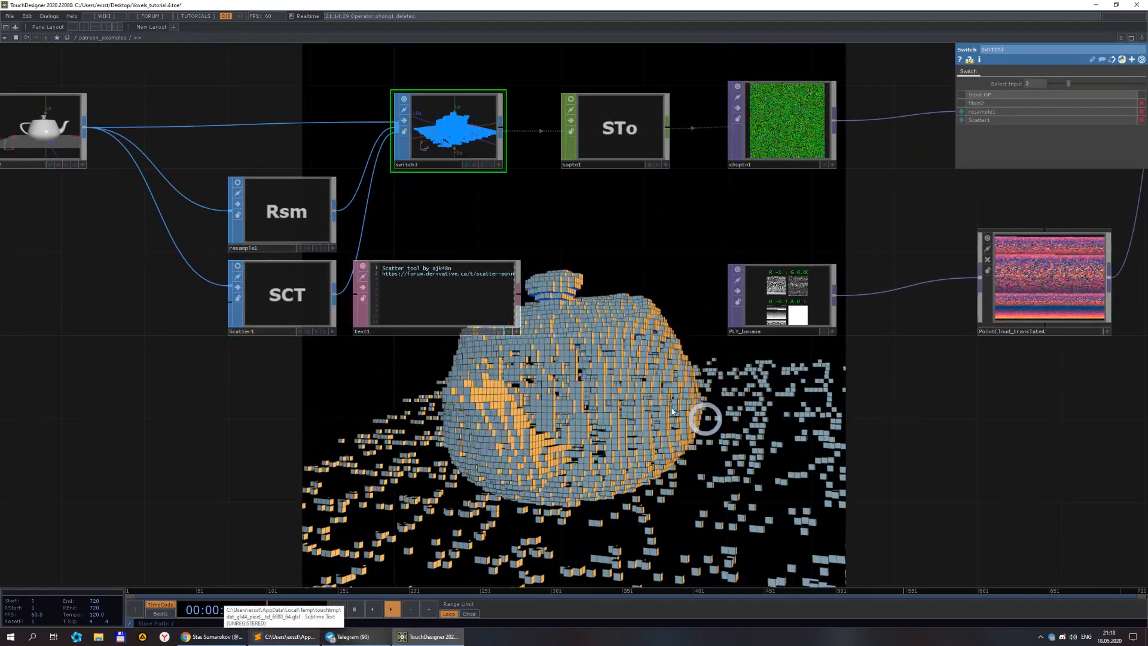
Set scatter1's Points to 100000.
scroll(451, 113, up, 10)
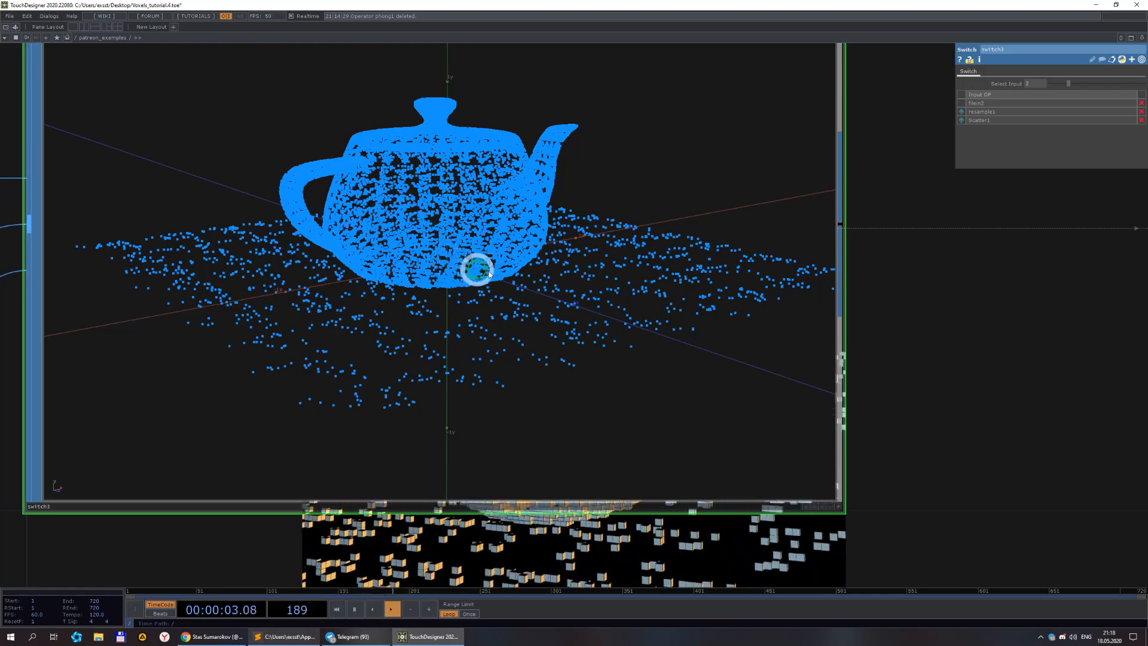
scroll(482, 274, down, 10)
click(228, 544)
scroll(451, 297, up, 5)
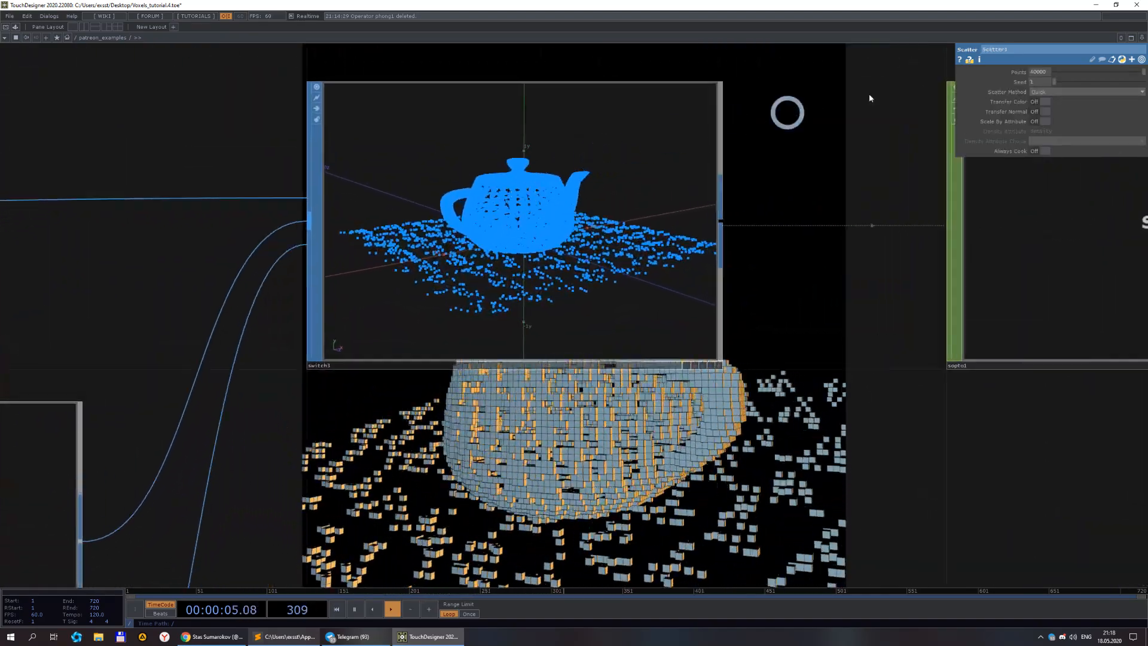
drag(845, 421, 790, 454)
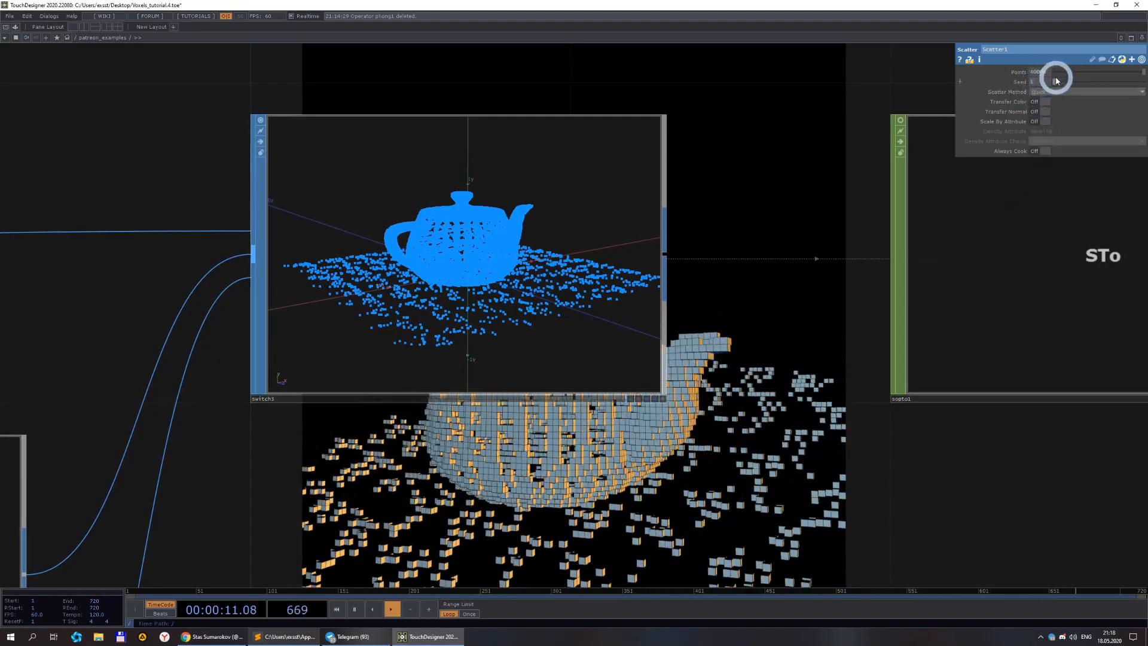
drag(1040, 73, 1015, 75)
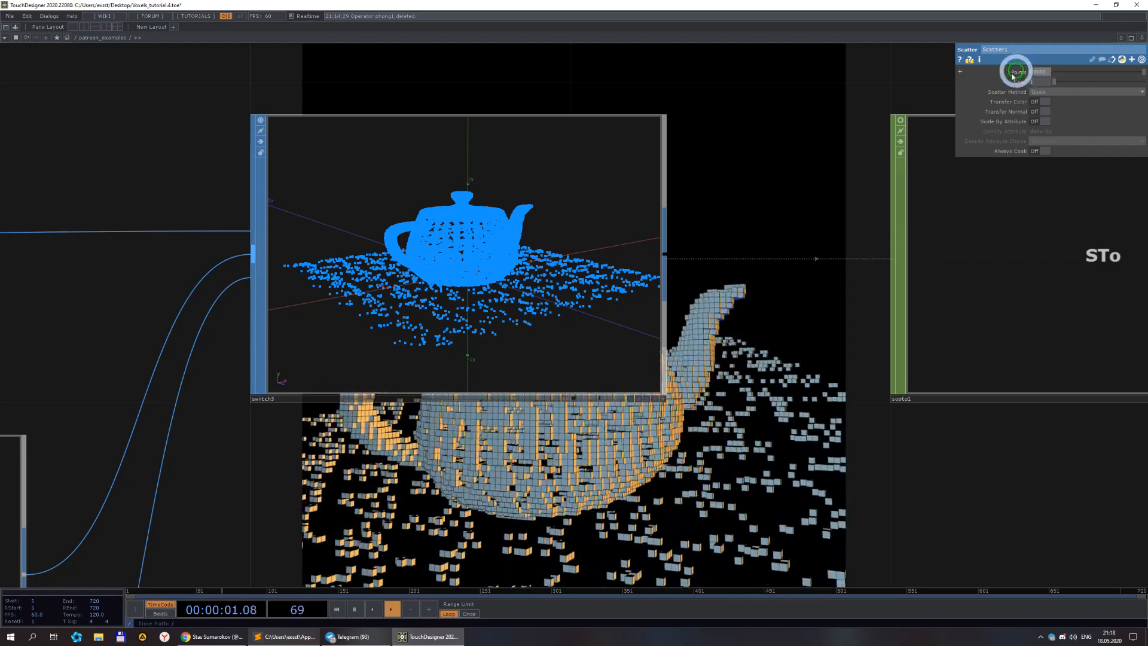
drag(762, 329, 675, 317)
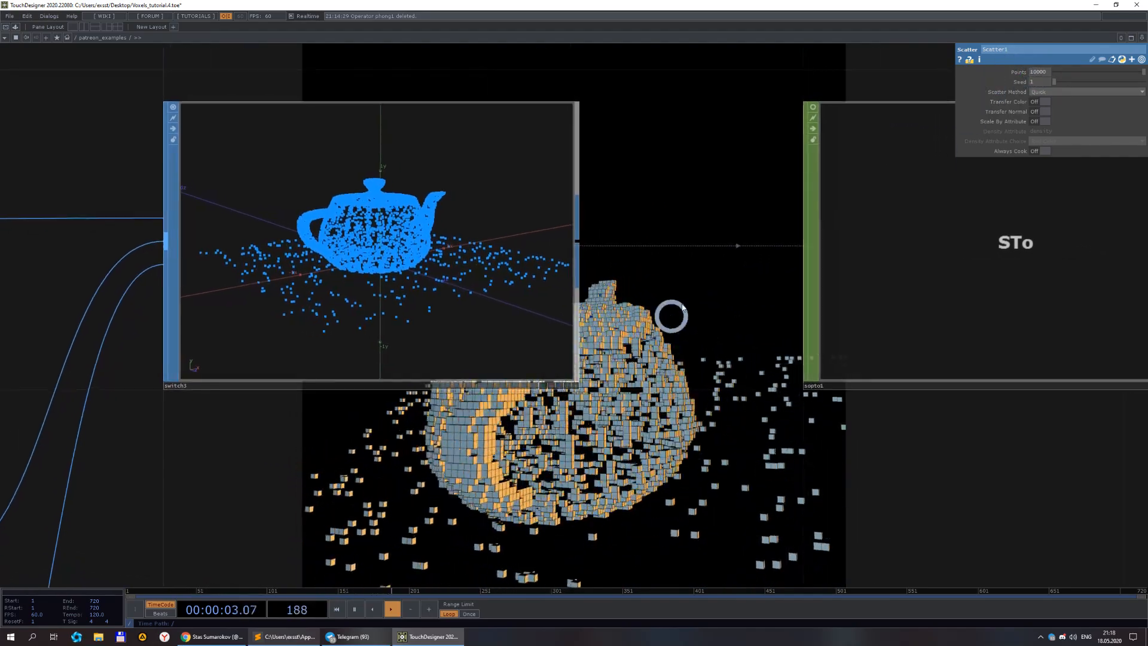
click(1038, 73)
text(0)
click(754, 385)
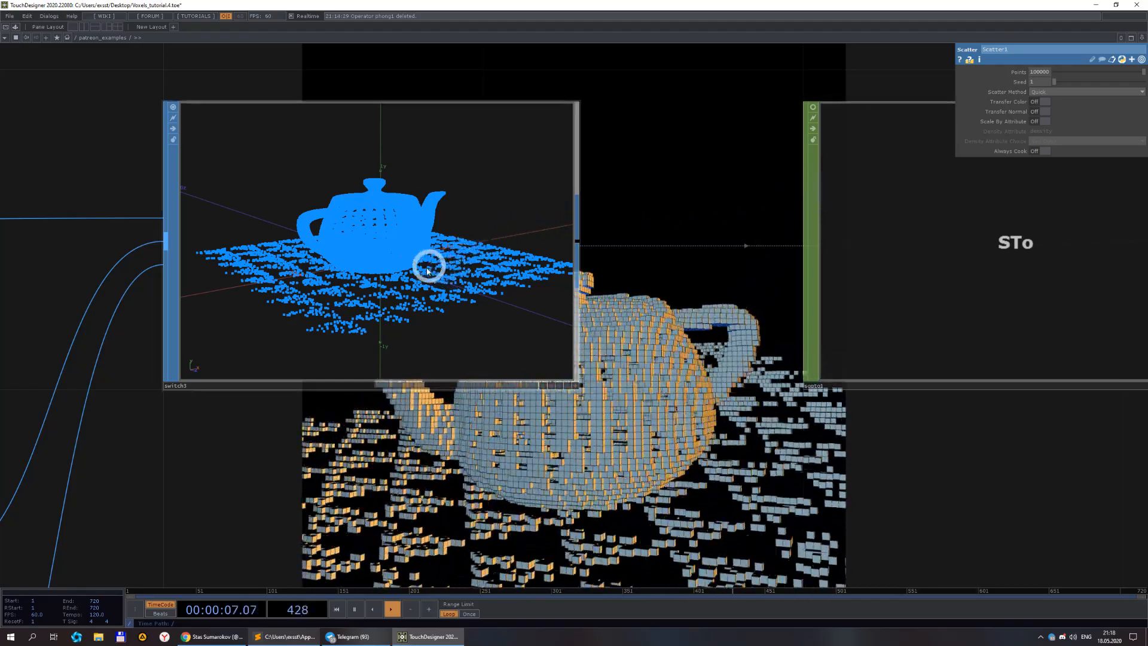
click(574, 384)
drag(400, 281, 510, 295)
scroll(510, 295, down, 5)
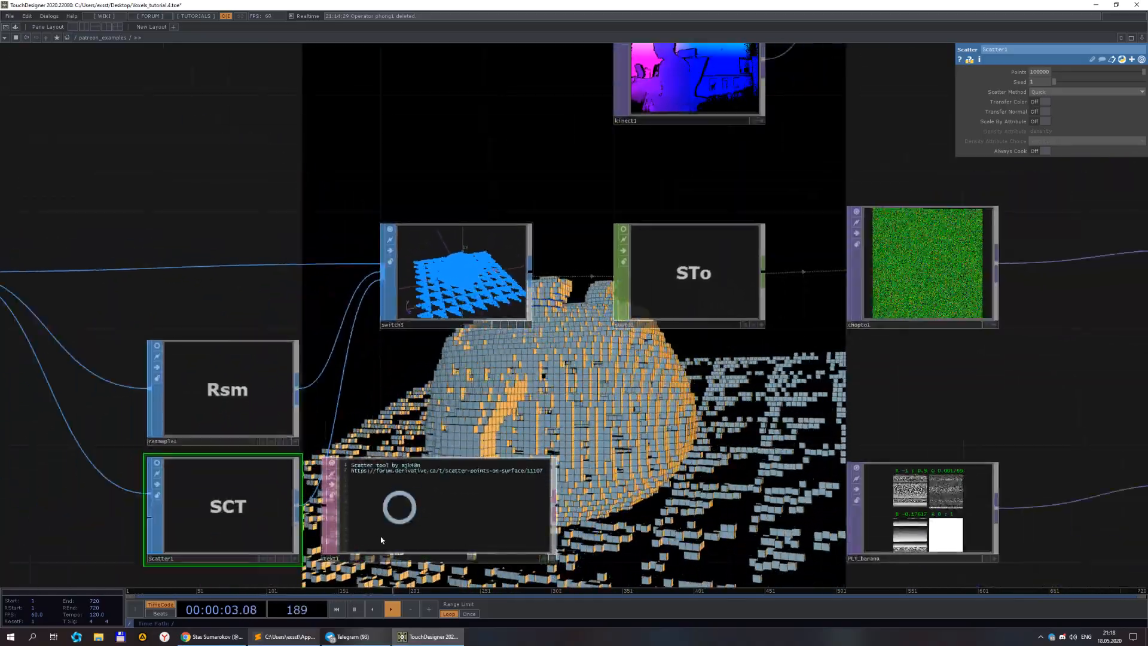
scroll(417, 428, up, 4)
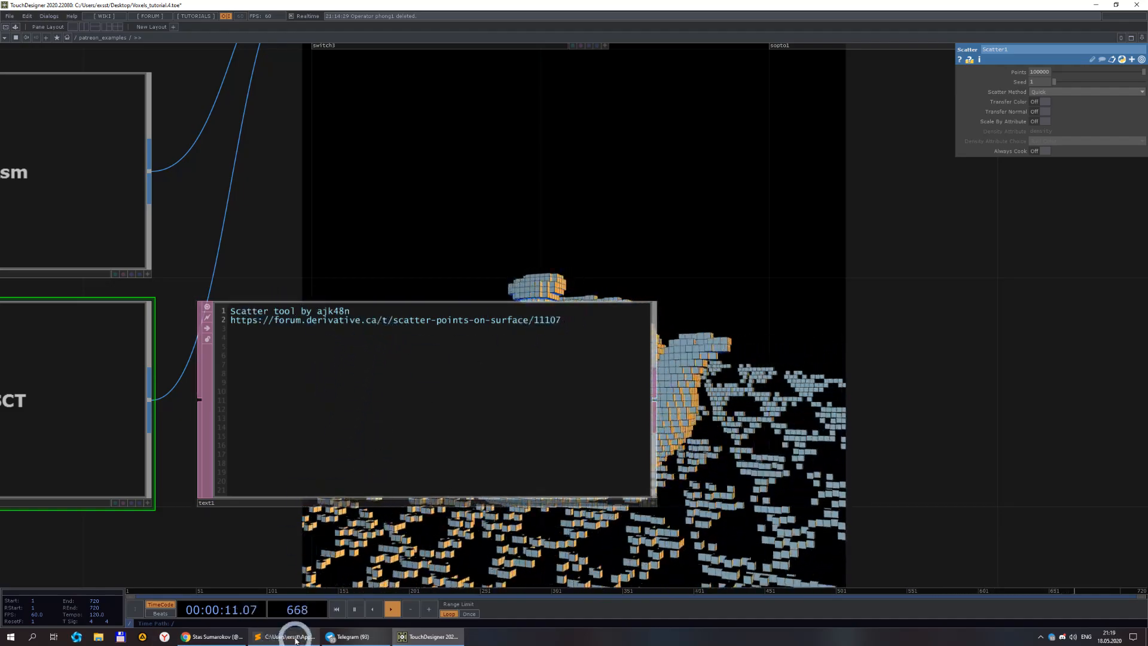
Read the Scatter points on surface forum post in the browser describing the scatter tool.
click(228, 637)
click(142, 7)
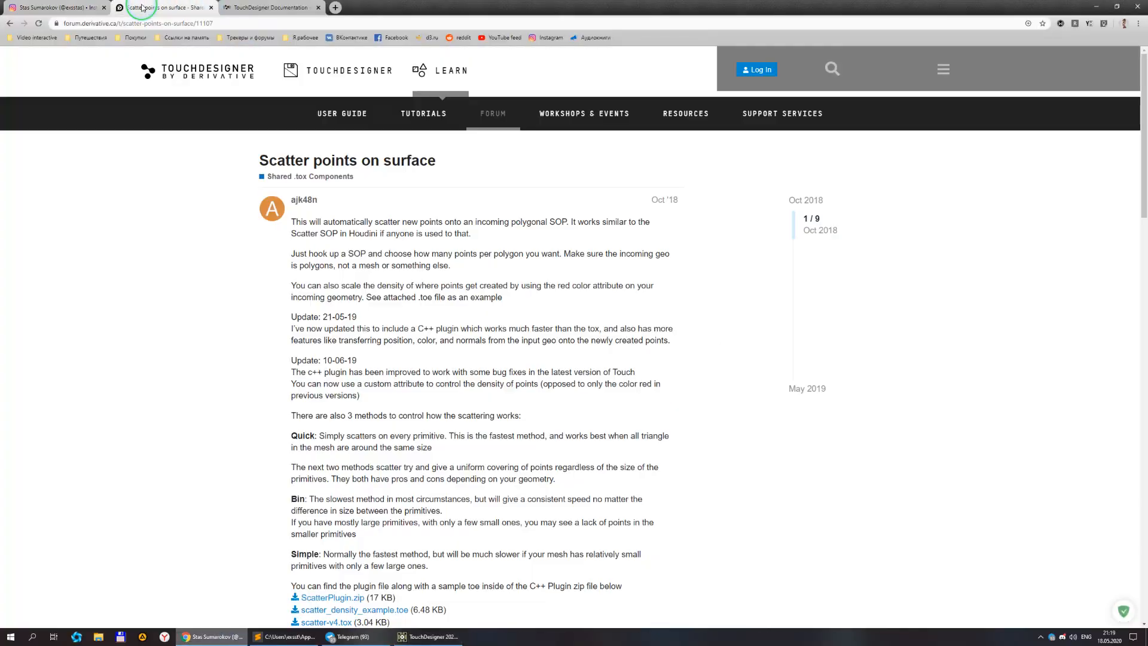
click(830, 75)
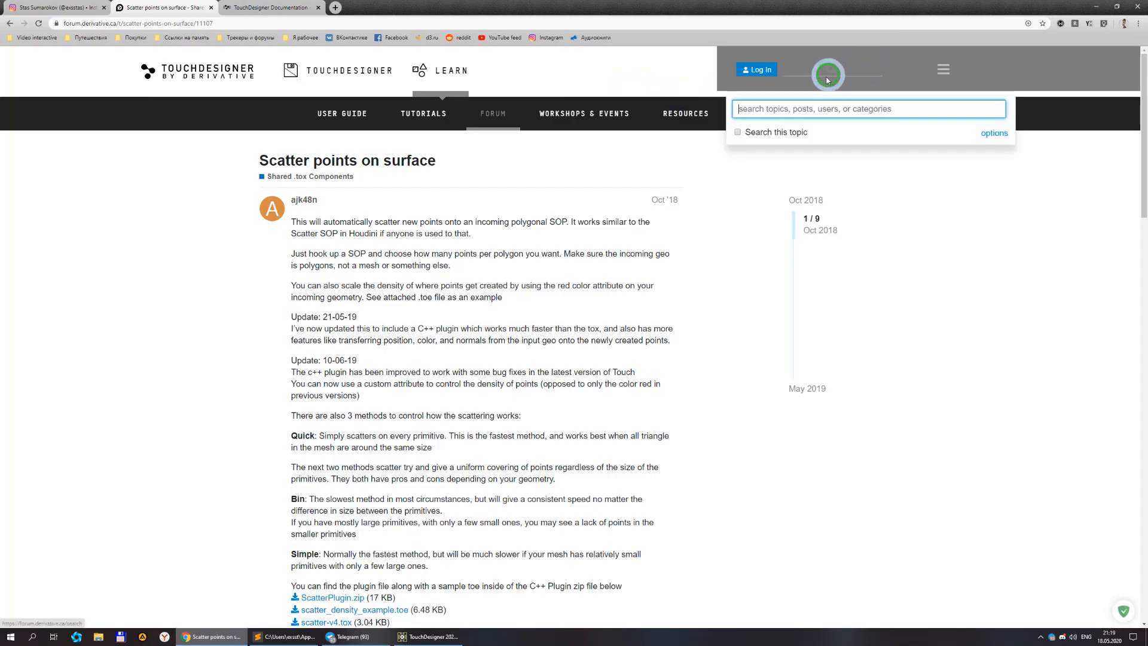
click(447, 252)
click(181, 55)
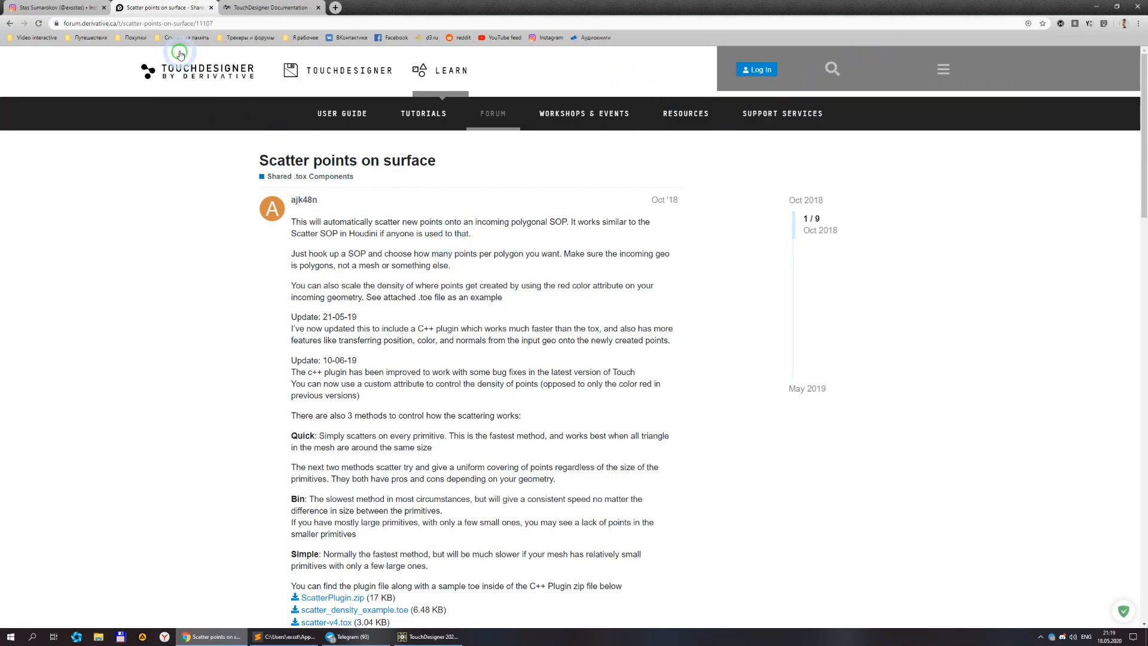
drag(260, 160, 436, 159)
click(441, 256)
scroll(449, 178, down, 3)
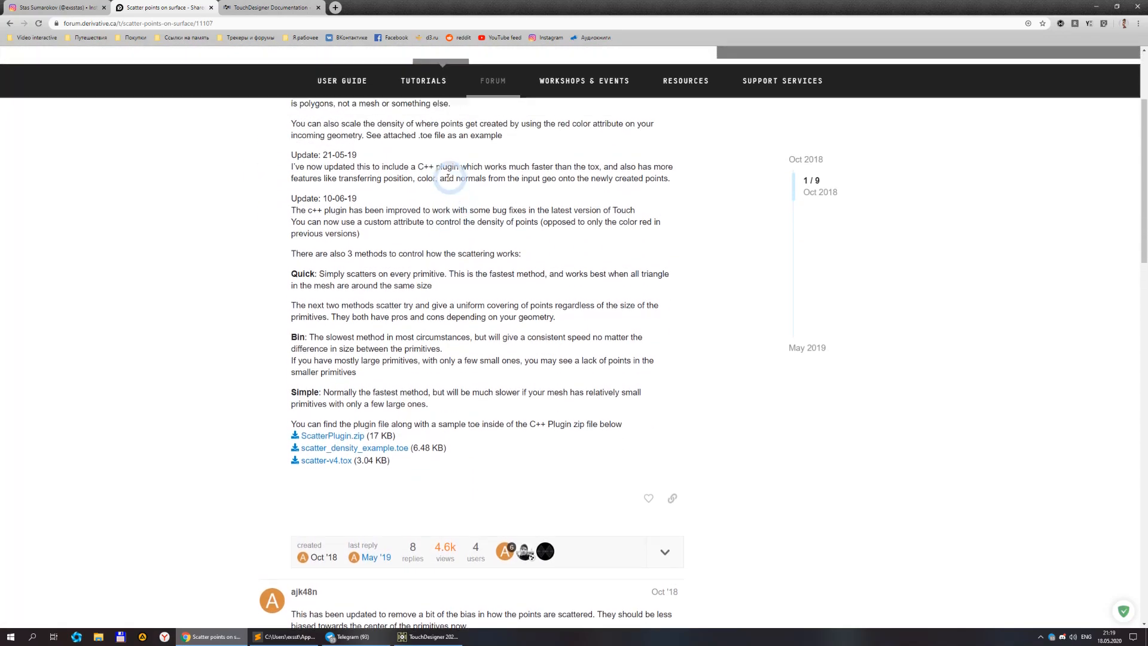
scroll(450, 177, up, 2)
click(307, 291)
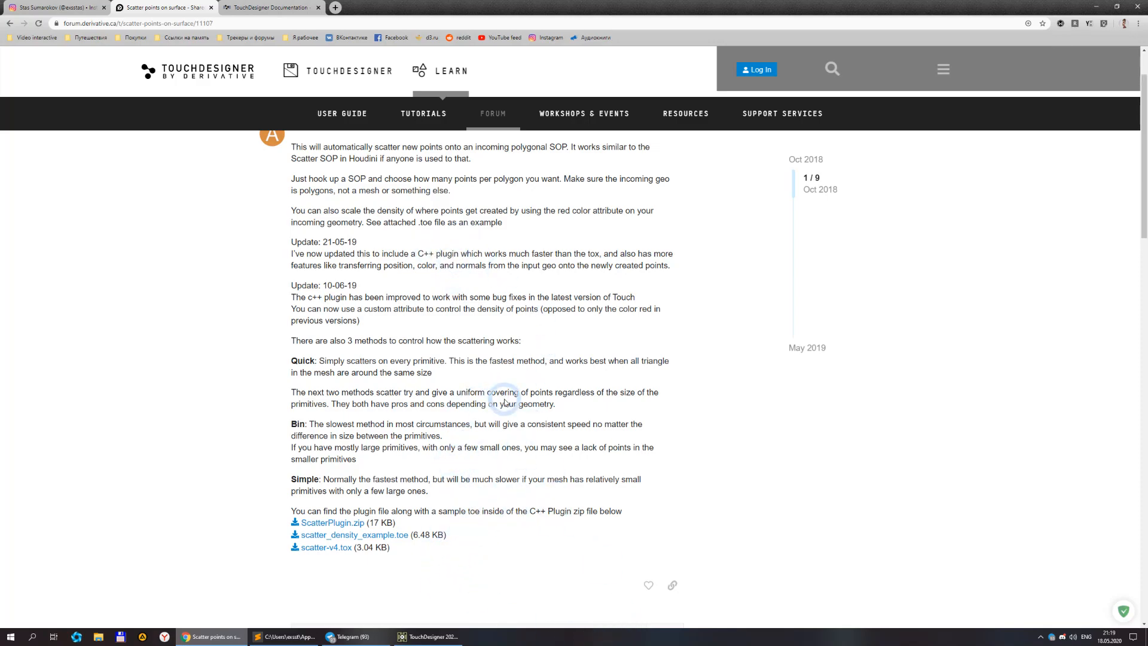
click(445, 643)
Examine the teapot point cloud chain and the filein2 teapot geometry in its viewer.
scroll(766, 334, down, 5)
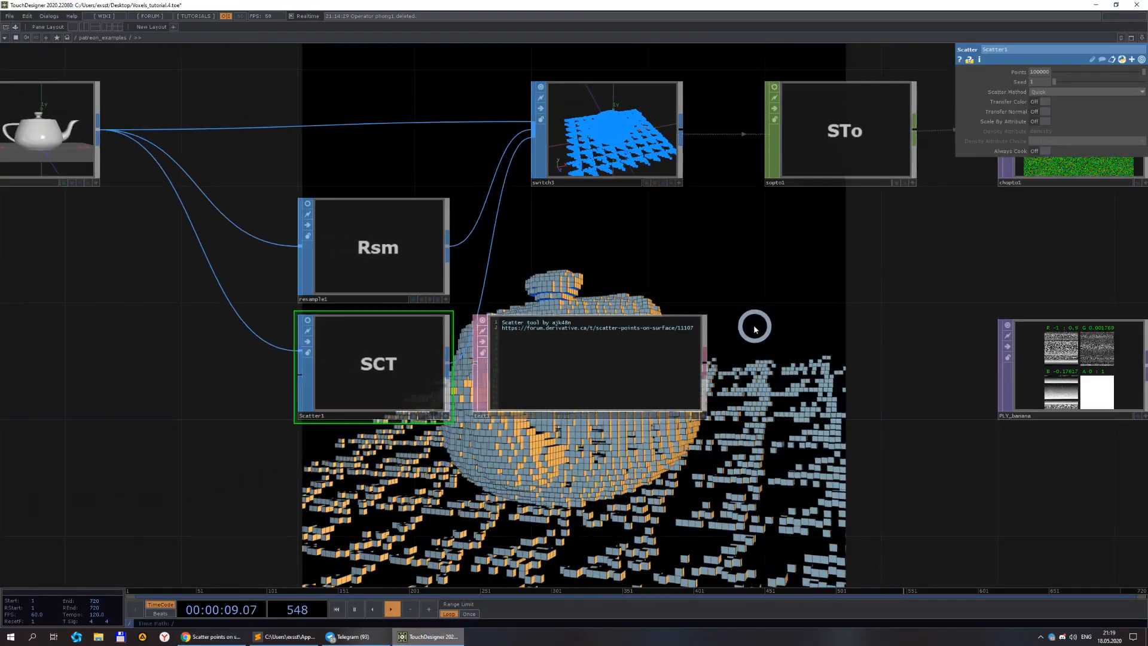
scroll(709, 258, down, 6)
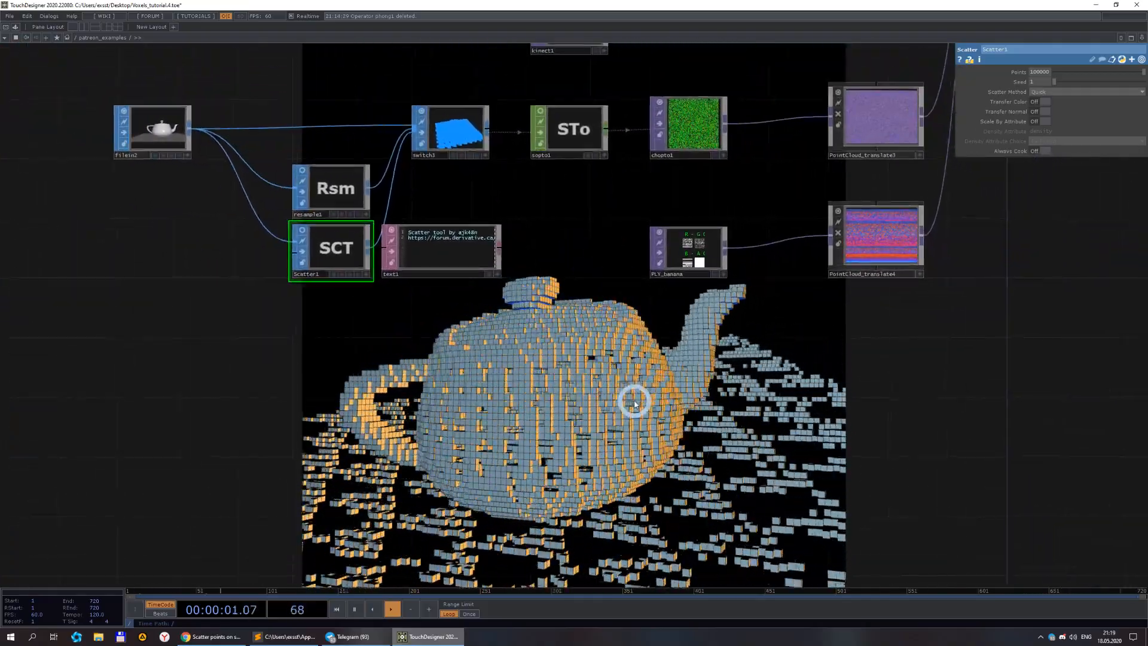
scroll(652, 395, down, 5)
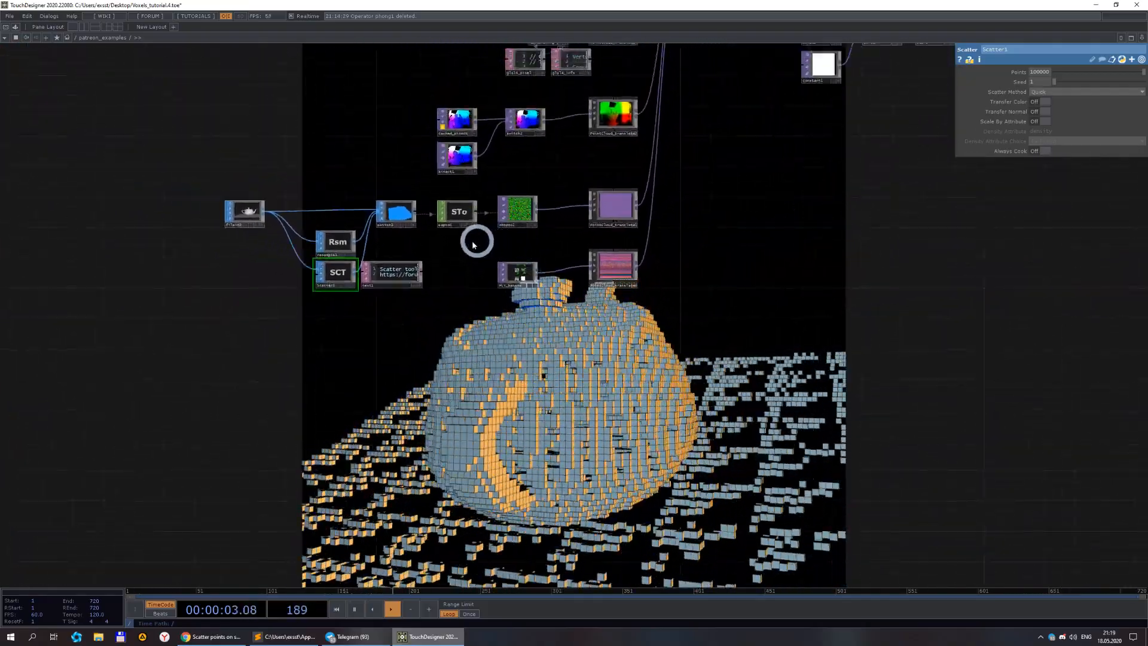
scroll(456, 259, up, 5)
scroll(455, 304, down, 4)
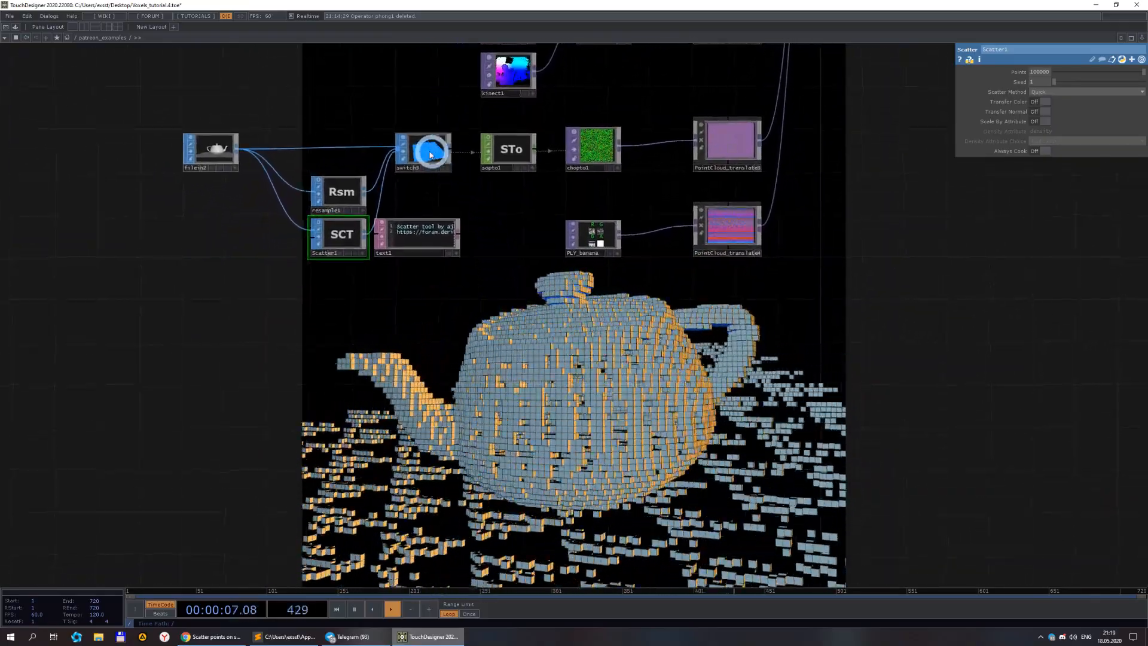
scroll(554, 351, down, 4)
drag(562, 368, 425, 386)
drag(638, 234, 530, 240)
drag(581, 287, 763, 264)
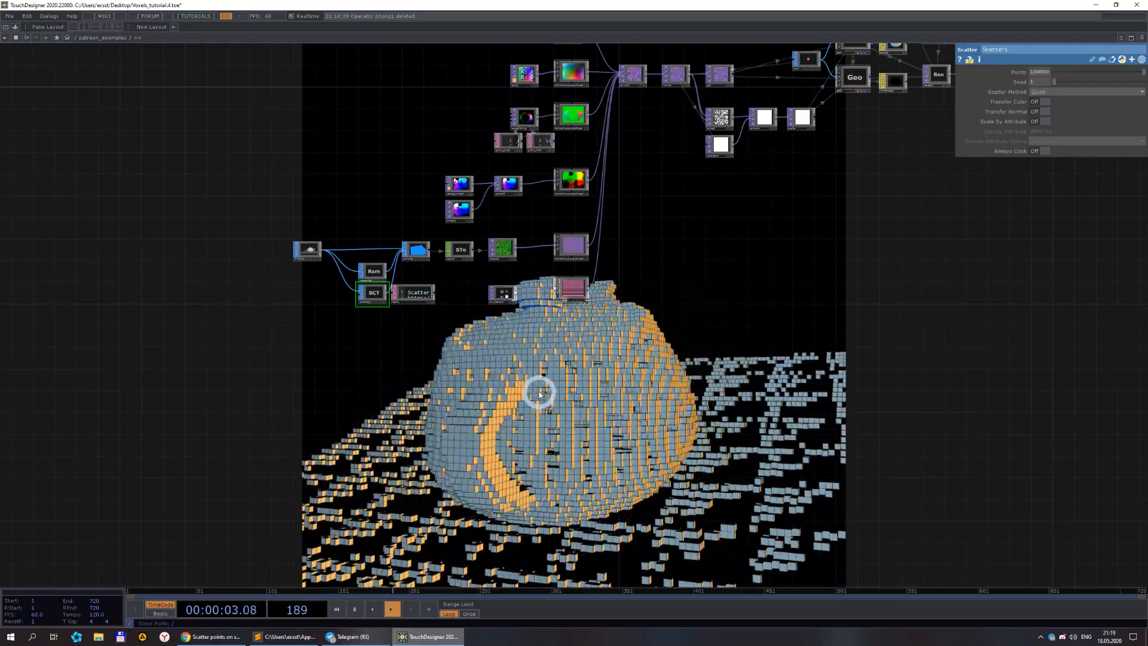
scroll(538, 393, up, 4)
drag(353, 353, 520, 458)
scroll(337, 254, up, 4)
scroll(158, 193, up, 5)
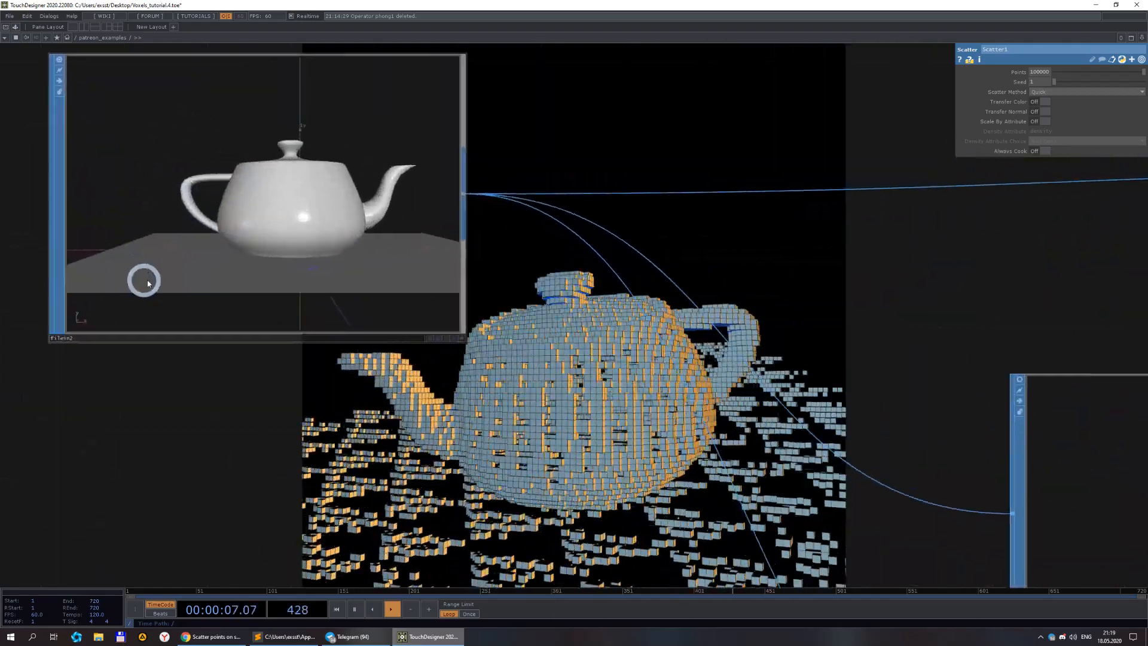
click(462, 341)
middle_drag(258, 239, 441, 254)
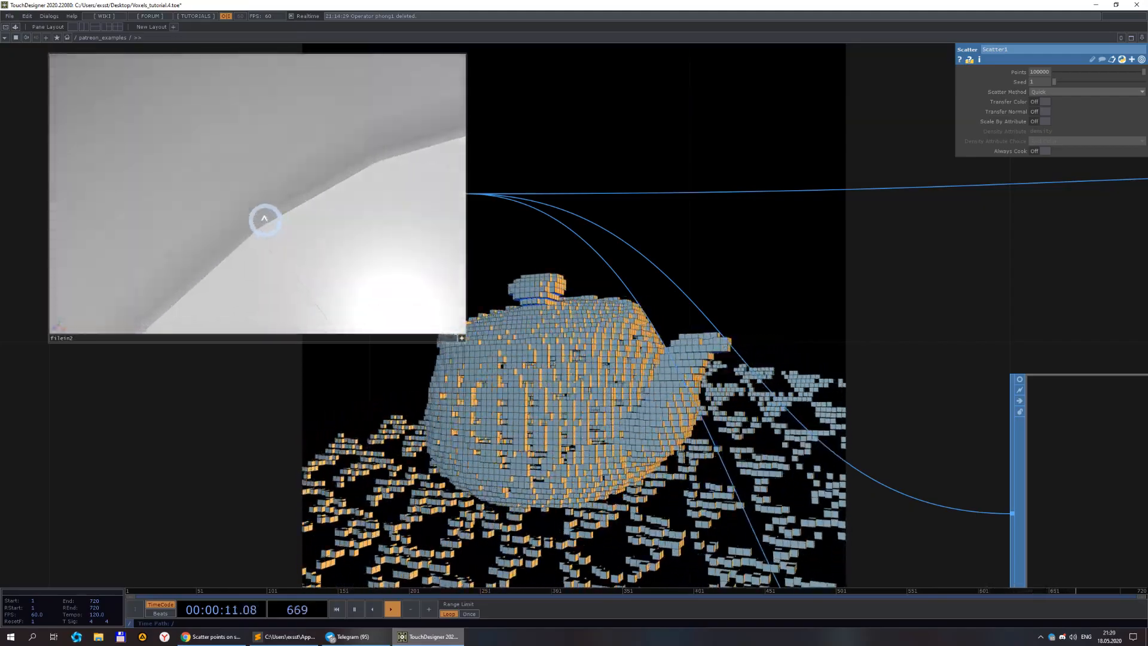
Examine the filein2, resample1 and scatter1 SOP chain feeding switch3 in the network.
scroll(281, 183, up, 4)
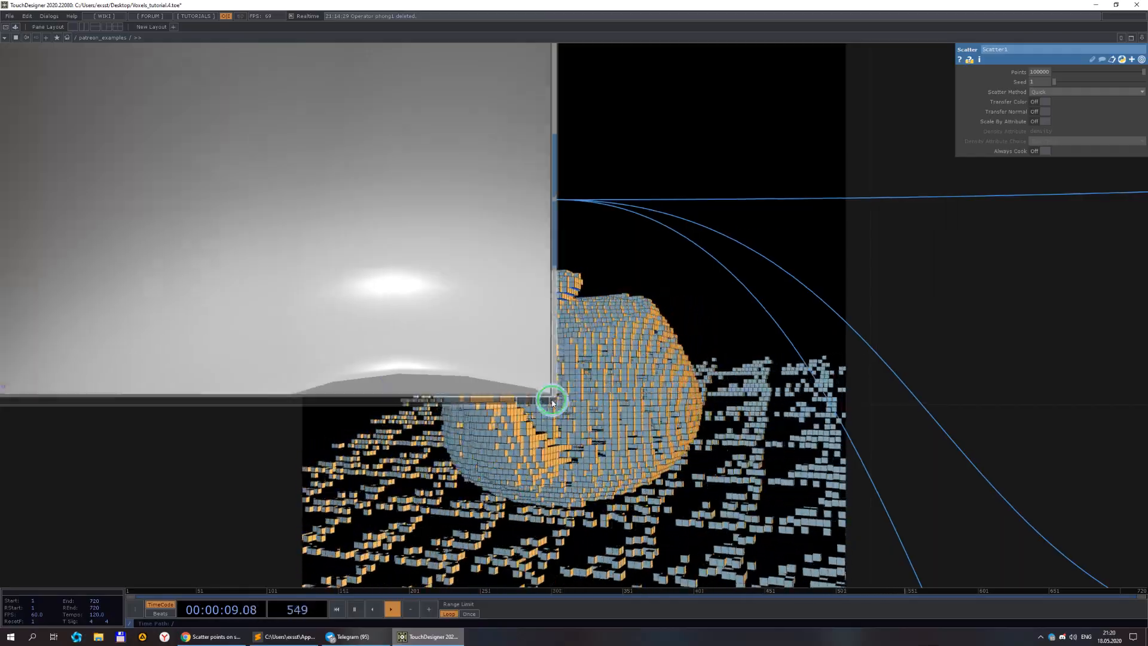
scroll(493, 334, down, 3)
scroll(493, 335, down, 3)
drag(605, 457, 158, 122)
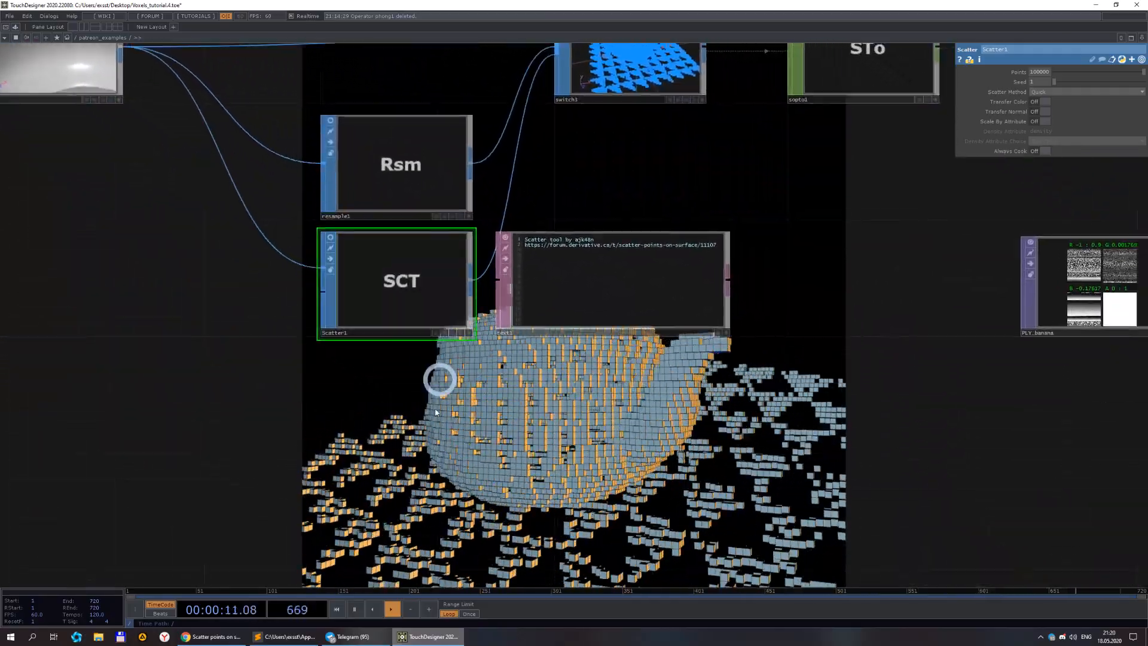
scroll(613, 427, down, 5)
drag(769, 433, 516, 331)
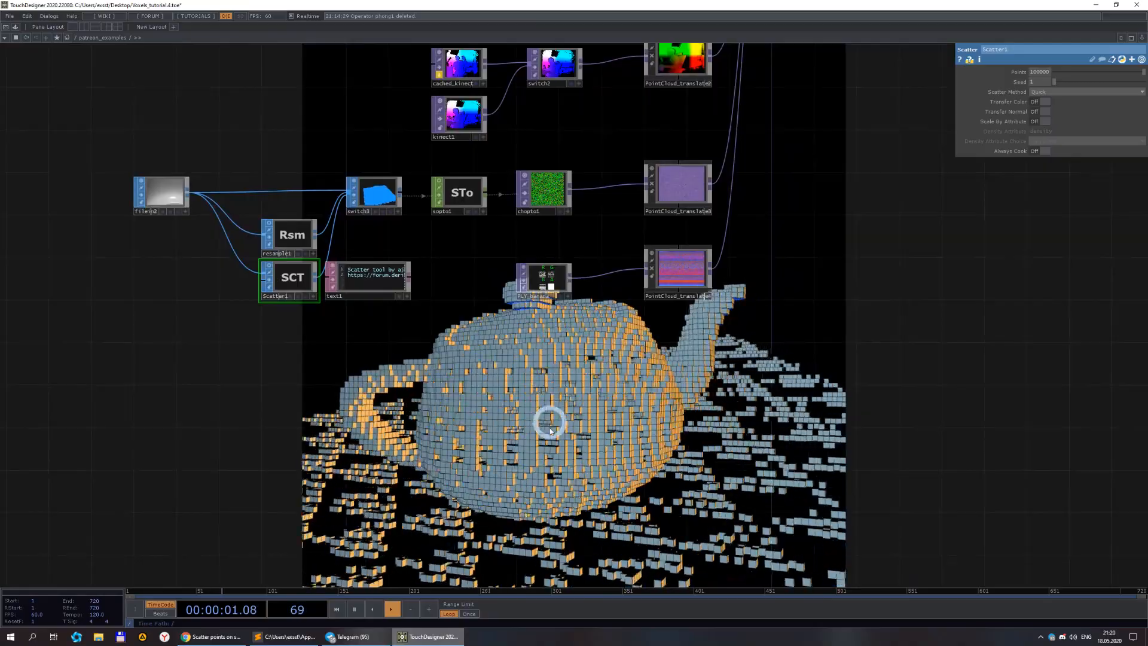
scroll(664, 417, down, 2)
scroll(530, 410, up, 4)
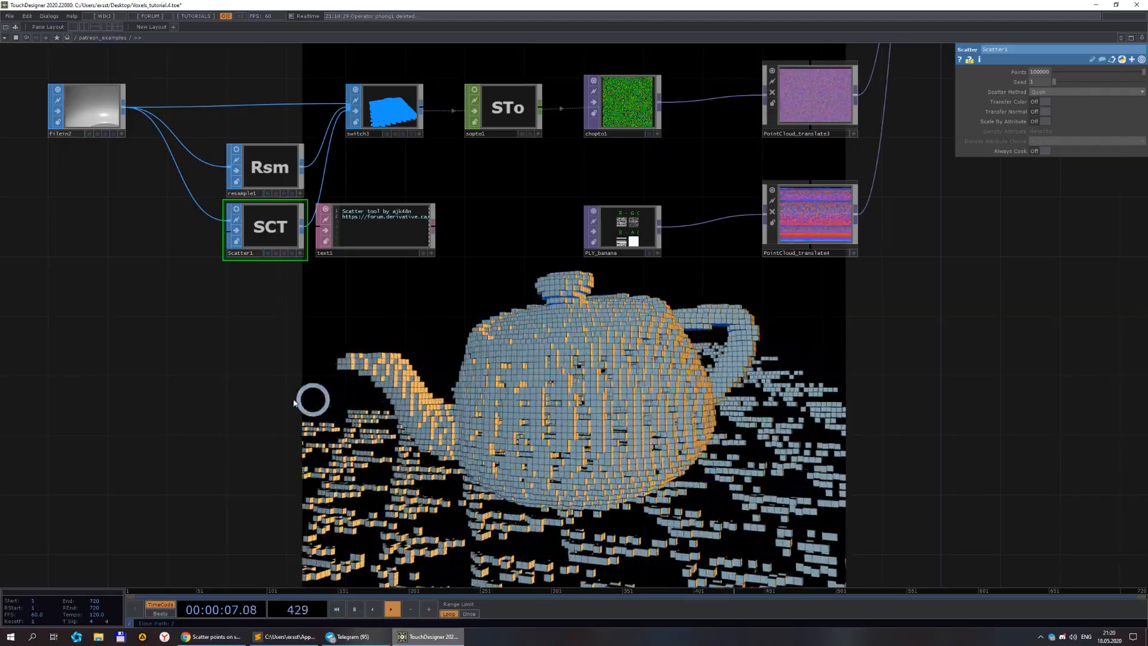
drag(194, 362, 590, 374)
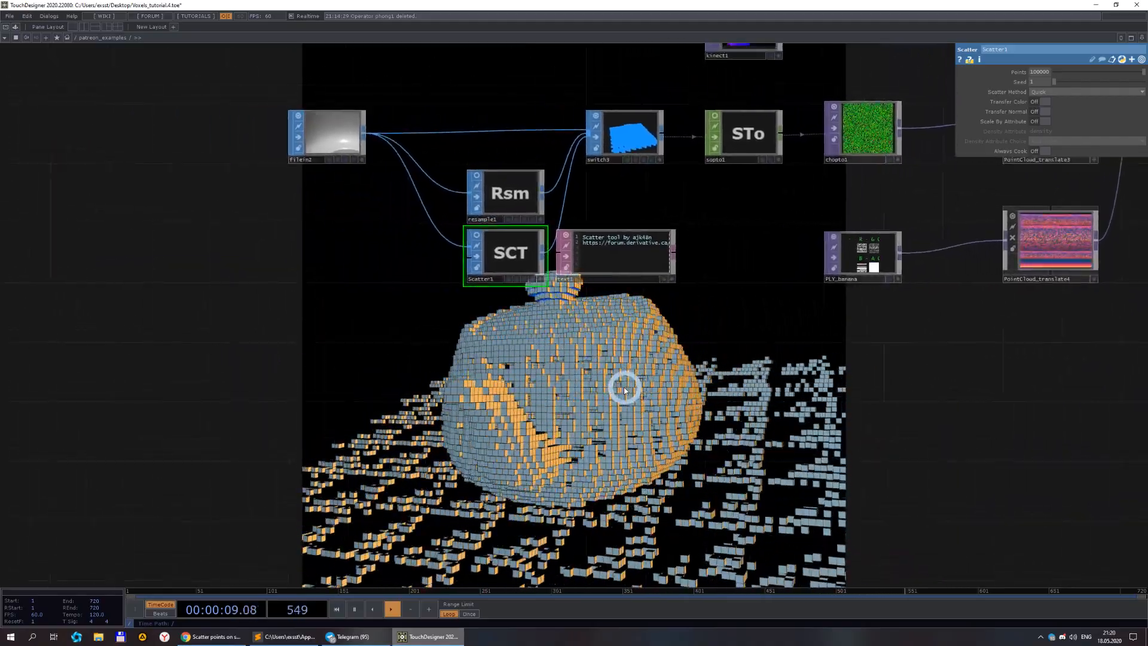
scroll(577, 369, up, 2)
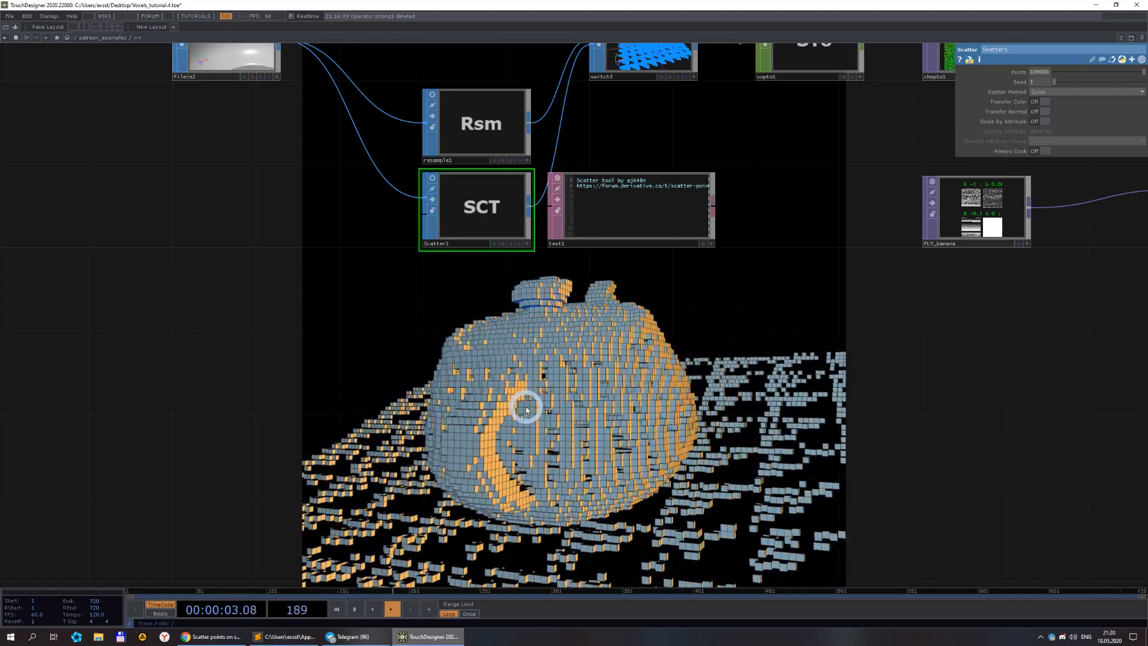
double_click(309, 349)
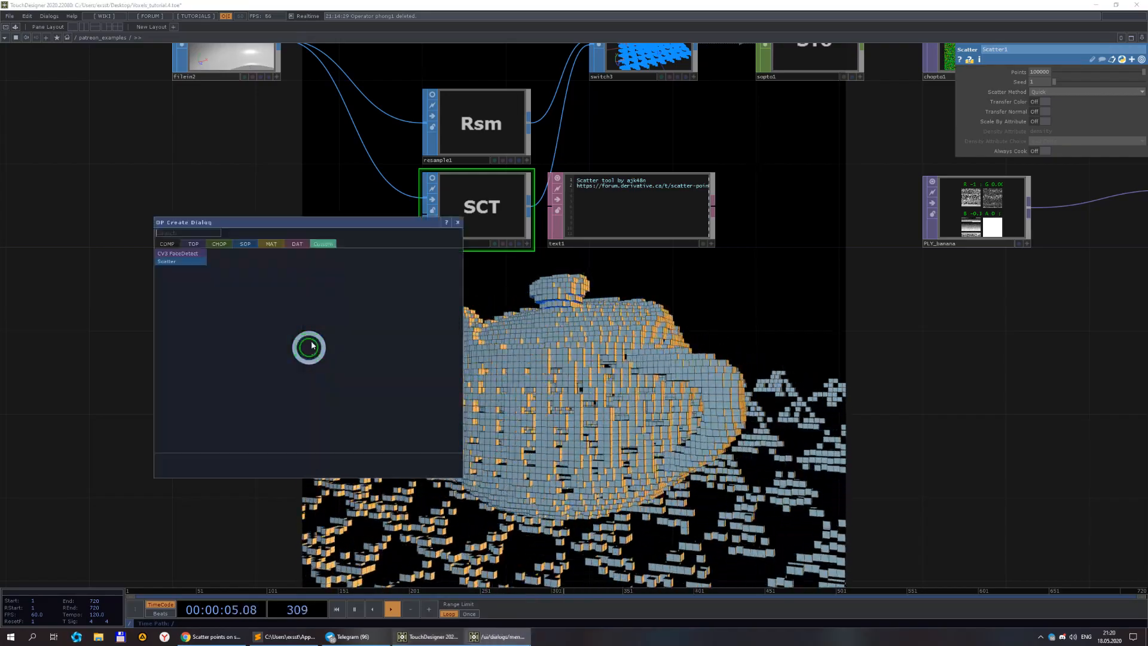
click(242, 244)
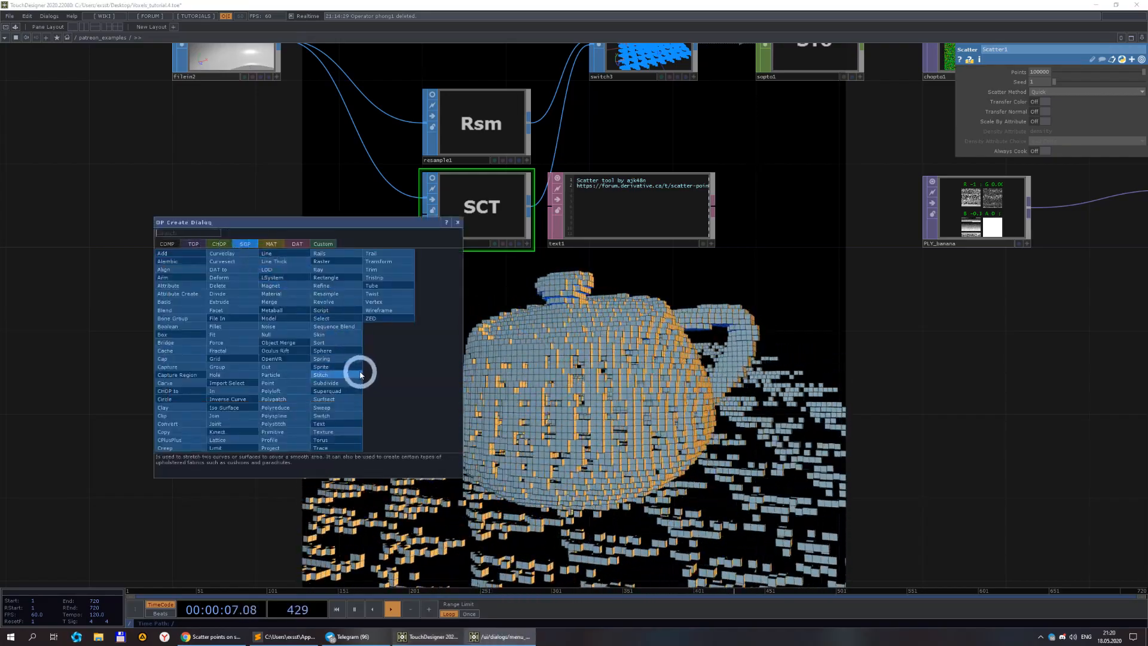
click(277, 375)
click(516, 410)
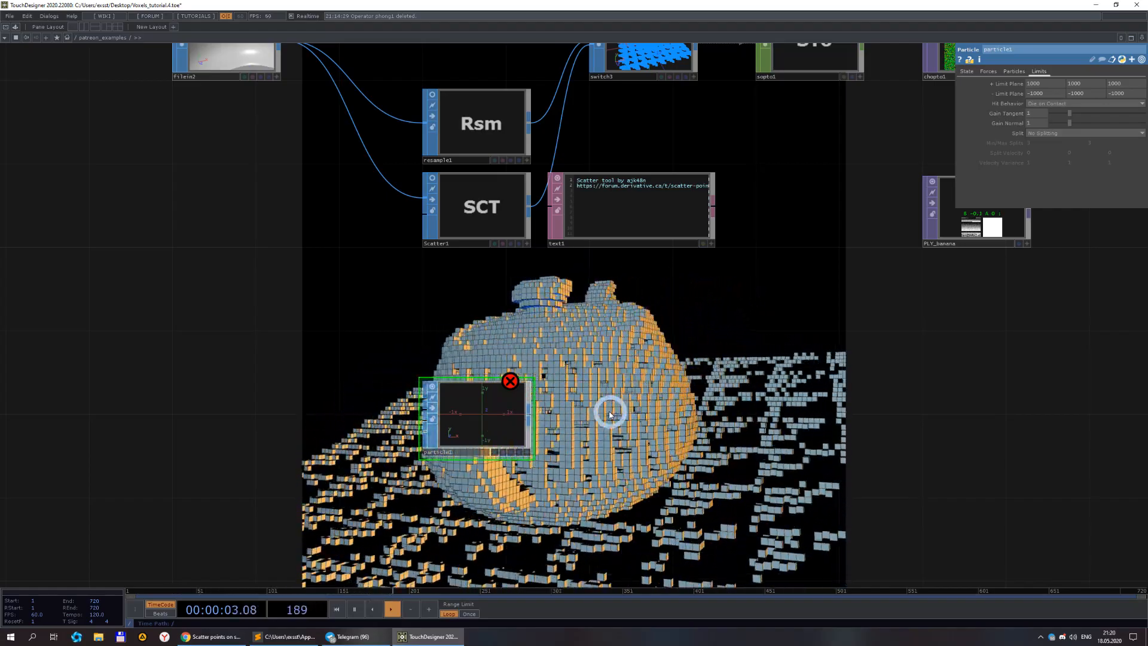
scroll(707, 260, down, 3)
drag(684, 391, 575, 407)
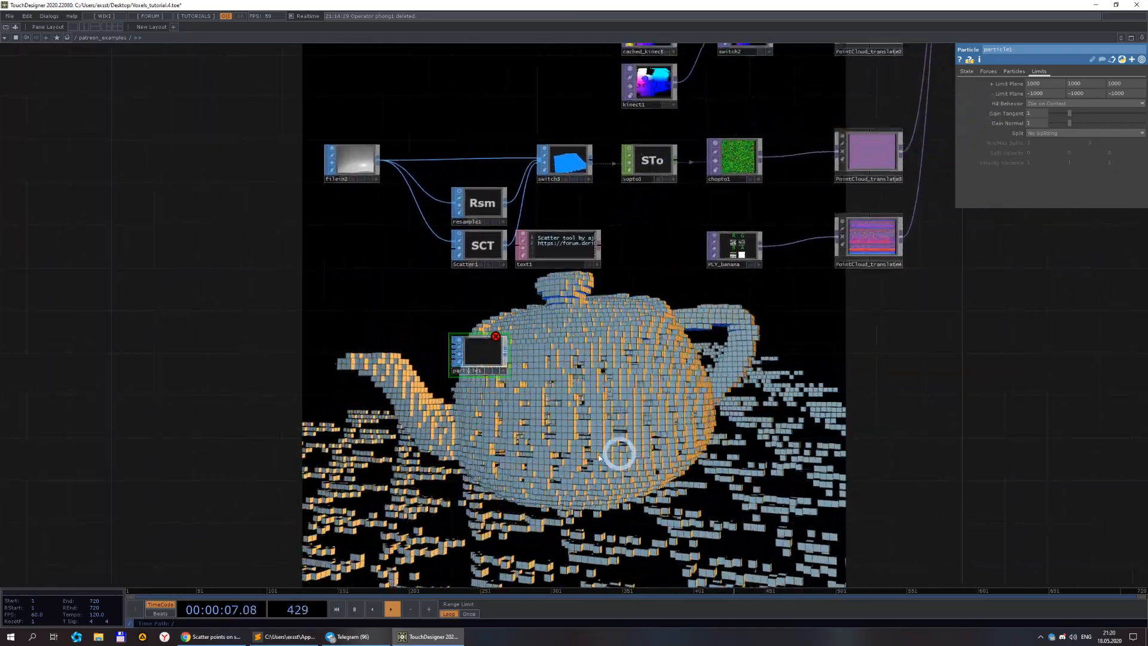
scroll(603, 221, up, 2)
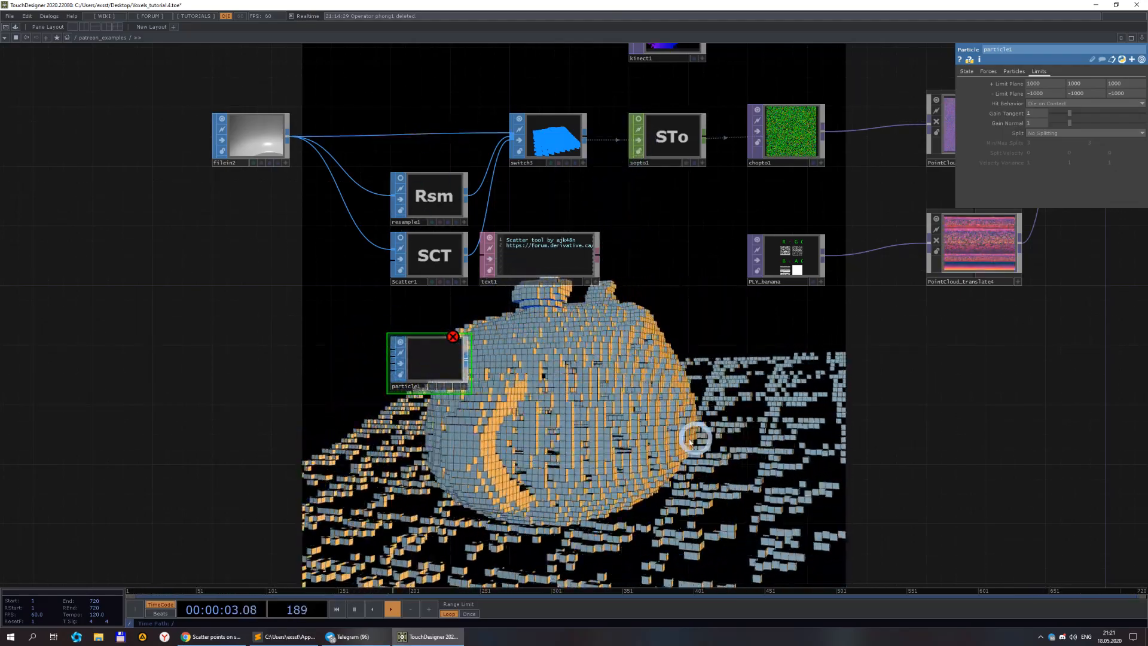
key(Delete)
Survey the whole network from the point cloud sources to the render output.
scroll(559, 408, down, 5)
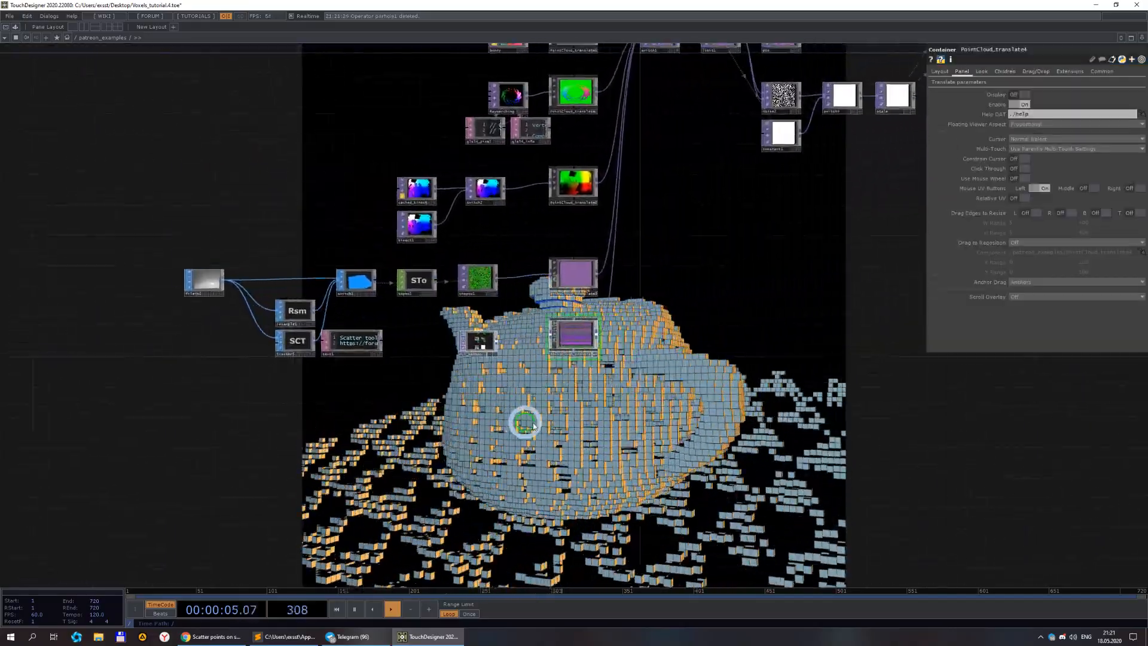
scroll(583, 418, down, 2)
drag(646, 358, 559, 384)
scroll(632, 412, up, 2)
scroll(574, 347, down, 2)
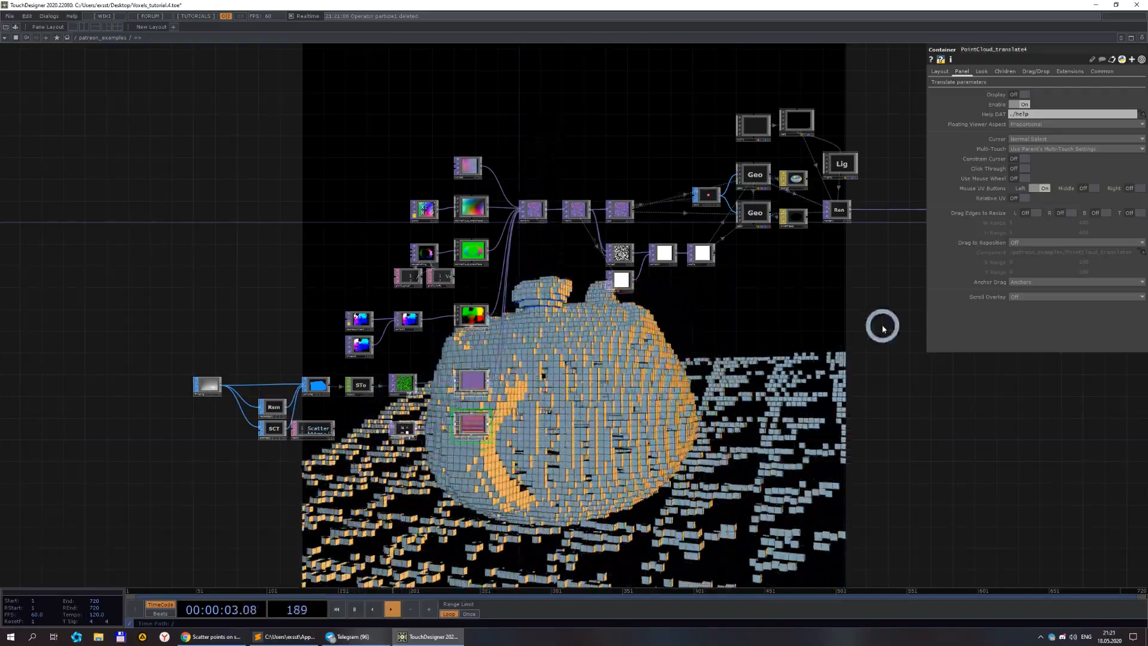
scroll(573, 175, up, 5)
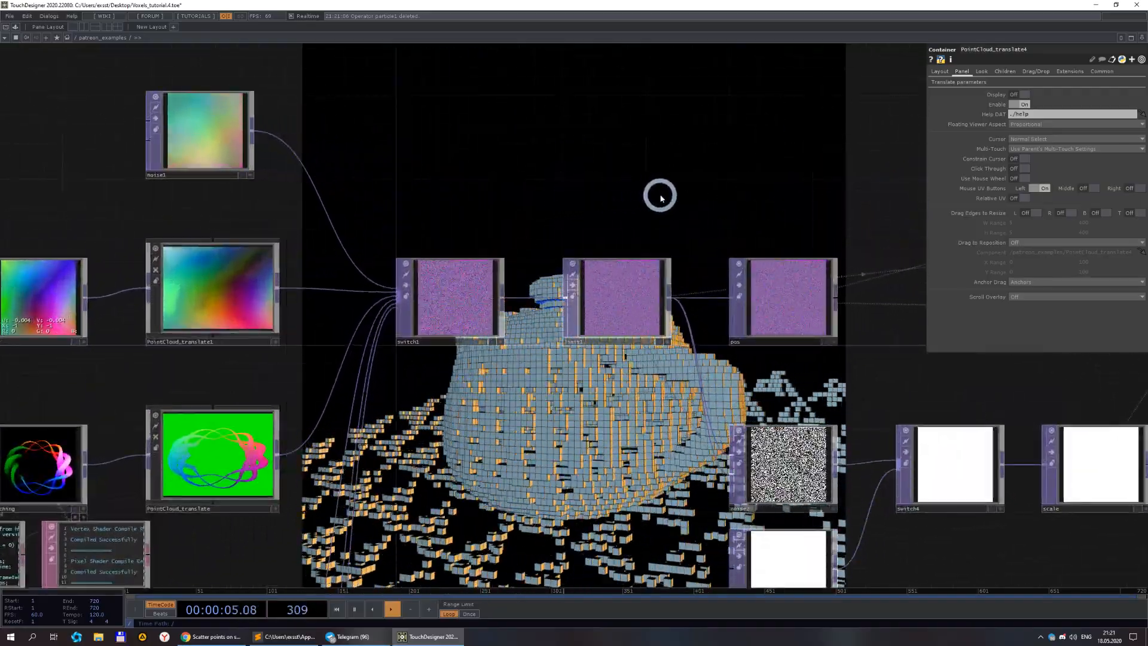
scroll(531, 90, down, 3)
scroll(497, 370, down, 2)
drag(491, 385, 531, 319)
scroll(486, 453, up, 2)
drag(487, 445, 598, 428)
scroll(549, 405, down, 3)
drag(671, 380, 367, 396)
scroll(282, 191, up, 3)
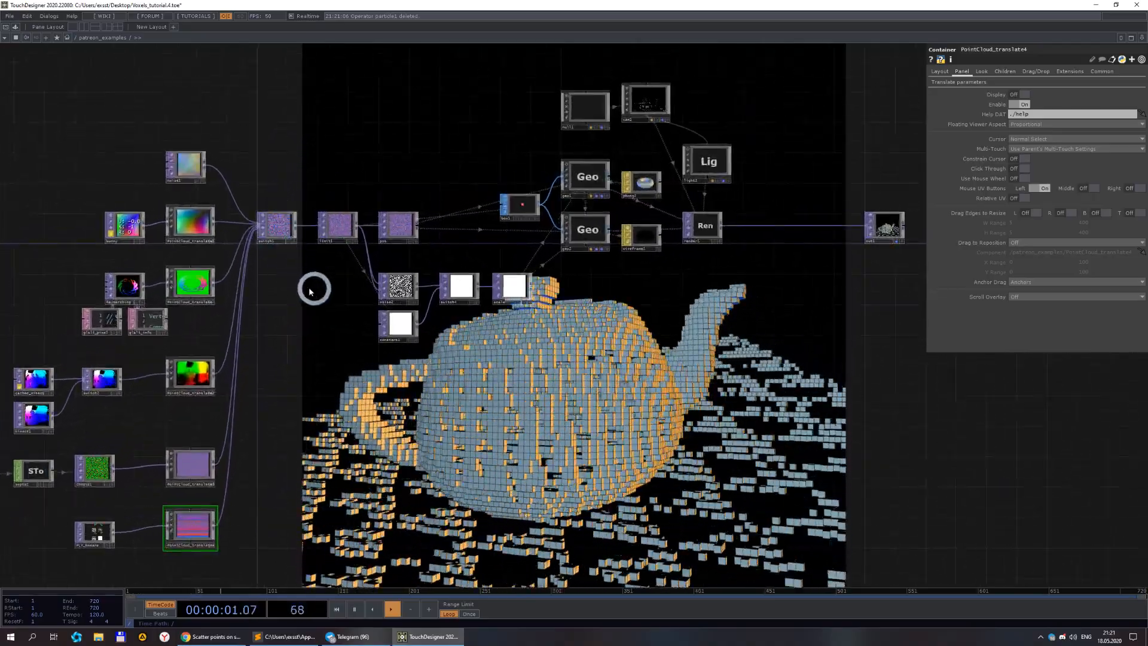
Examine the switch1, limit1 and pos chain feeding the instanced box geometry and render.
scroll(268, 297, up, 4)
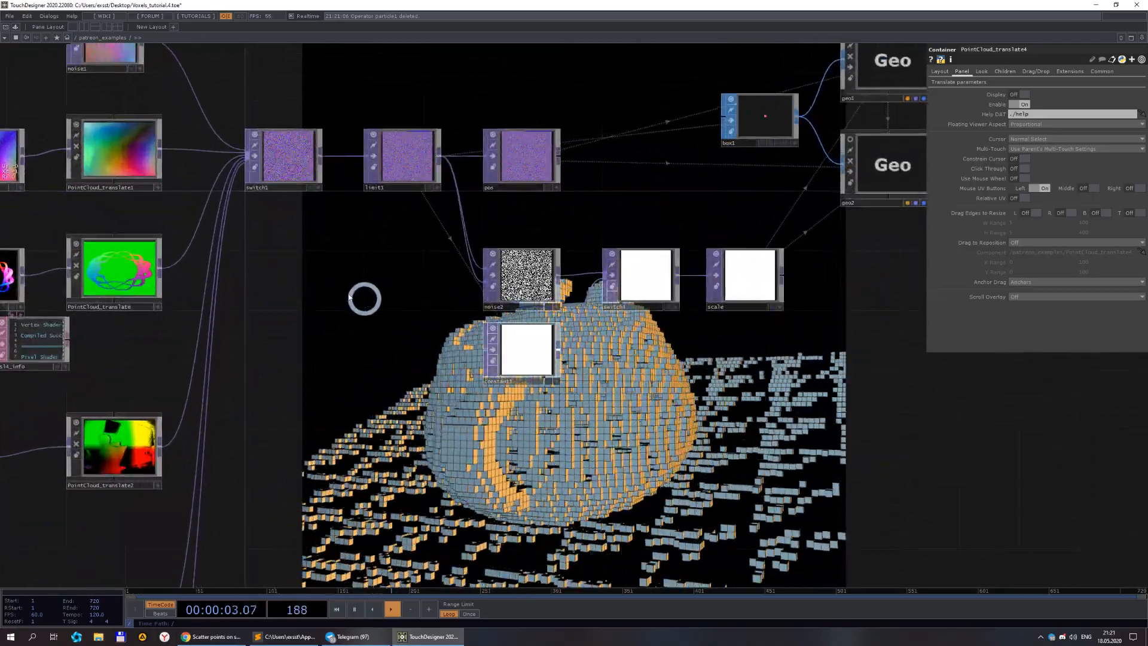
scroll(423, 354, down, 4)
drag(569, 402, 510, 392)
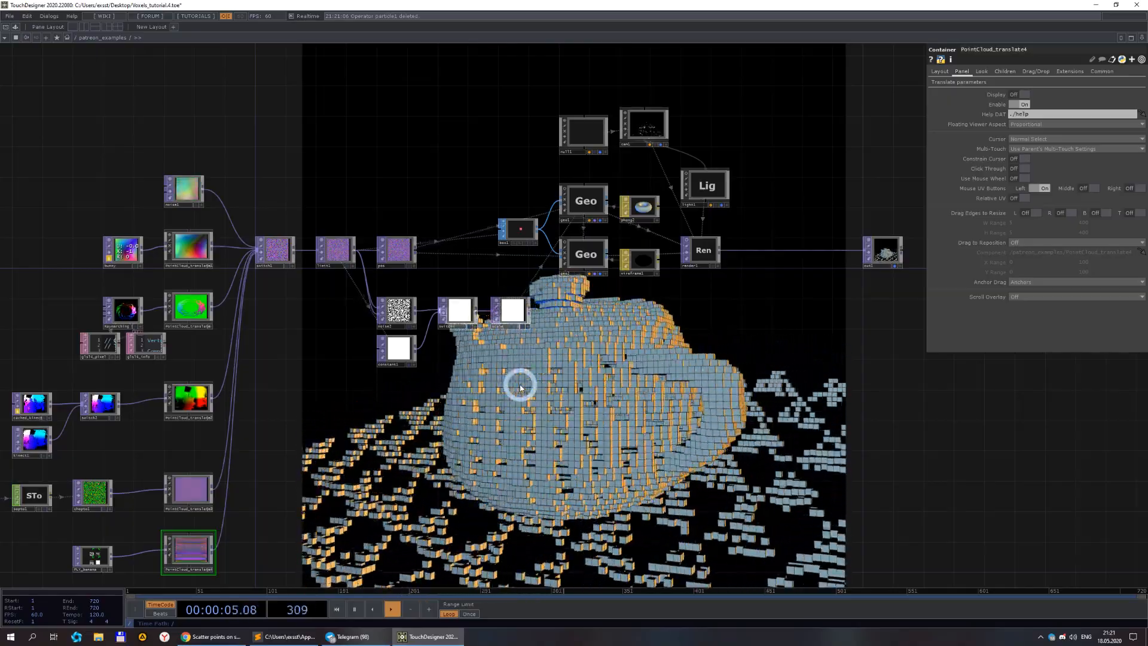
scroll(601, 321, up, 3)
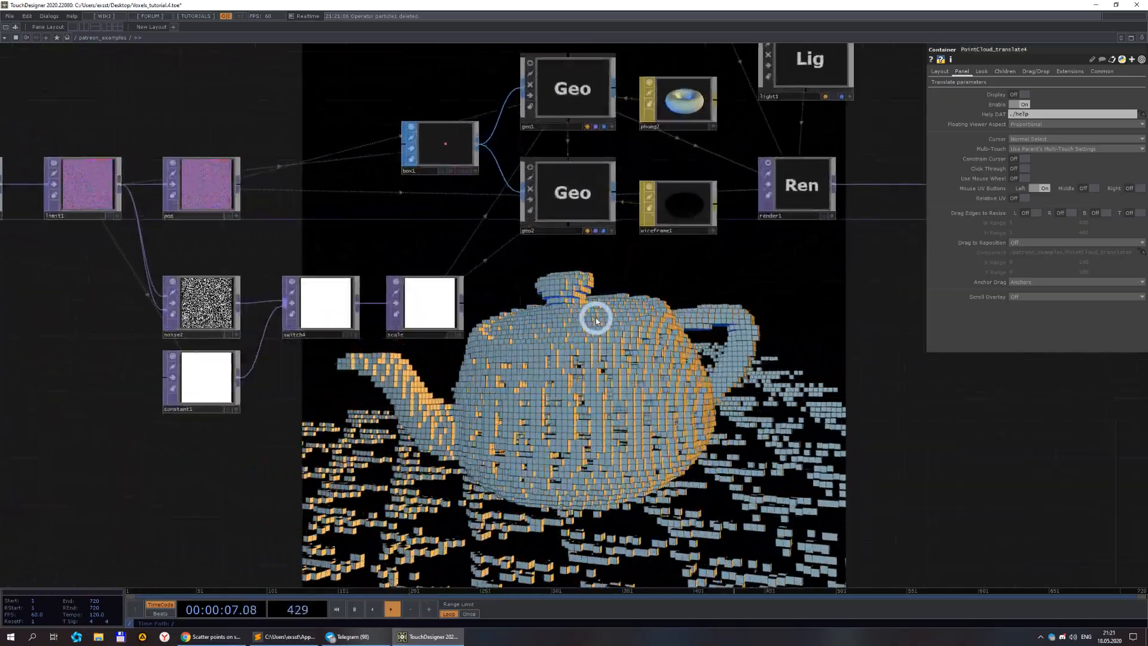
scroll(596, 321, down, 3)
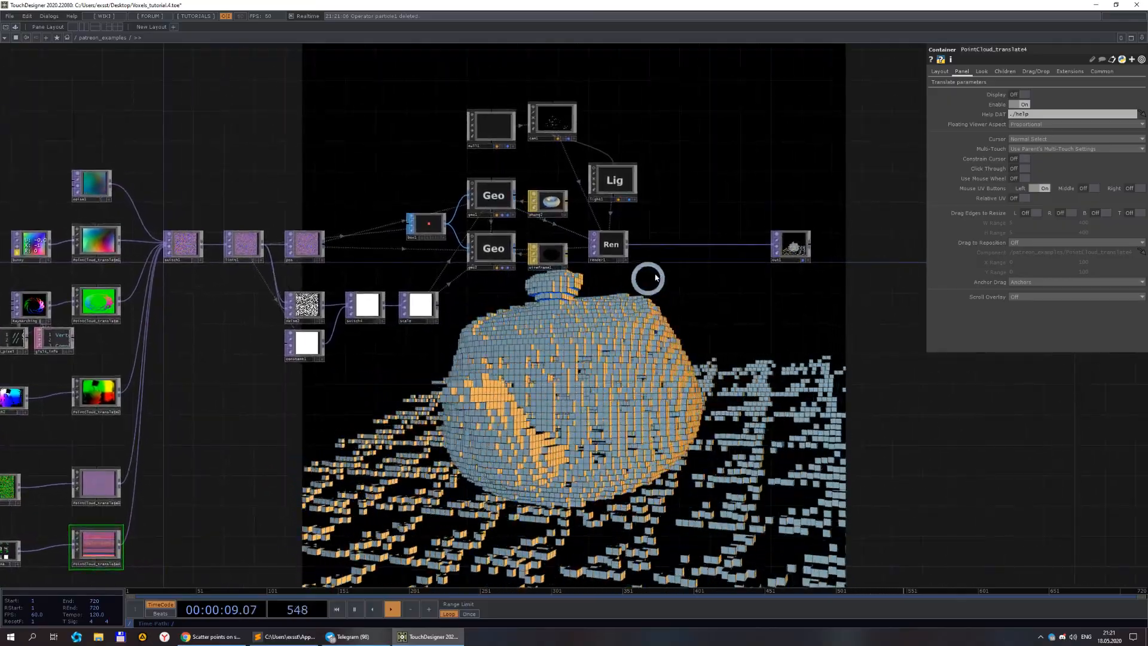
scroll(783, 248, up, 6)
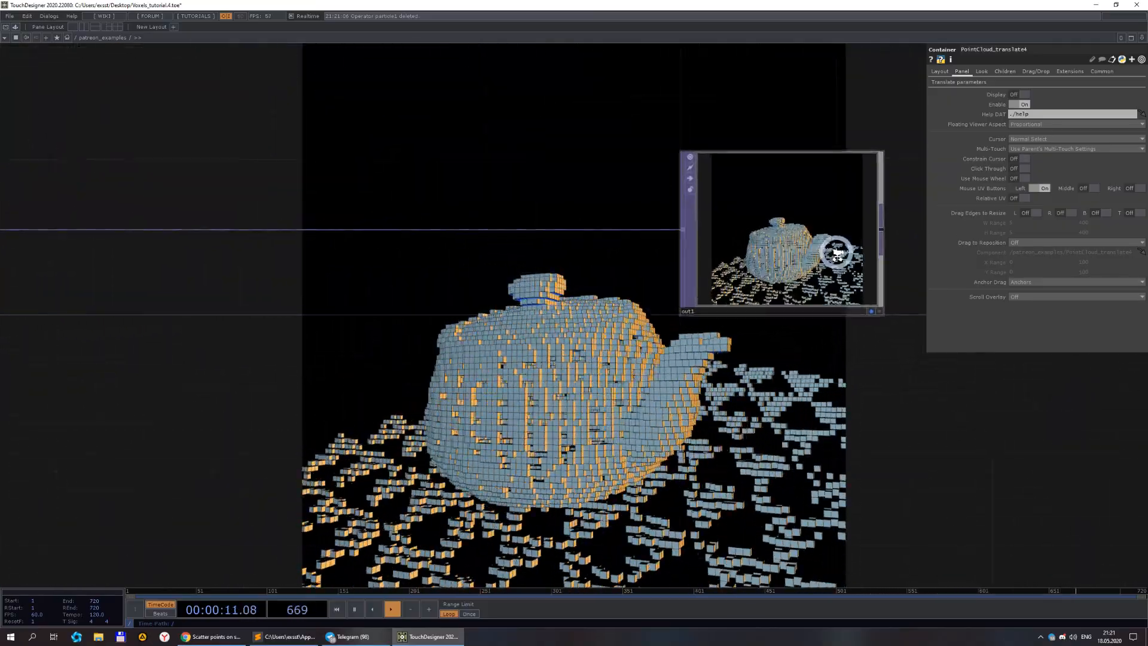
scroll(794, 297, down, 3)
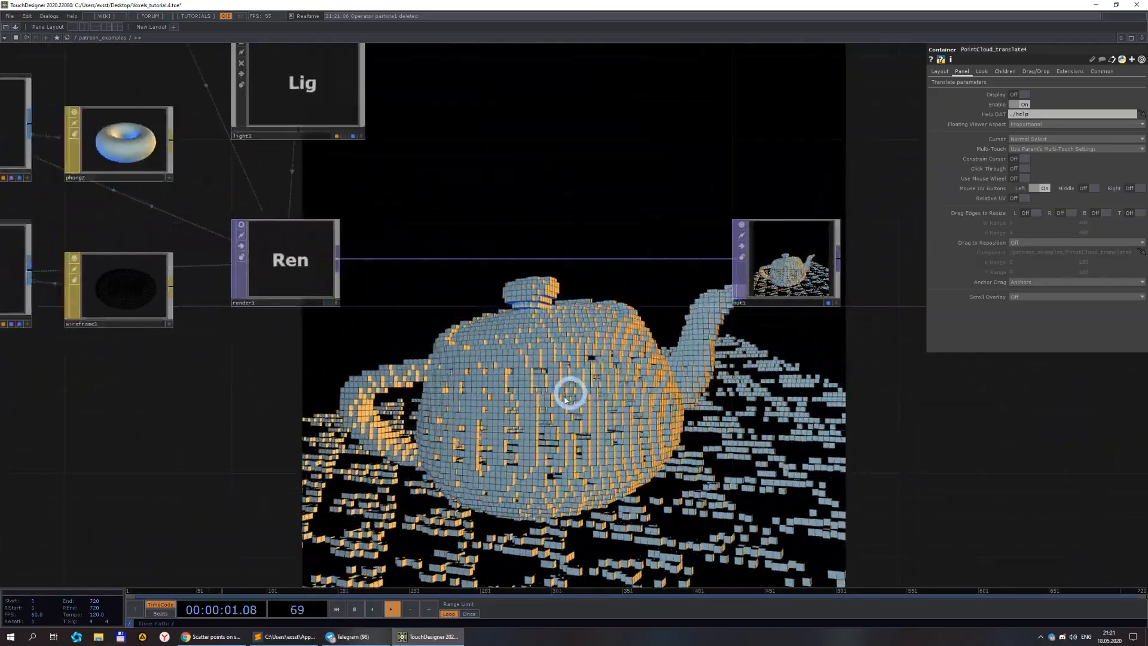
scroll(698, 261, down, 4)
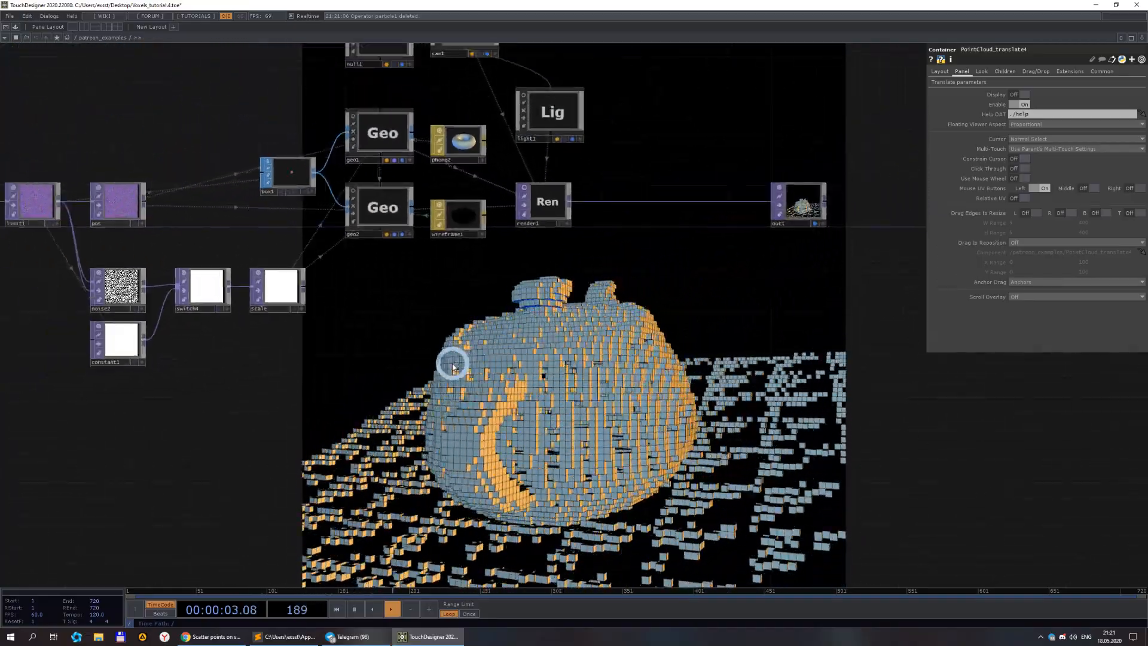
scroll(430, 341, down, 3)
drag(483, 333, 730, 174)
scroll(679, 195, down, 3)
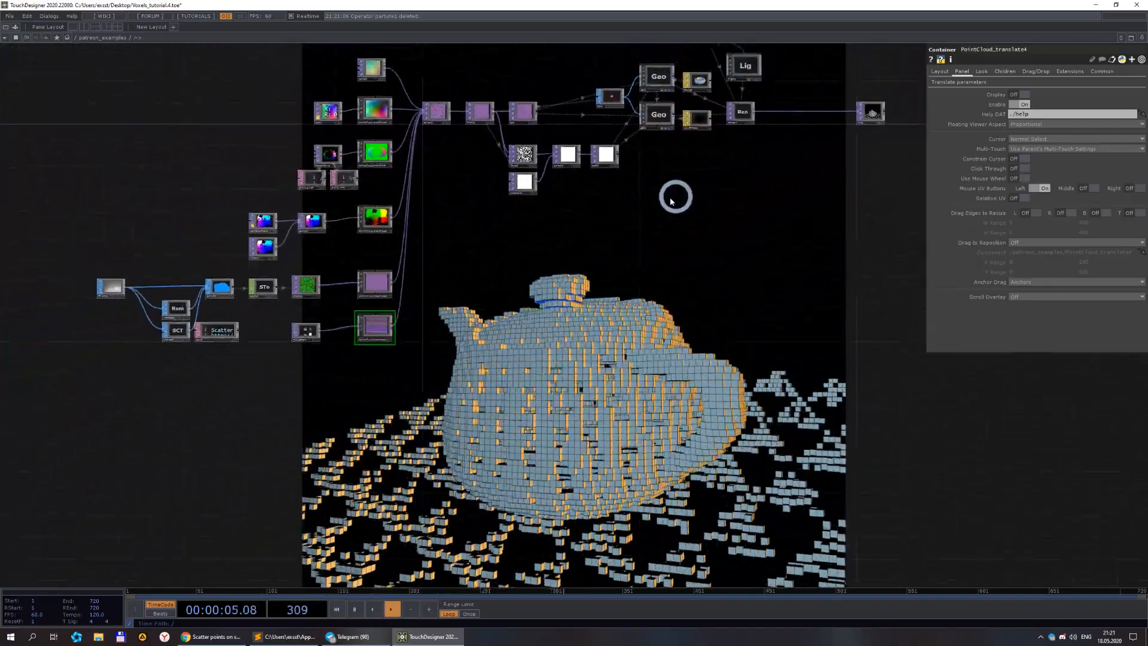
scroll(493, 225, up, 1)
scroll(492, 225, up, 1)
drag(486, 228, 435, 292)
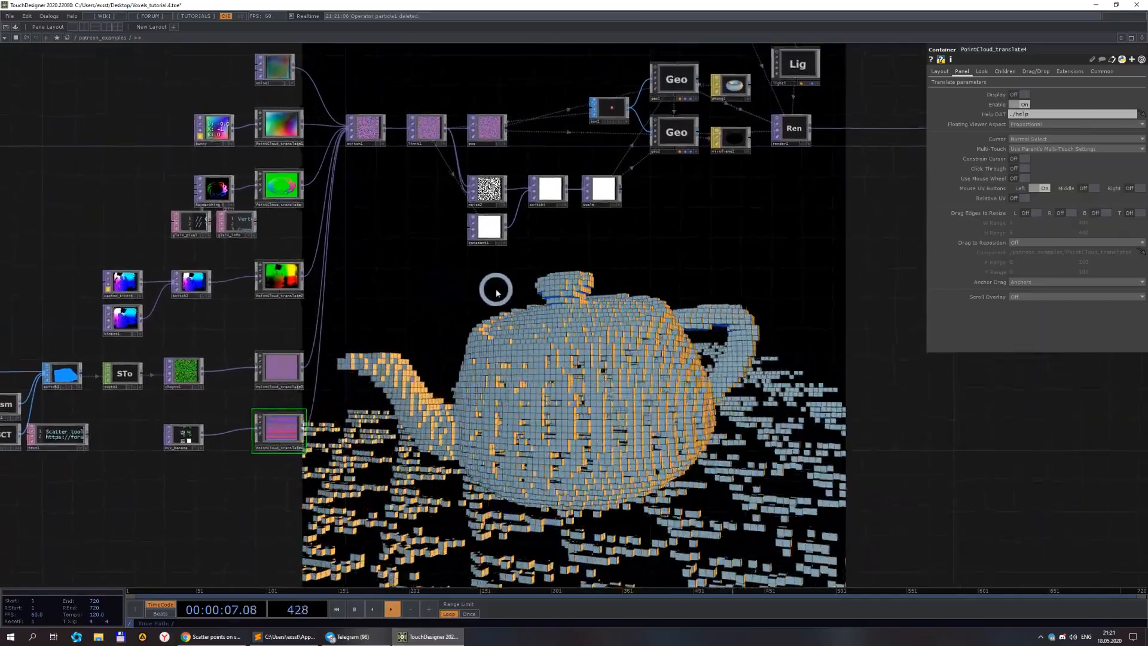
scroll(514, 182, up, 2)
scroll(513, 183, up, 3)
scroll(468, 188, down, 3)
drag(401, 201, 394, 272)
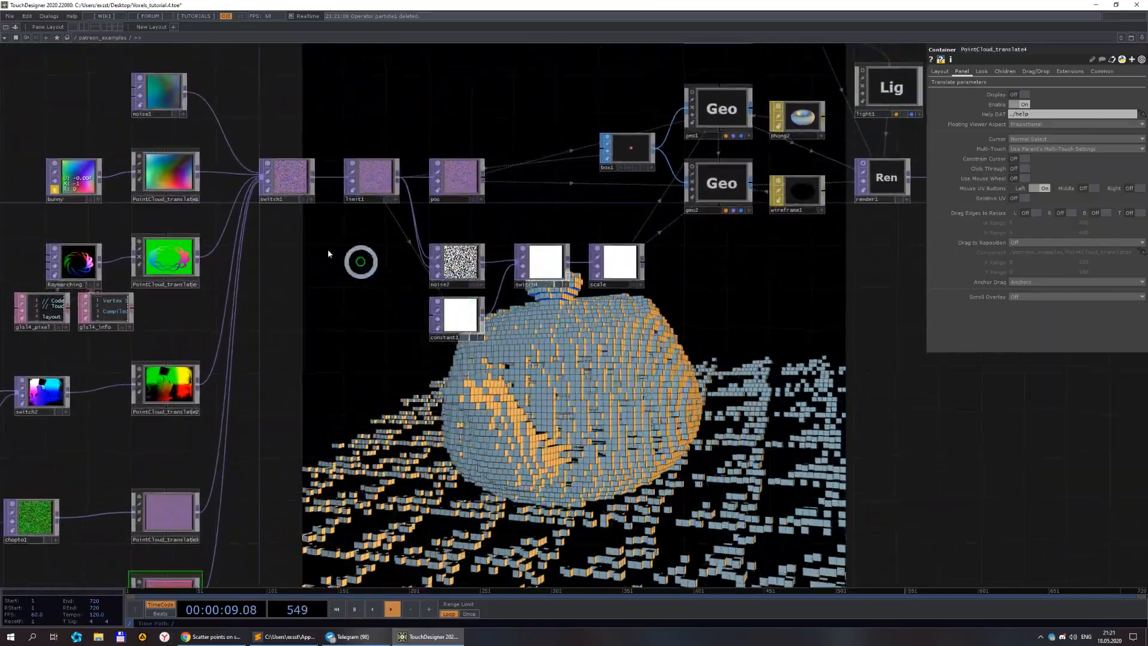
Set switch1's Index to 2 to feed the raymarching point cloud into the voxels.
click(302, 179)
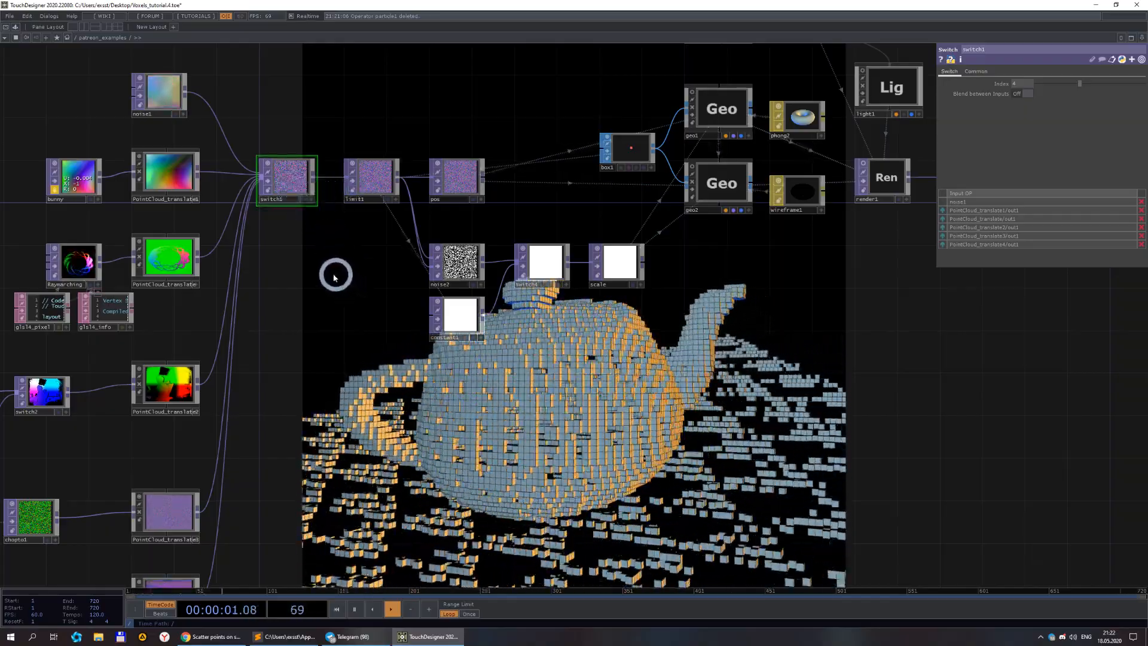
mouse_move(284, 299)
mouse_down()
mouse_move(275, 266)
mouse_move(275, 282)
mouse_up()
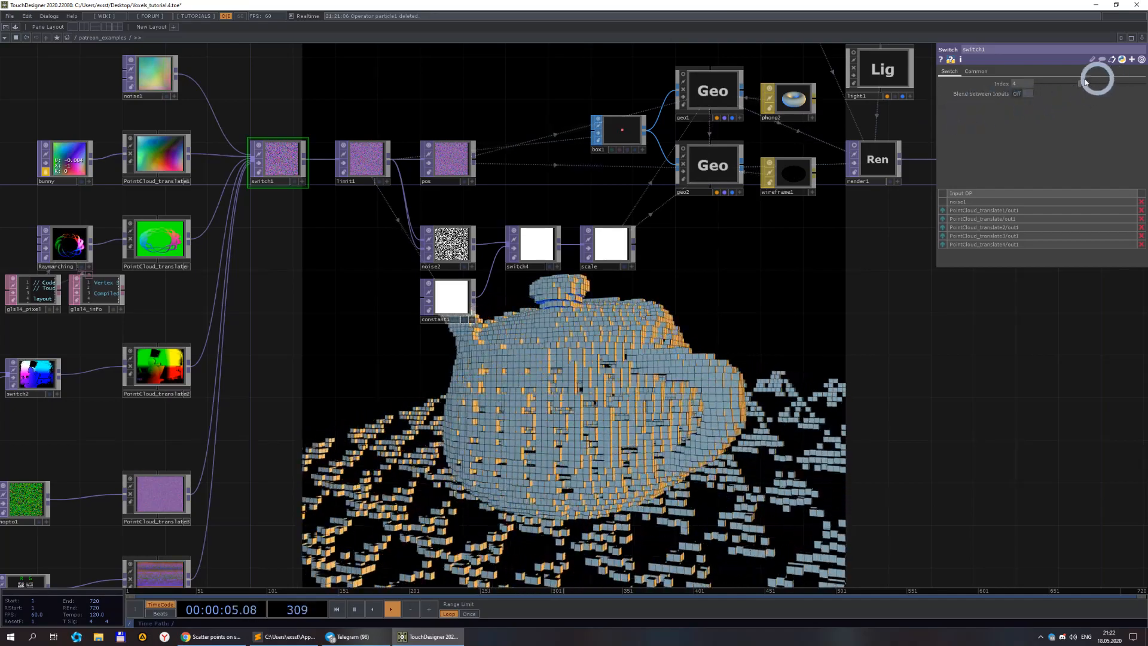
click(1019, 84)
text(2)
click(752, 344)
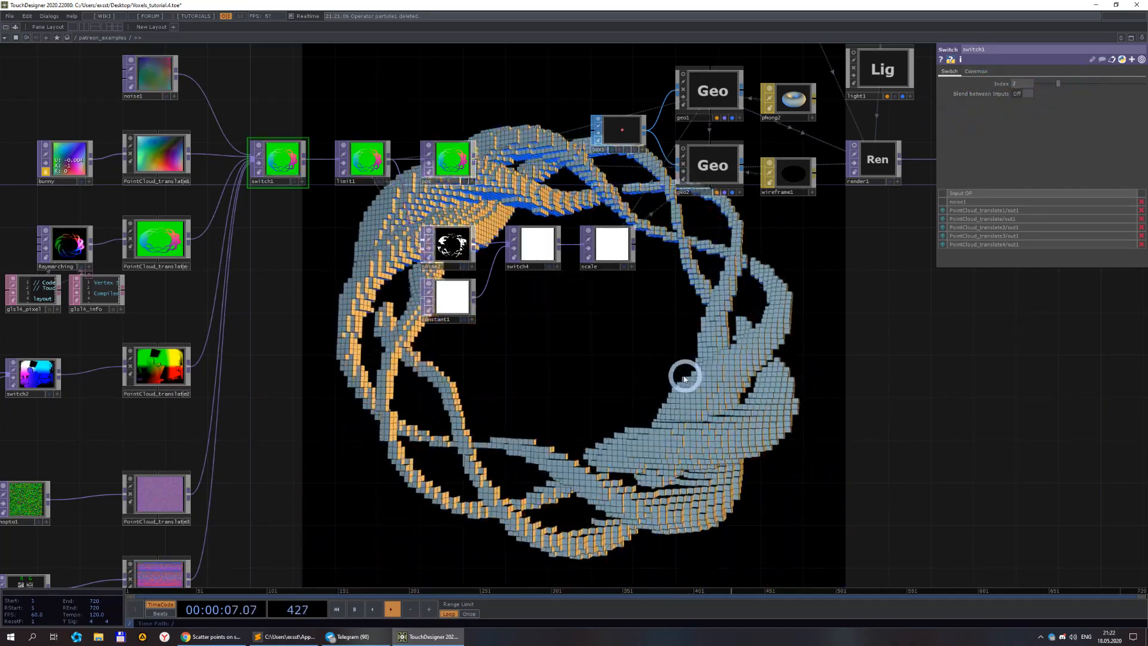
Set switch1's Index to 3 to switch the voxels to the Kinect point cloud.
drag(248, 292, 244, 293)
drag(520, 386, 462, 420)
scroll(380, 255, up, 3)
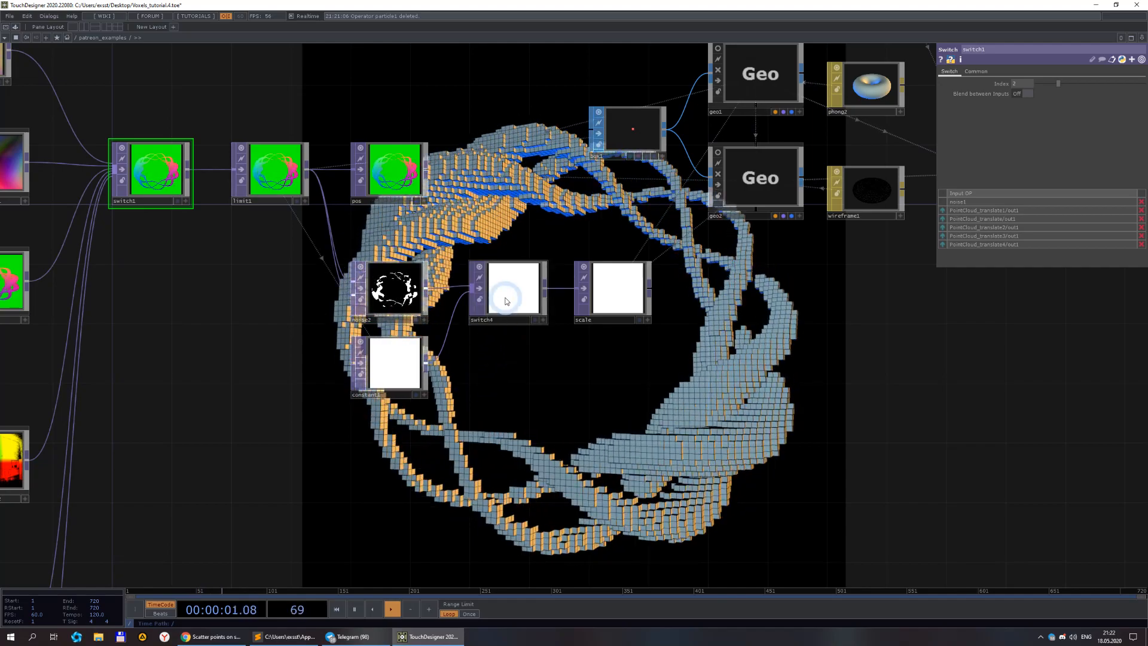
click(516, 294)
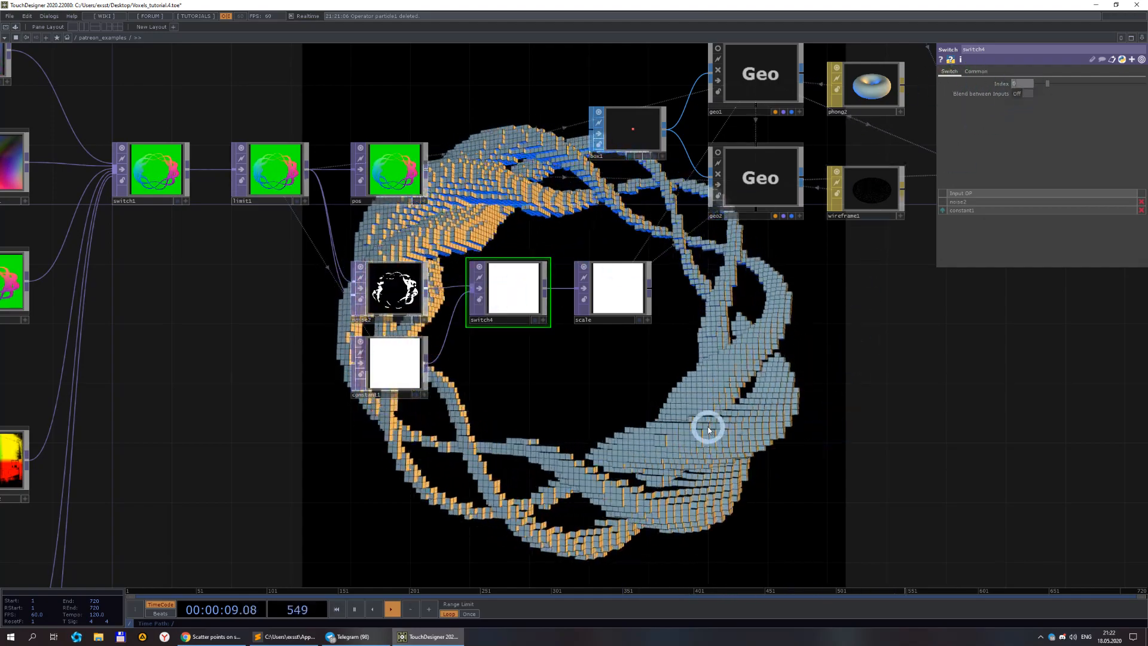
drag(701, 420, 758, 363)
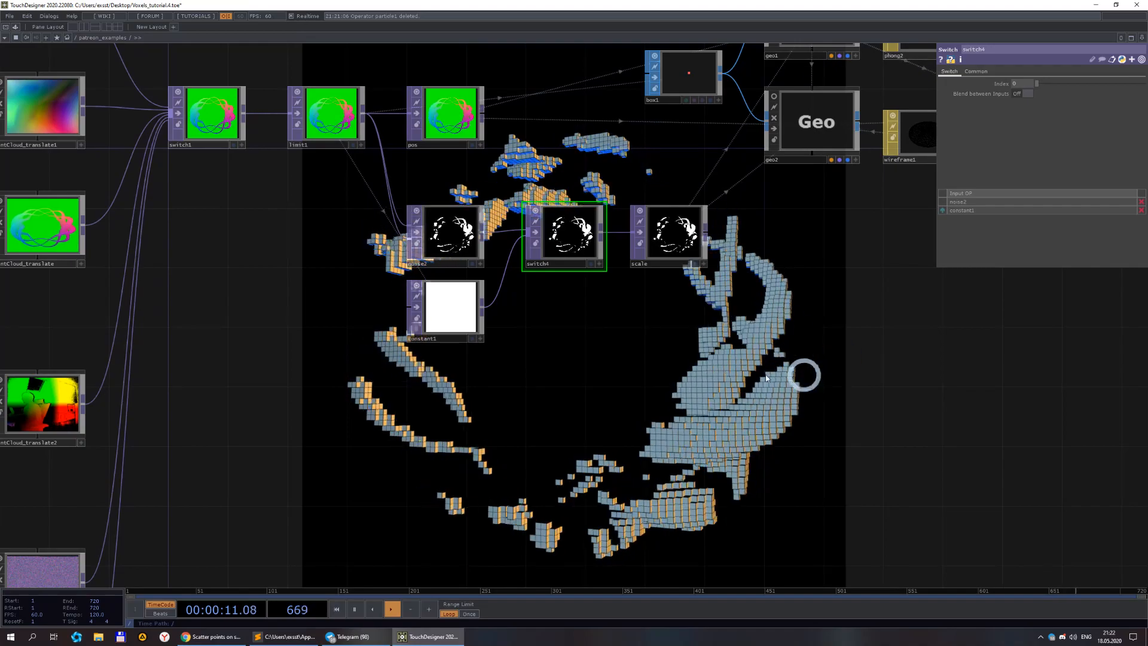
scroll(469, 264, down, 5)
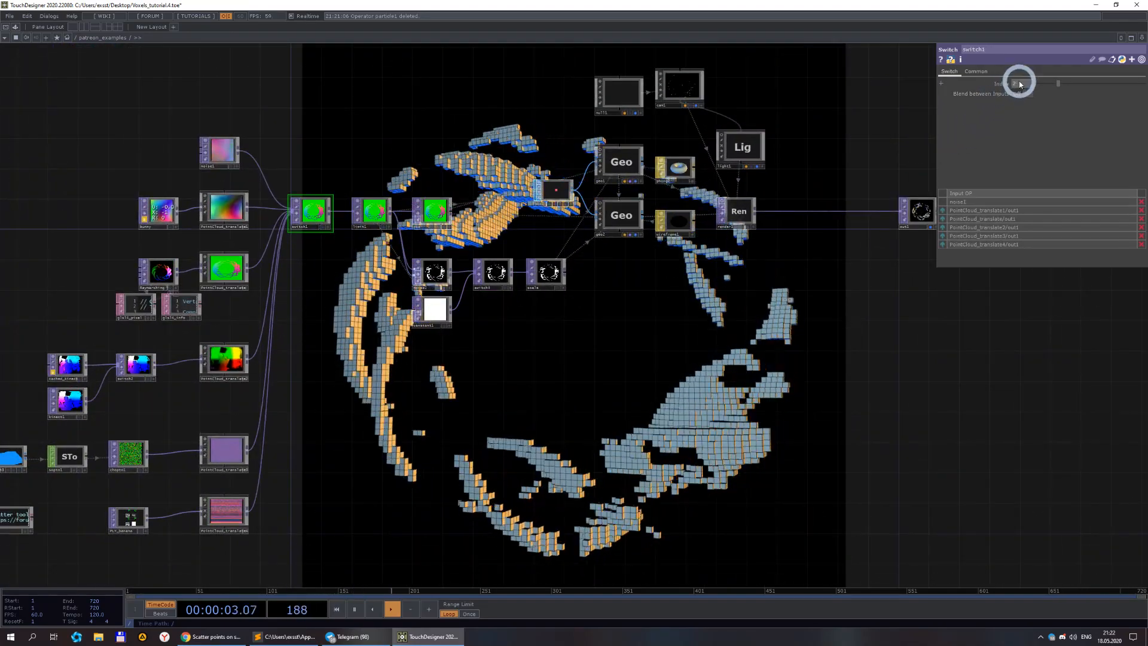
text(3)
key(Return)
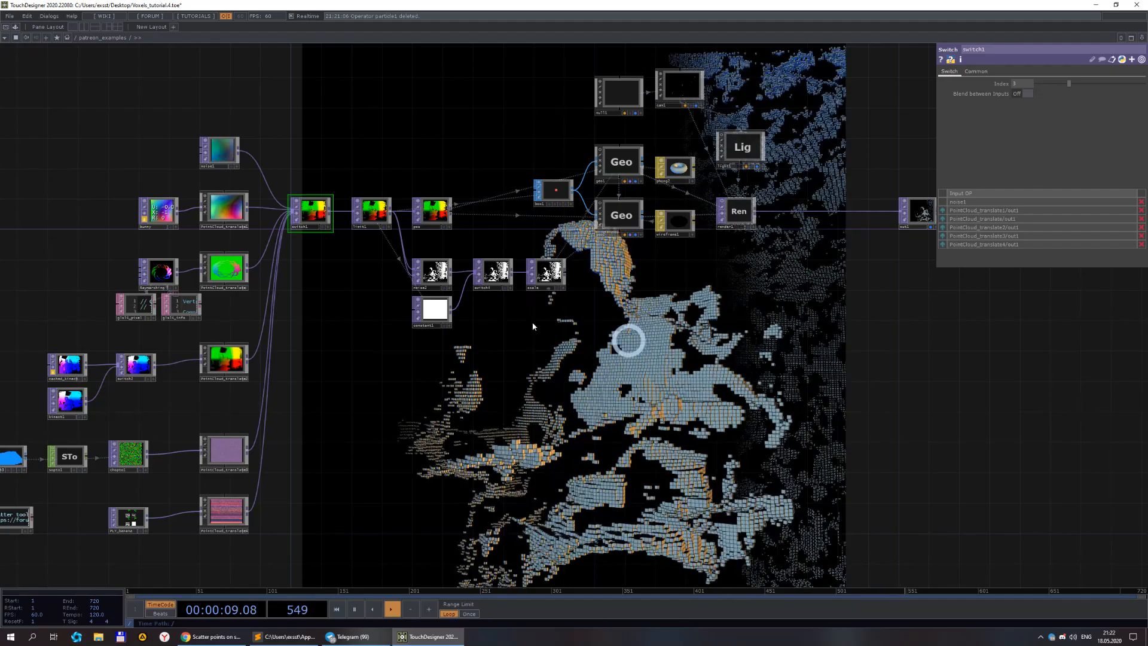
Set switch1's Index to 1 to show the bunny point cloud.
click(1021, 85)
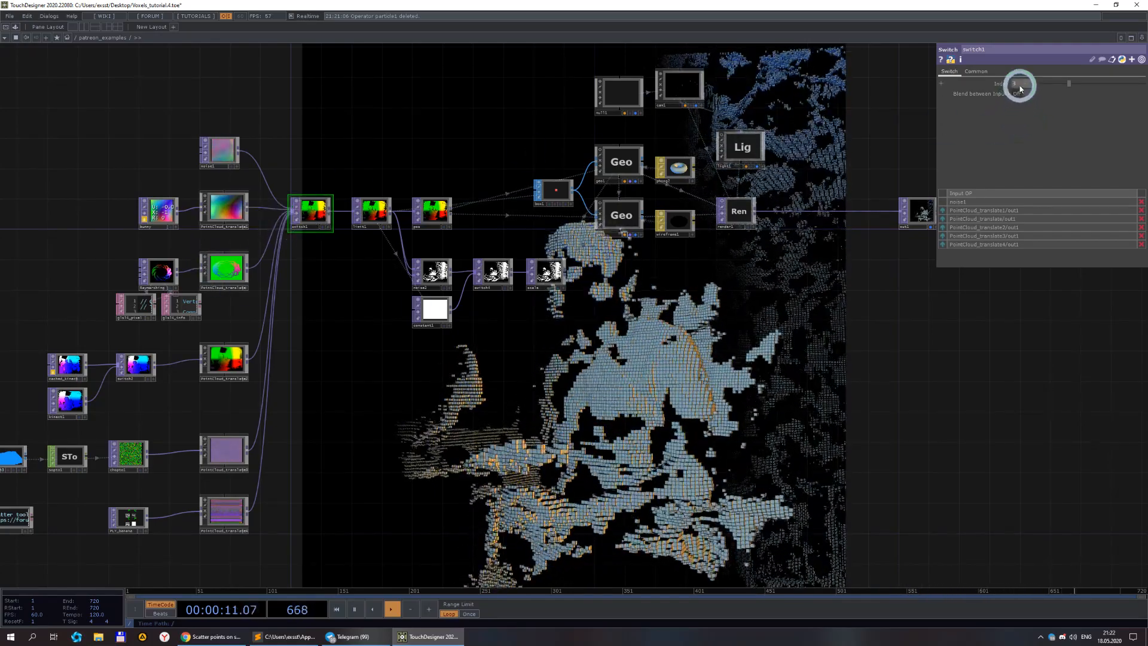
text(1)
click(780, 348)
drag(674, 353, 555, 286)
drag(488, 323, 635, 315)
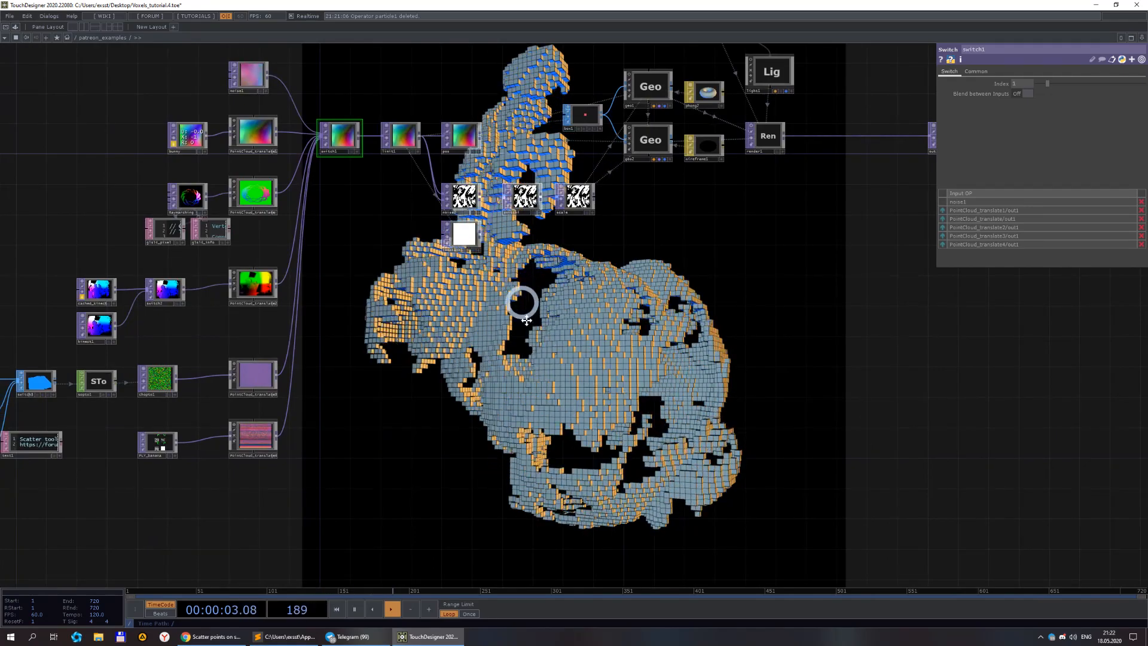
Set noise2's Exponent to 1 to smooth the noise driving the voxels.
drag(525, 317, 608, 417)
scroll(622, 363, up, 5)
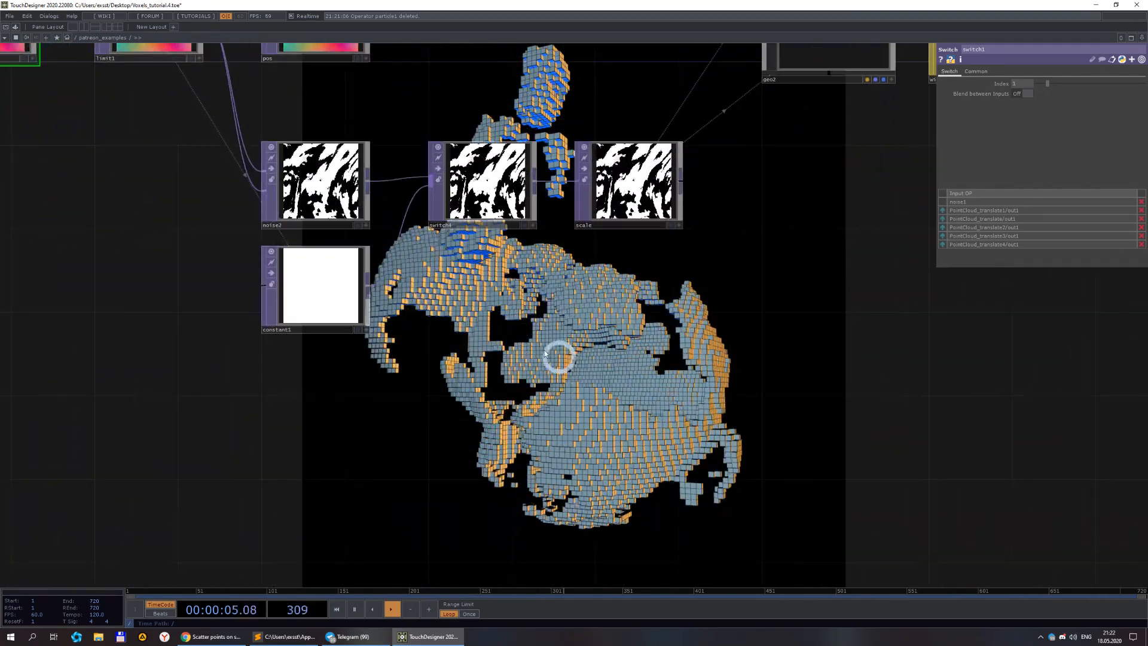
click(299, 173)
drag(492, 329, 528, 385)
click(1116, 151)
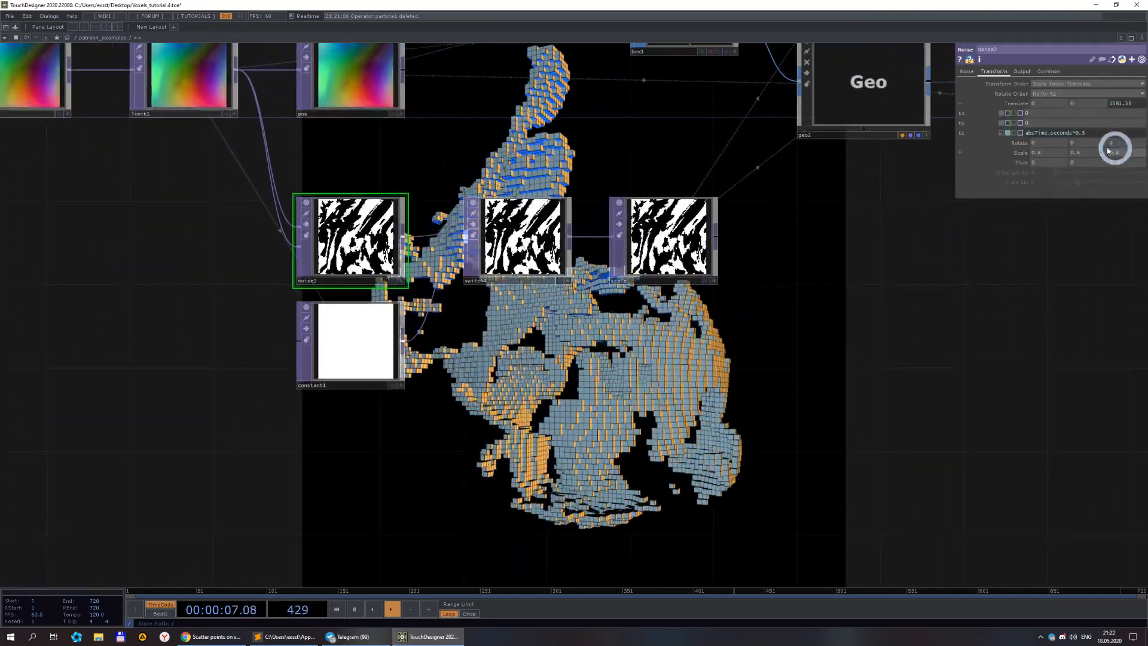
drag(780, 369, 635, 310)
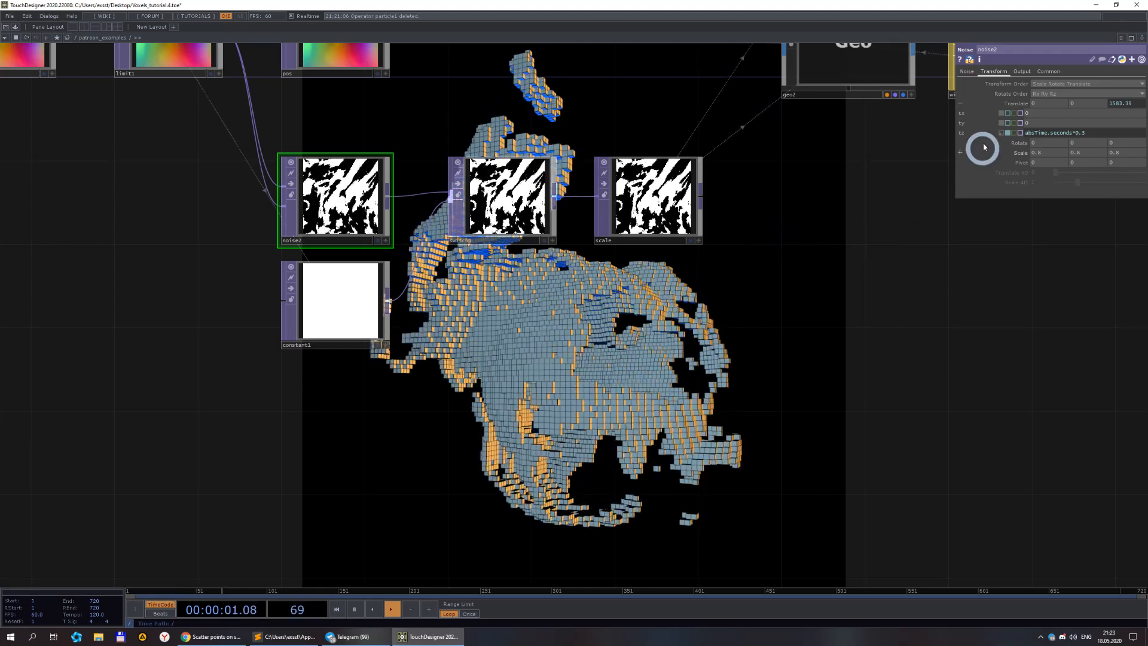
click(967, 72)
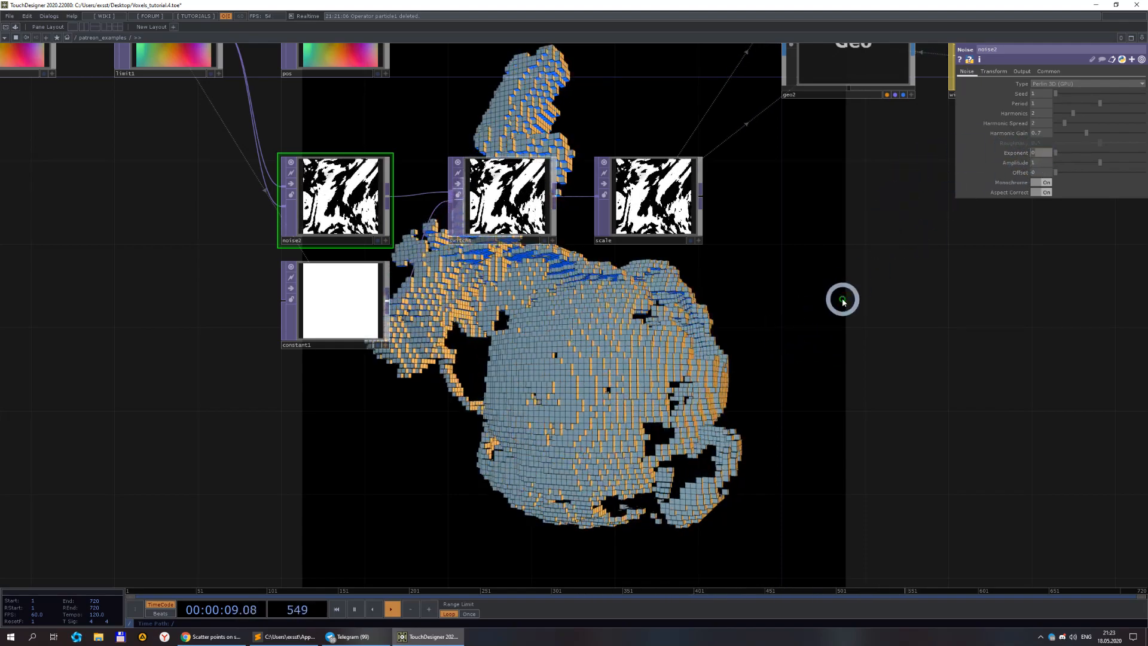
text(1)
key(Return)
drag(758, 357, 701, 319)
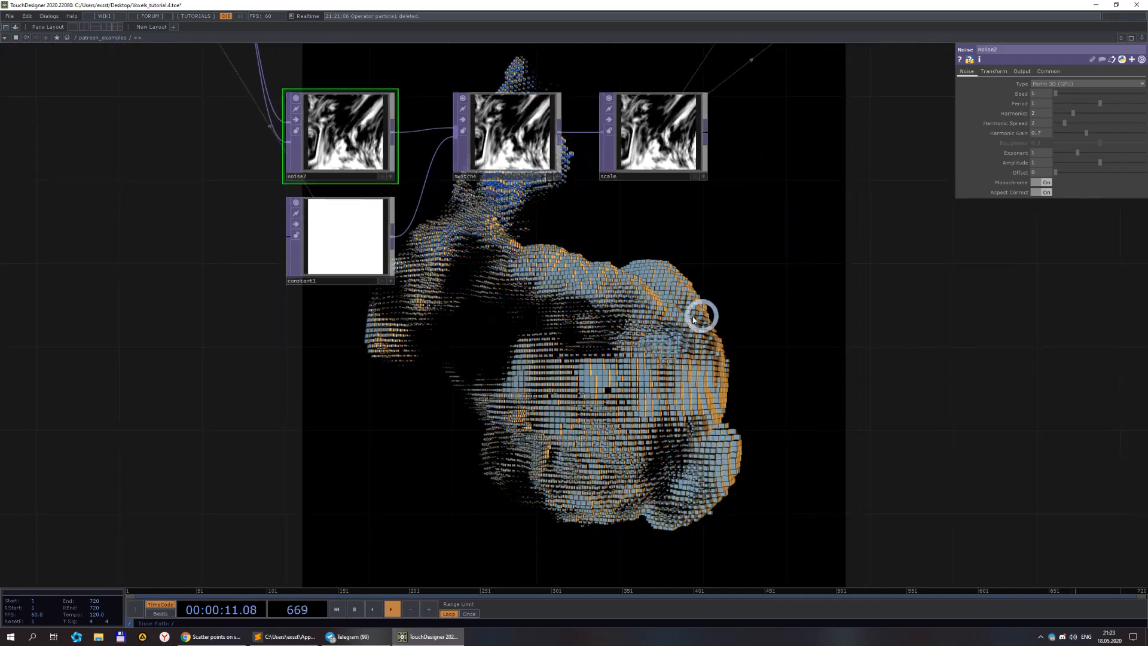
Examine the noise-displaced voxel bunny rendered behind the network.
click(1053, 173)
click(869, 236)
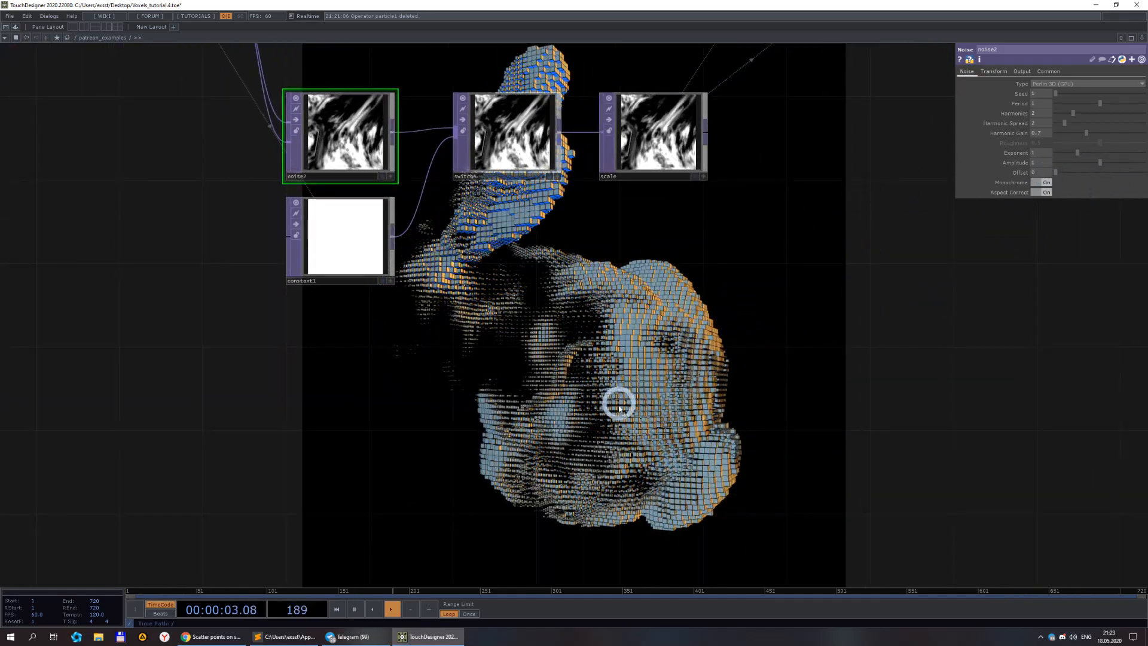
scroll(618, 400, up, 3)
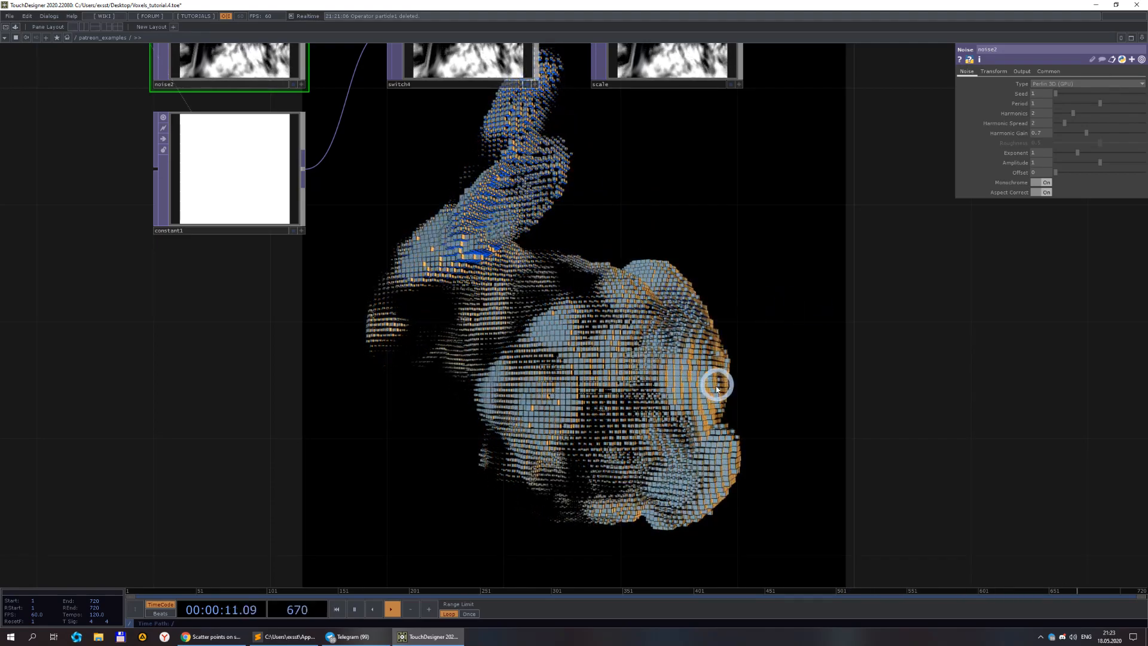
scroll(716, 384, down, 3)
drag(673, 300, 604, 366)
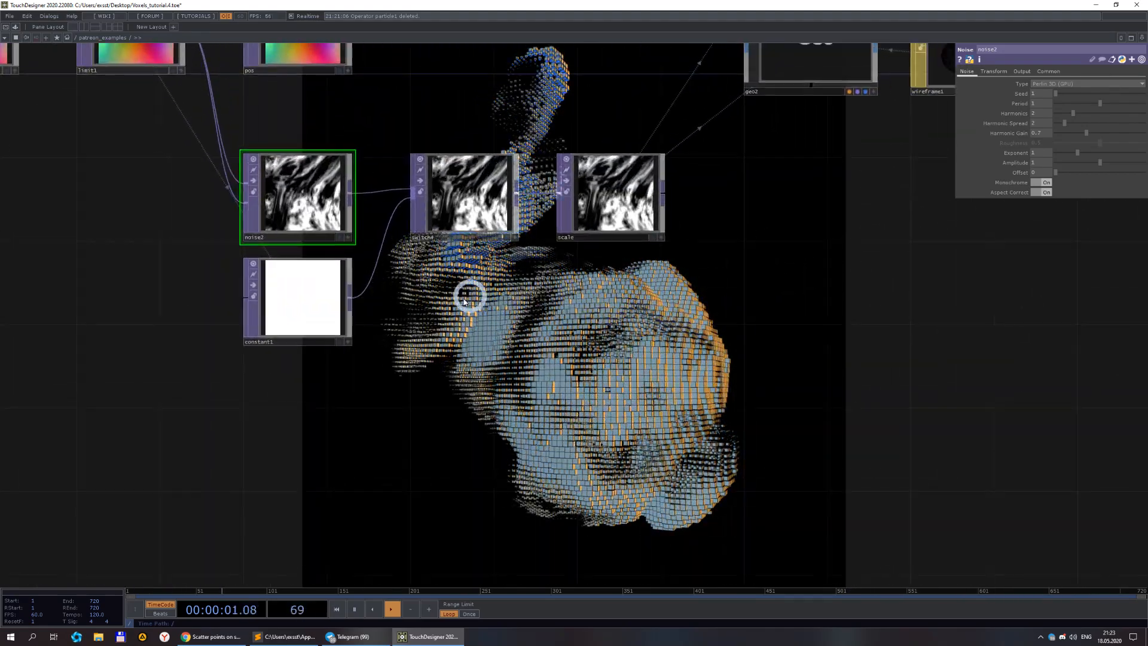
drag(183, 248, 282, 322)
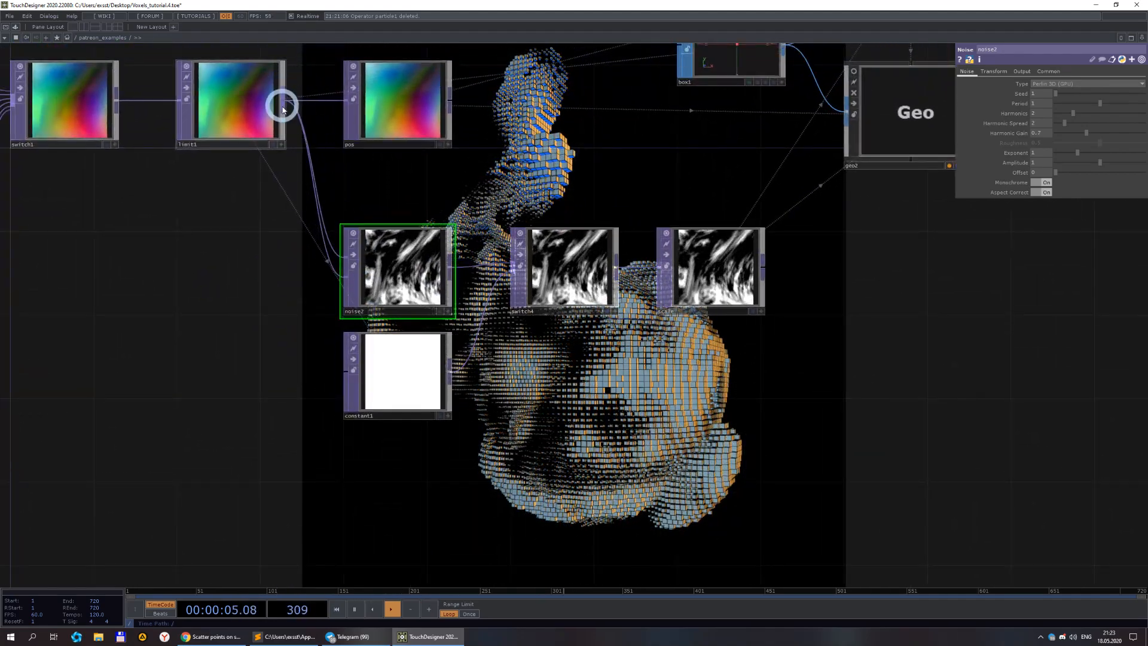
drag(548, 204, 511, 253)
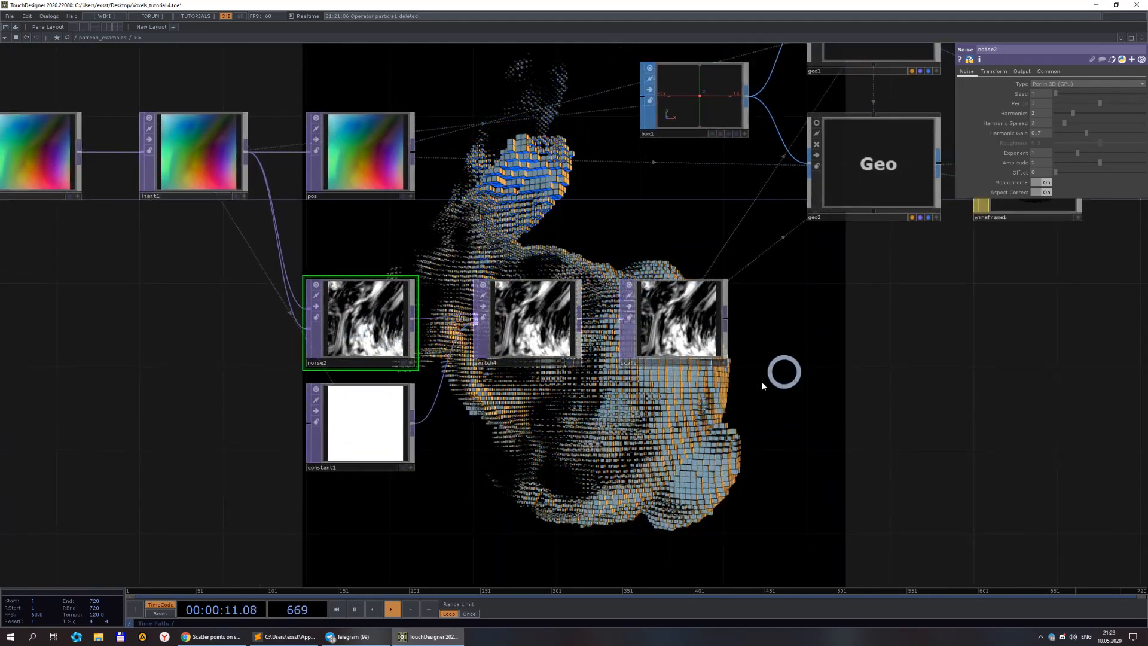
drag(510, 164, 551, 238)
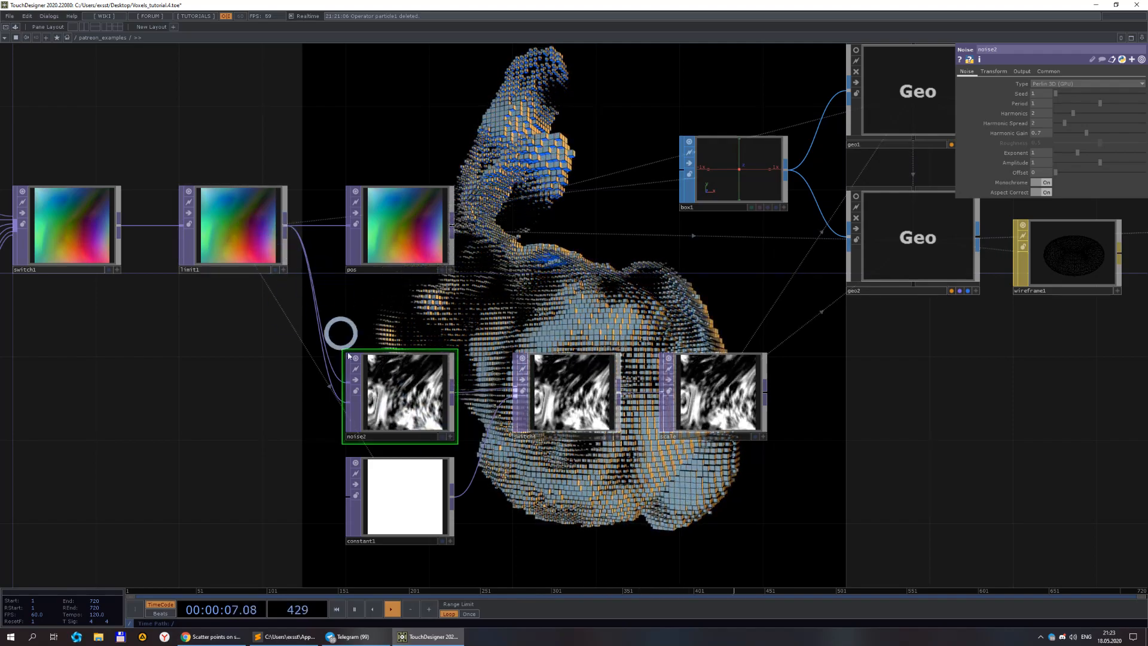
Inspect limit1, noise2, the scale null and geo1's Instance parameters to trace how scale is applied.
click(290, 271)
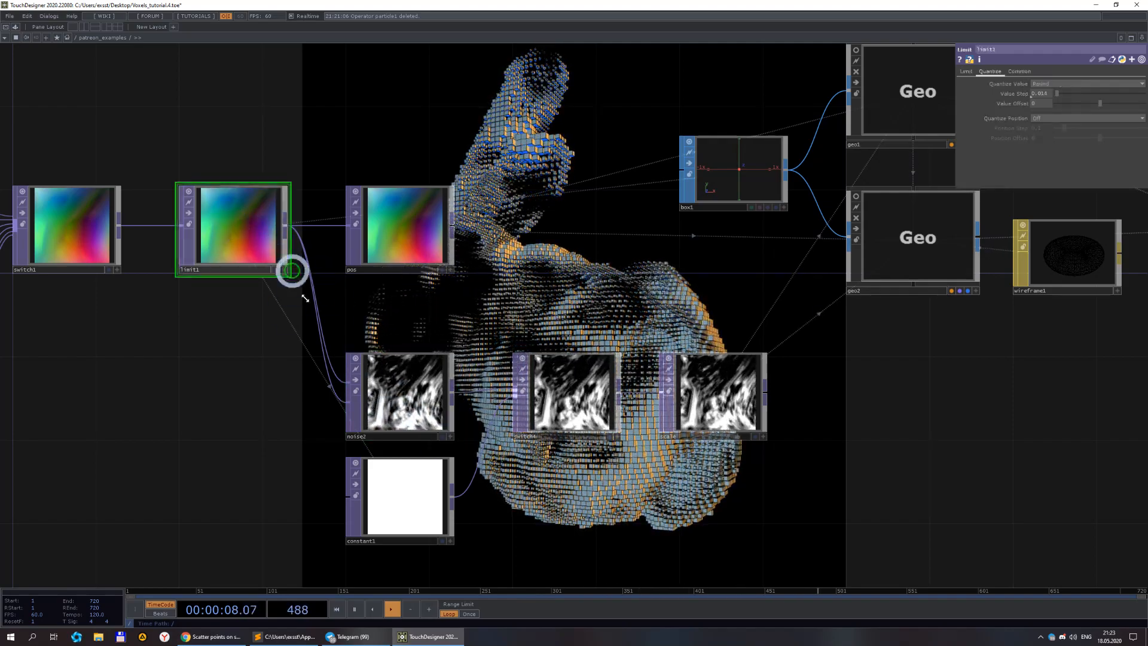
click(399, 403)
drag(573, 492, 379, 415)
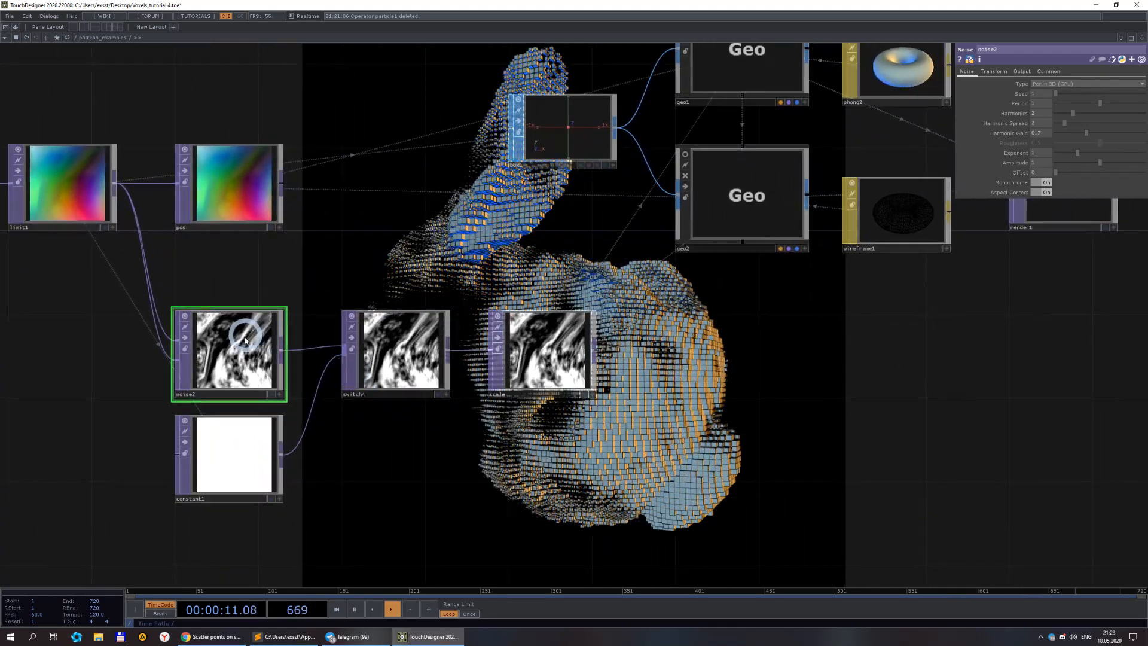
click(577, 351)
drag(769, 299, 551, 339)
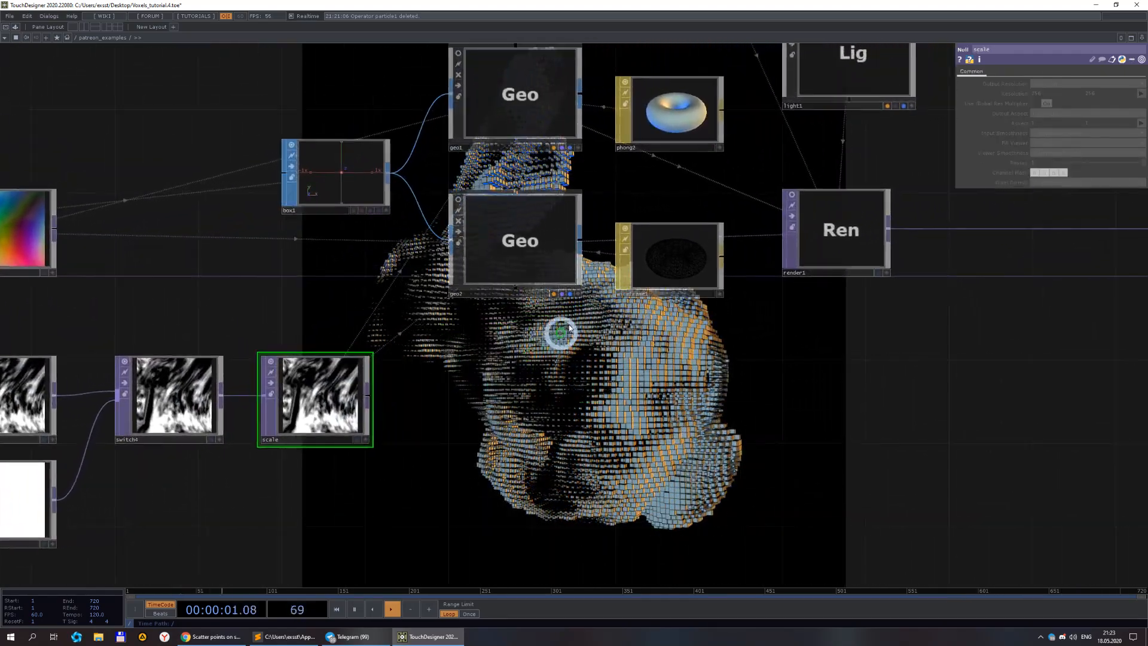
scroll(550, 329, down, 2)
click(548, 158)
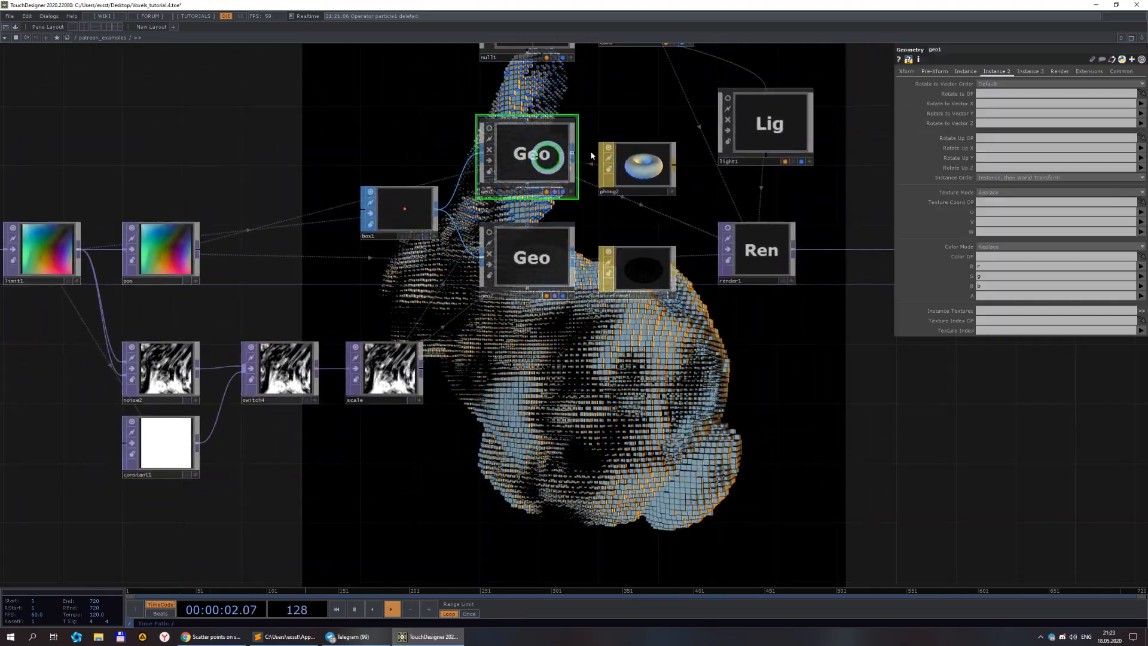
click(965, 71)
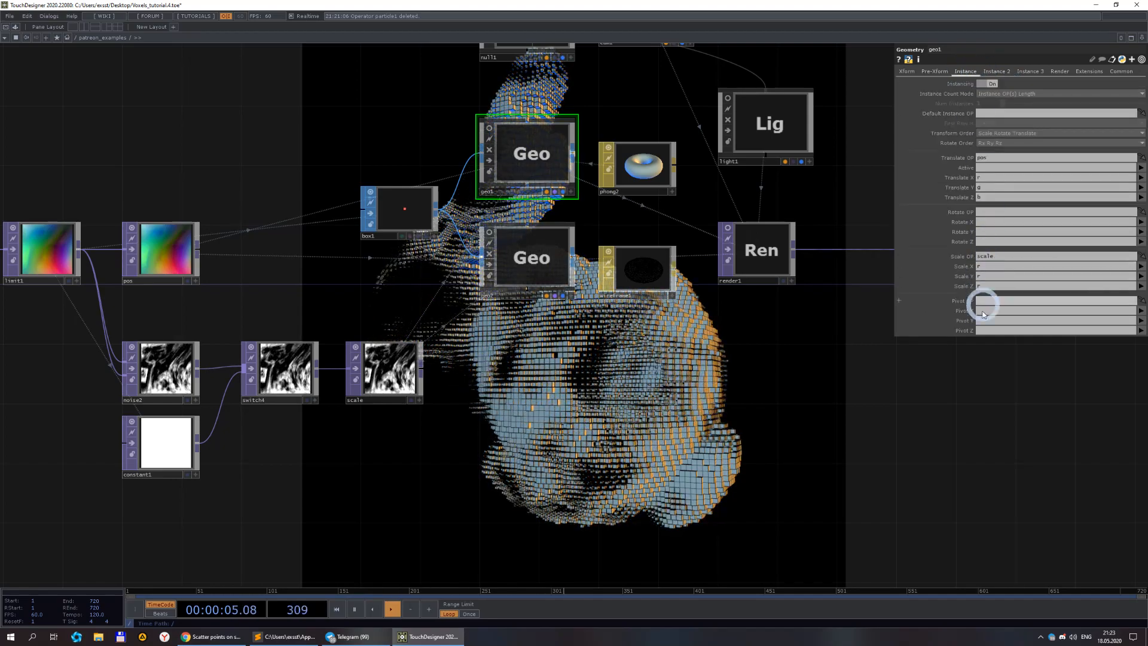
scroll(751, 355, down, 3)
drag(732, 388, 849, 284)
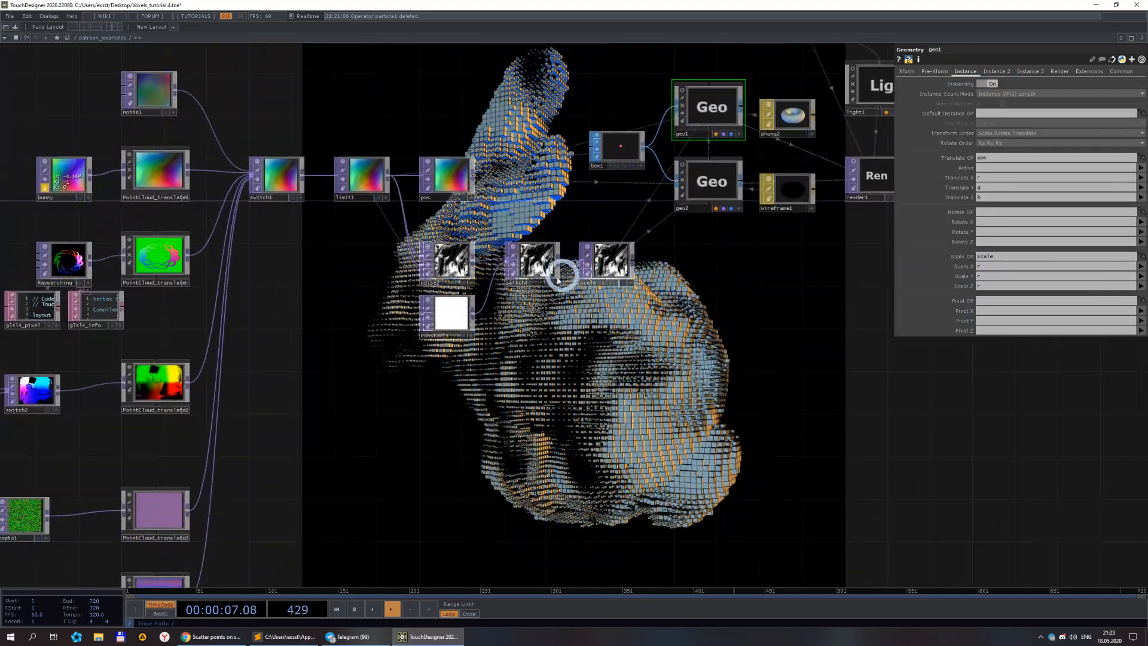
scroll(551, 360, up, 3)
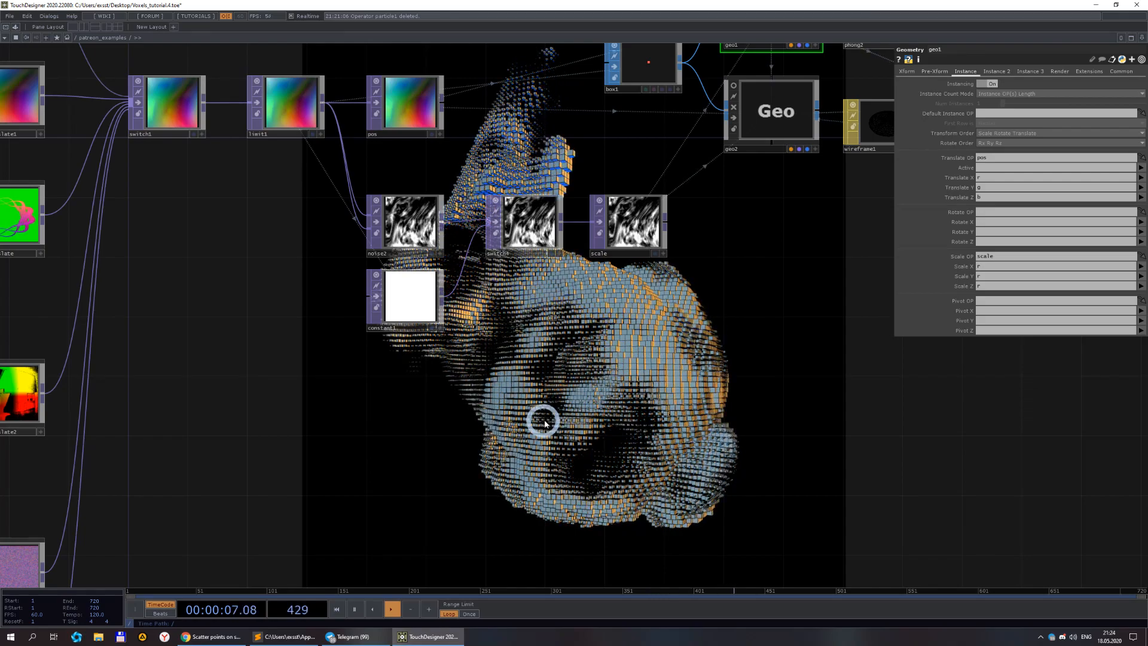
drag(637, 366, 569, 416)
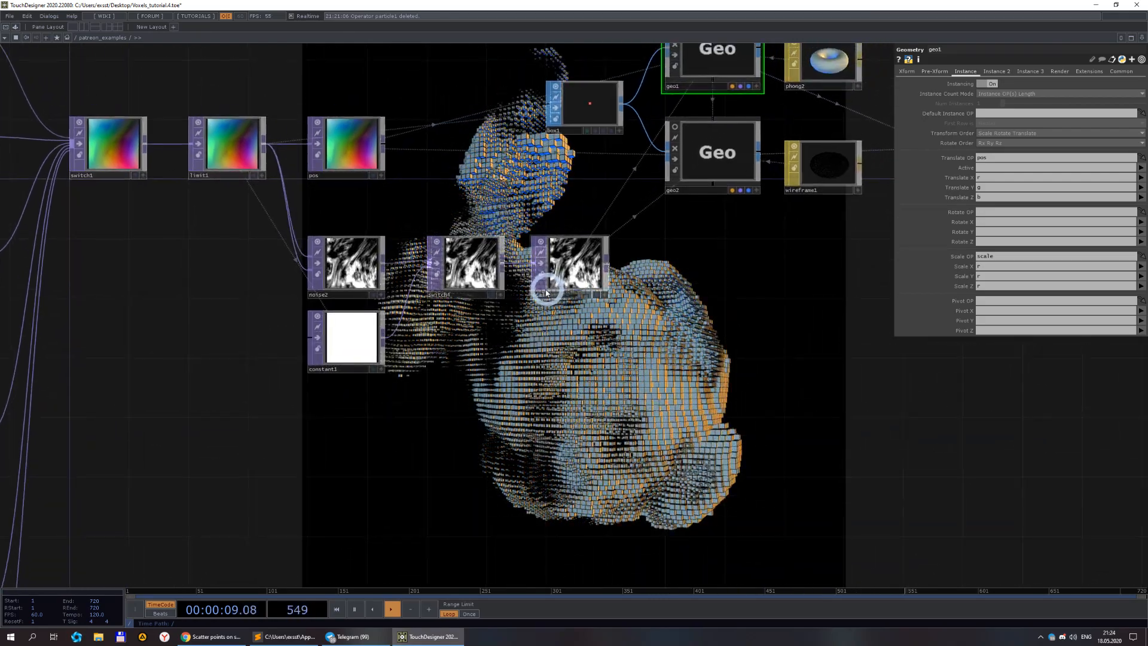
Switch to the browser, open an Instagram voxel post for reference, then return to TouchDesigner.
click(212, 637)
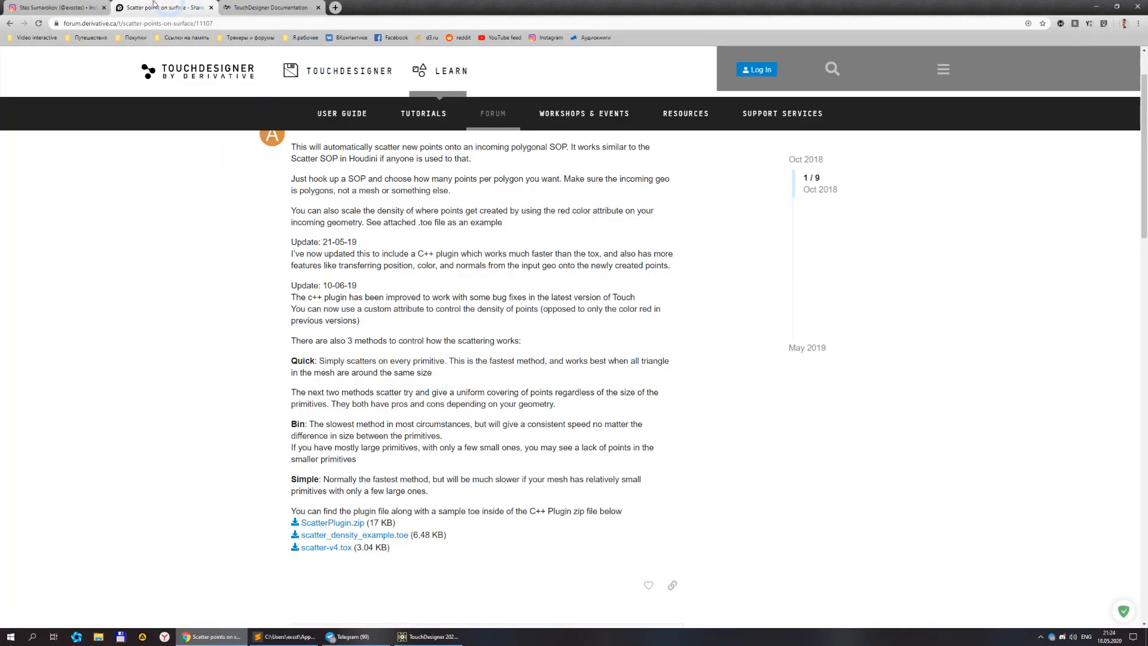
click(72, 6)
click(133, 99)
click(346, 333)
click(491, 331)
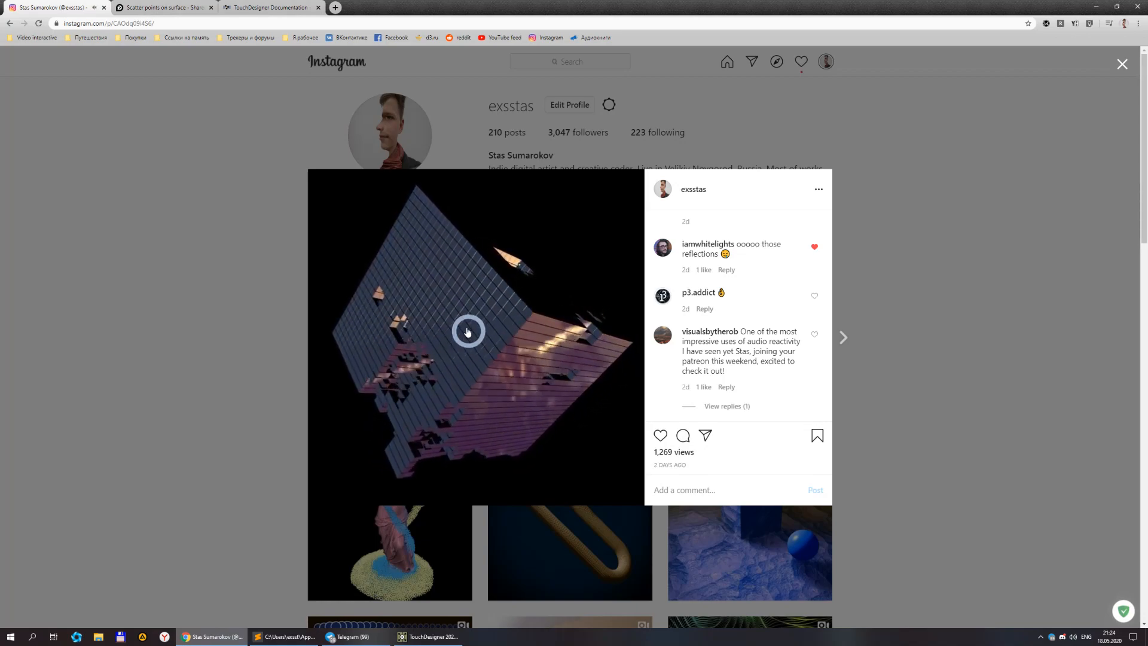
click(427, 633)
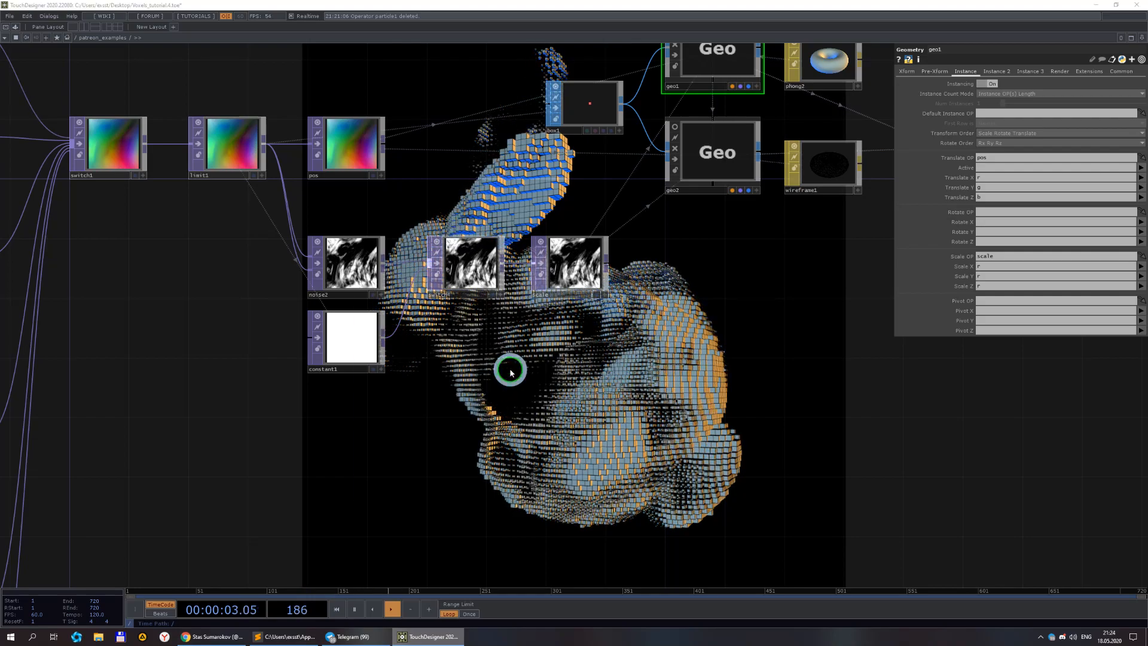
Add a Function TOP below switch4, fed by noise2.
double_click(512, 372)
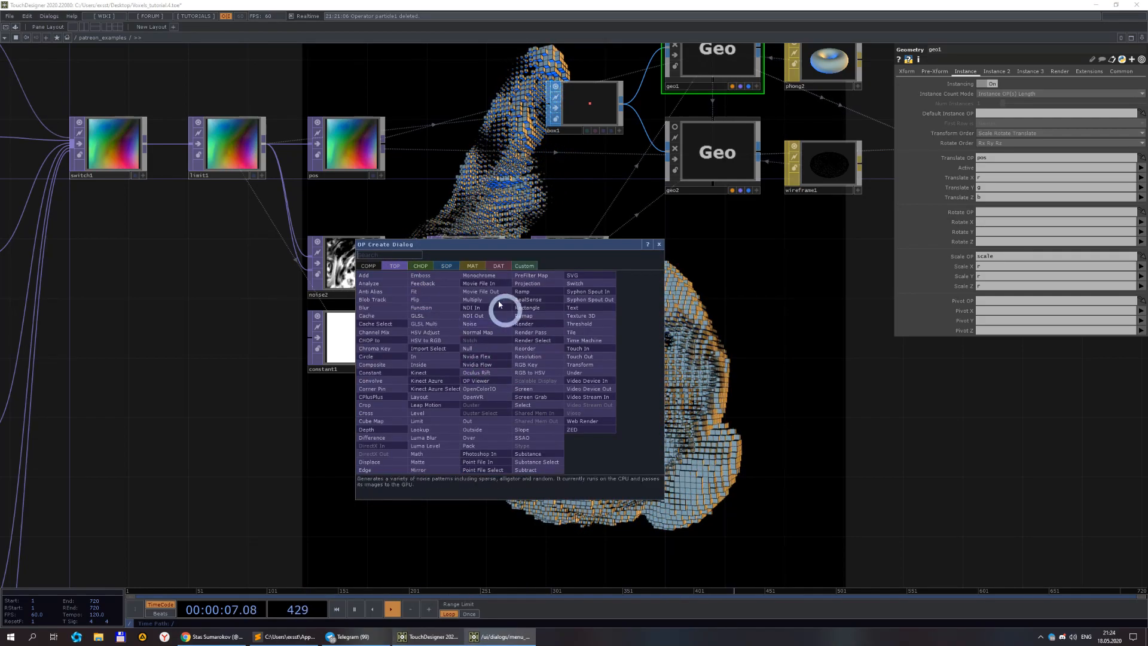
click(430, 308)
click(498, 377)
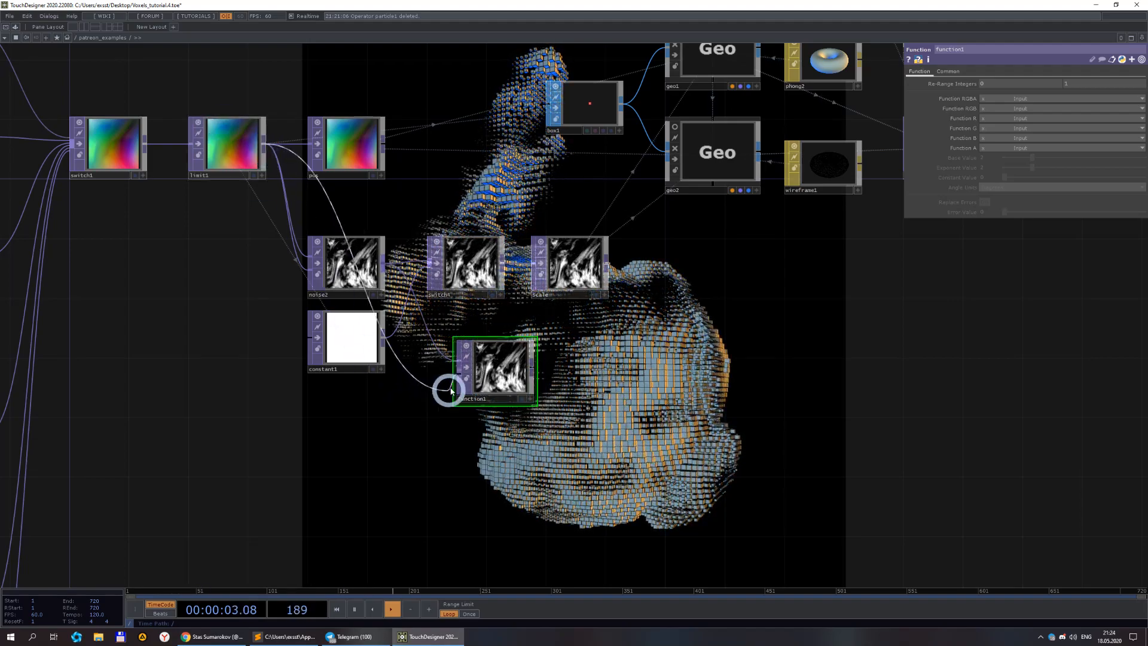
Set function1's RGB function to atan2 (Arctan Input2 / Input1).
click(1007, 109)
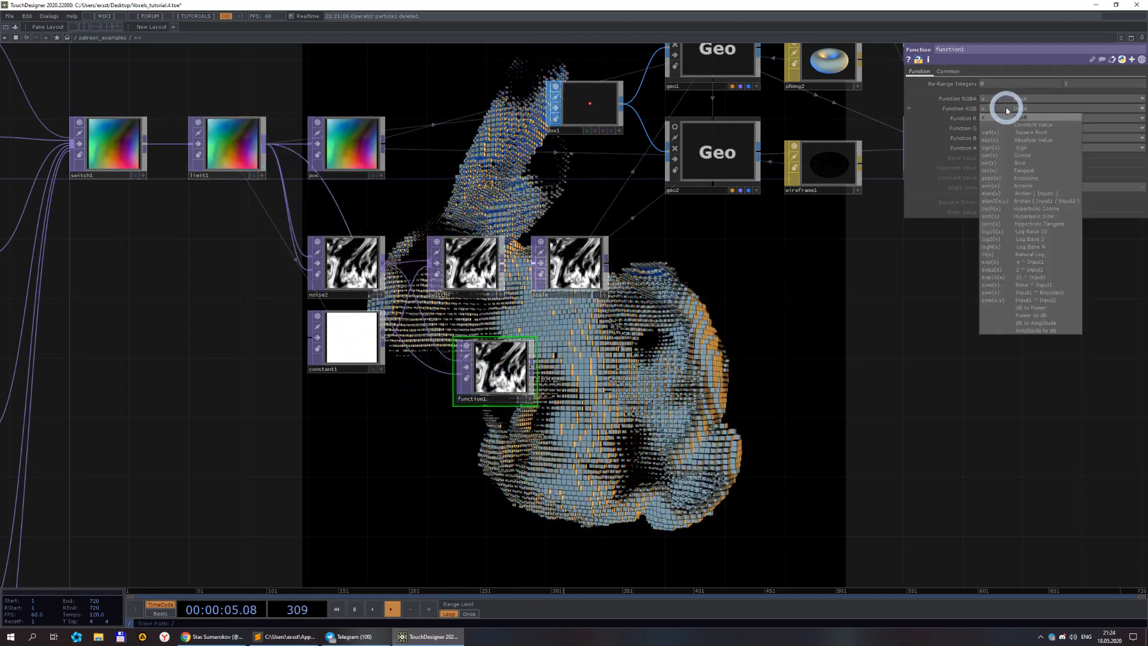
click(1067, 202)
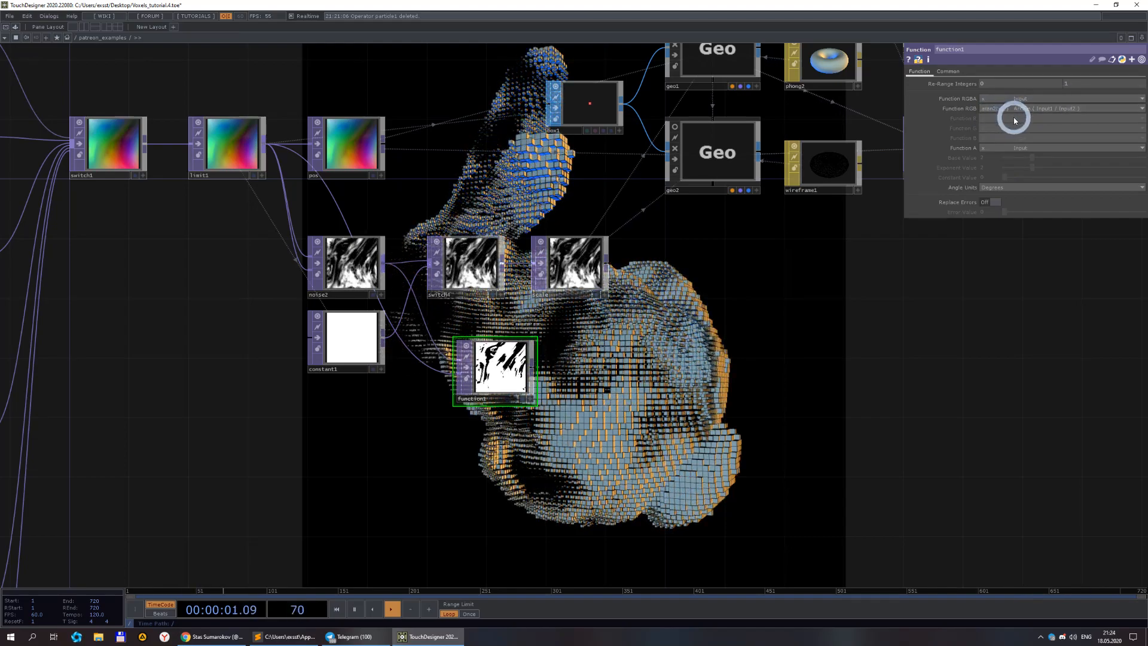
Set noise2's Pixel Format to 16-bit float (RGBA).
click(359, 269)
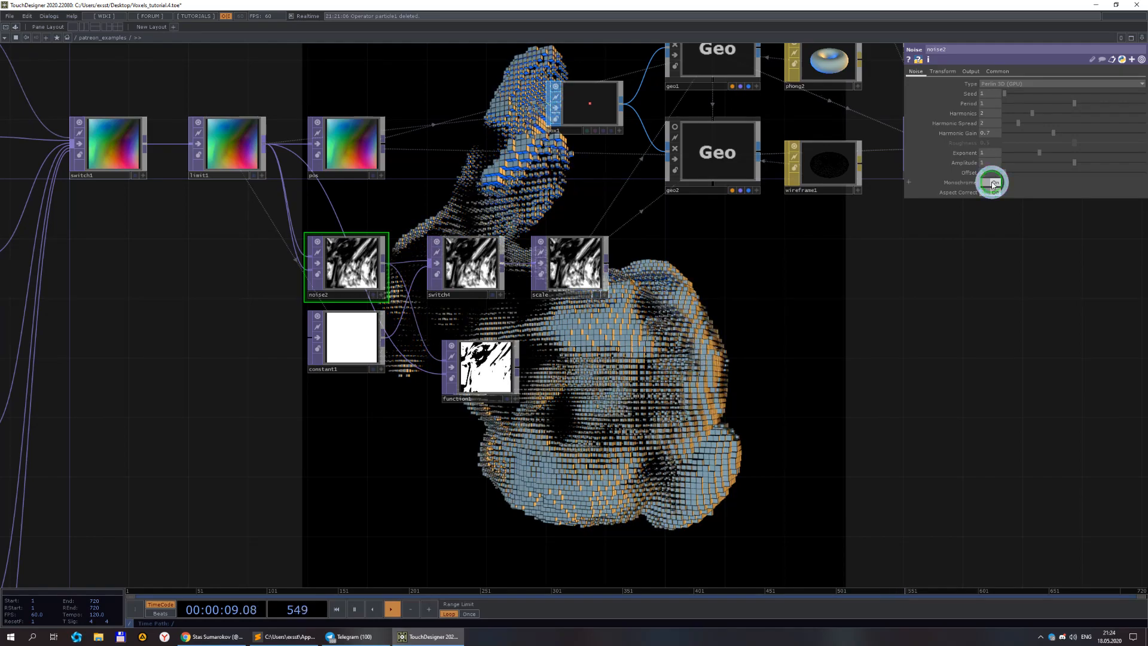
click(996, 72)
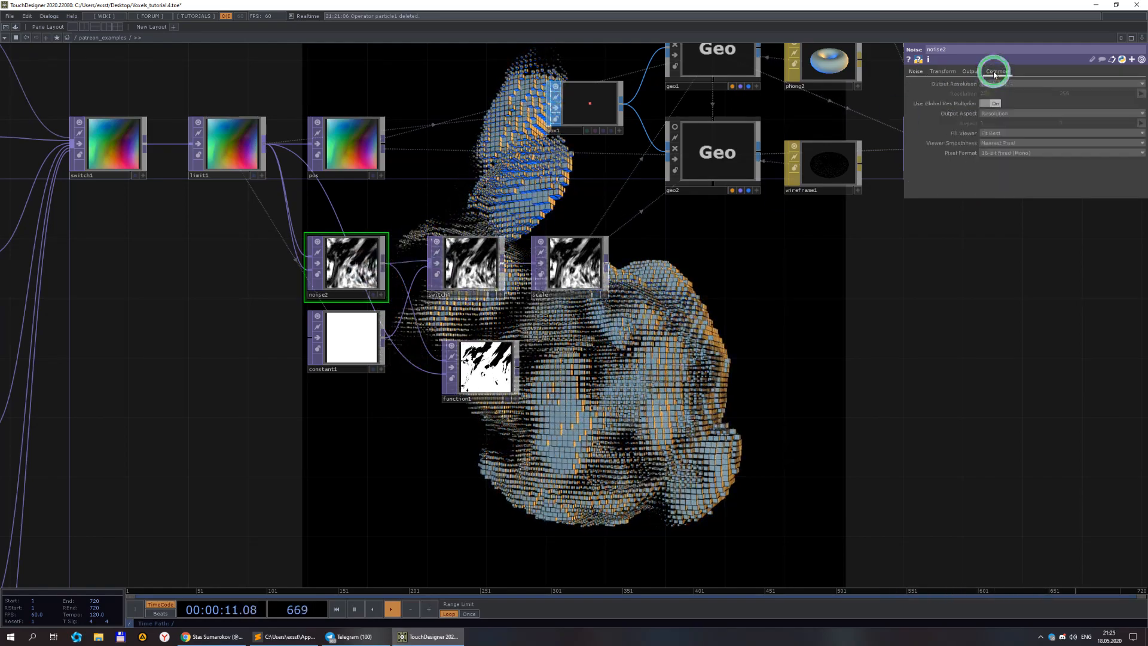
click(1031, 154)
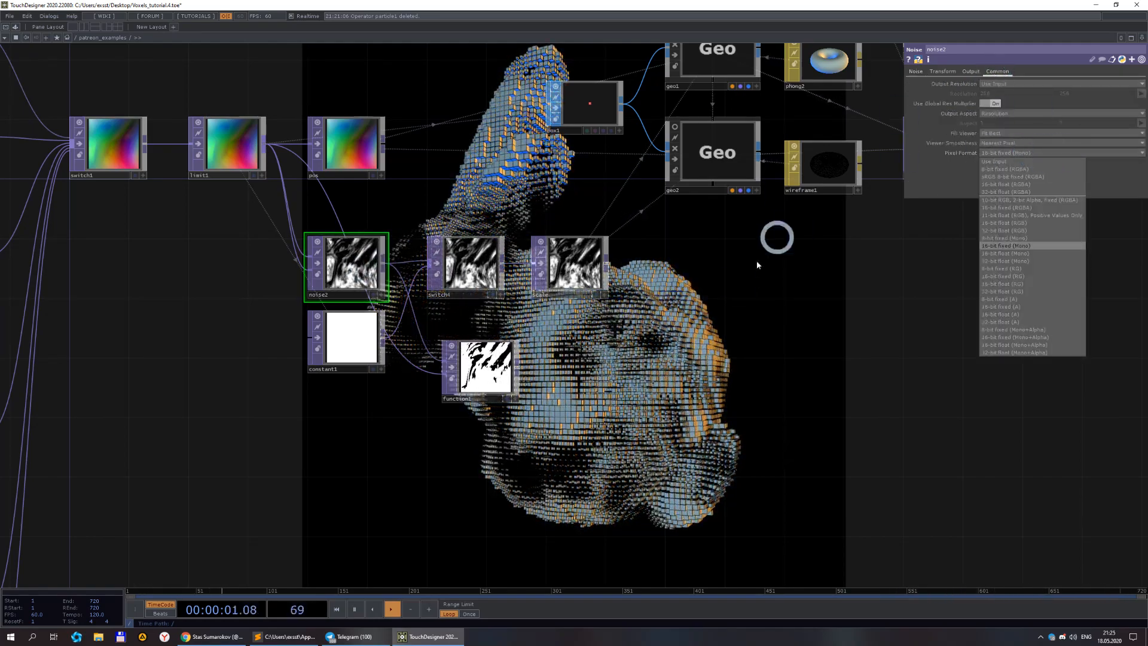
click(542, 381)
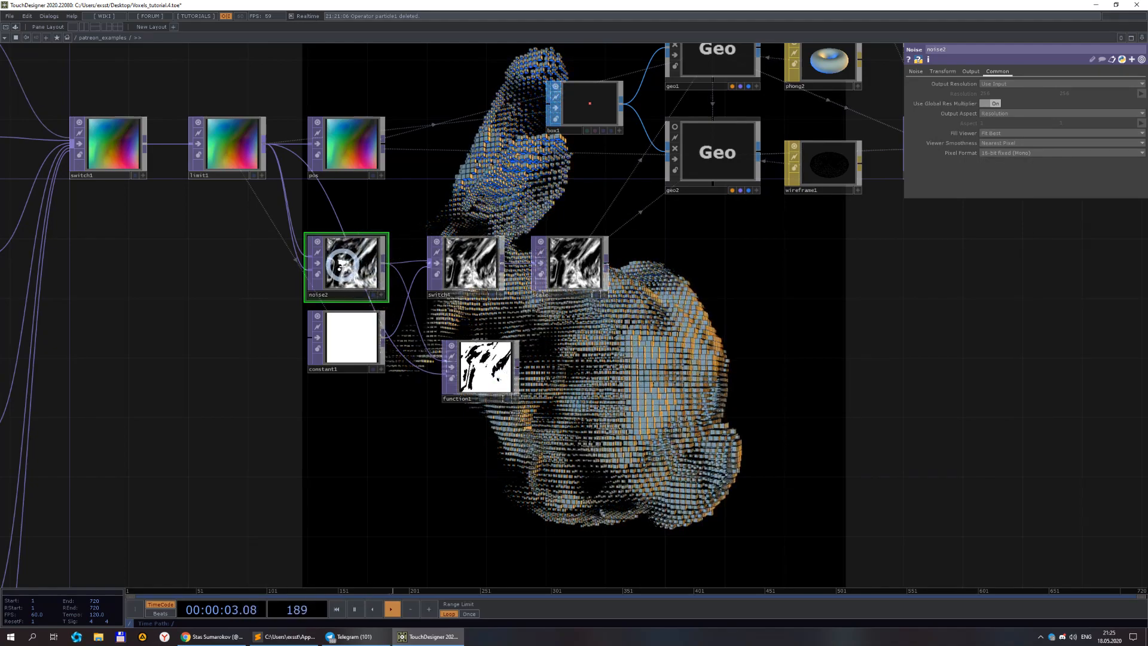
scroll(343, 265, up, 6)
scroll(367, 272, down, 2)
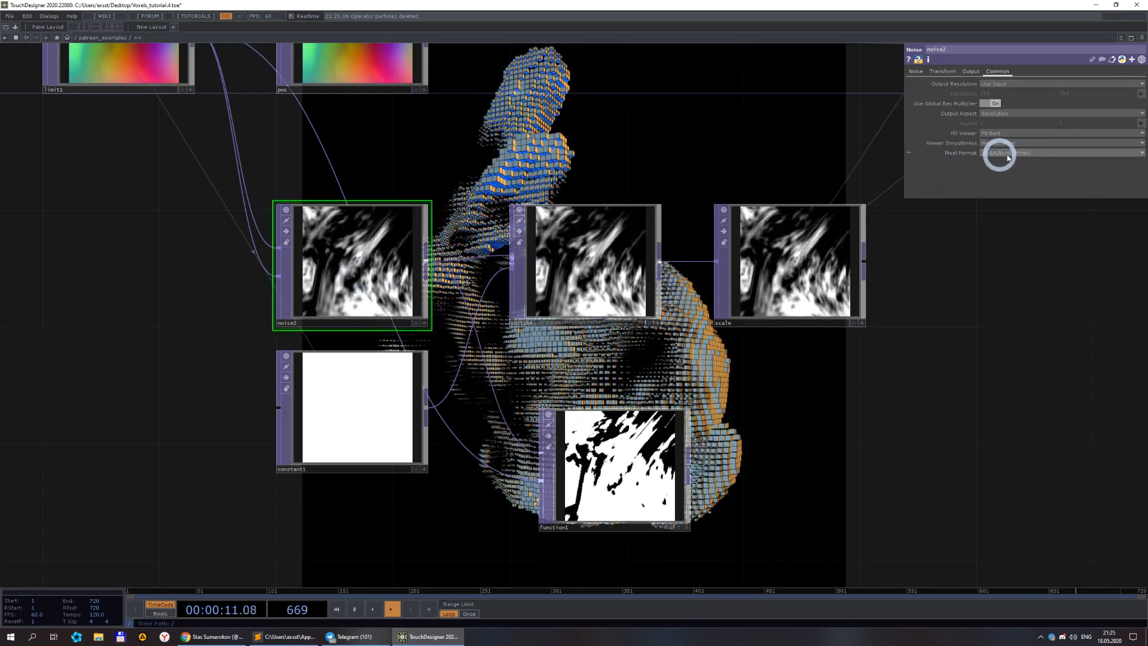
scroll(826, 430, down, 6)
scroll(666, 355, up, 5)
scroll(670, 355, up, 1)
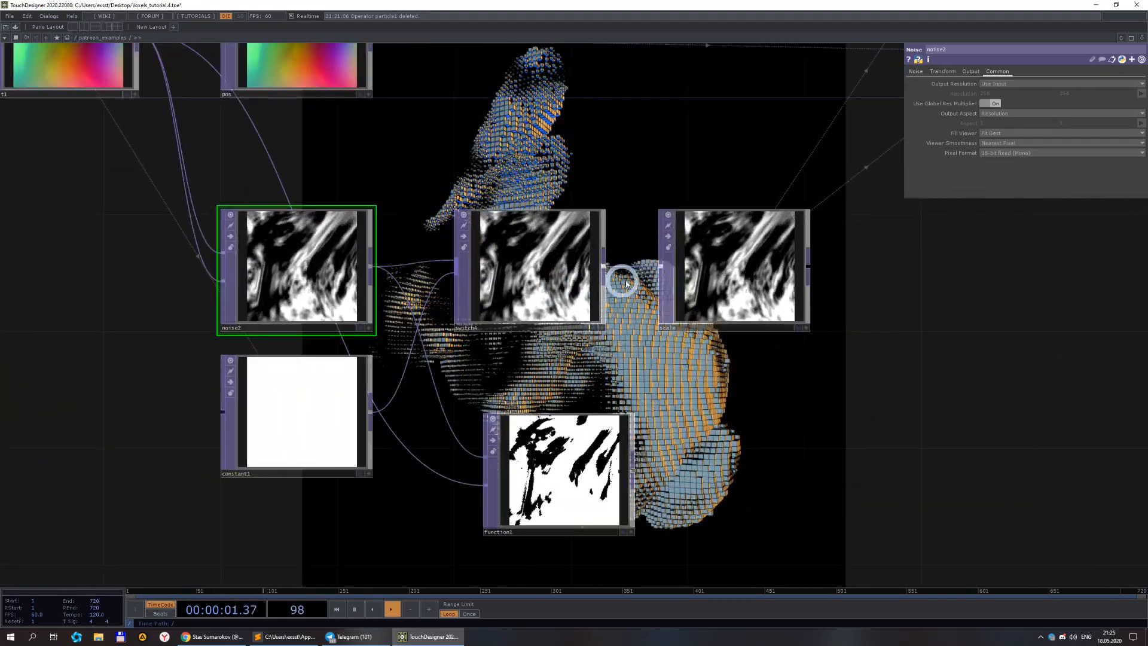
click(1021, 157)
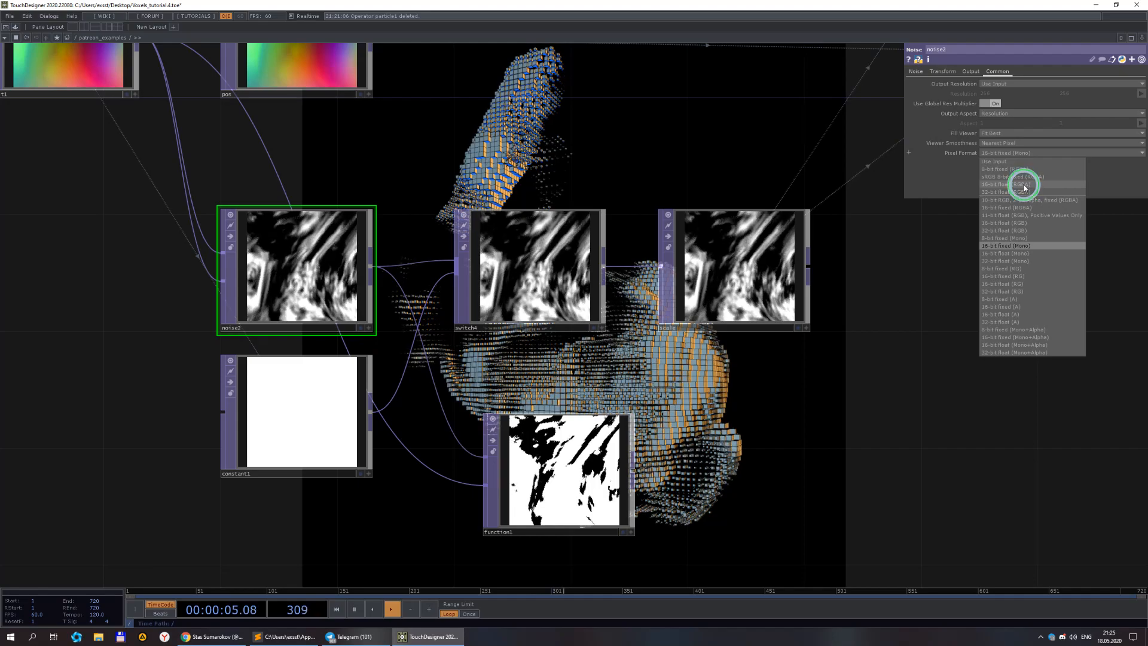
click(1024, 186)
Connect function1's output into the scale null's input.
drag(733, 403, 643, 340)
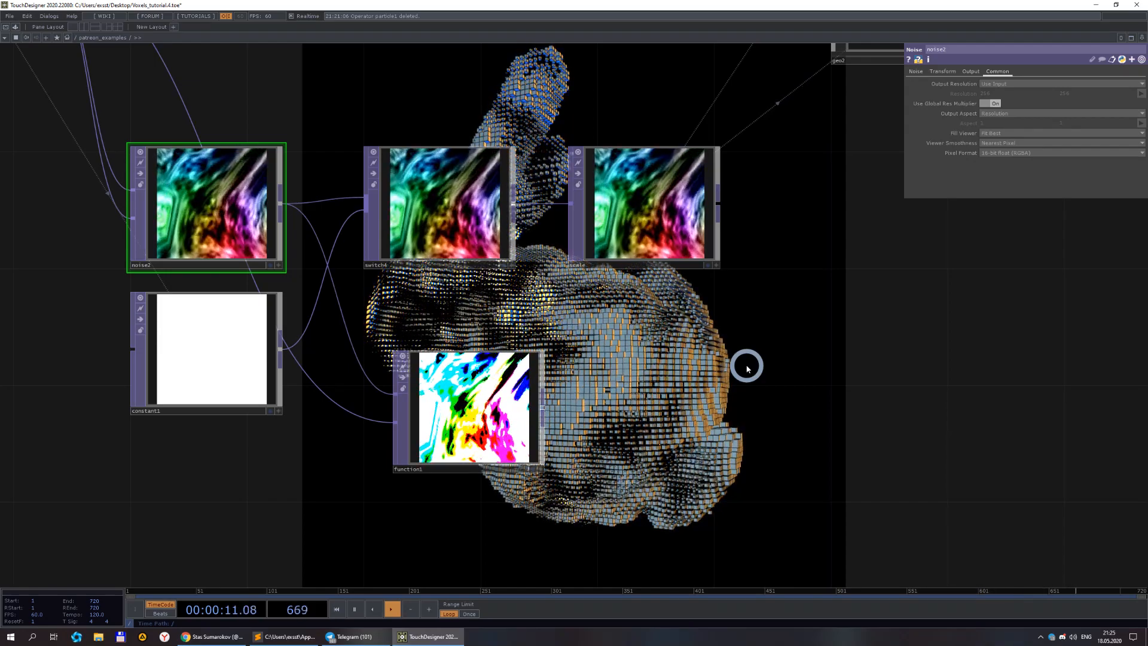
drag(539, 409, 571, 206)
click(543, 396)
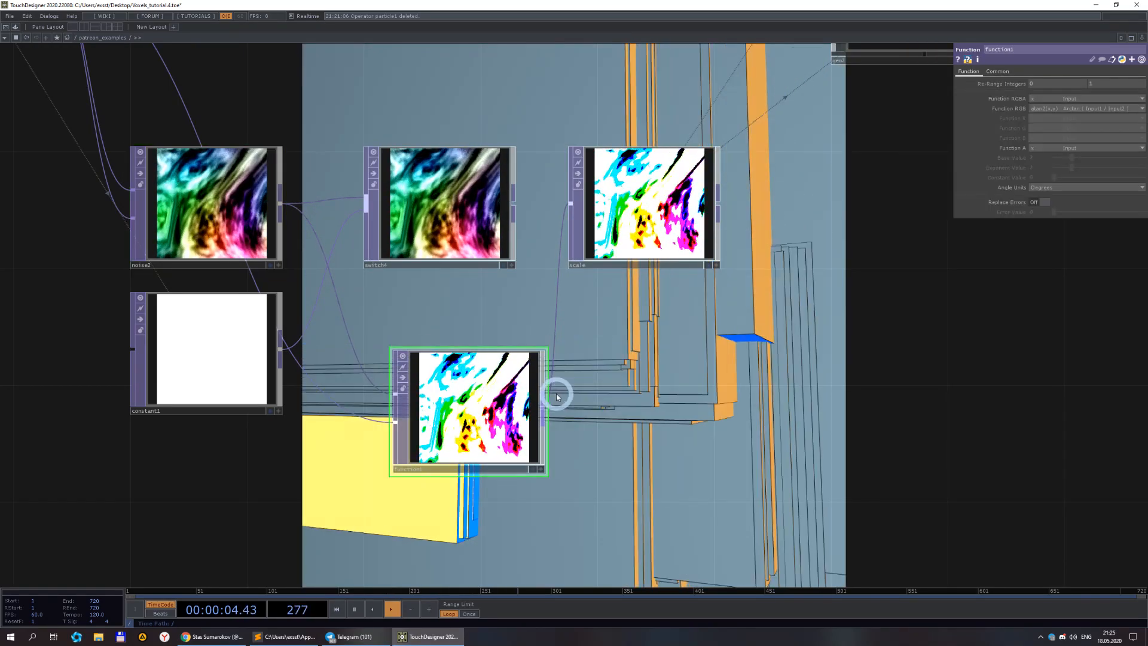
Remove the link into the scale null, wire switch4 straight into scale, and delete function1.
right_click(556, 323)
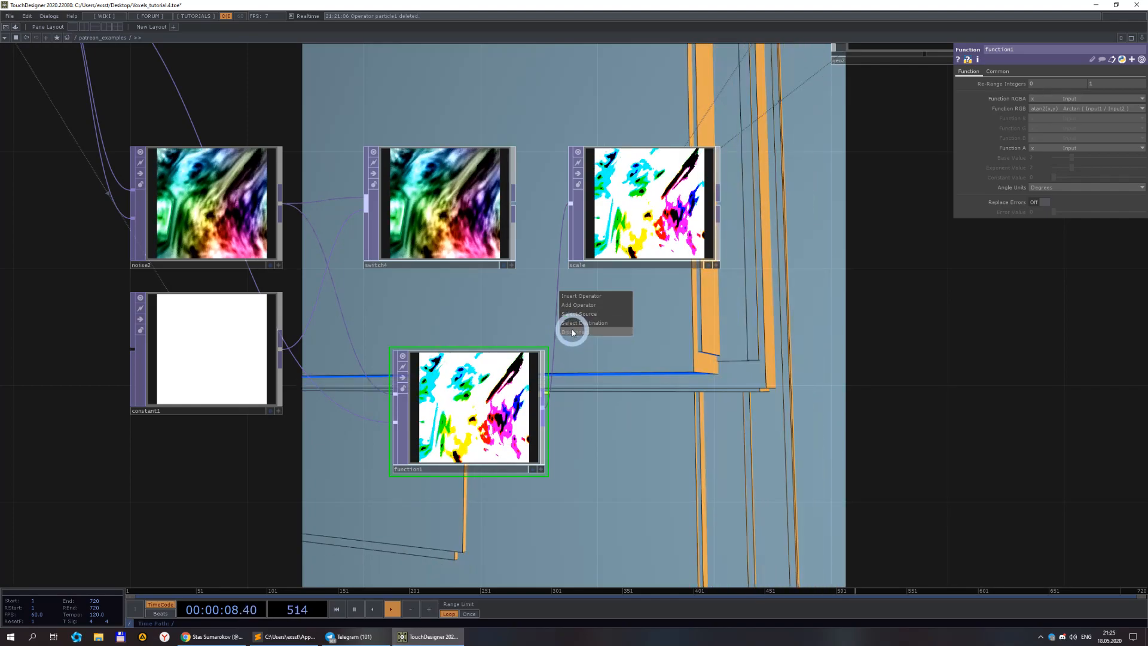
click(572, 333)
drag(513, 206, 572, 202)
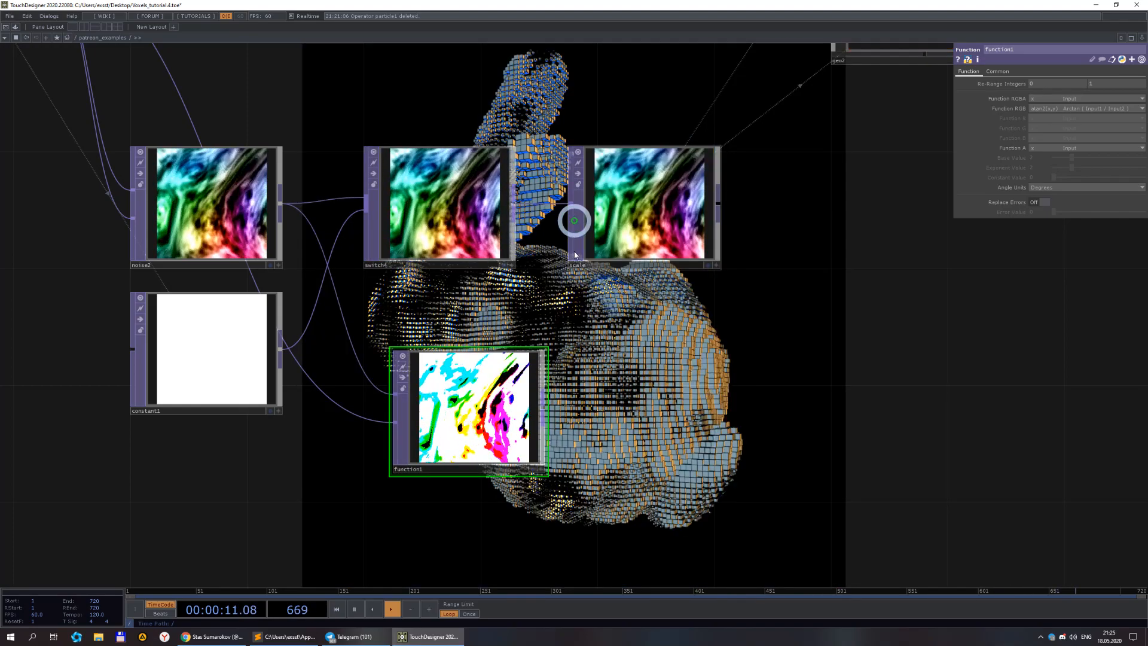
key(Delete)
Add a pointMerge component from the Palette's PointClouds section to the network beside switch1.
scroll(535, 424, down, 2)
scroll(539, 418, down, 3)
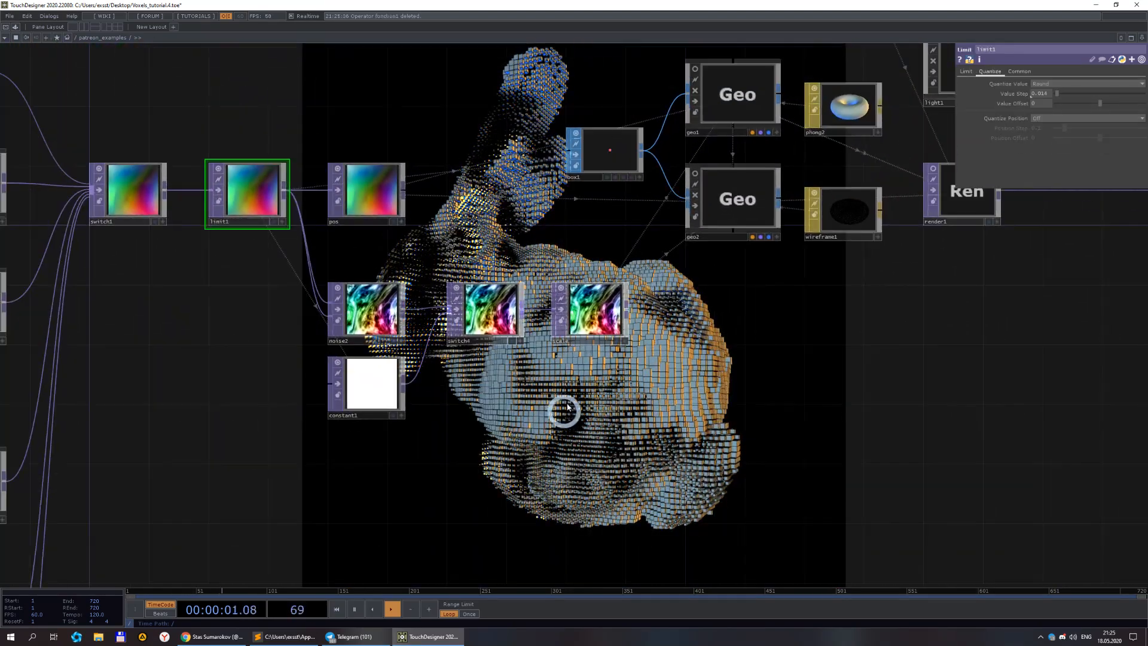
scroll(634, 407, down, 2)
drag(643, 422, 681, 278)
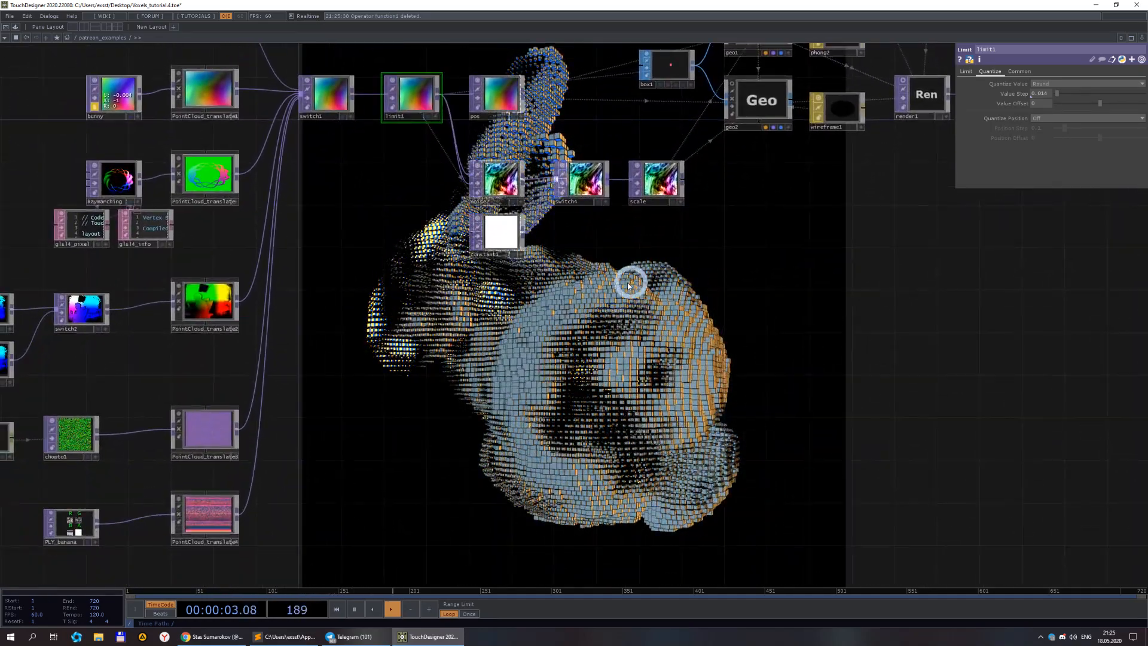
scroll(446, 344, down, 2)
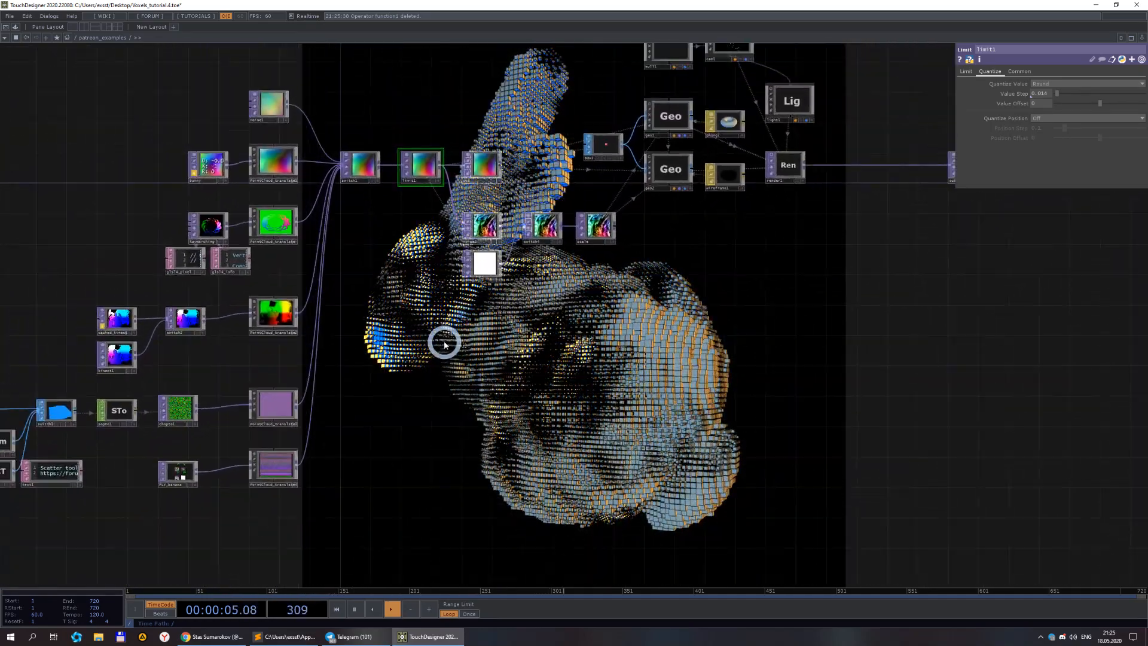
drag(440, 339, 393, 289)
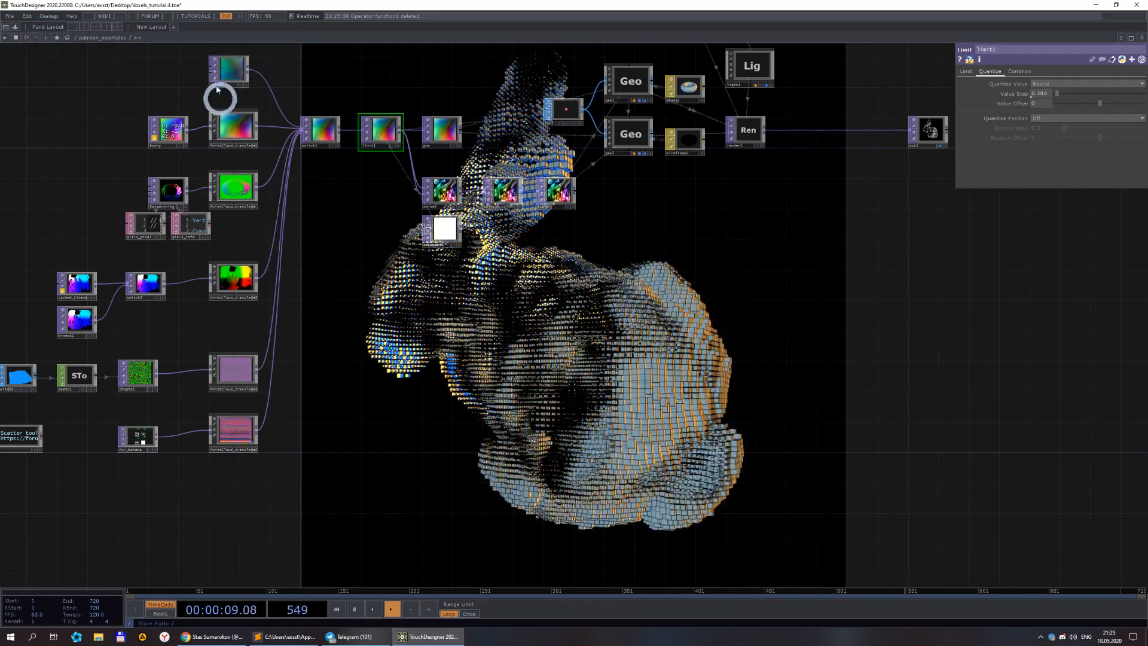
drag(311, 257, 384, 310)
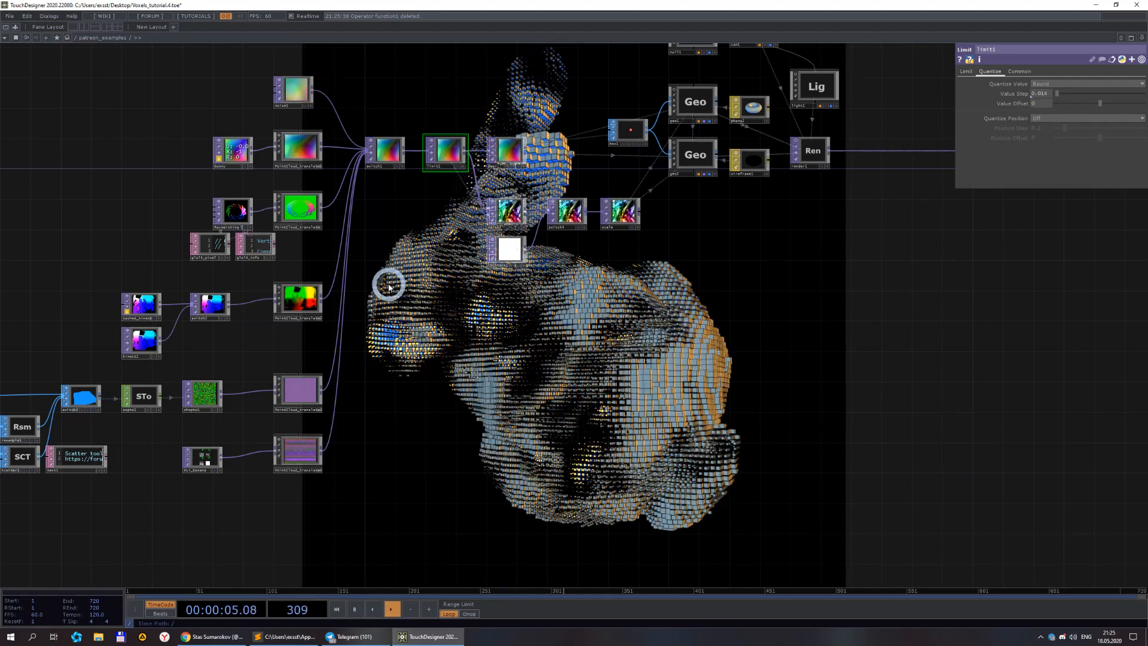
drag(388, 268, 325, 266)
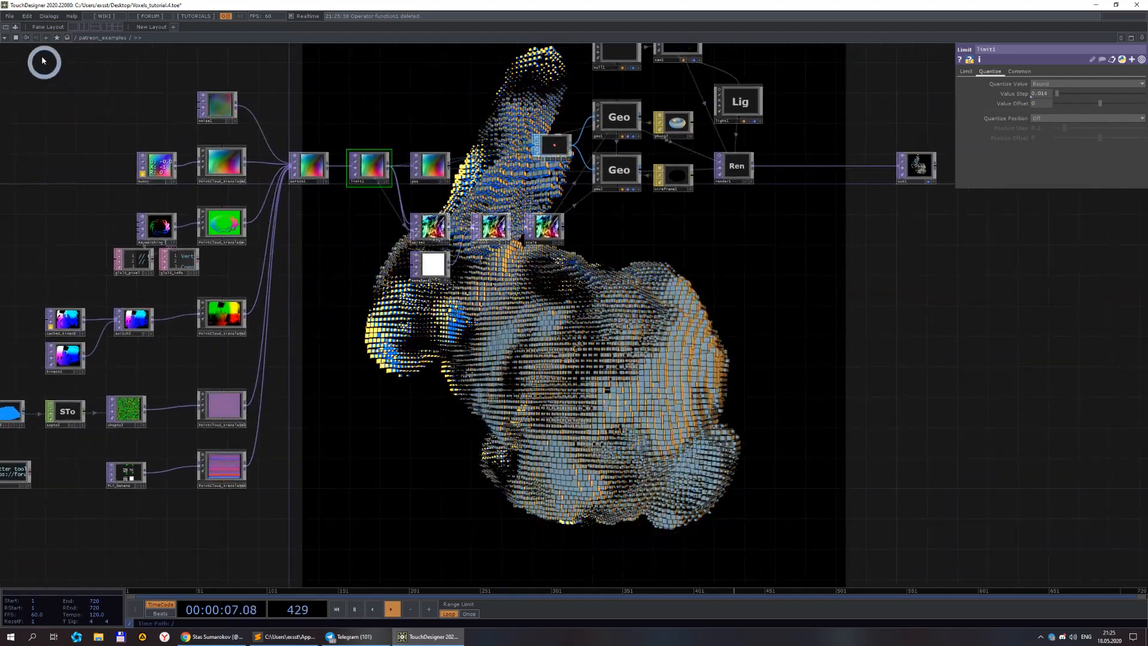
click(17, 29)
click(54, 84)
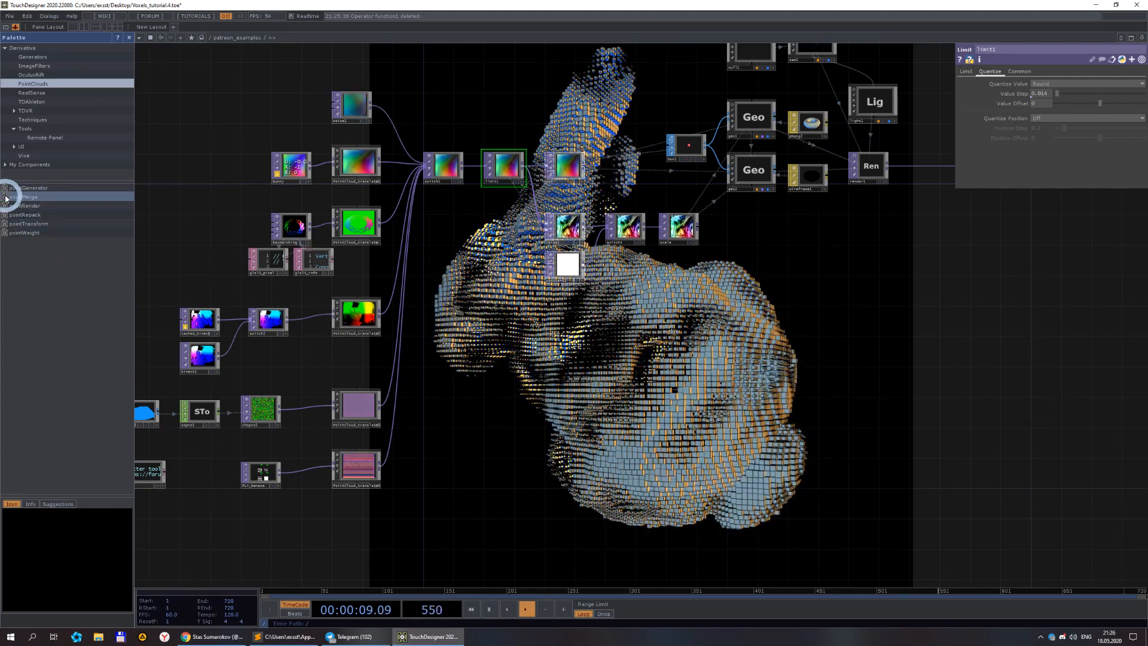
drag(460, 338, 472, 345)
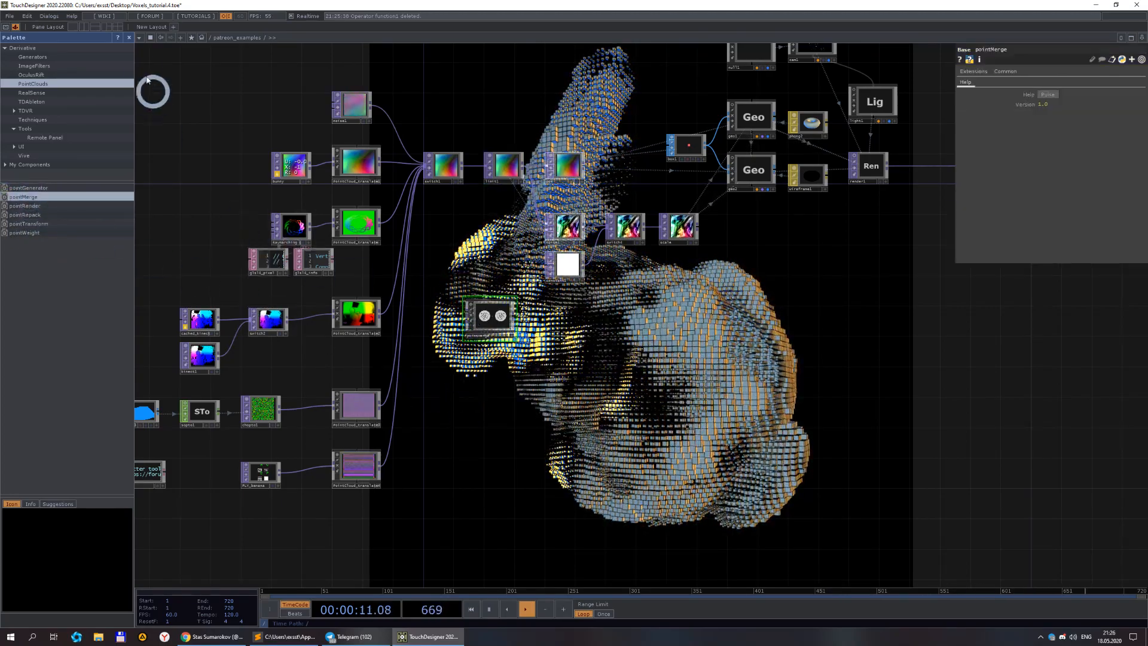
click(16, 28)
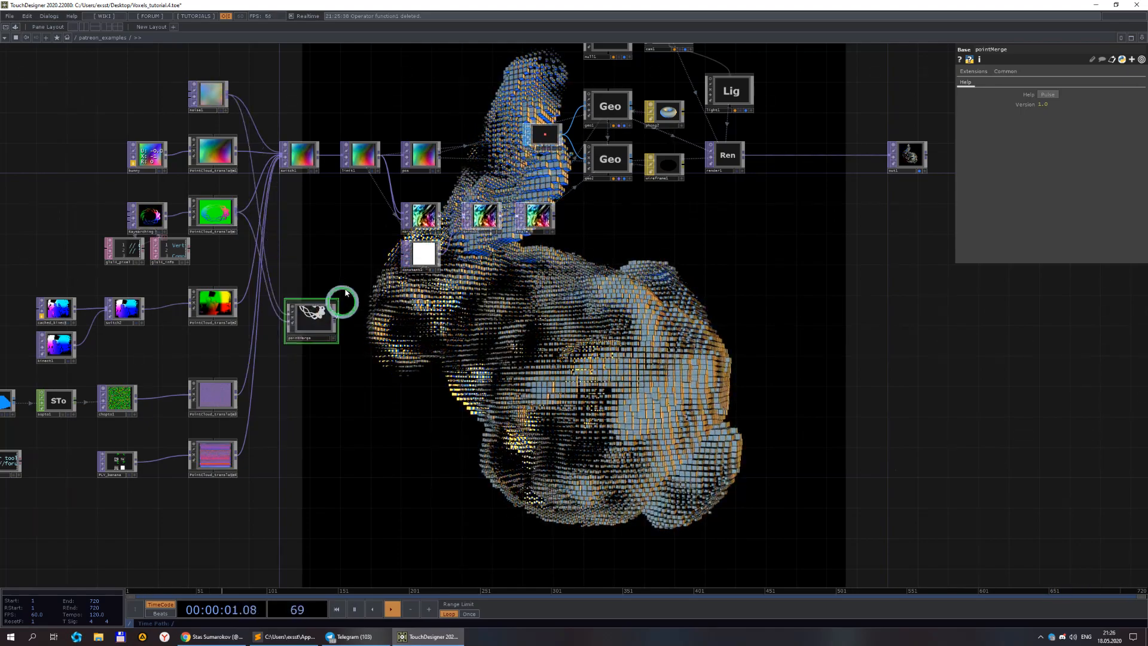
Set switch1's Index to 6 to output the pointMerge points.
click(310, 162)
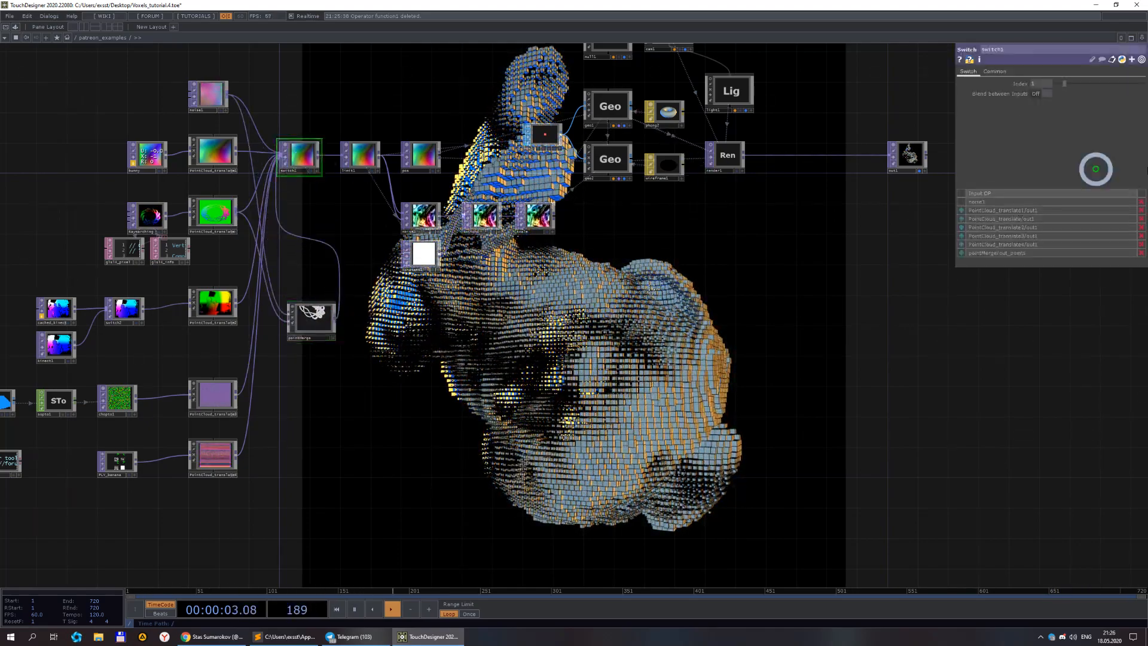
text(6)
click(925, 415)
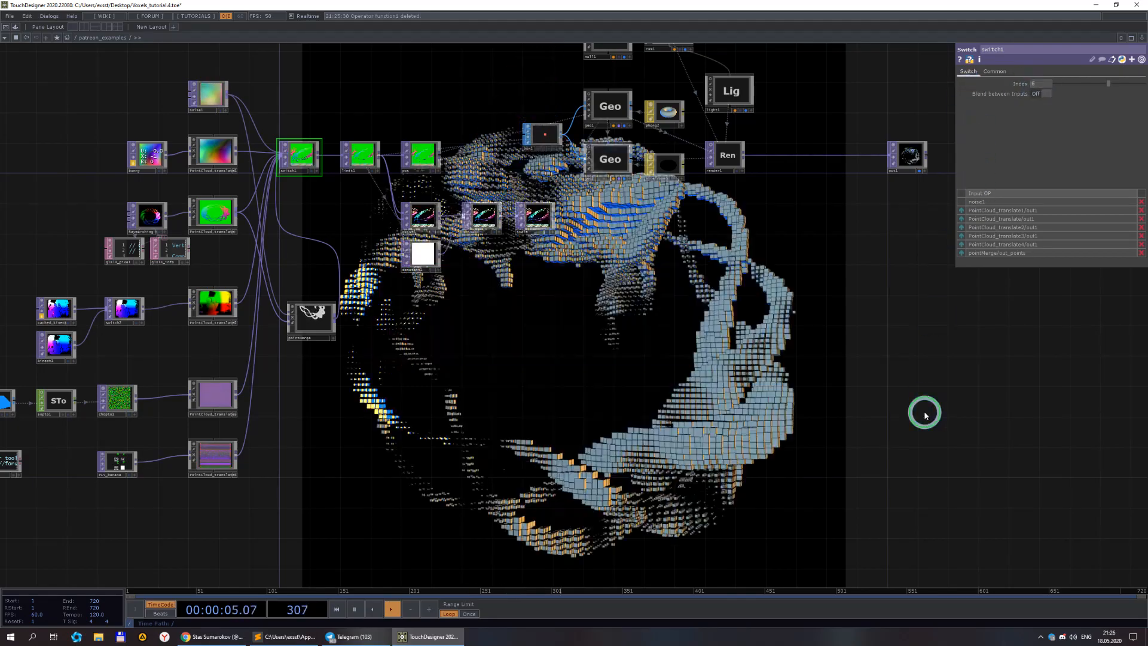
Set switch4's Index to 1 so it passes constant1.
drag(775, 392, 720, 320)
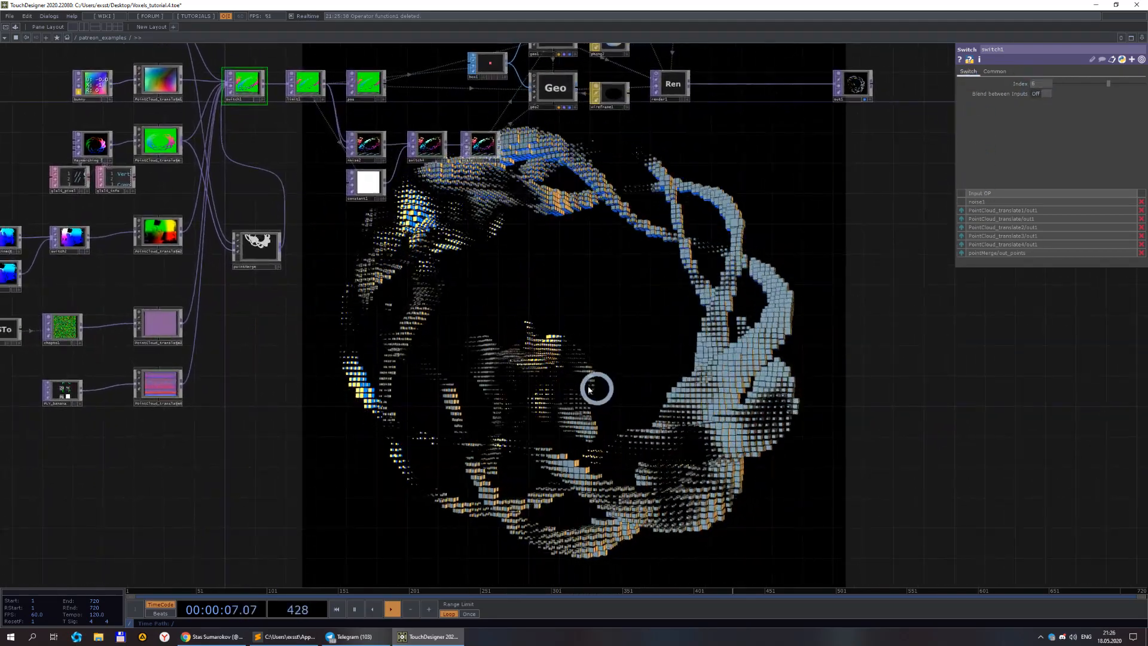
scroll(574, 253, down, 2)
scroll(478, 204, up, 6)
click(514, 179)
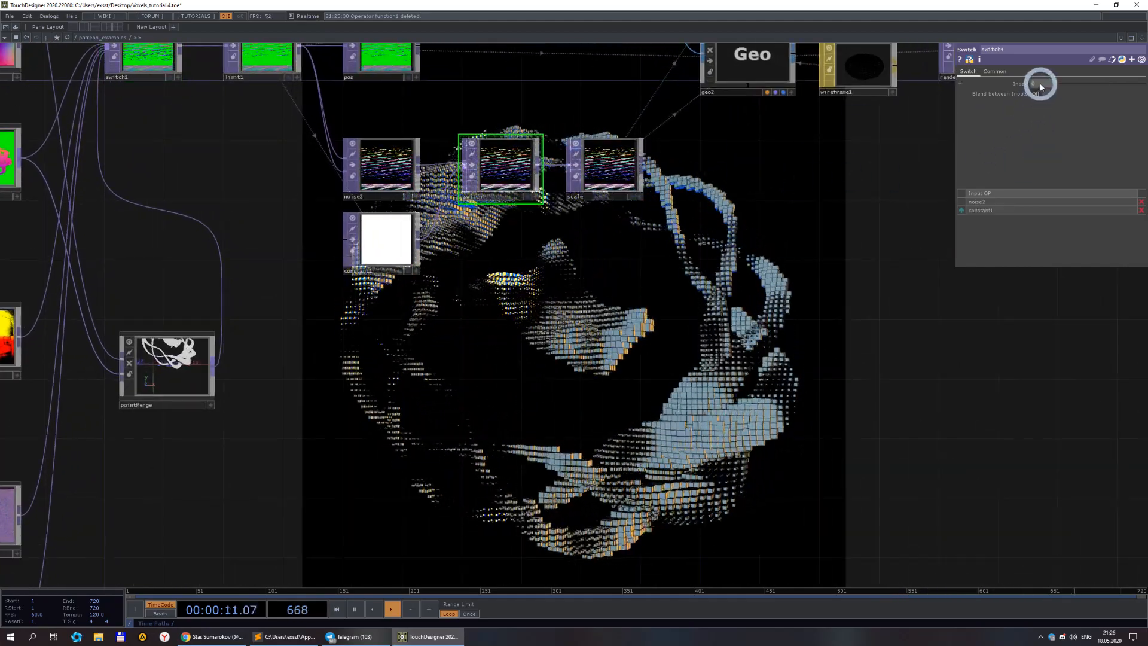
text(1)
key(Return)
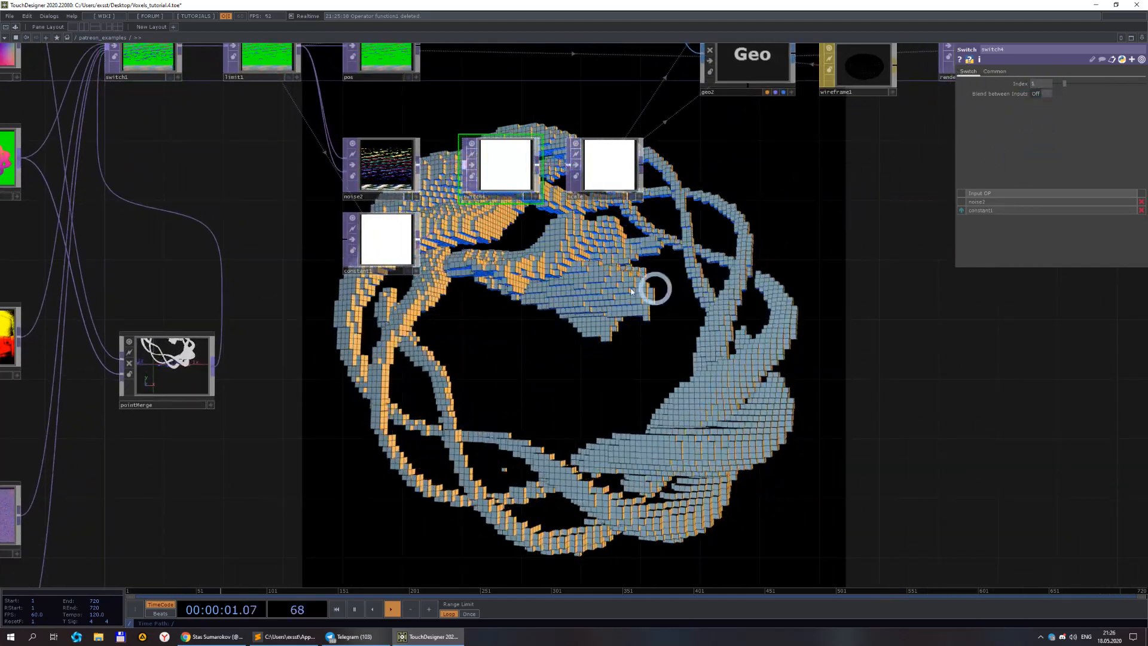
Set noise2's Pixel Format to 16-bit float (Mono).
click(387, 163)
click(1076, 154)
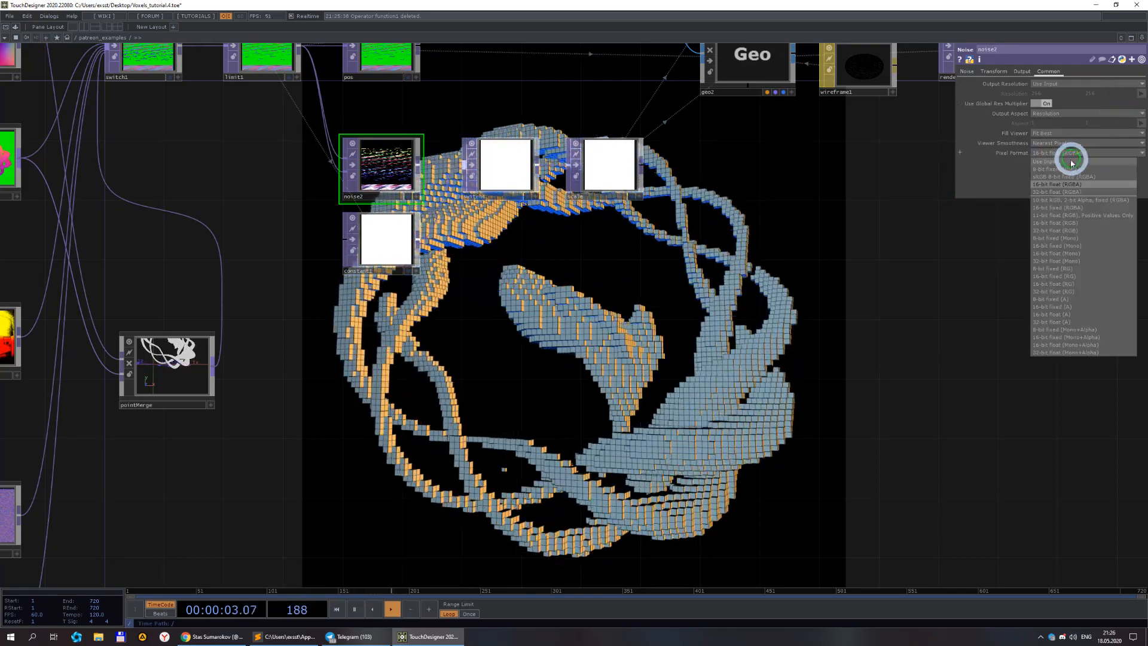
click(1097, 246)
Delete the pointMerge component.
scroll(657, 331, down, 2)
scroll(658, 330, down, 3)
drag(652, 289, 626, 182)
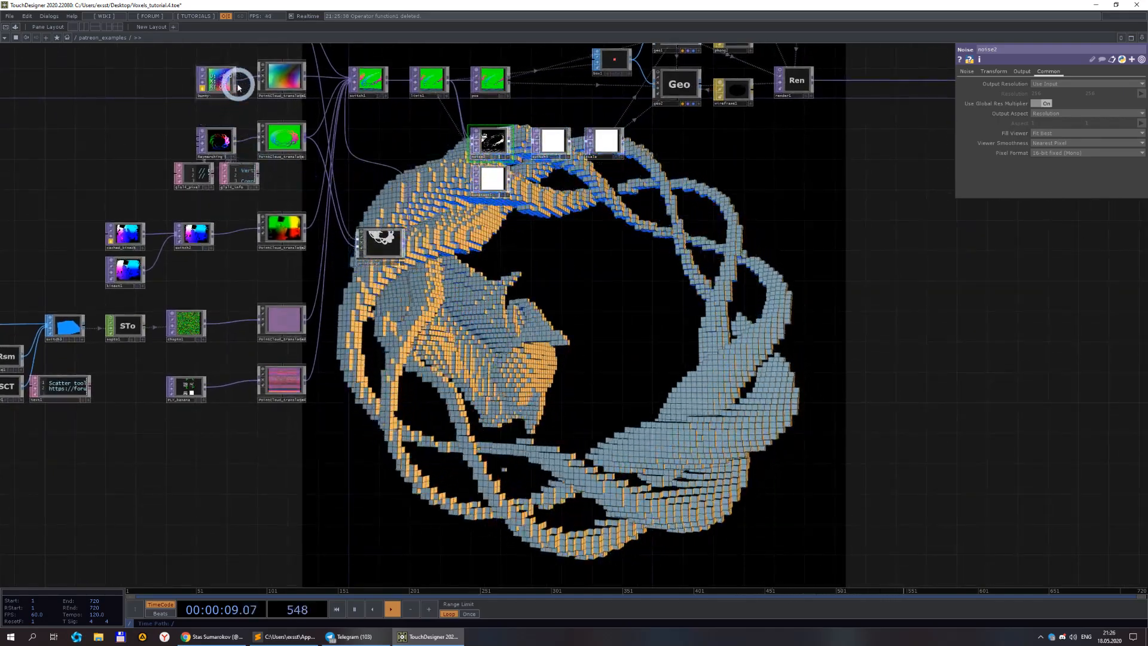
drag(561, 246, 515, 310)
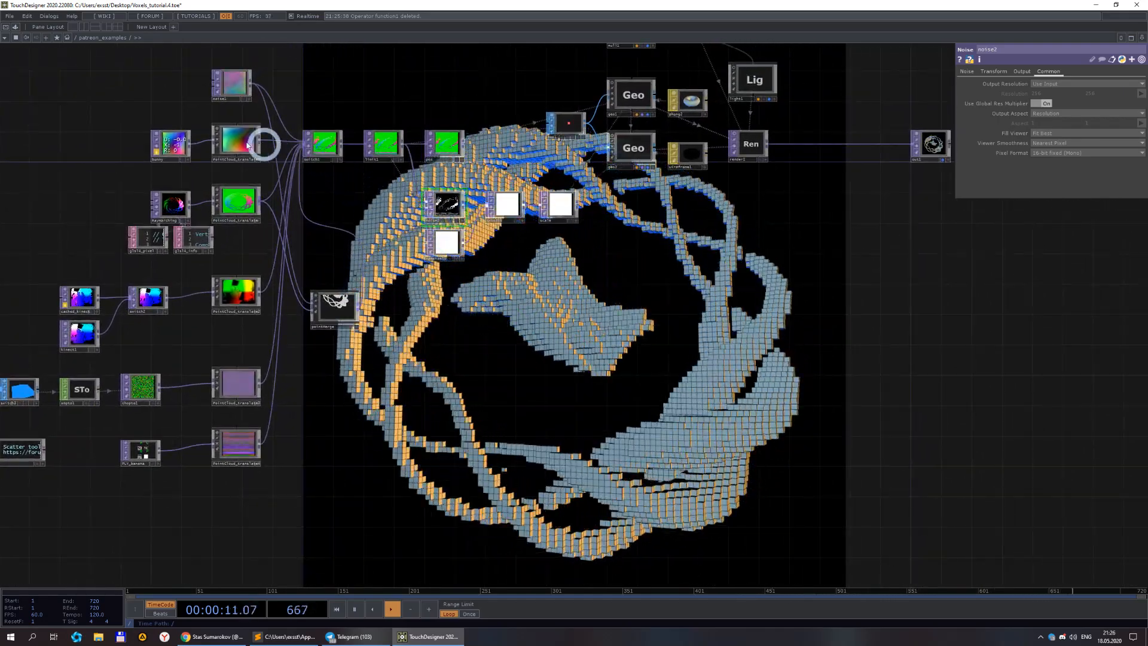
scroll(254, 170, up, 2)
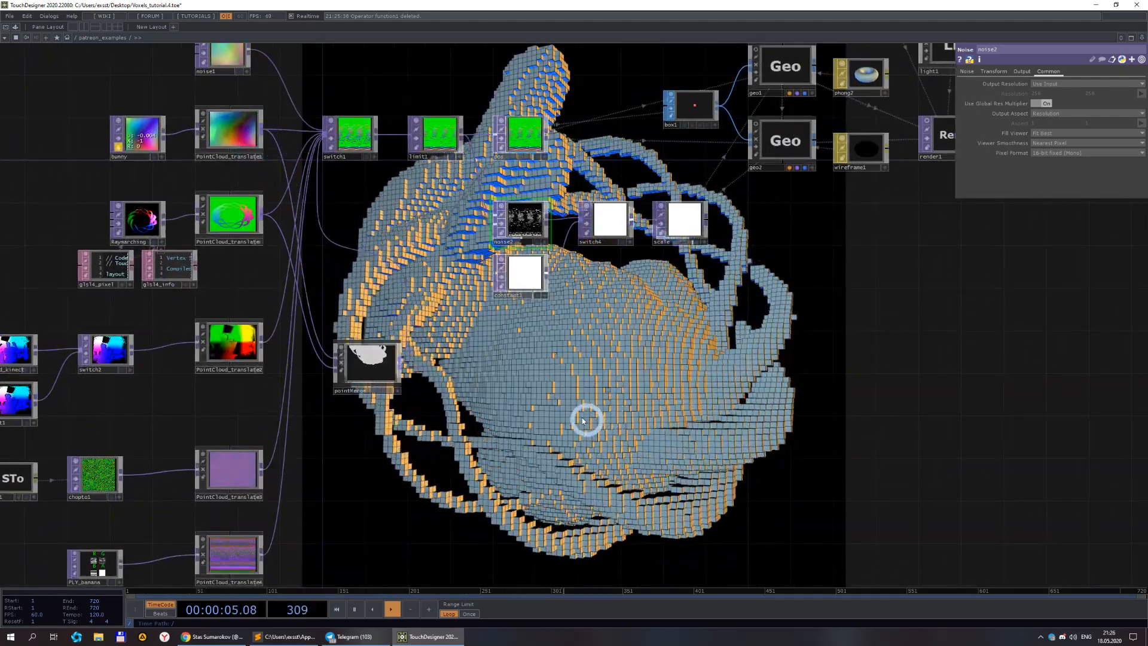
scroll(366, 388, up, 3)
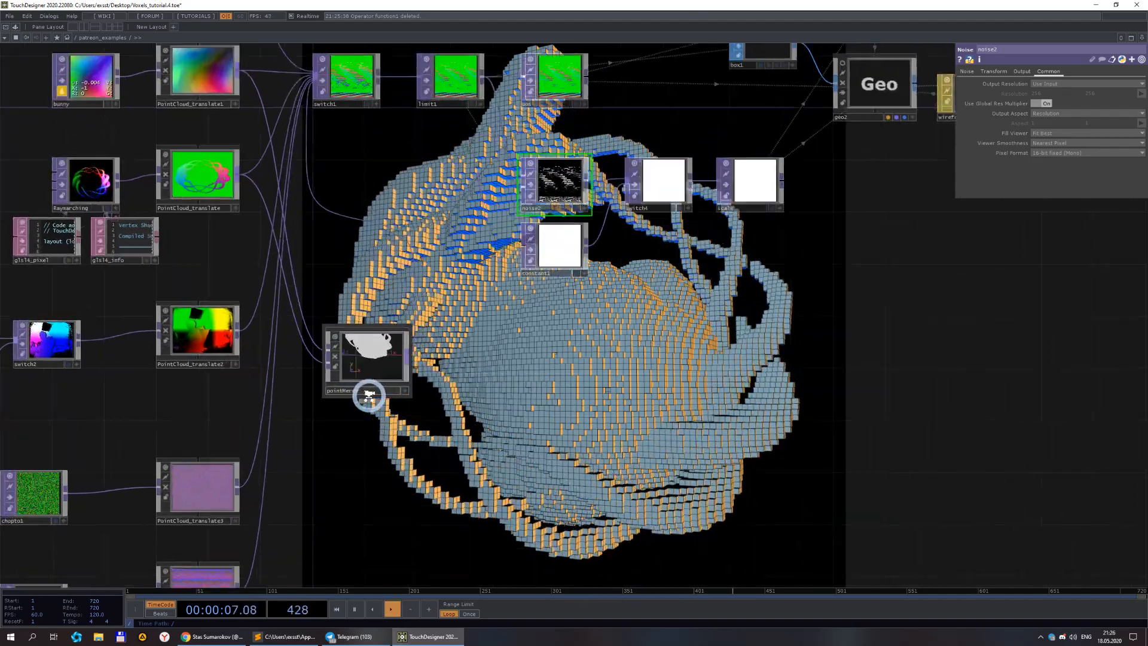
click(380, 365)
key(Delete)
Create a Screen TOP below the point cloud sources and feed it into switch1.
scroll(401, 361, down, 3)
drag(423, 364, 390, 323)
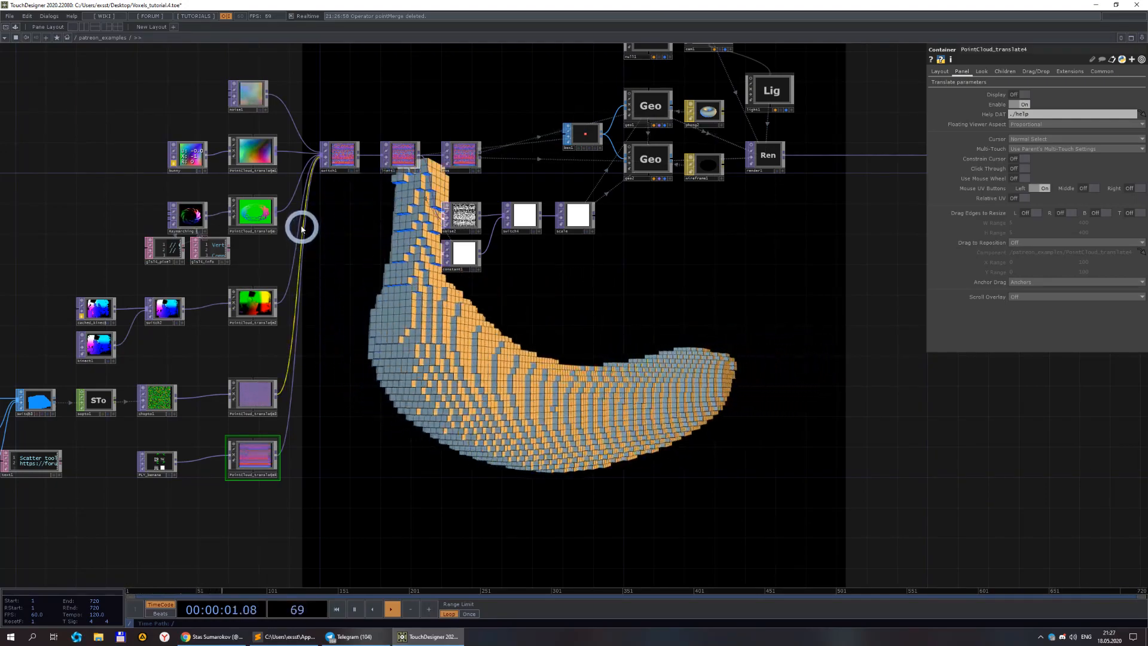
right_click(269, 97)
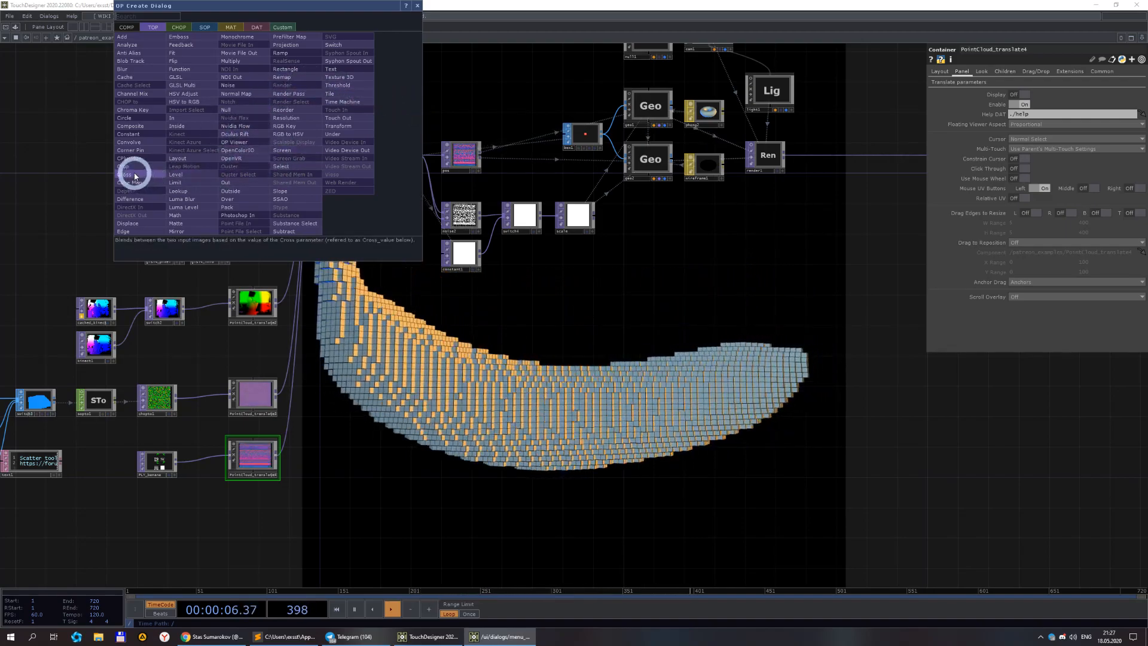
click(297, 151)
click(371, 317)
scroll(389, 359, up, 3)
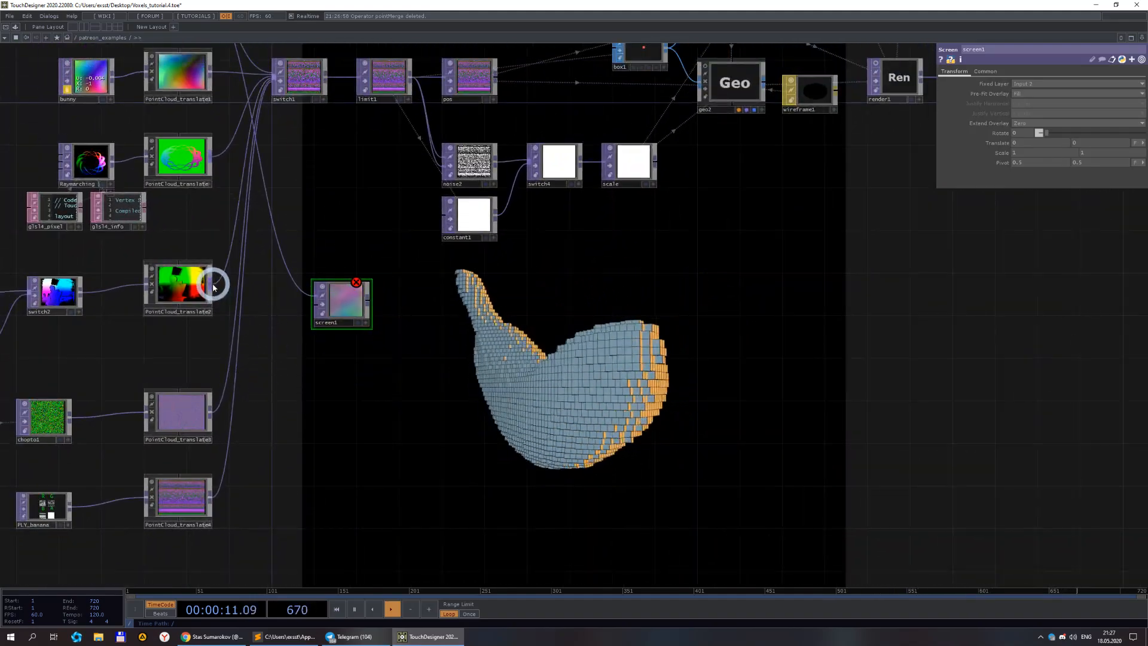
scroll(376, 307, down, 2)
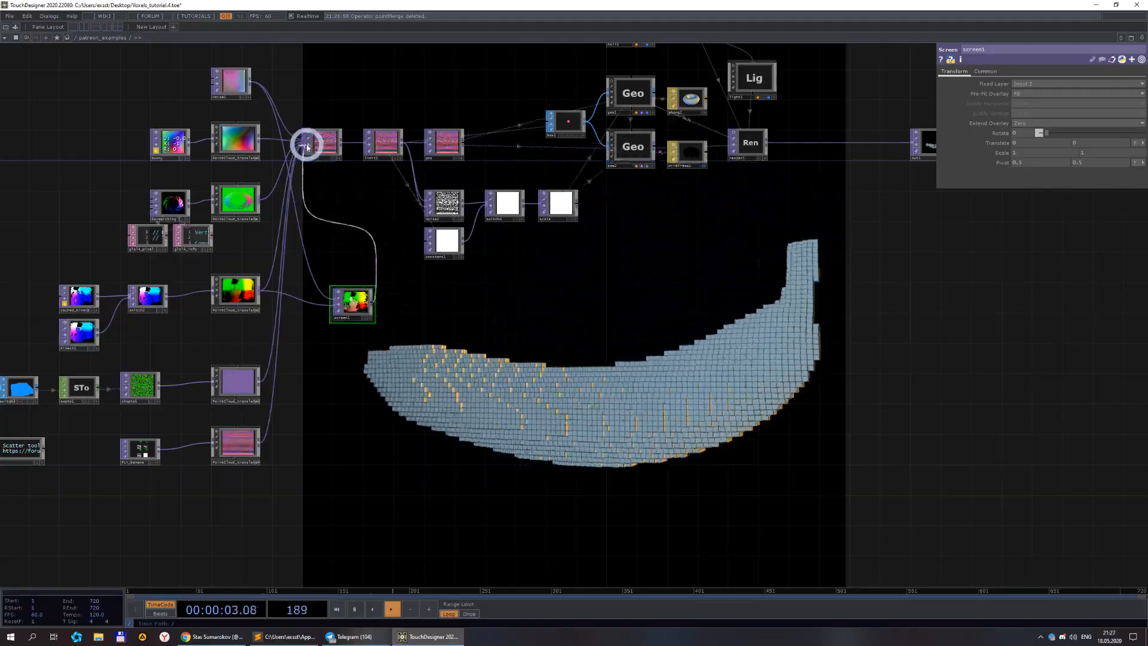
scroll(727, 377, down, 4)
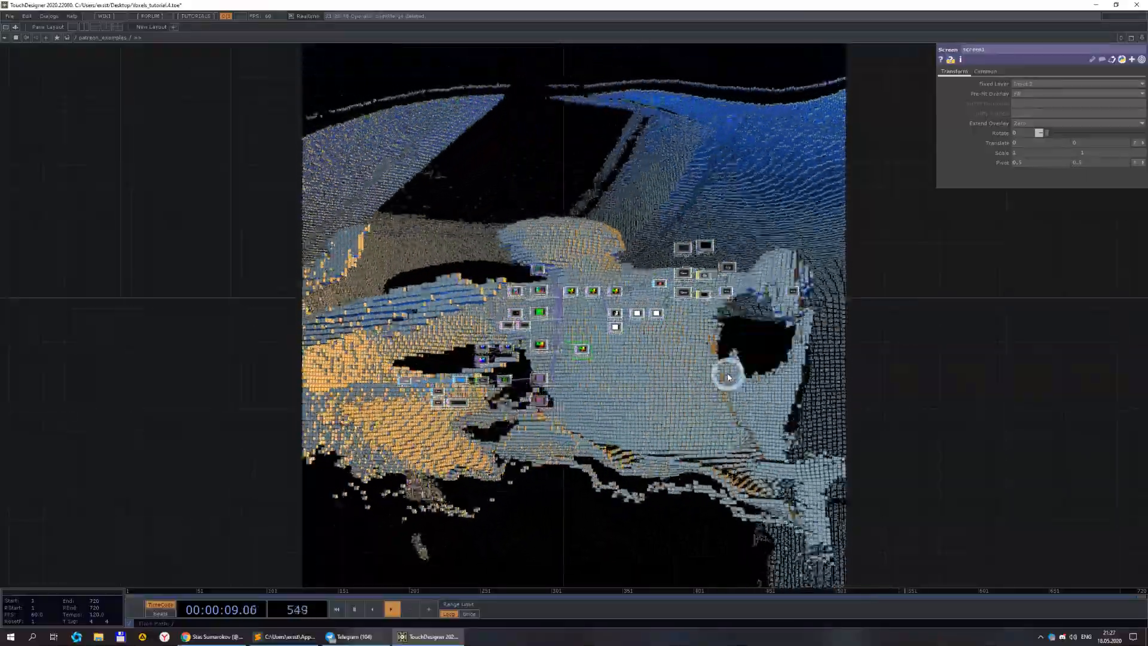
scroll(543, 287, up, 5)
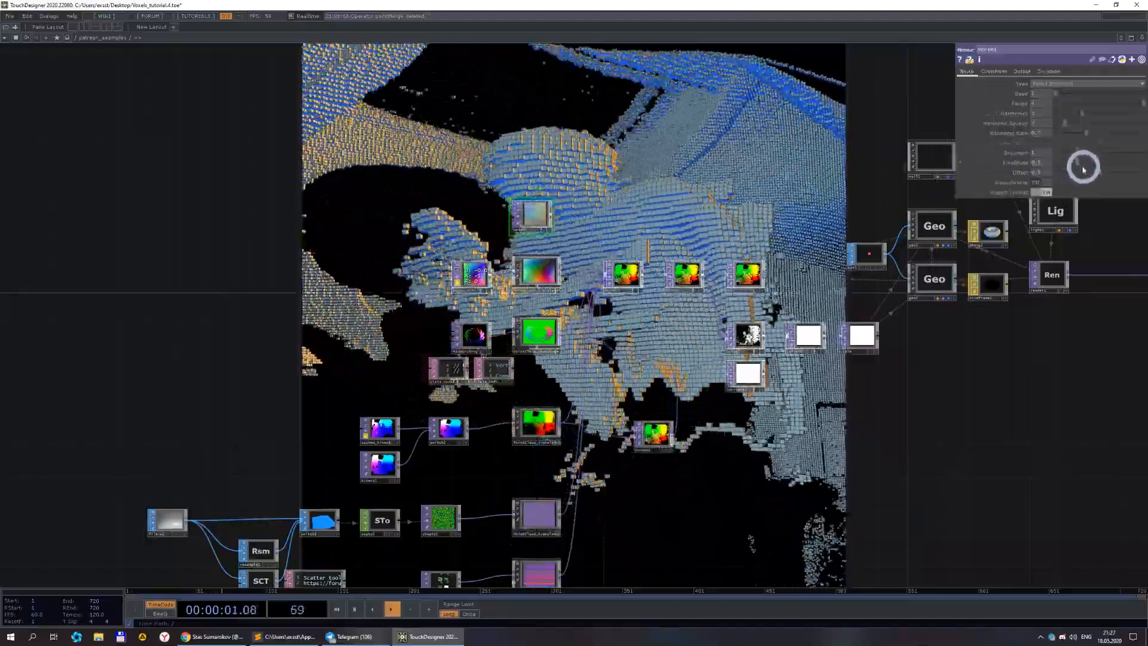
Delete the screen1 TOP again.
drag(1075, 165, 1058, 165)
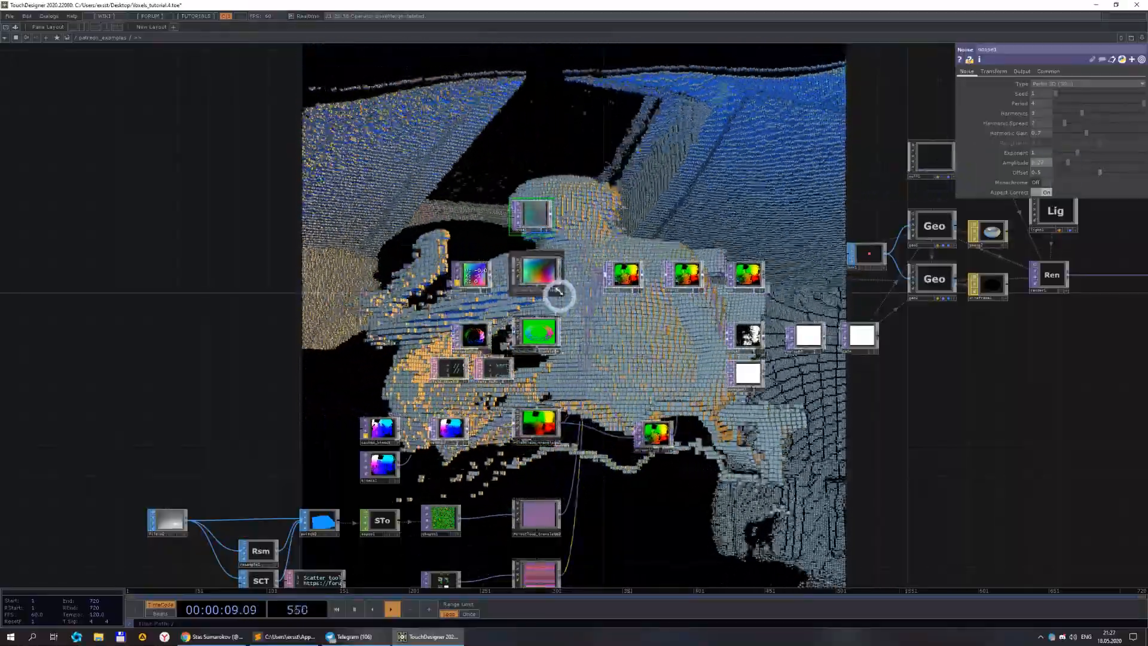
scroll(579, 379, up, 4)
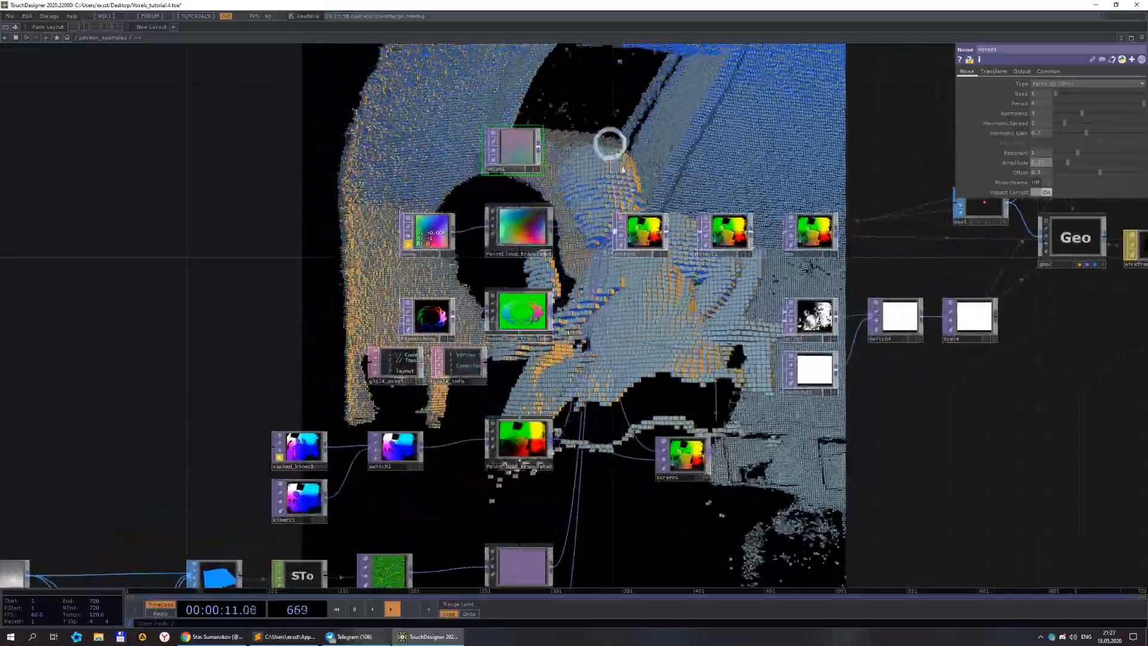
scroll(687, 461, down, 5)
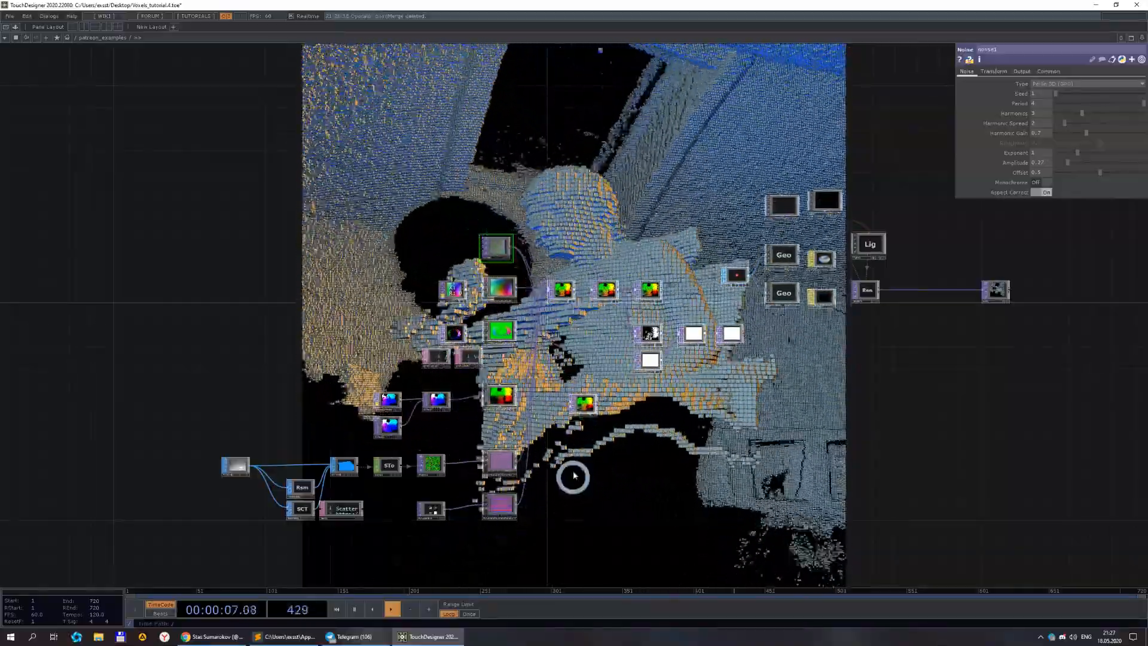
scroll(573, 477, up, 5)
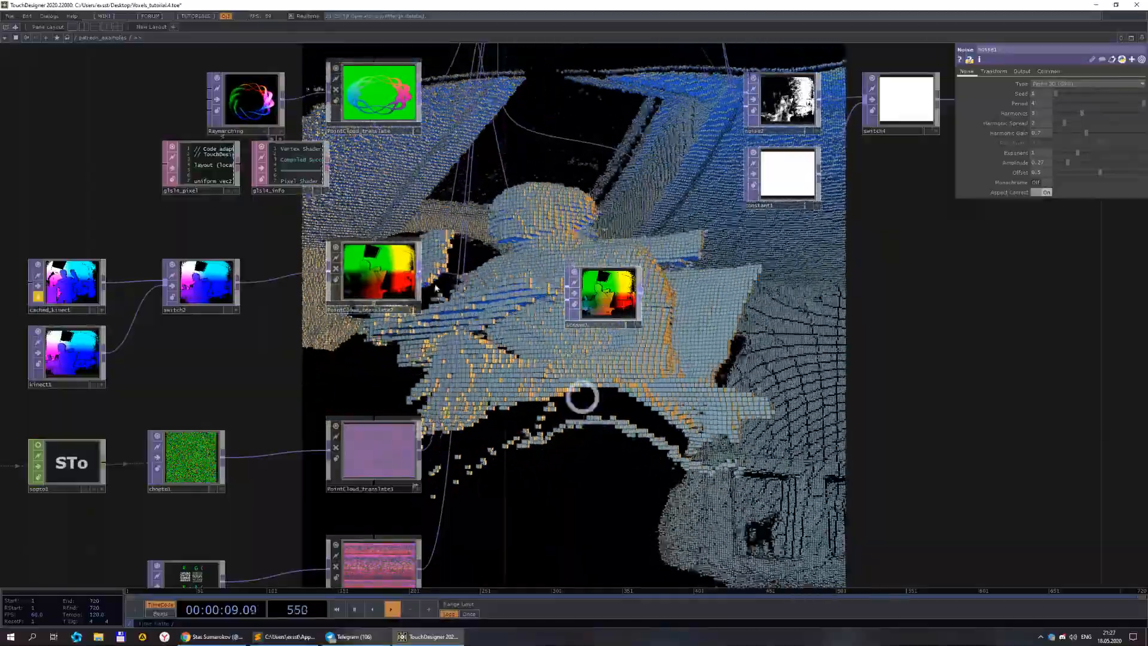
scroll(603, 285, down, 5)
drag(623, 325, 506, 339)
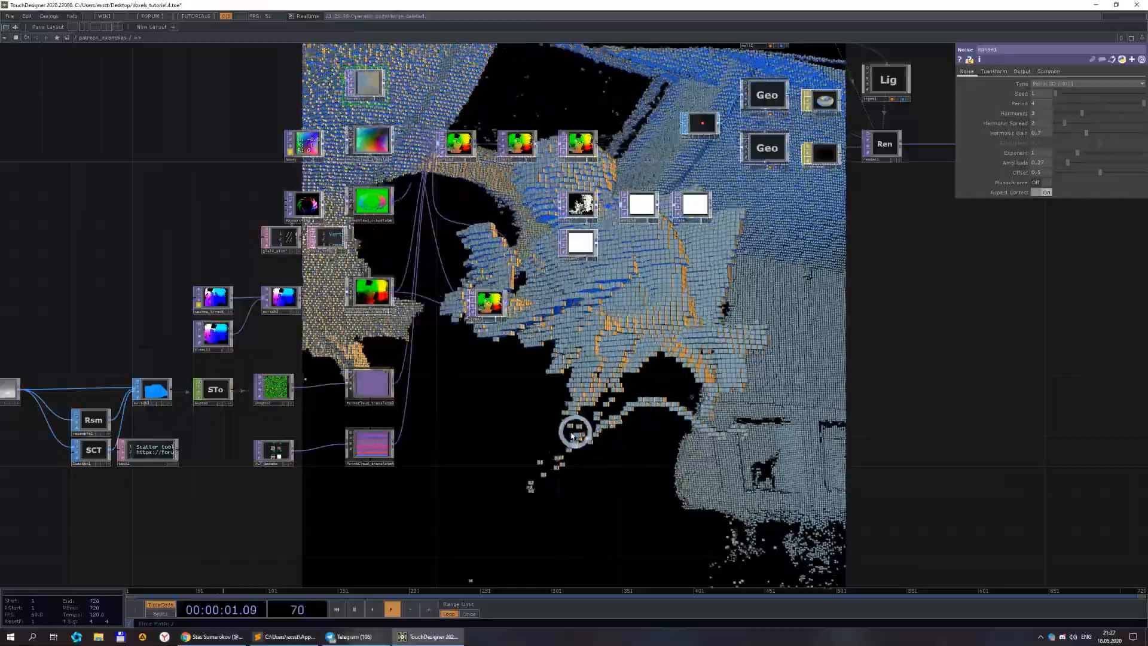
scroll(460, 371, up, 2)
drag(474, 394, 580, 385)
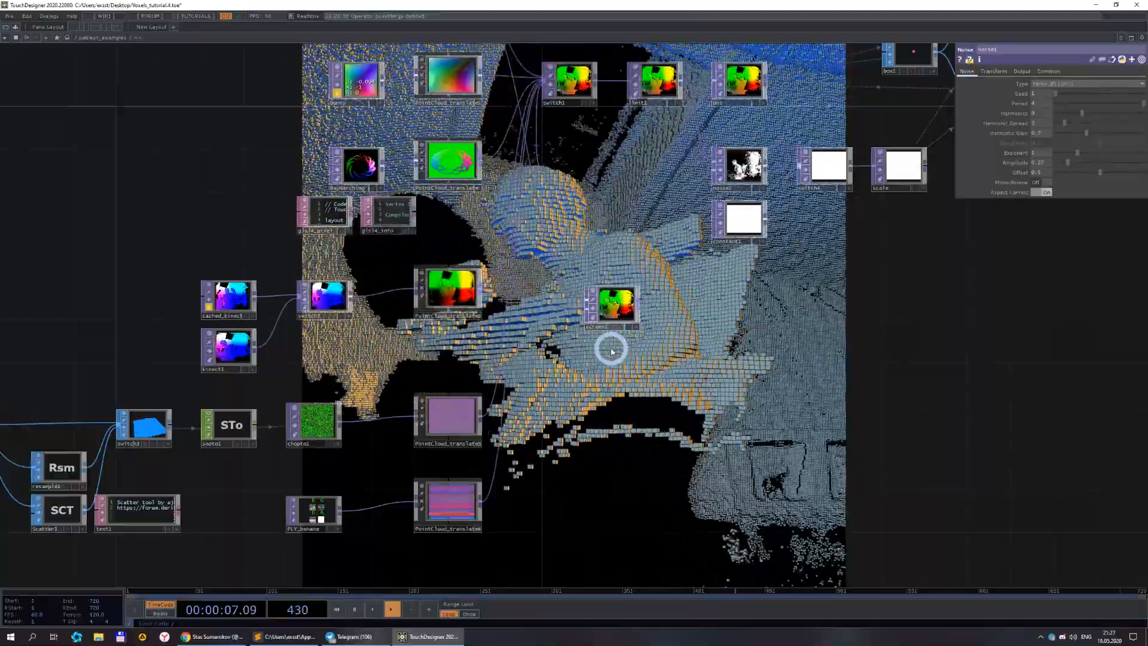
click(625, 308)
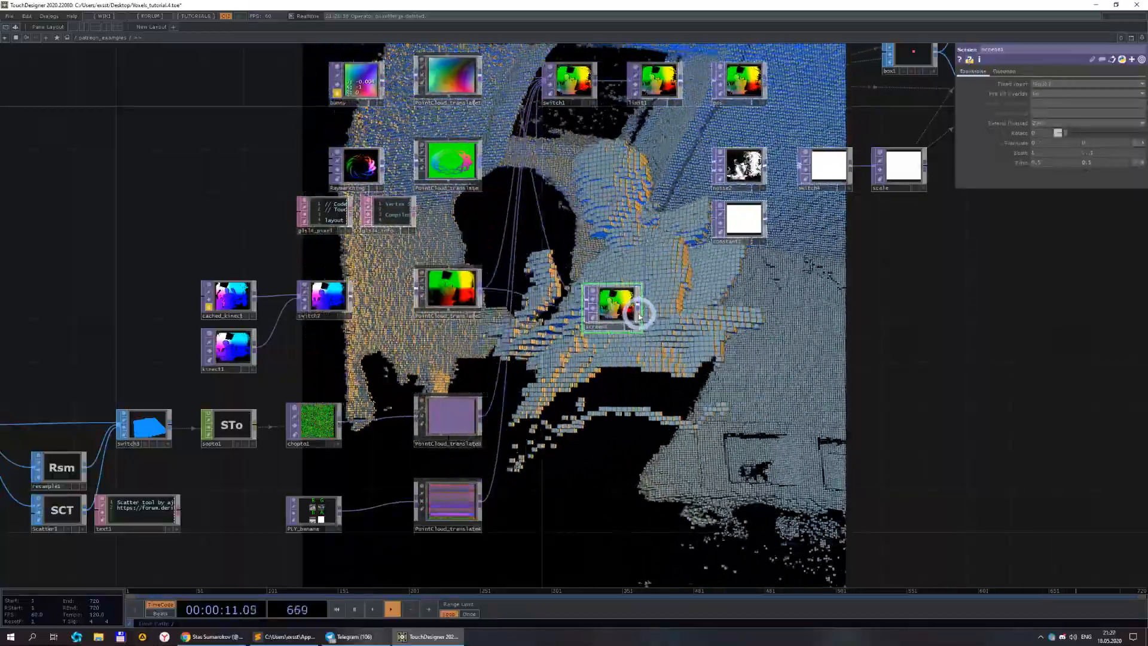
key(Delete)
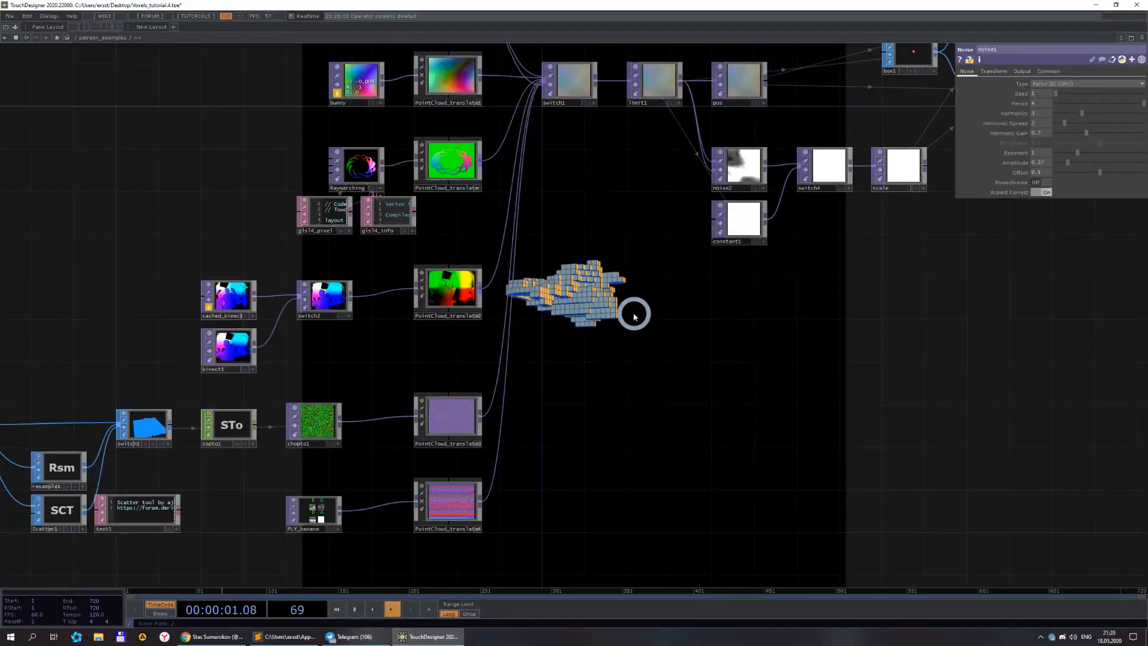
Select switch1 and inspect its Index and input list.
drag(675, 346, 444, 371)
scroll(501, 363, down, 5)
drag(593, 362, 482, 352)
scroll(275, 225, up, 5)
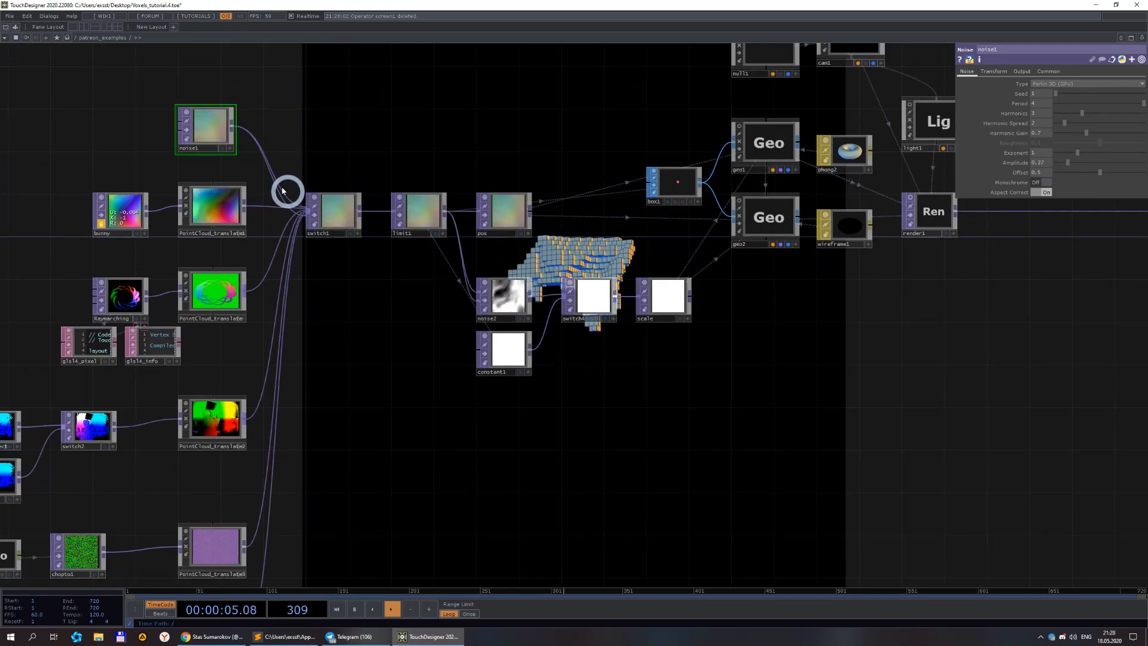
click(296, 222)
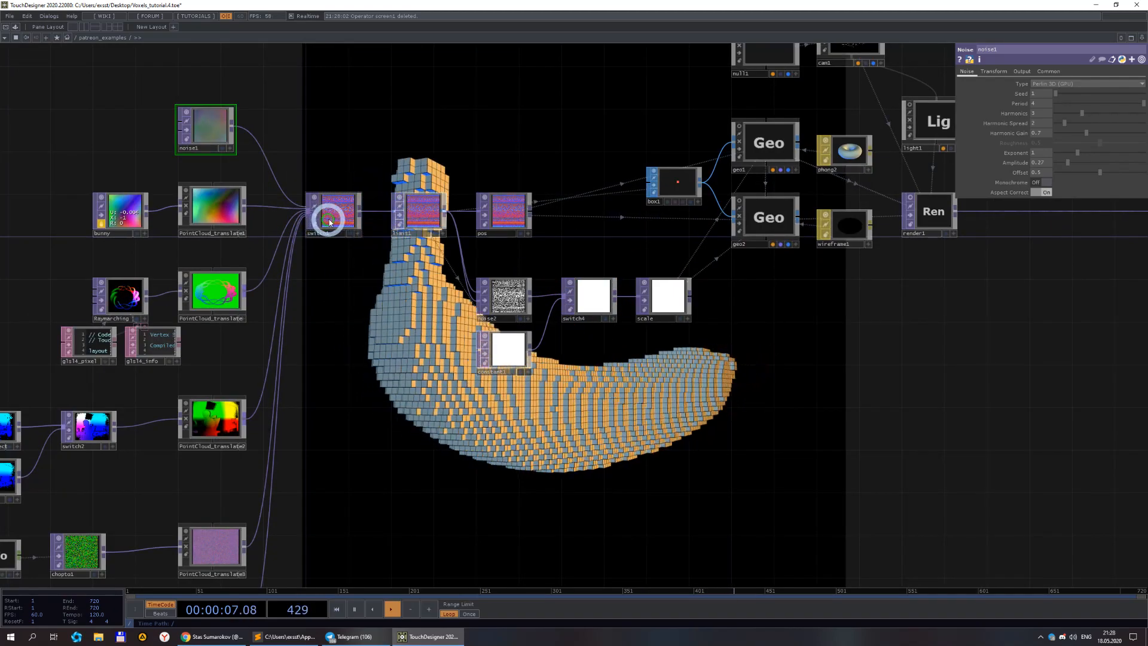
click(329, 220)
drag(609, 390, 531, 277)
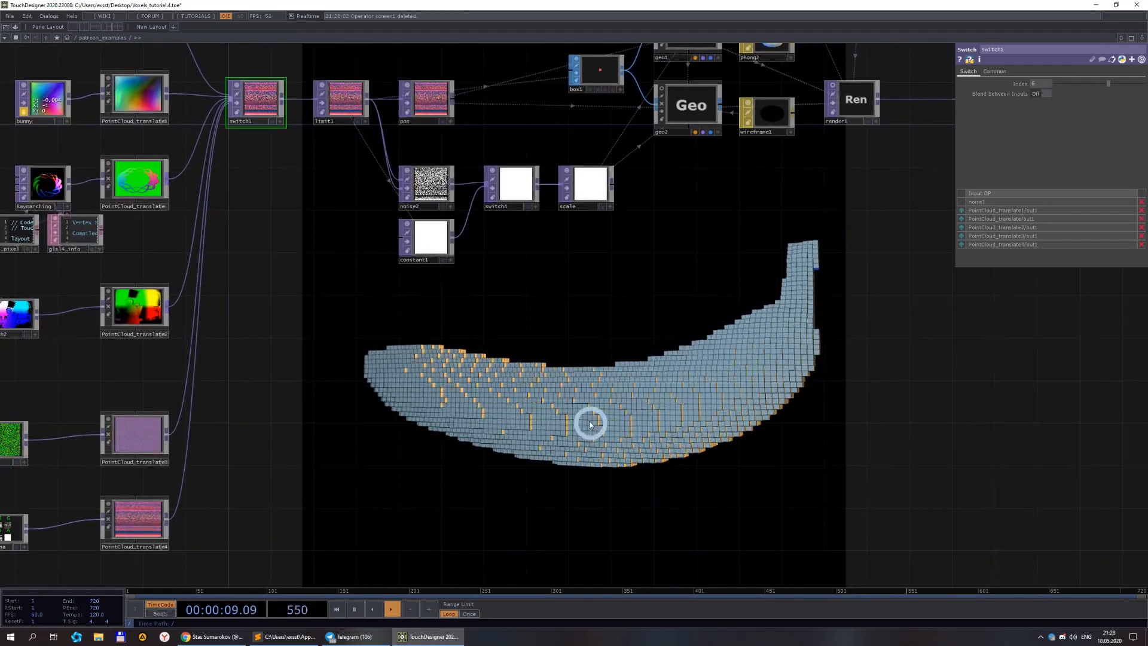
scroll(590, 415, down, 4)
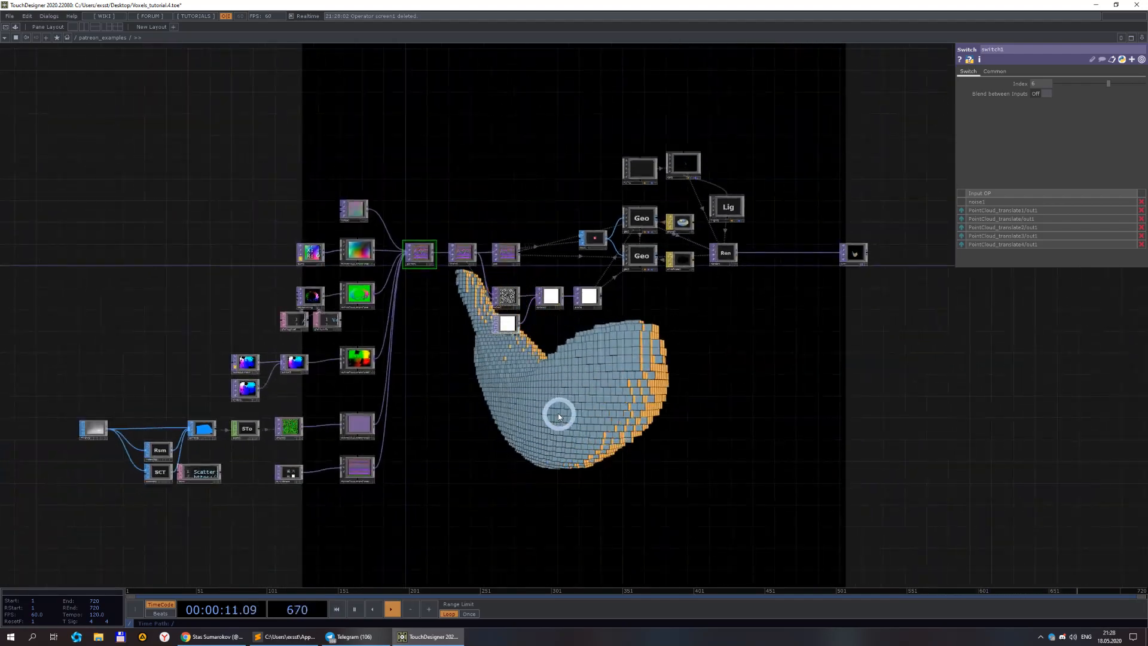